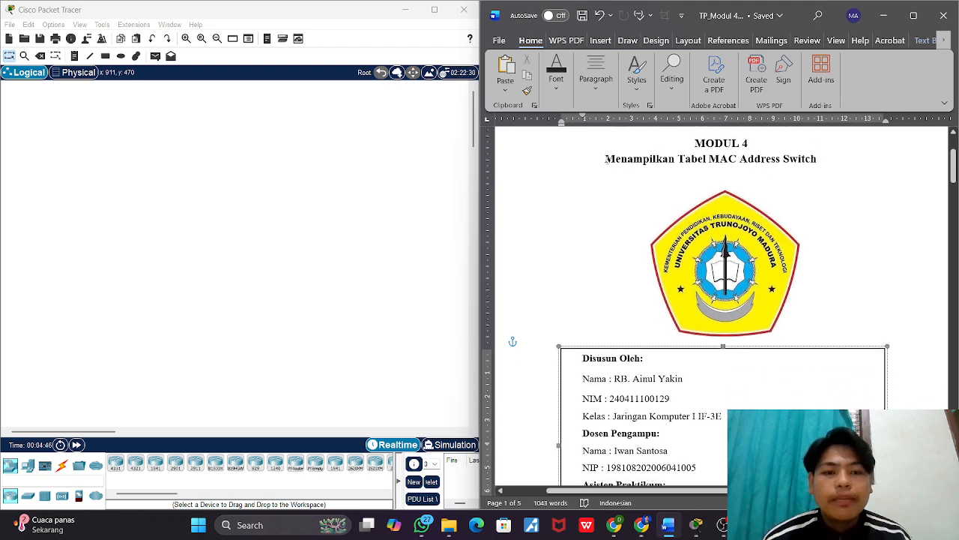
Step: Read through the cover page of the Modul 4 document, including the author, lecturer and assistant details
scroll(632, 174, "down", 4)
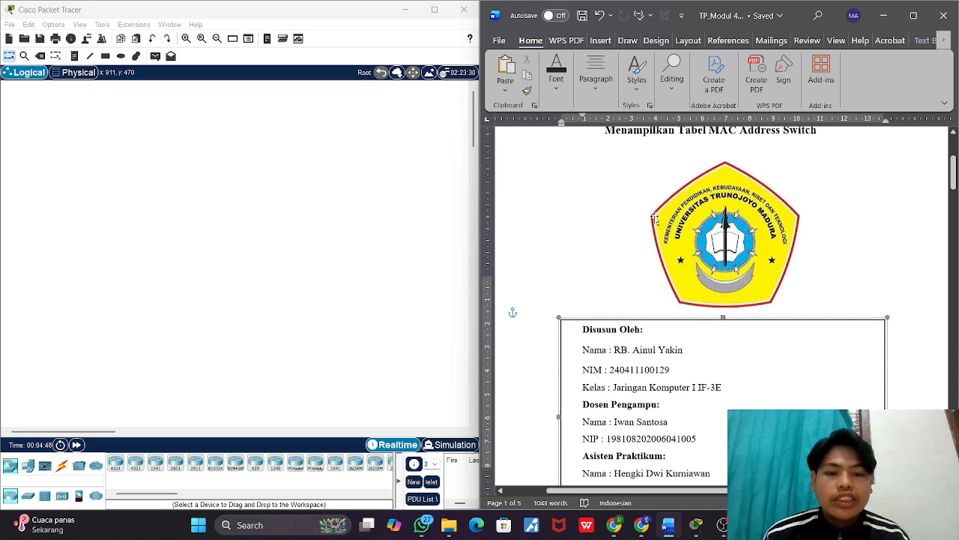
scroll(655, 217, "down", 3)
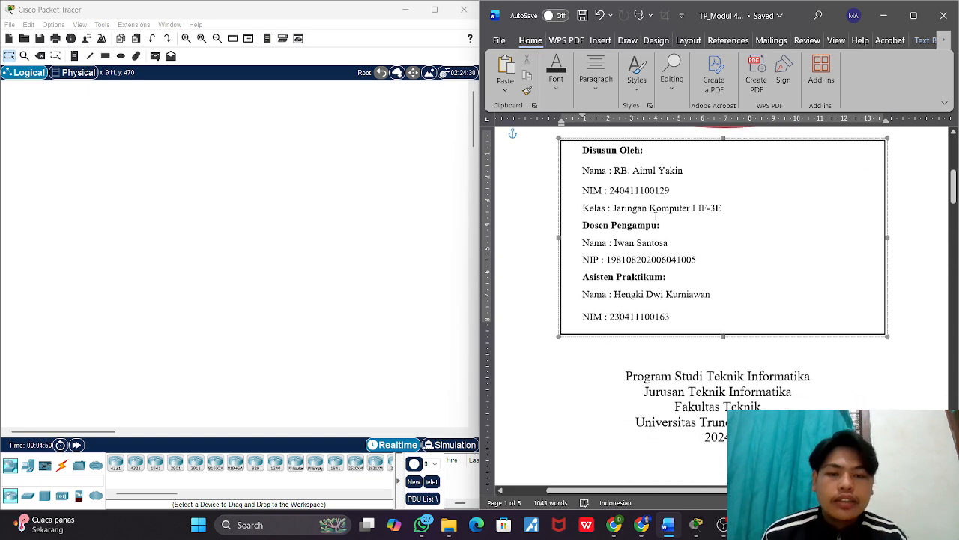
scroll(655, 217, "up", 1)
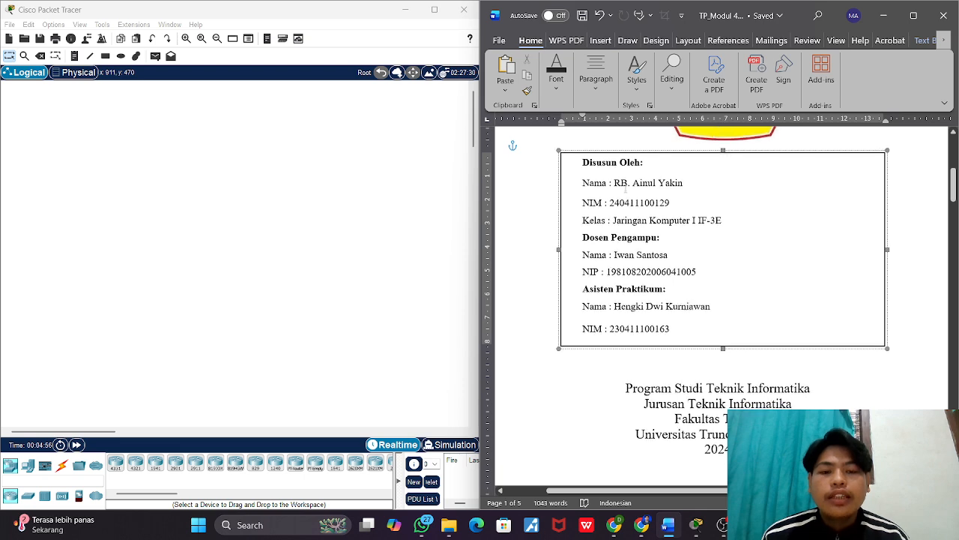
scroll(625, 192, "down", 1)
scroll(625, 190, "up", 1)
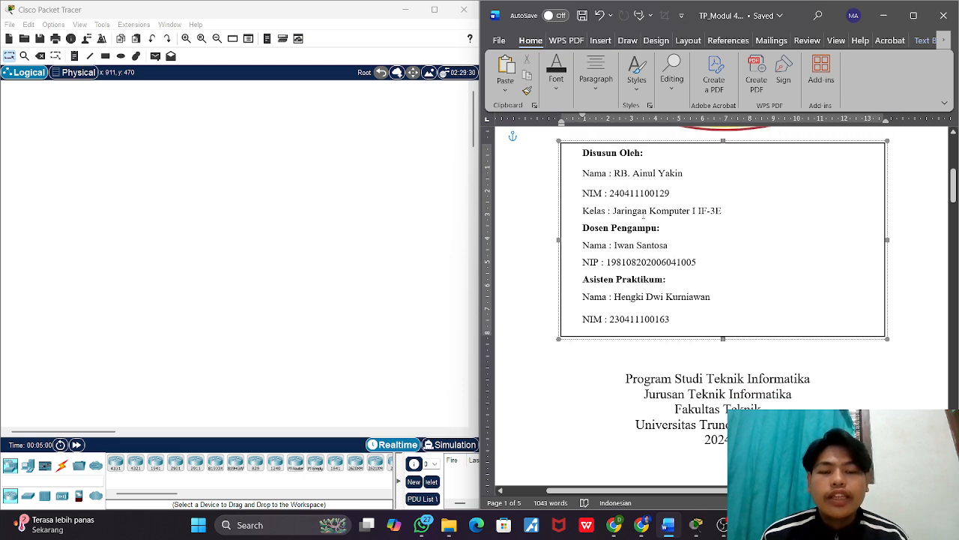
scroll(643, 215, "down", 3)
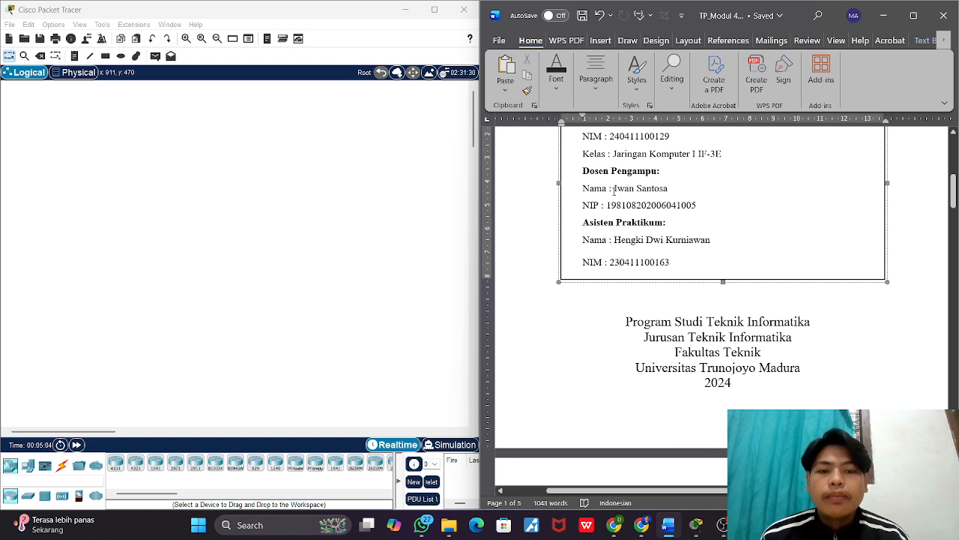
left_click_drag(615, 190, 664, 194)
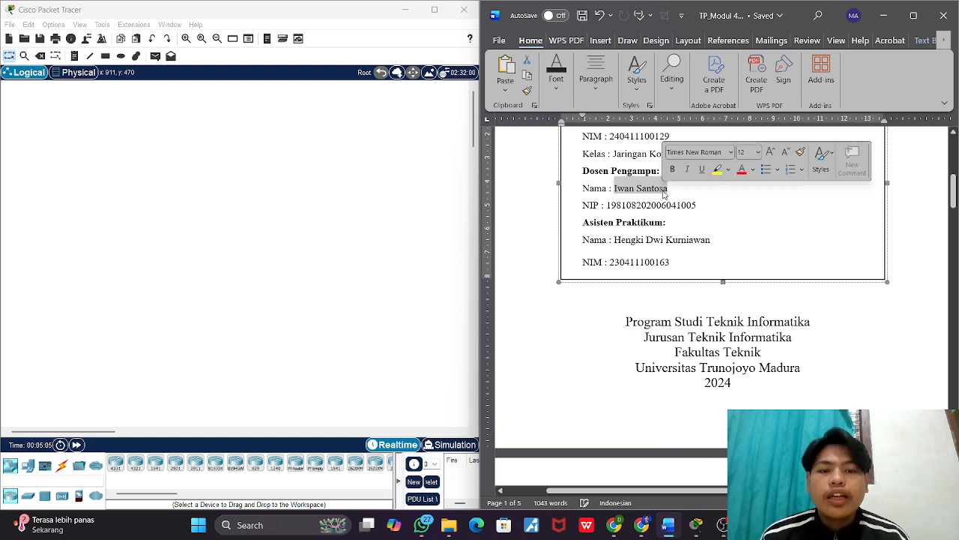
left_click(626, 217)
scroll(626, 218, "down", 1)
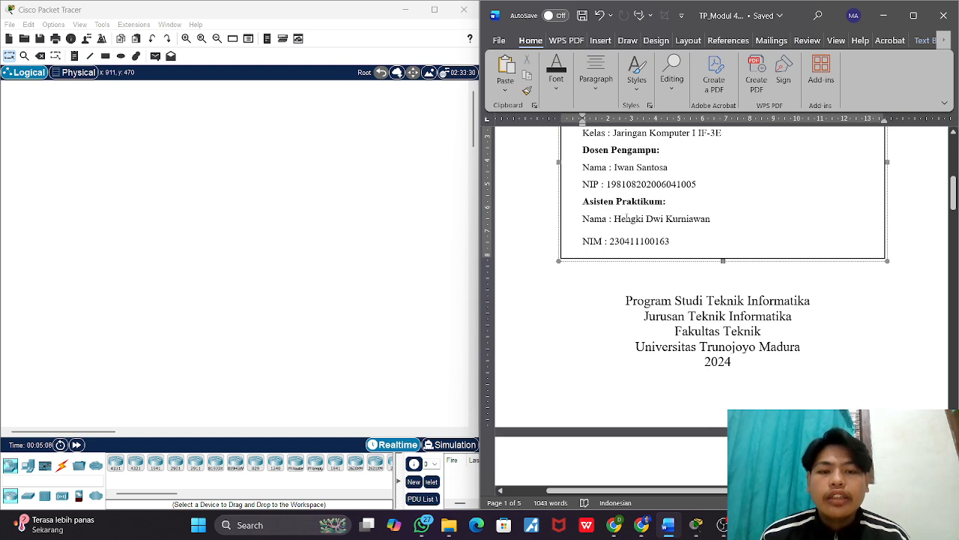
Step: Examine the topology diagram and the addressing table on the document's second page
scroll(627, 218, "down", 13)
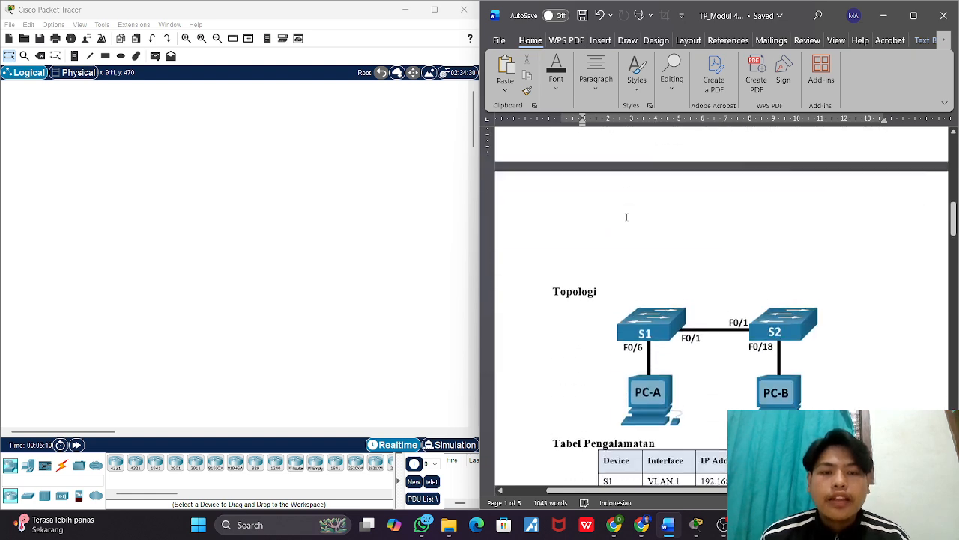
scroll(627, 217, "up", 3)
scroll(626, 217, "down", 4)
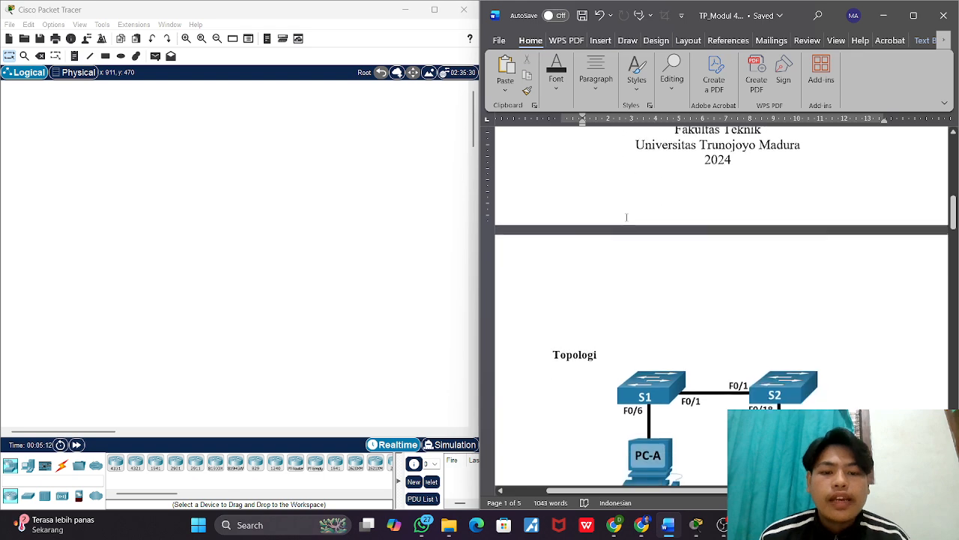
scroll(626, 218, "down", 5)
scroll(626, 217, "up", 1)
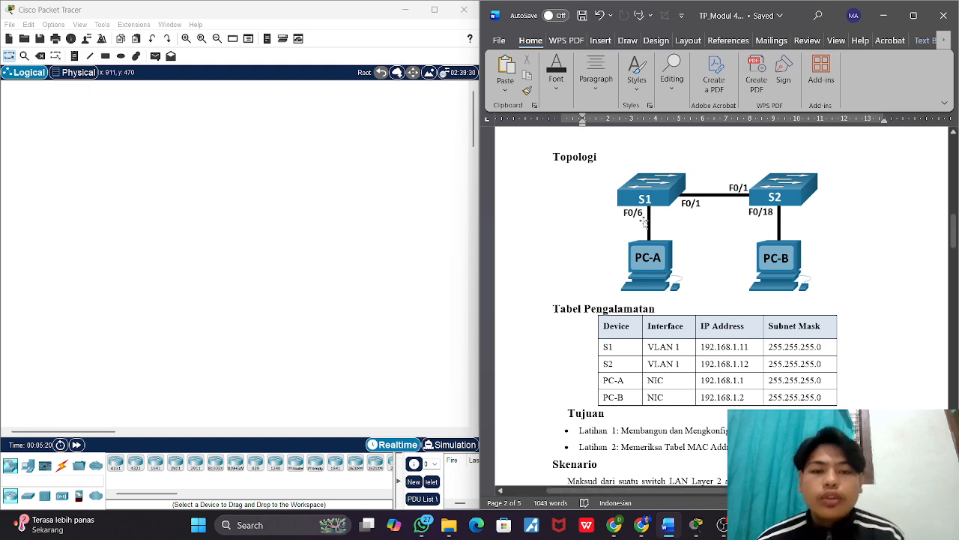
scroll(688, 237, "down", 1)
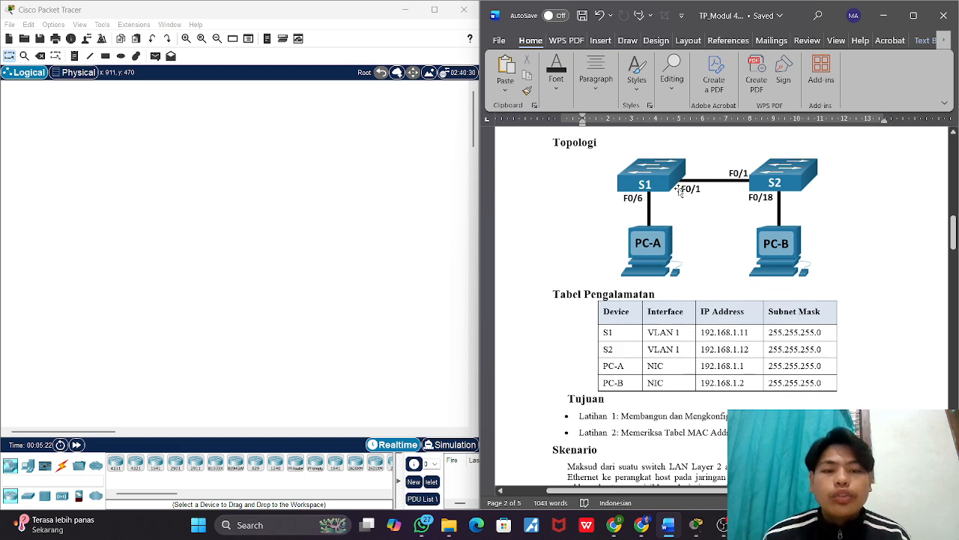
Step: Switch to Cisco Packet Tracer and place two 2960 switches side by side in the workspace
left_click(277, 296)
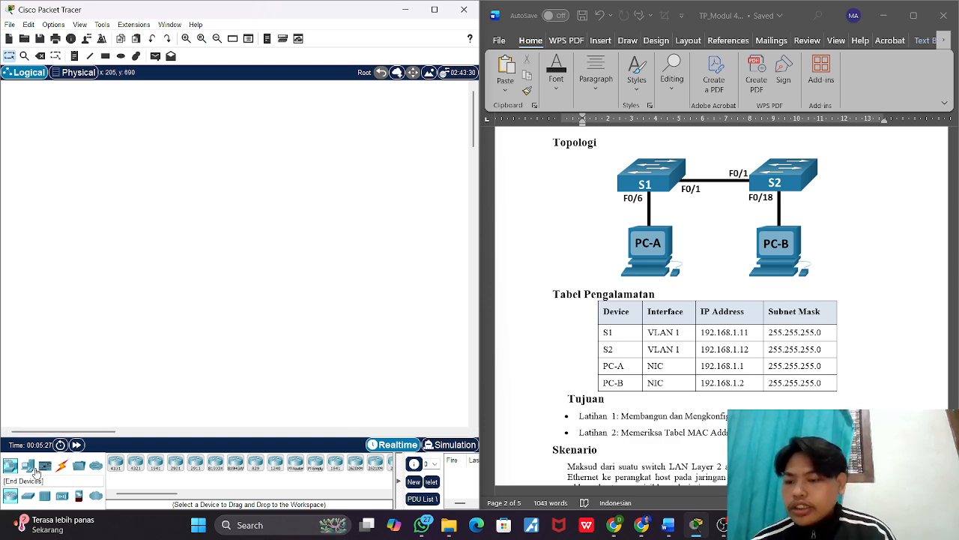
left_click(28, 495)
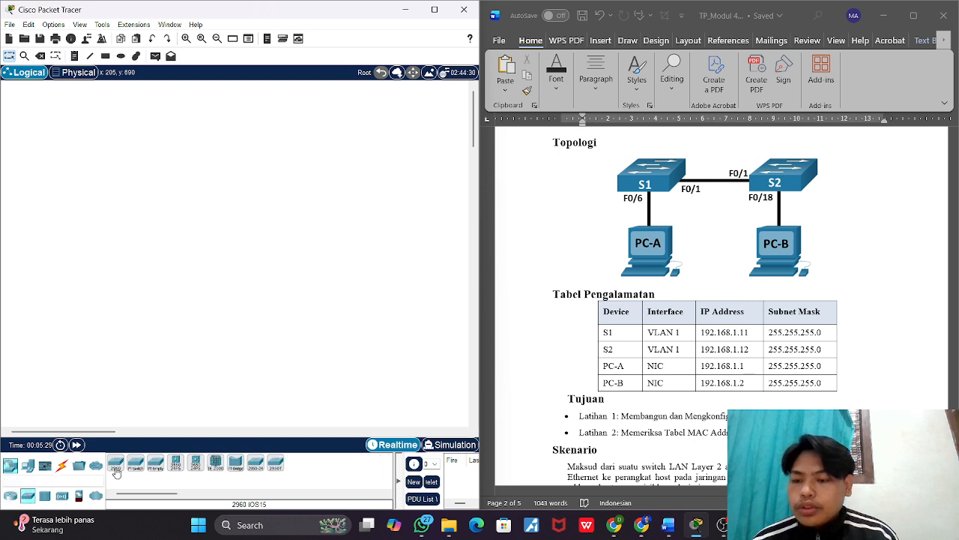
left_click(116, 469)
left_click(96, 270)
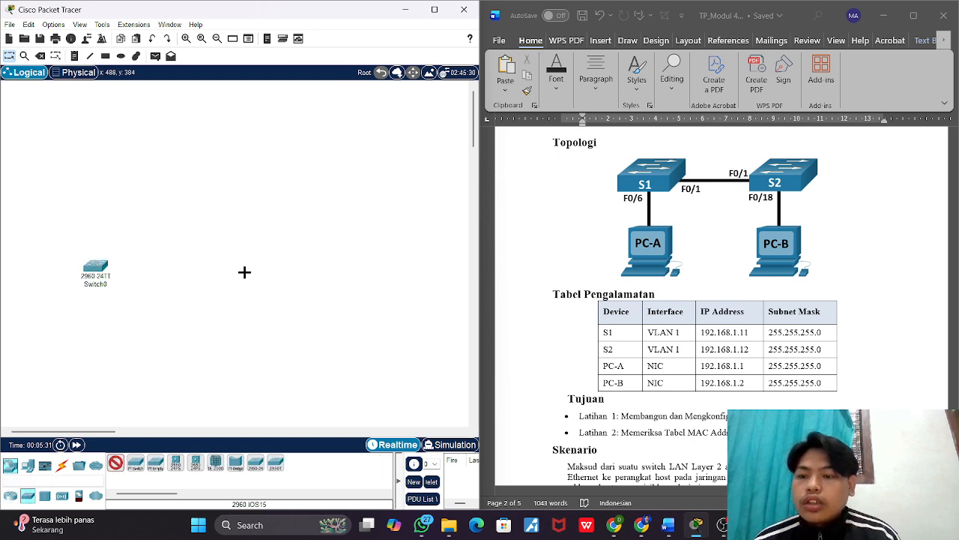
left_click(244, 272)
Step: Place two PCs in the workspace, one below each switch, aligning the second PC under Switch1
left_click(27, 466)
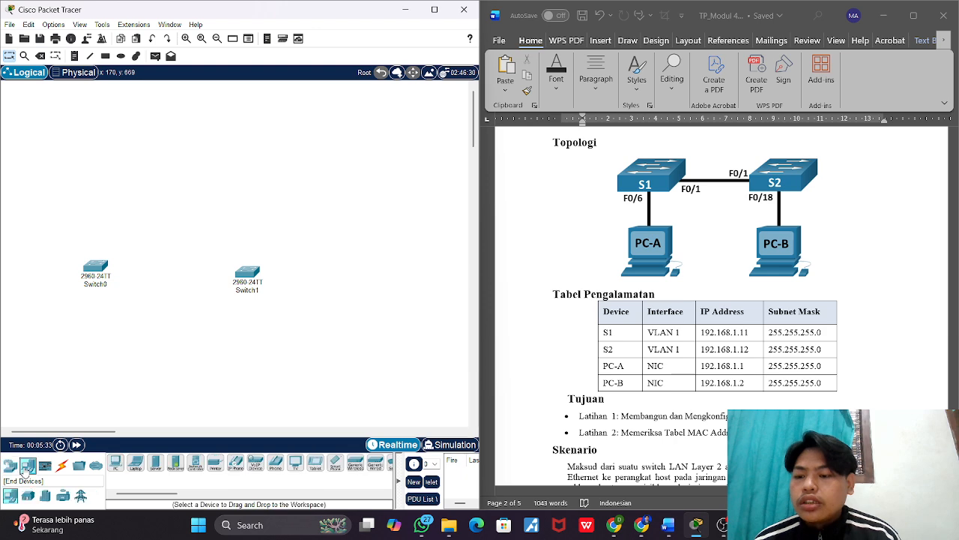
left_click(115, 464)
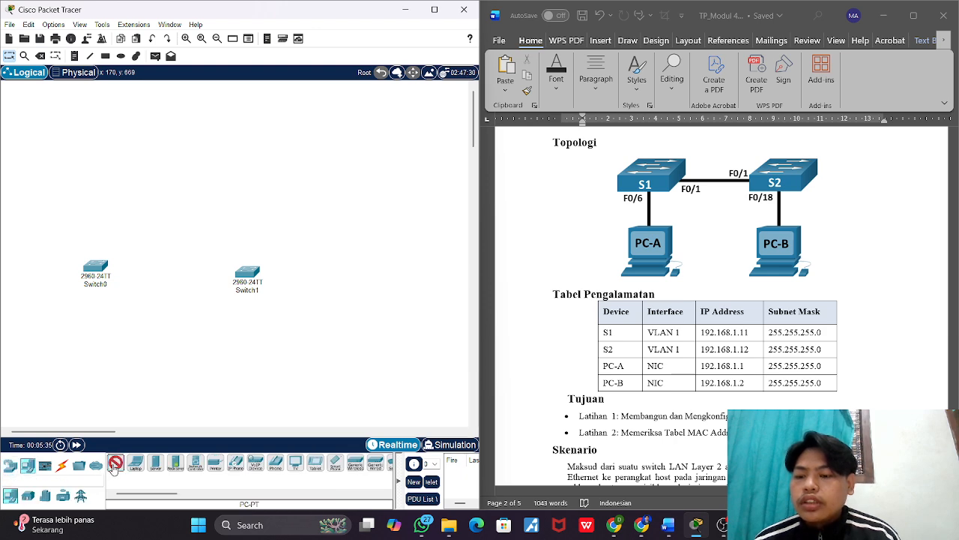
left_click(85, 336)
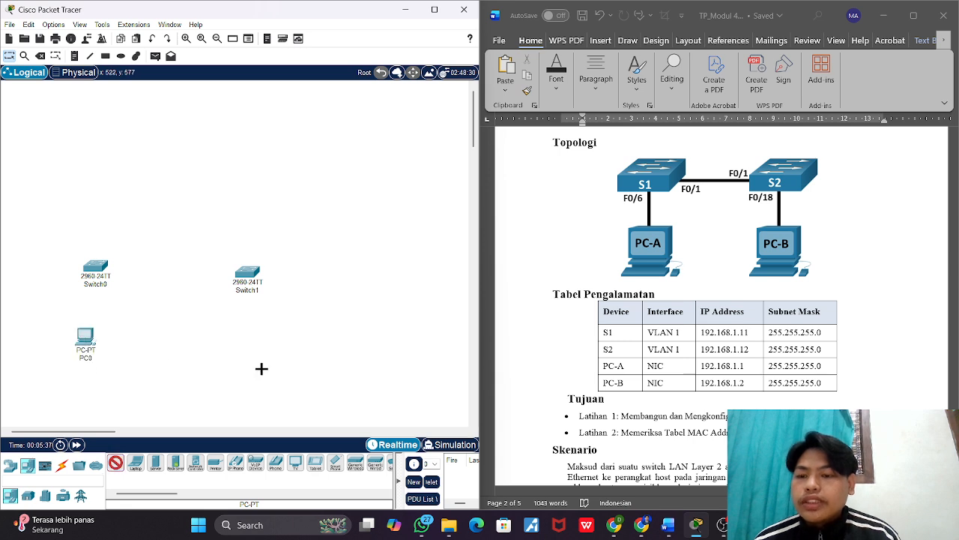
left_click(257, 357)
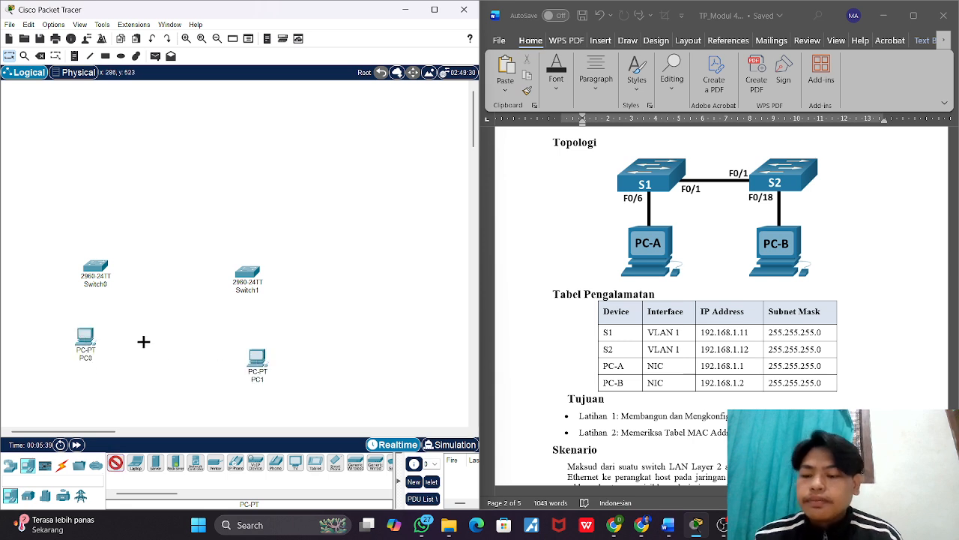
left_click_drag(257, 359, 250, 350)
Step: Connect PC0's FastEthernet0 to FastEthernet0/6 on Switch0 with a copper straight-through cable
left_click(61, 464)
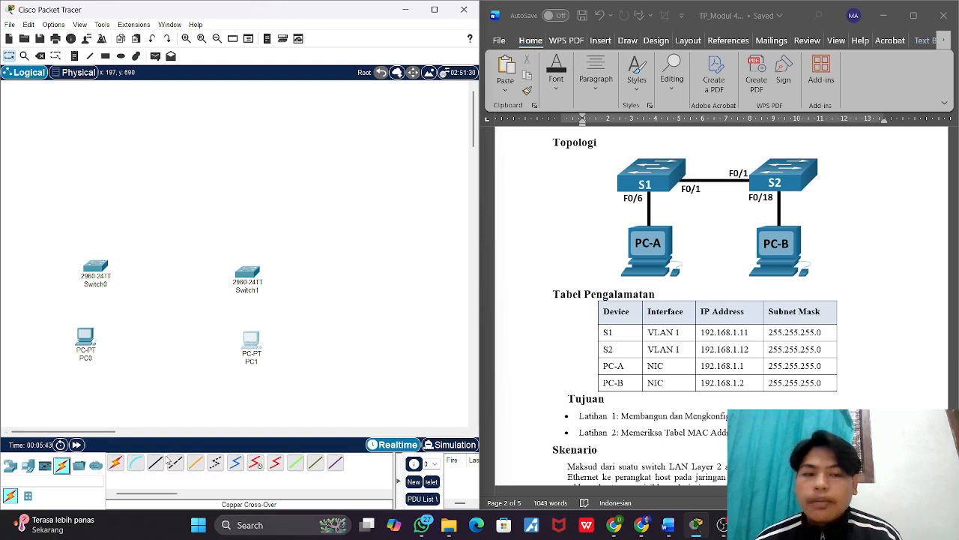
left_click(155, 463)
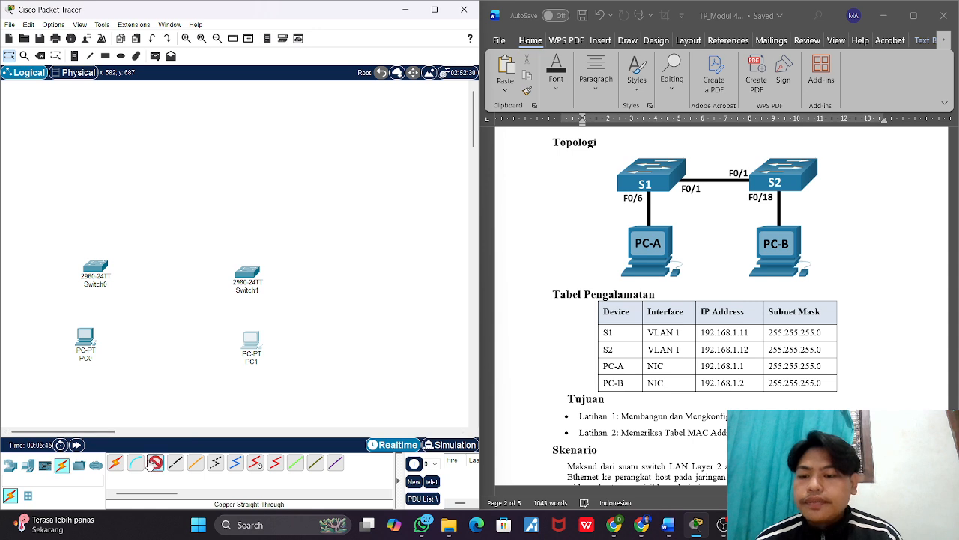
left_click(87, 338)
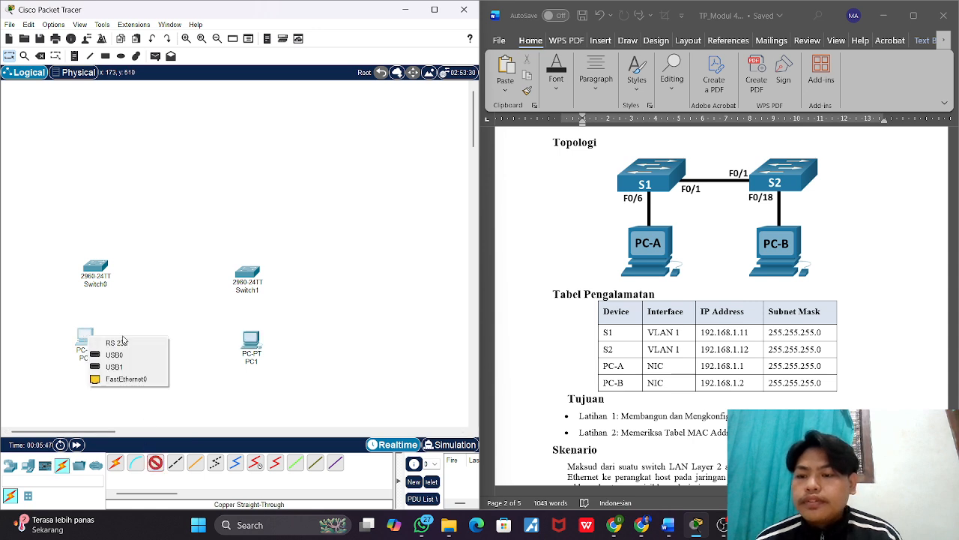
left_click(122, 379)
left_click(100, 270)
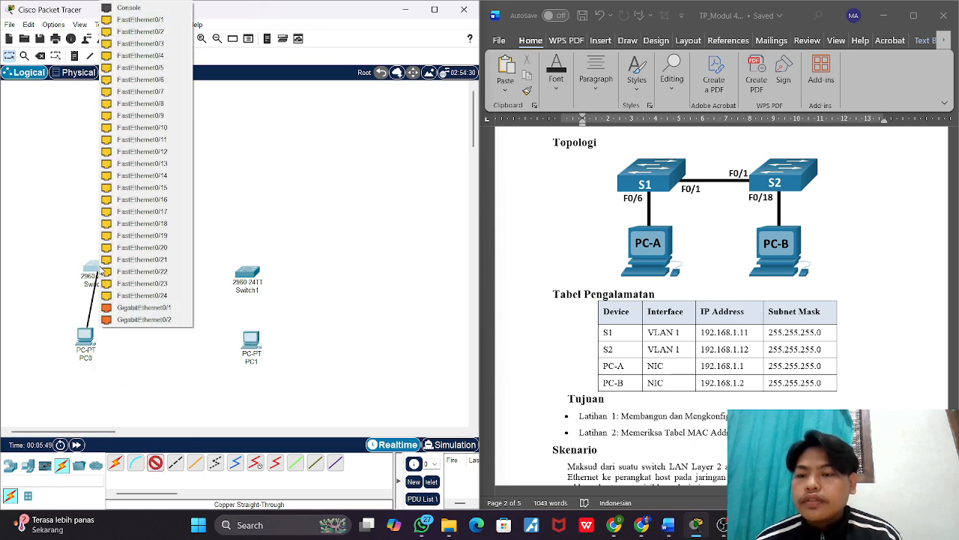
left_click(168, 82)
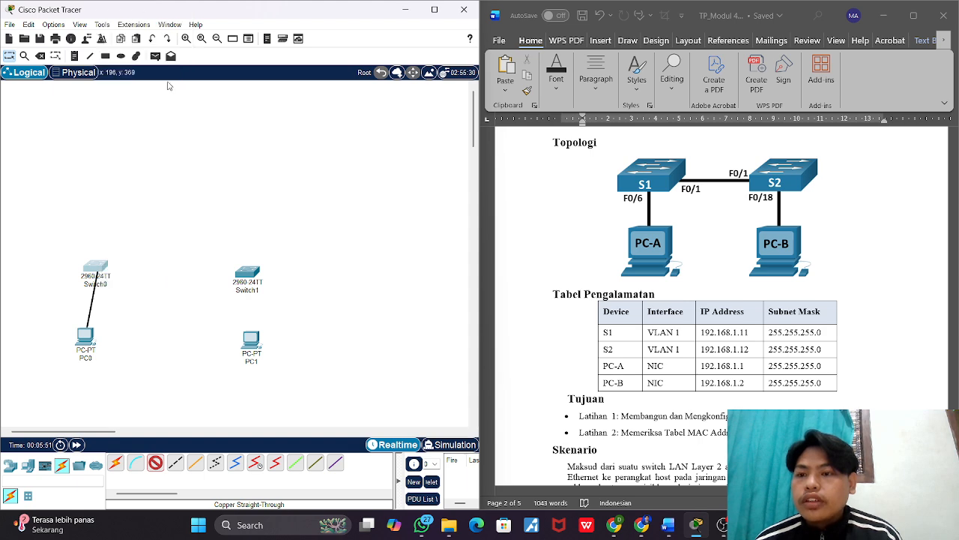
Step: Link the two switches with a copper straight-through cable from Switch0 FastEthernet0/1 to Switch1 FastEthernet0/1
left_click(123, 460)
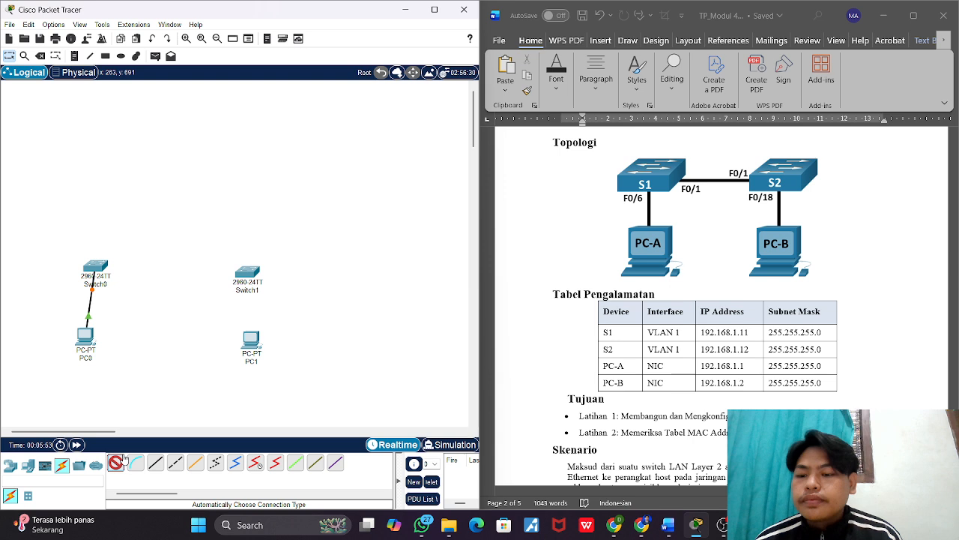
left_click(156, 462)
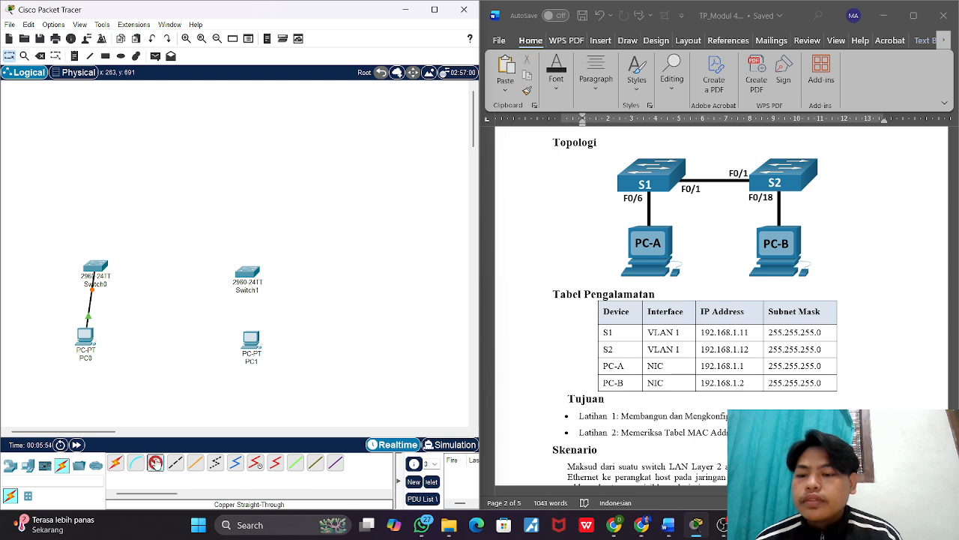
left_click(99, 272)
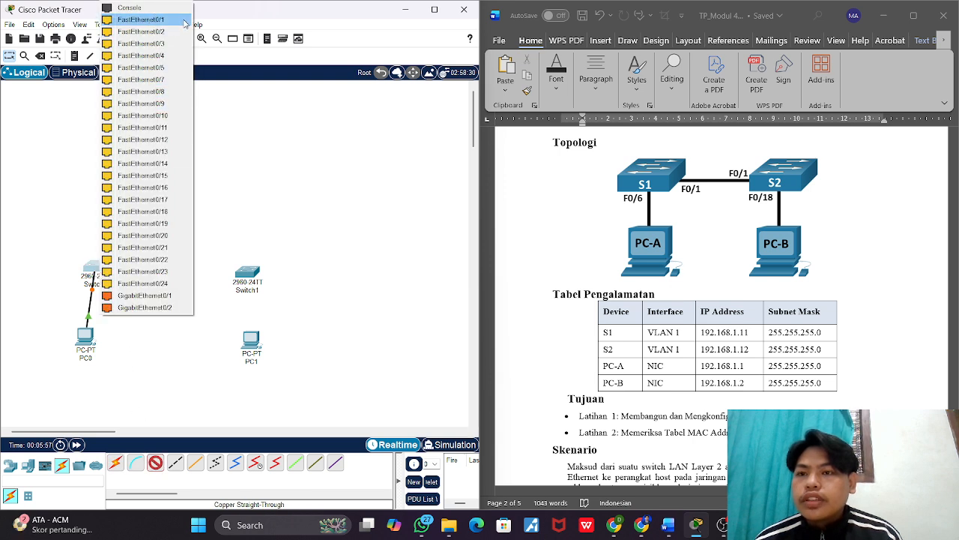
left_click(141, 19)
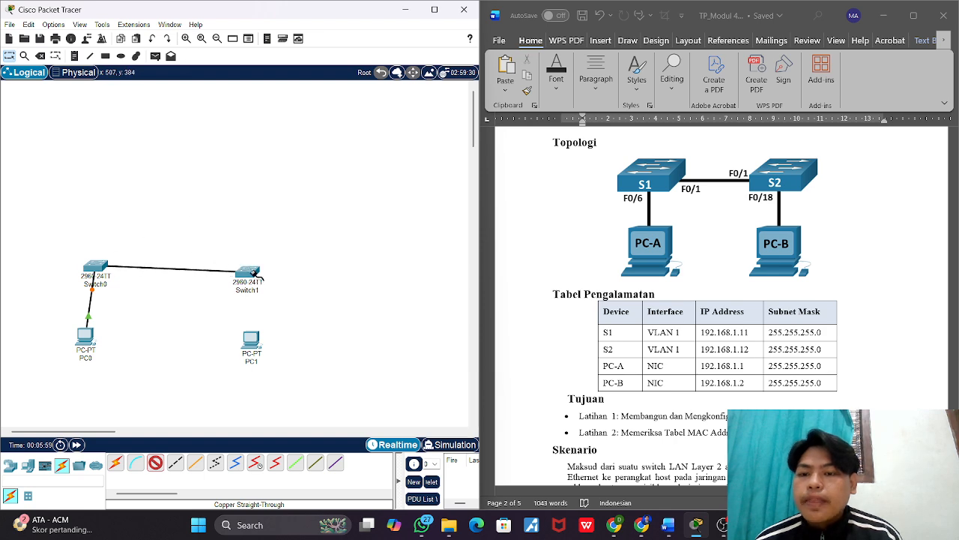
left_click(255, 273)
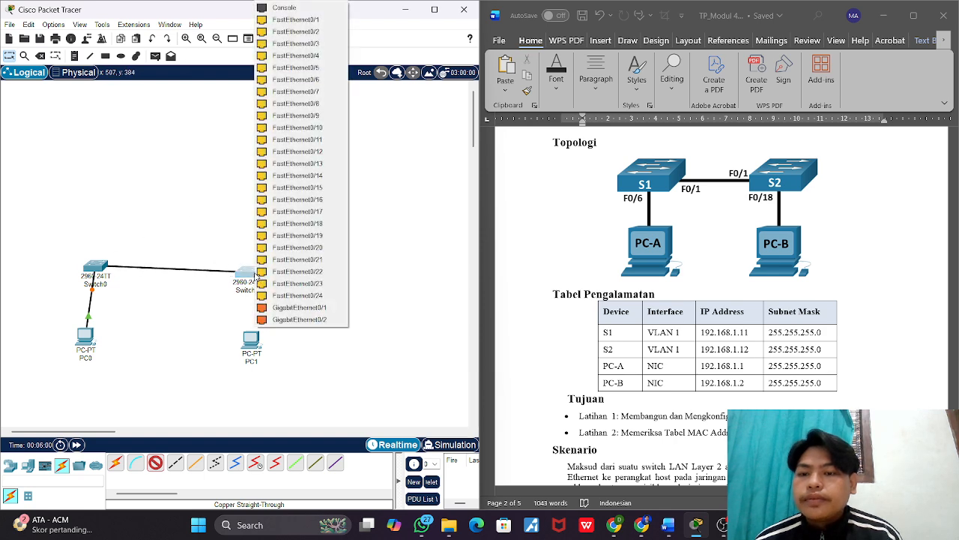
left_click(236, 307)
left_click(249, 279)
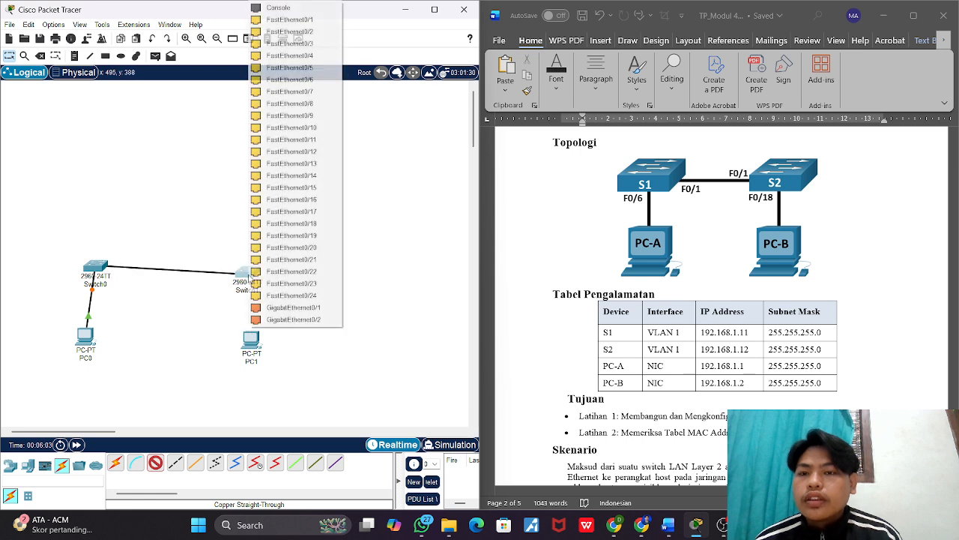
left_click(320, 21)
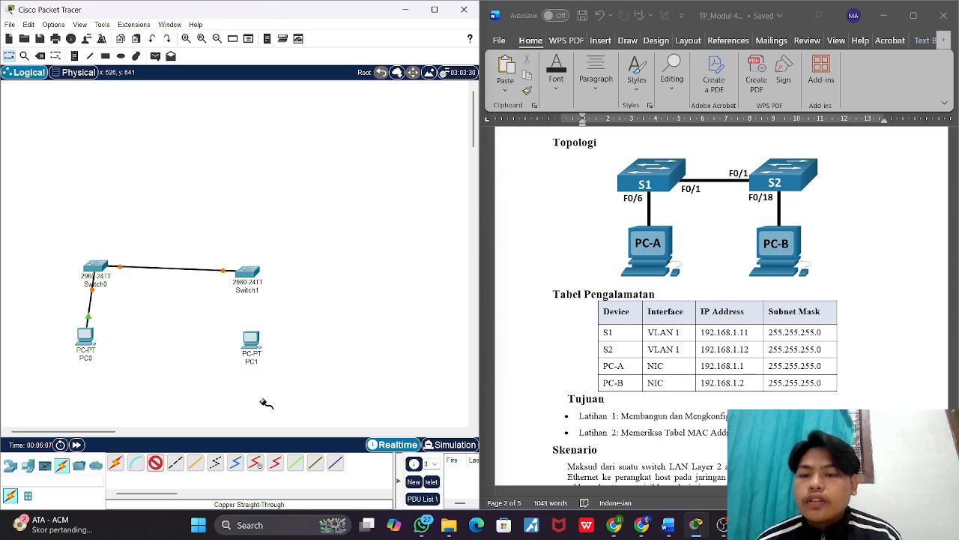
Step: Connect PC1's FastEthernet0 to FastEthernet0/18 on Switch1 with a copper straight-through cable
left_click(253, 342)
left_click(274, 383)
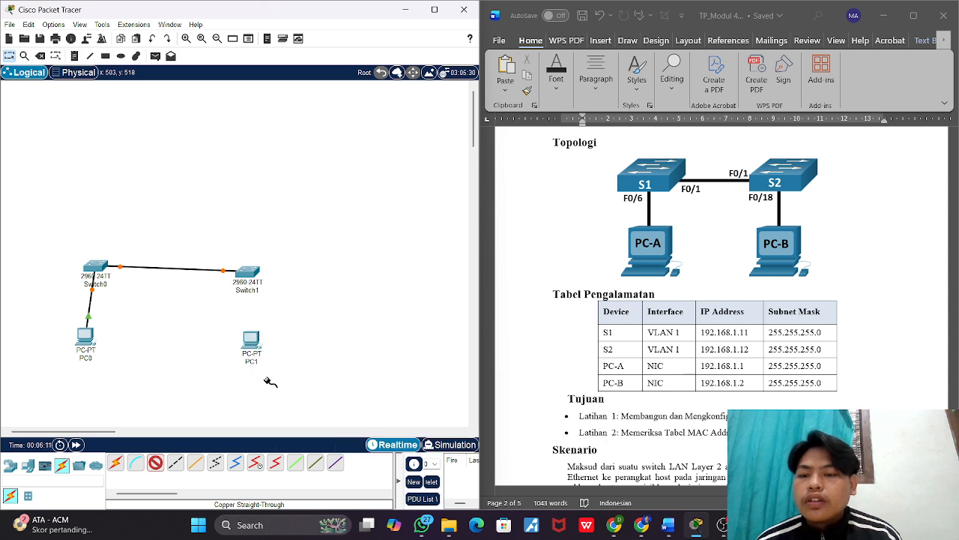
left_click(252, 276)
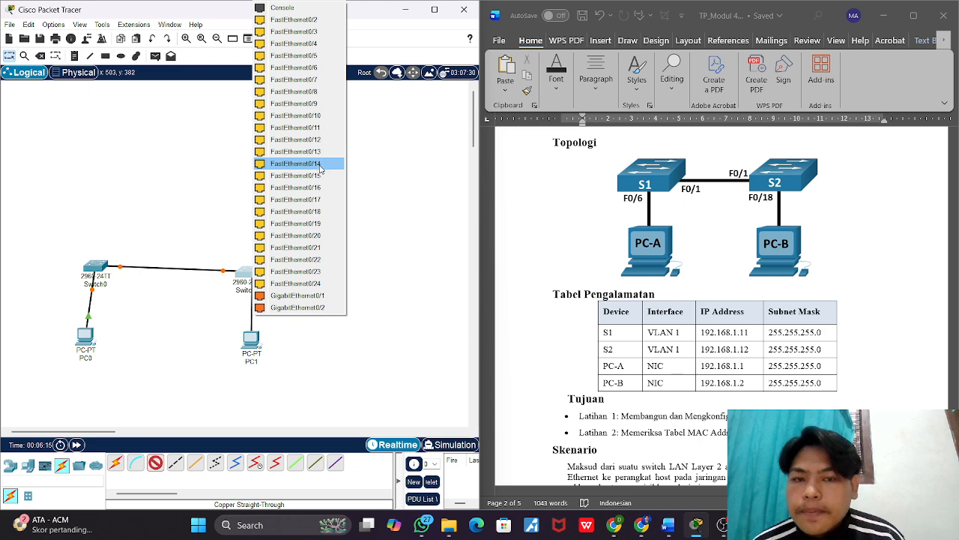
left_click(322, 213)
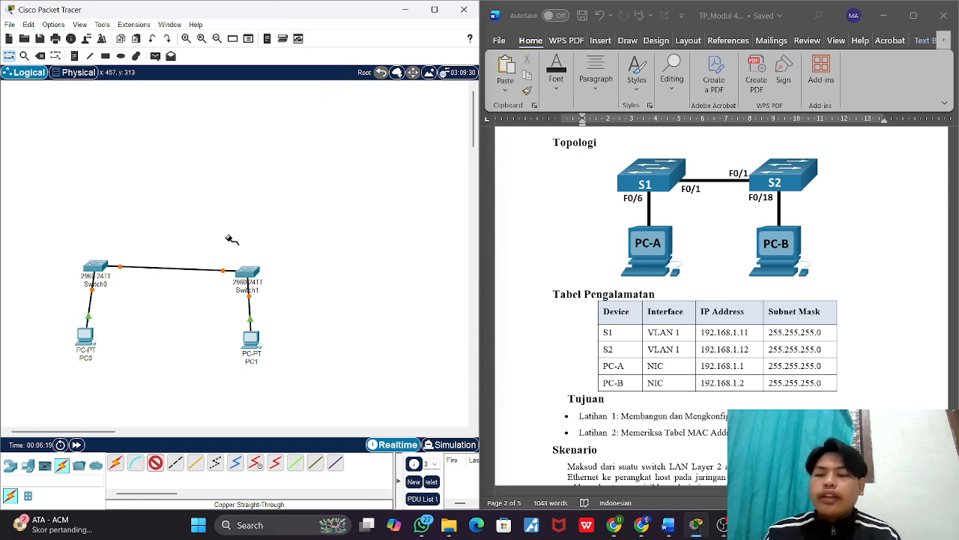
Step: Tidy the topology by shifting PC1 slightly and moving both switches higher and closer together
left_click_drag(251, 338, 237, 330)
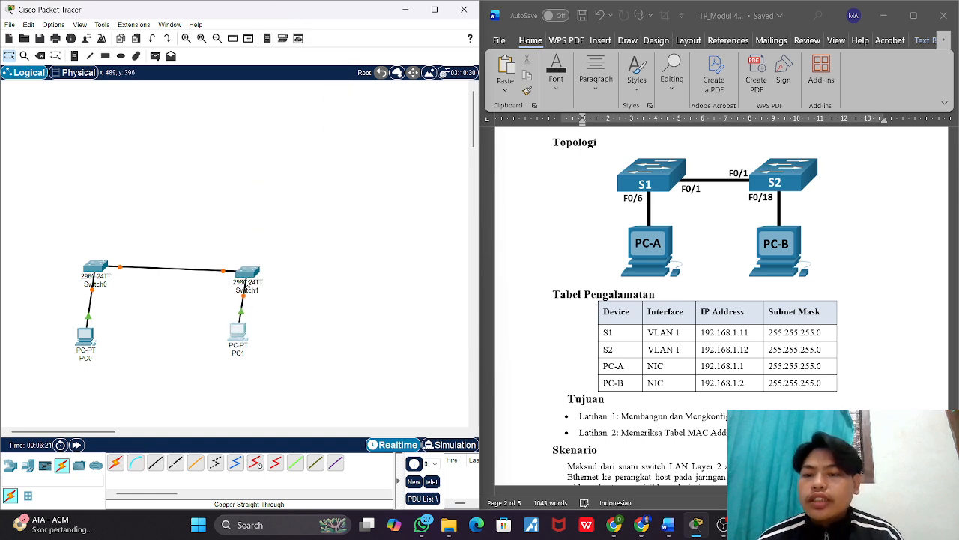
left_click_drag(255, 272, 233, 220)
left_click_drag(99, 265, 118, 225)
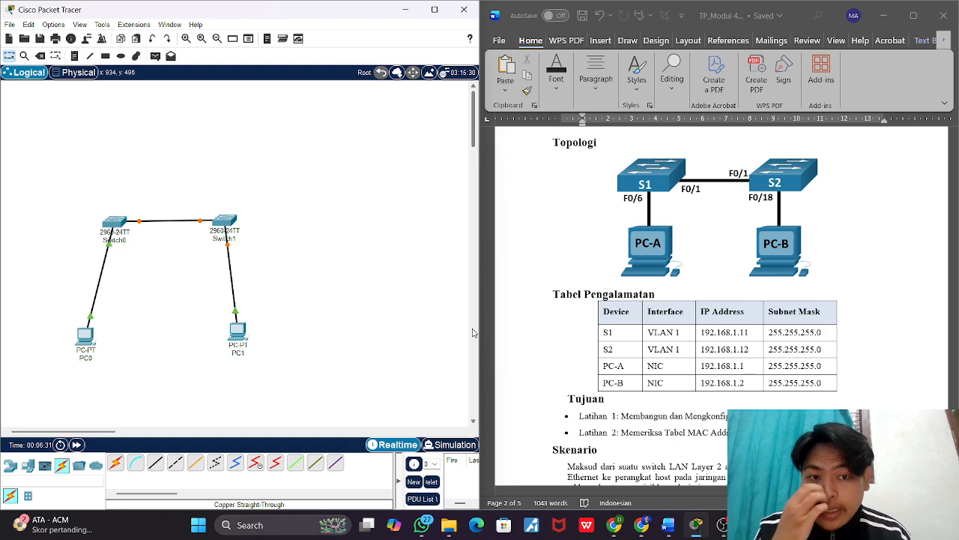
Step: Give PC0 the static IPv4 address 192.168.1.1 with subnet mask 255.255.255.0
scroll(623, 355, "down", 1)
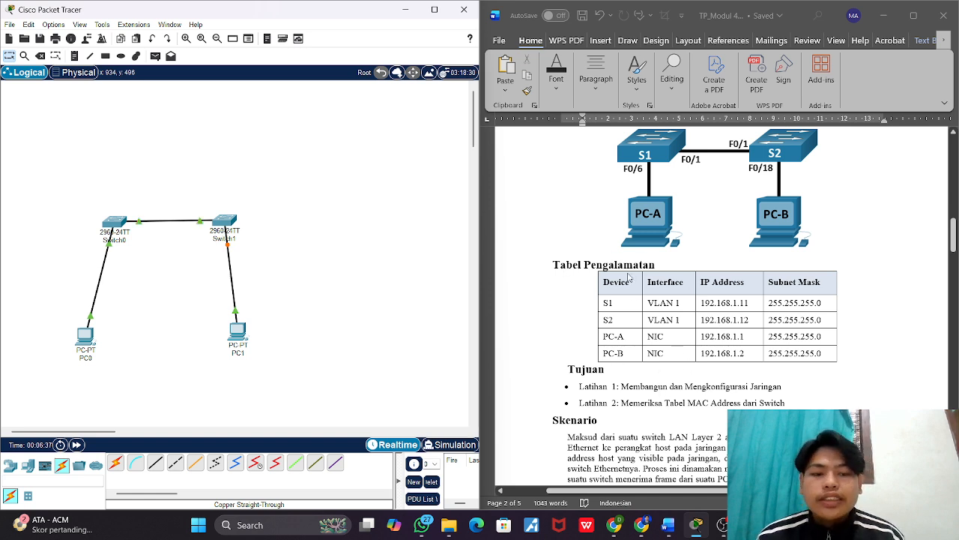
left_click(85, 335)
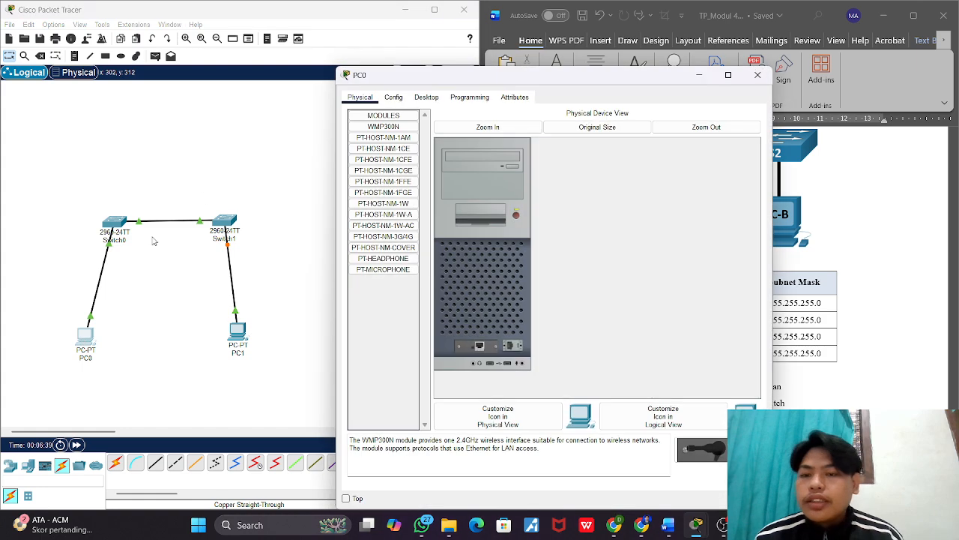
left_click(428, 98)
left_click(408, 163)
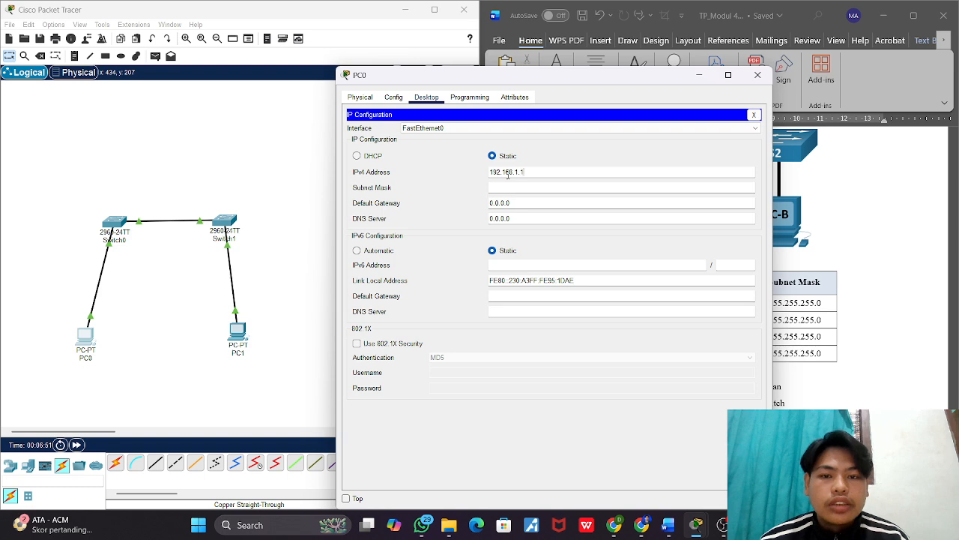
key("Tab")
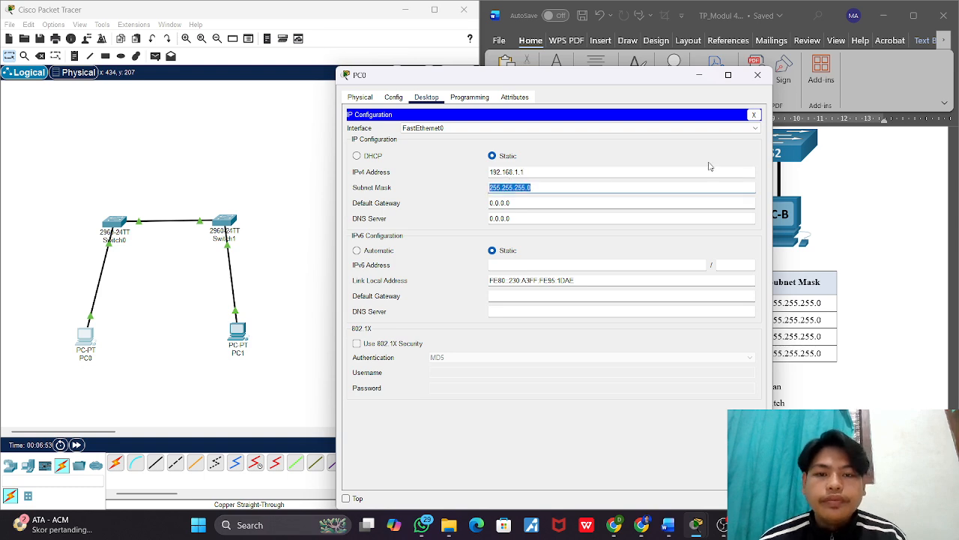
left_click(757, 78)
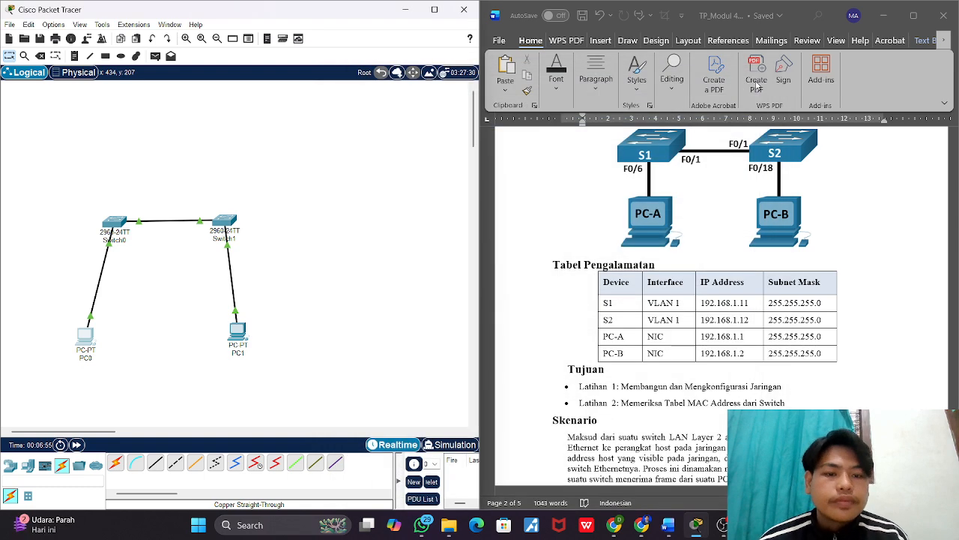
Step: Give PC1 the static IPv4 address 192.168.1.2 with subnet mask 255.255.255.0
left_click(236, 331)
left_click(420, 132)
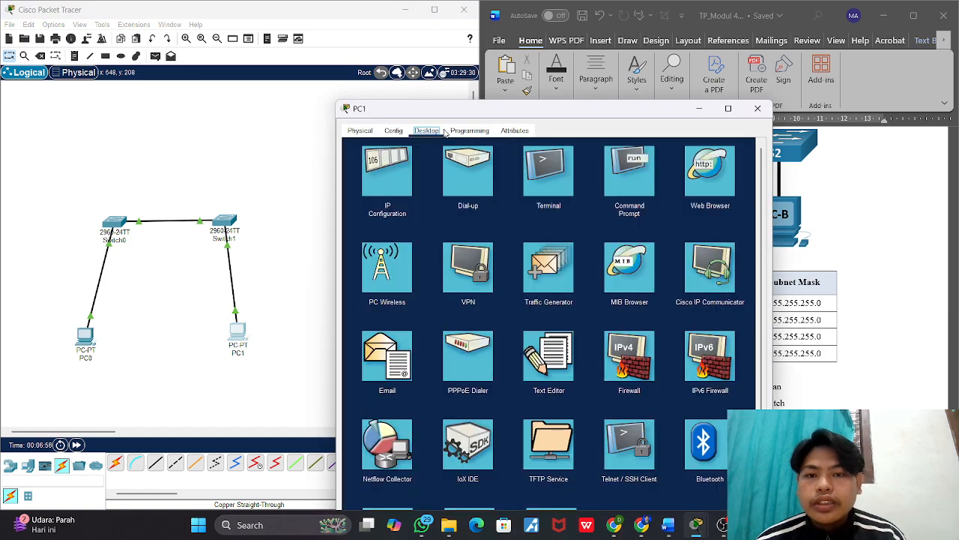
left_click(394, 182)
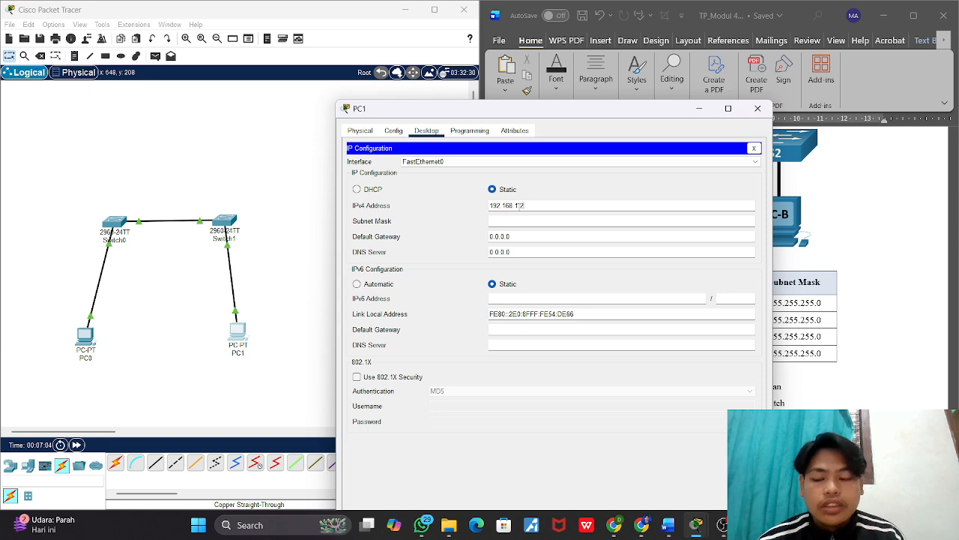
key("Tab")
left_click(758, 109)
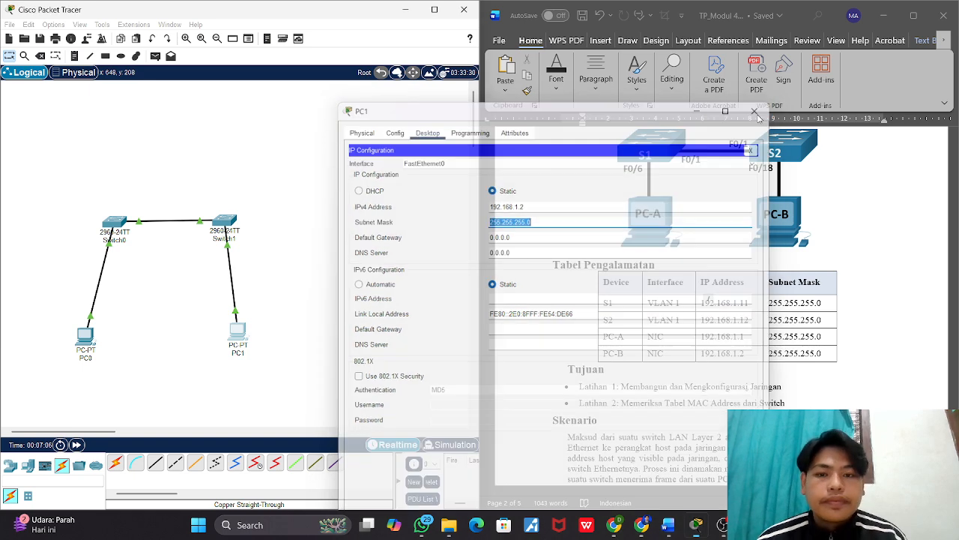
left_click(236, 332)
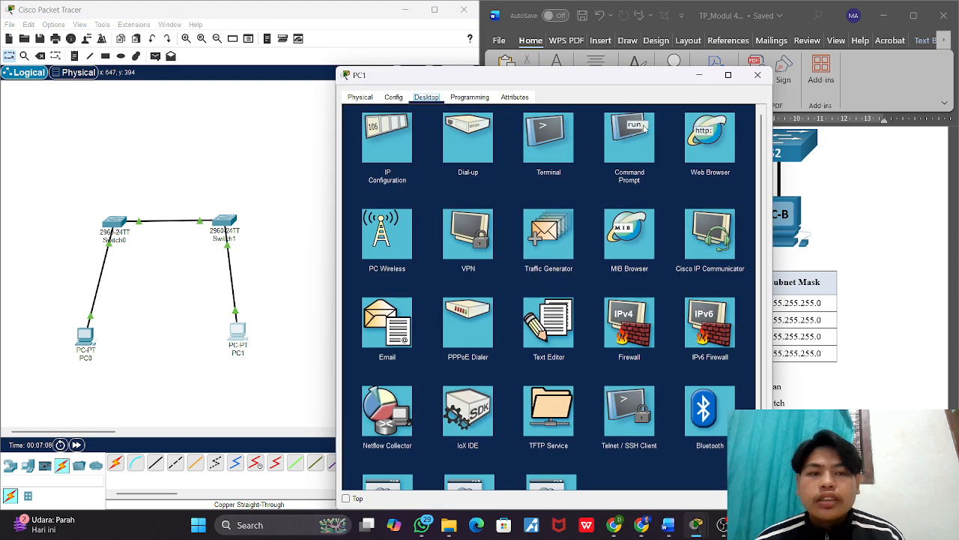
left_click(757, 75)
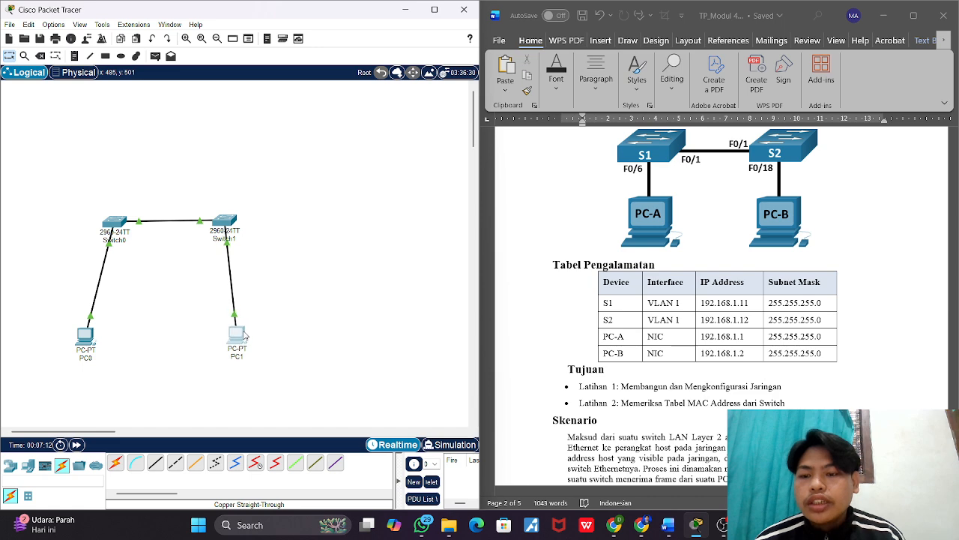
Step: Rename the PC labels in the topology, PC0 as PC-A and PC1 as PC-B
left_click(87, 359)
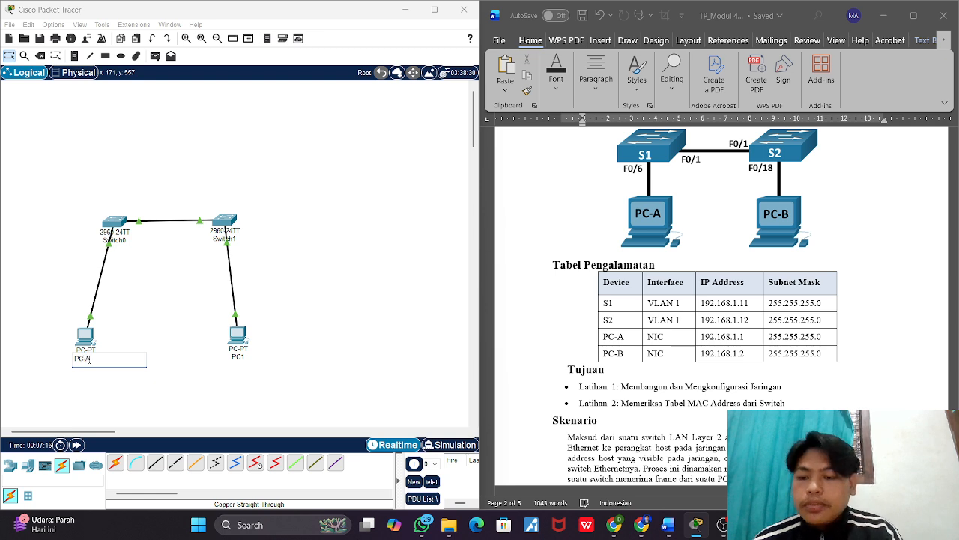
type("PC-A")
left_click(237, 357)
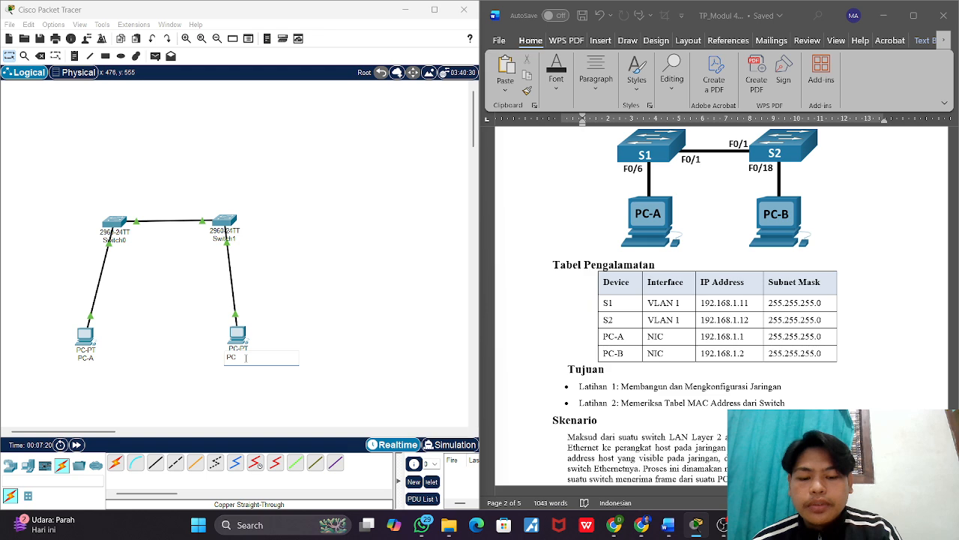
type("PC-B")
left_click(271, 248)
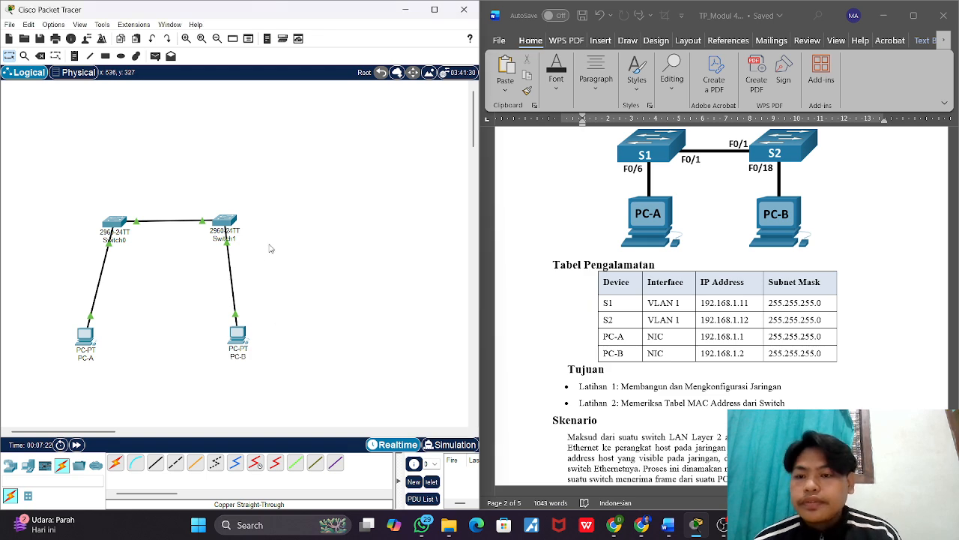
Step: Rename the switch labels in the topology, Switch0 as S1 and Switch1 as S2
left_click(113, 241)
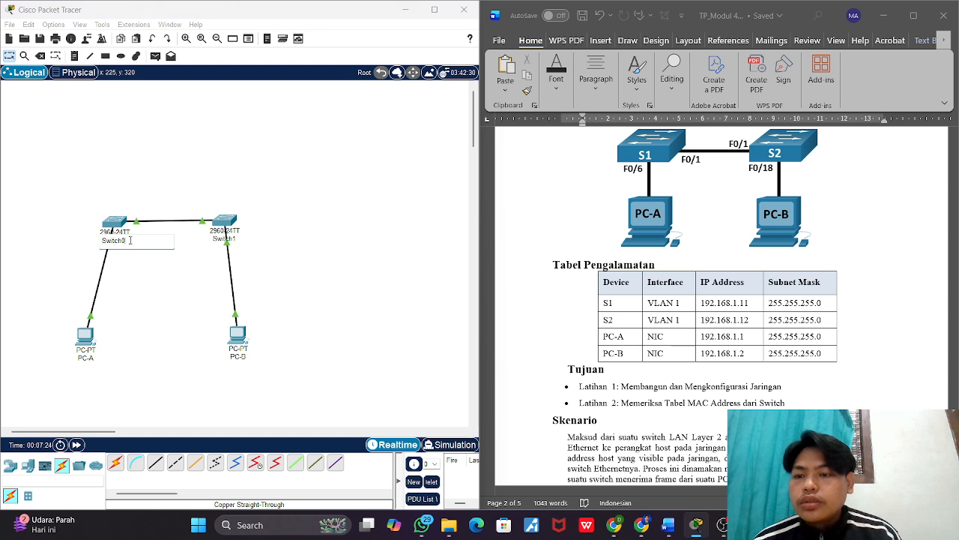
left_click_drag(130, 239, 103, 240)
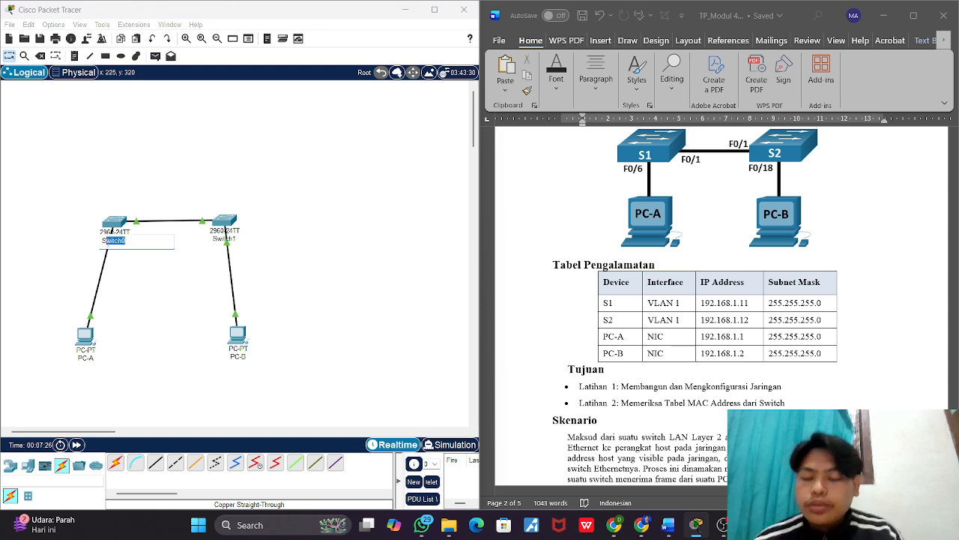
type("S1")
left_click(224, 241)
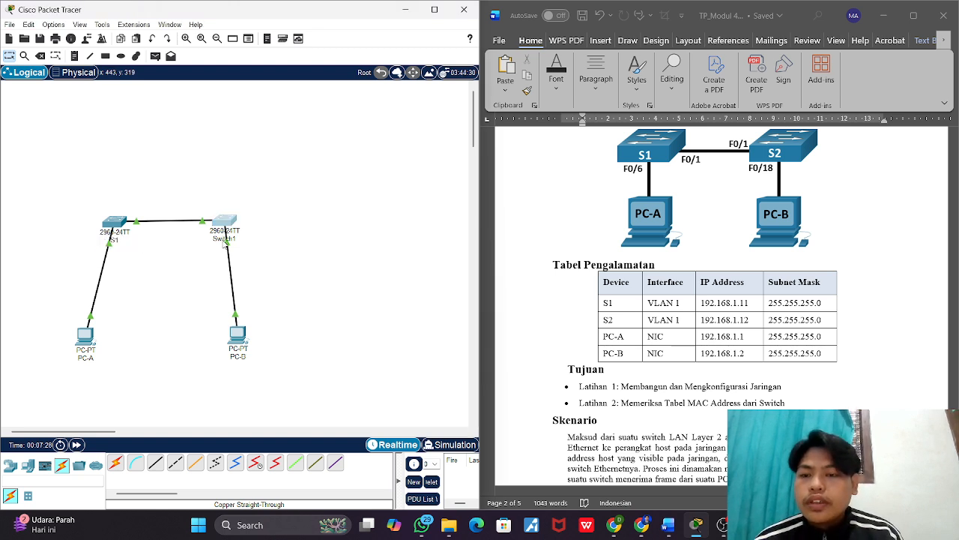
double_click(252, 237)
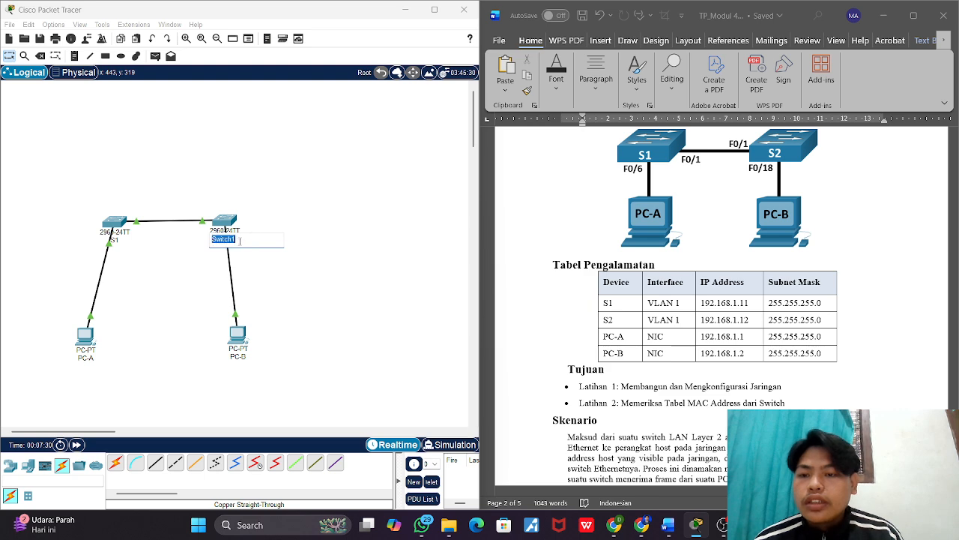
left_click(240, 240)
type("S2")
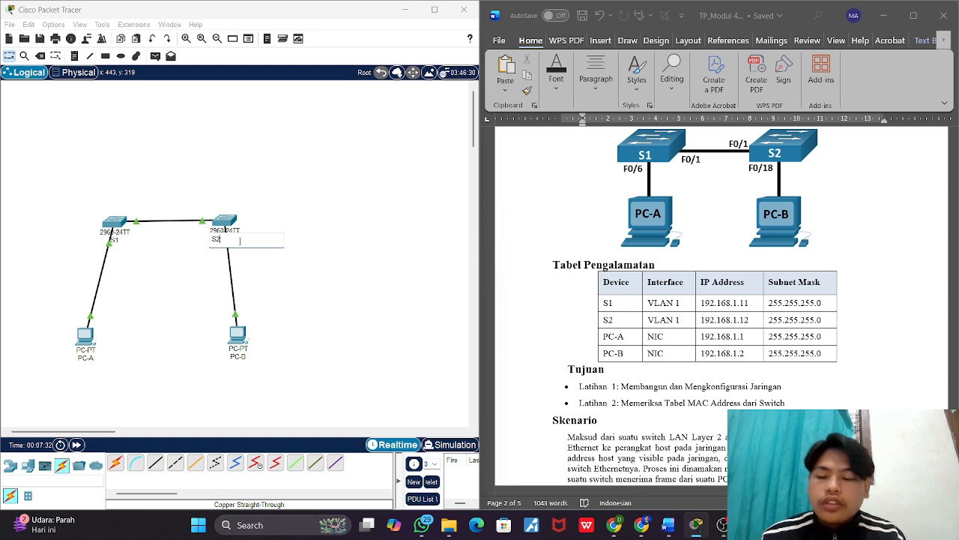
key("Return")
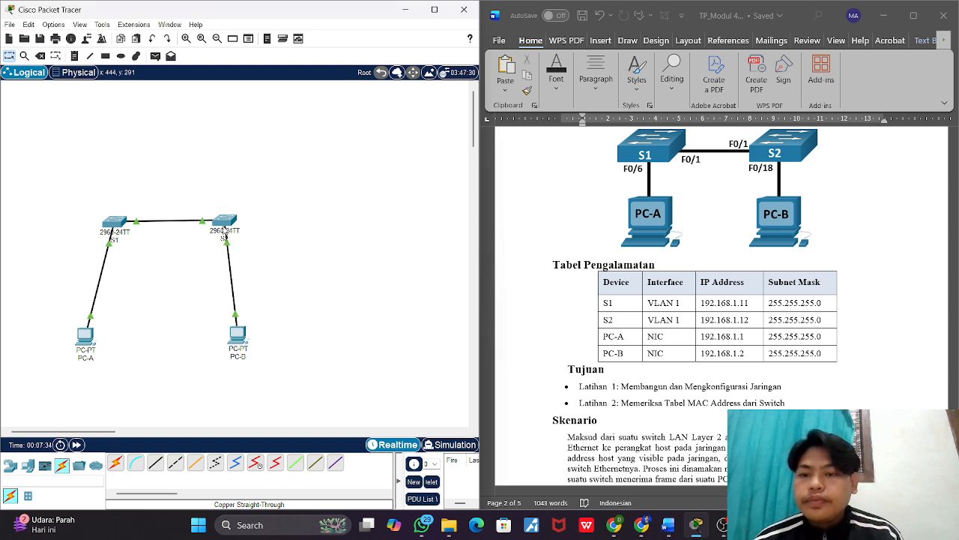
Step: Spread the two PCs outward below the switches so that PC-A and PC-B sit level with each other
left_click_drag(239, 332, 342, 276)
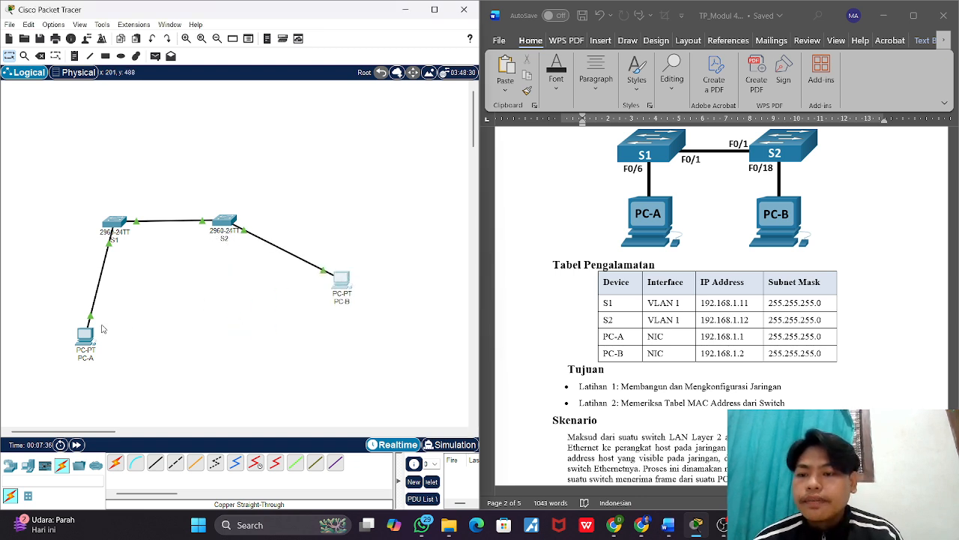
left_click_drag(93, 335, 65, 315)
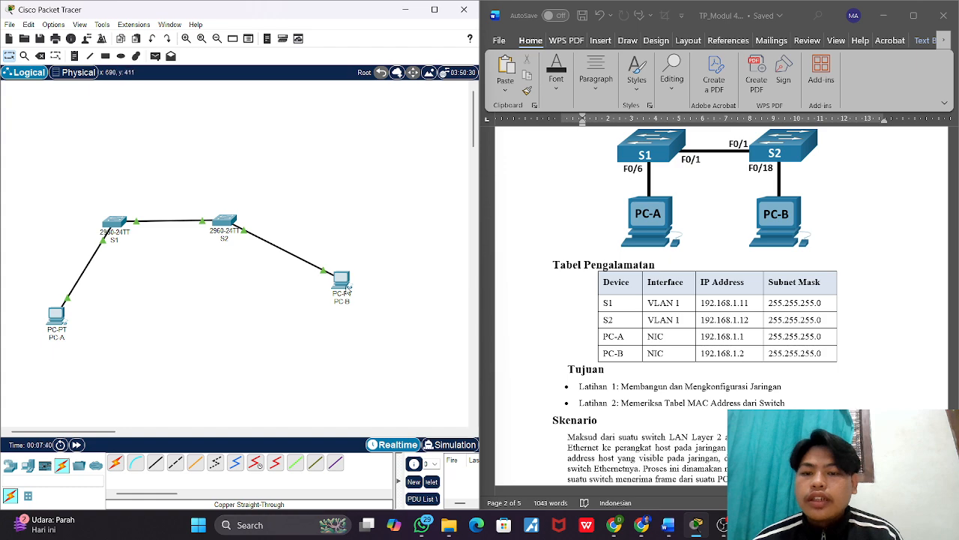
left_click_drag(351, 292, 324, 326)
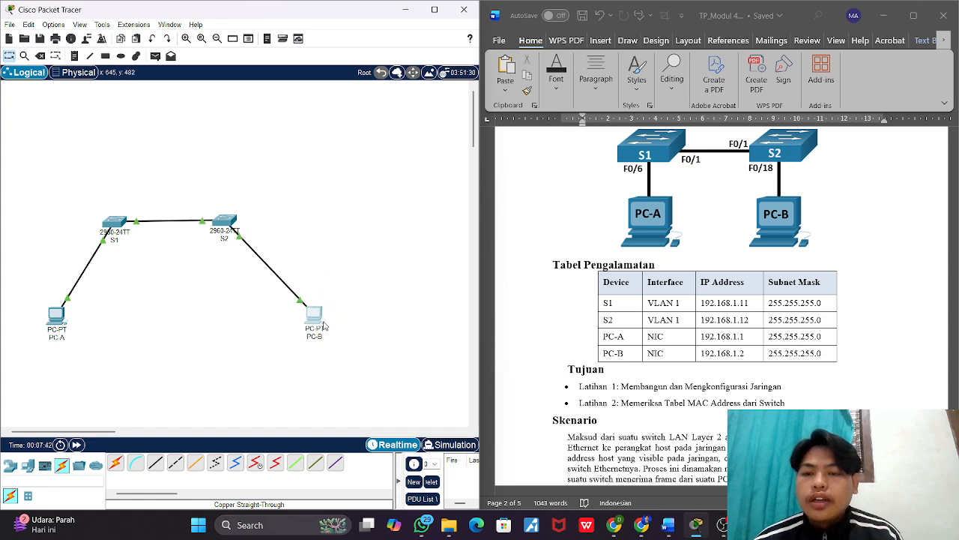
Step: Review the Latihan 1 instructions, and enter privileged EXEC mode in switch S1's command line with en
scroll(653, 338, "down", 6)
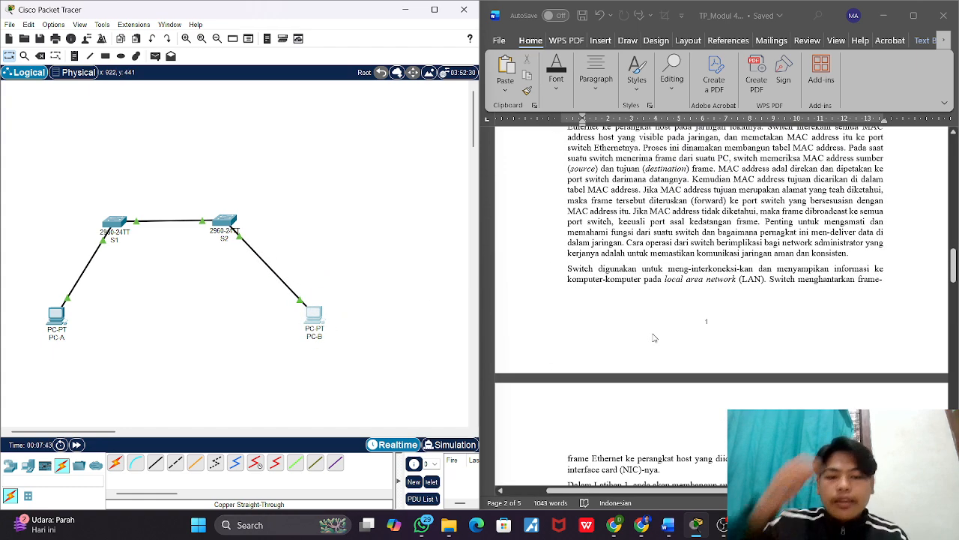
scroll(653, 337, "down", 6)
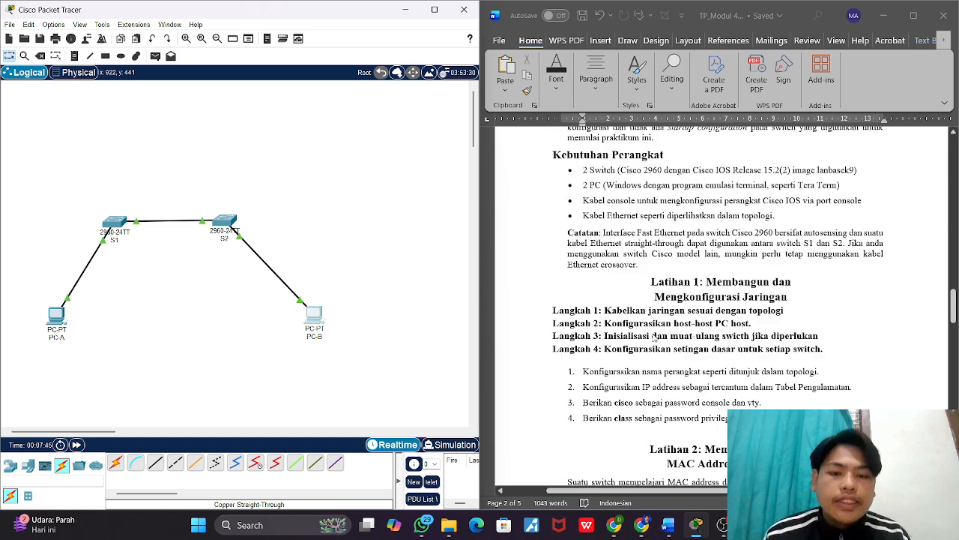
scroll(654, 338, "down", 1)
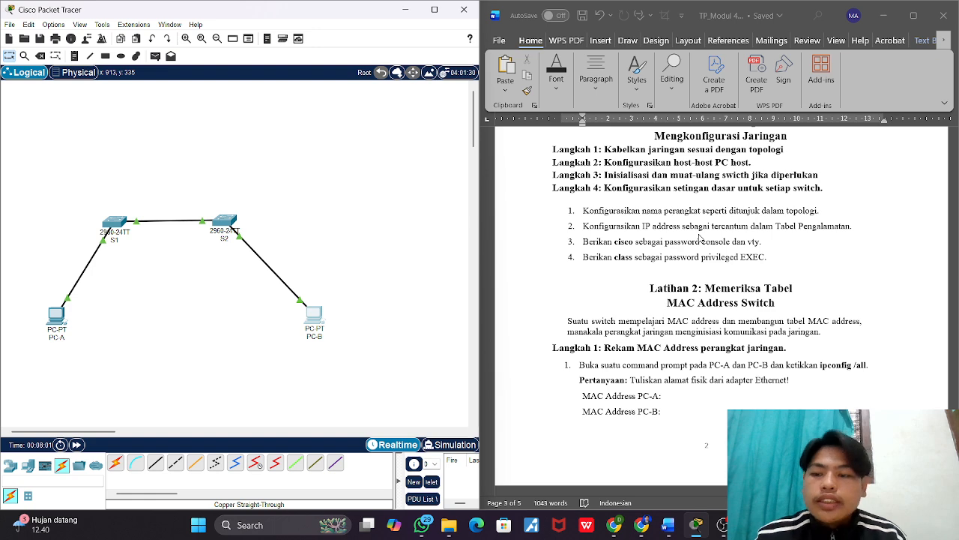
left_click(120, 223)
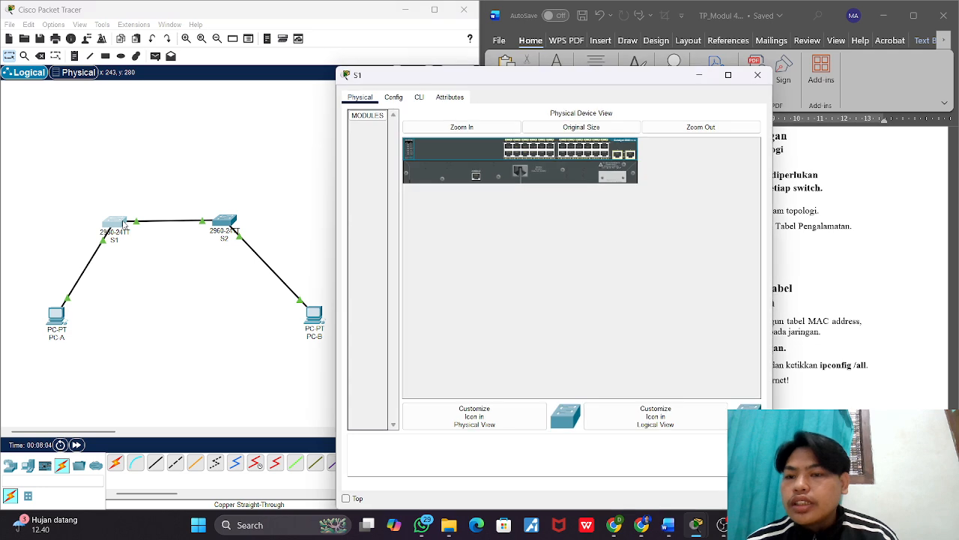
left_click(413, 98)
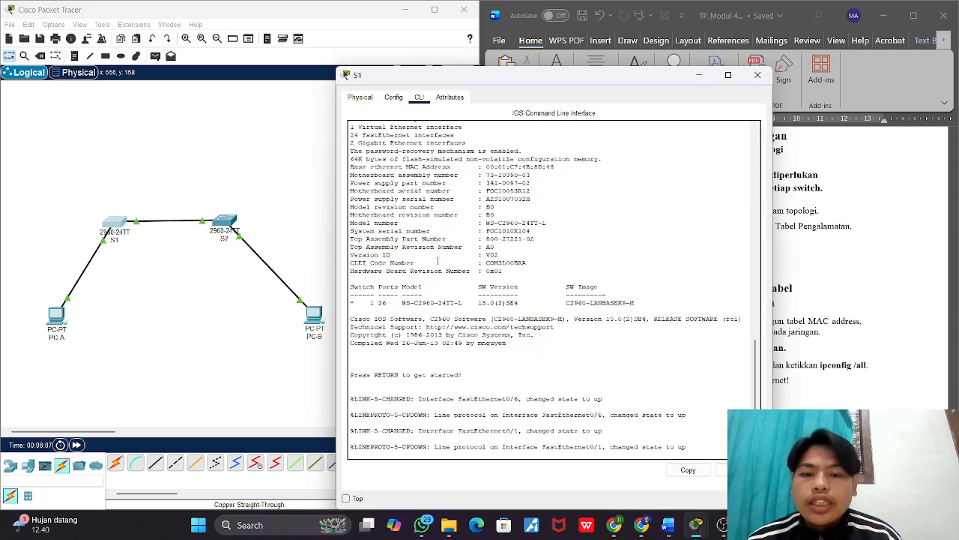
key("Return")
key("Return")
key("Return")
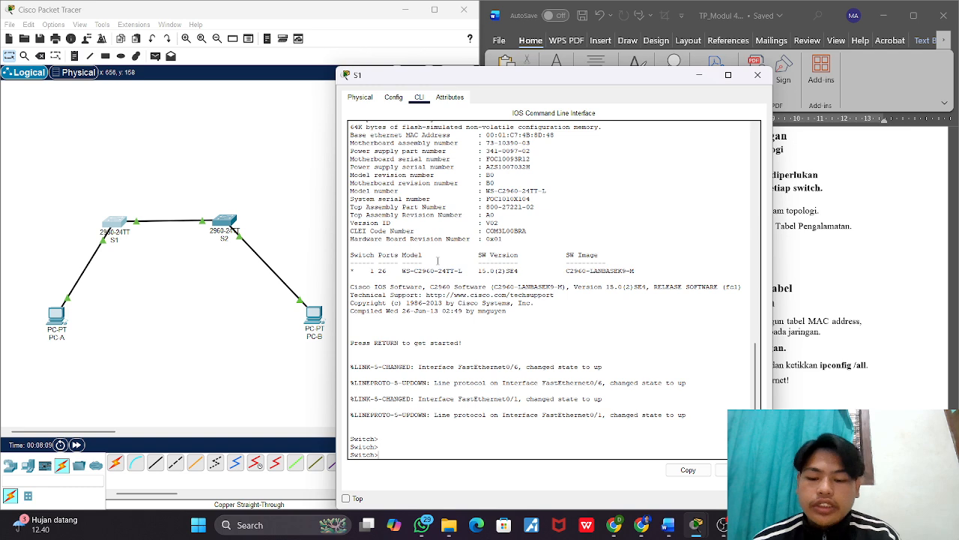
type("en")
key("Return")
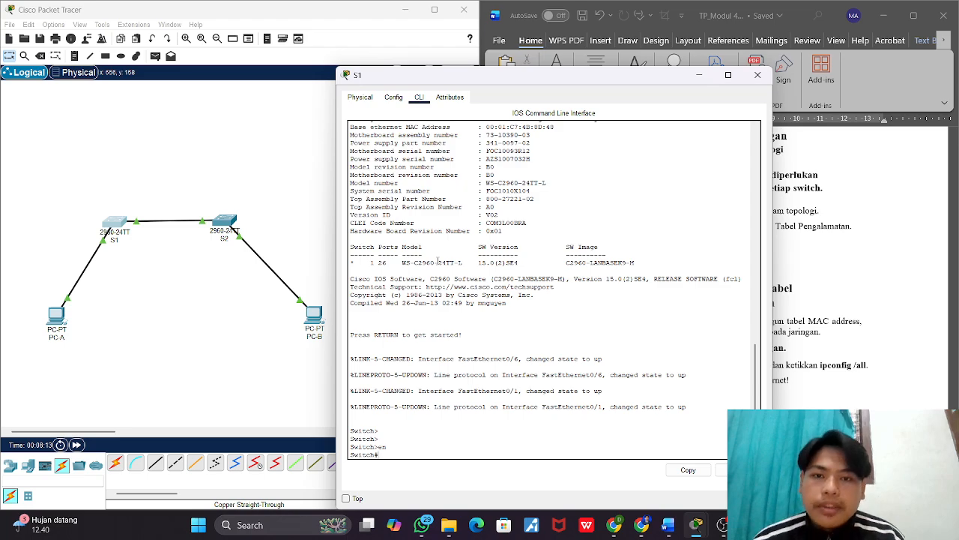
Step: Move the S1 window off the instructions and enter global configuration mode with conf, accepting the terminal default
left_click_drag(538, 82, 363, 69)
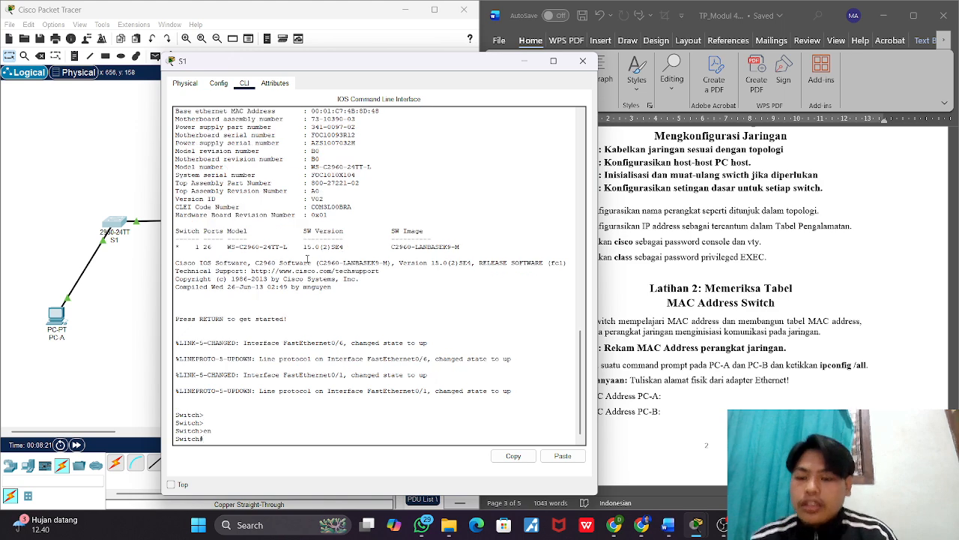
type("conf")
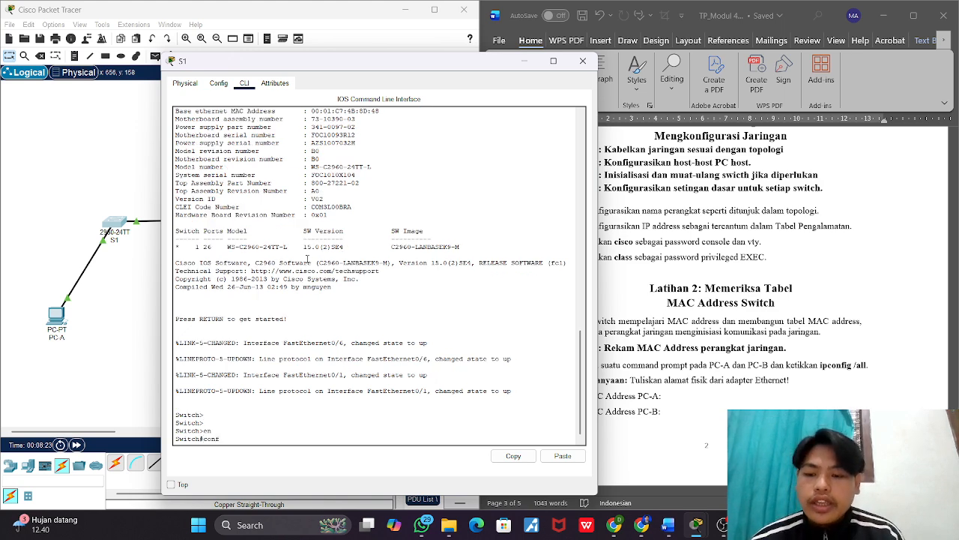
key("Return")
key("Return")
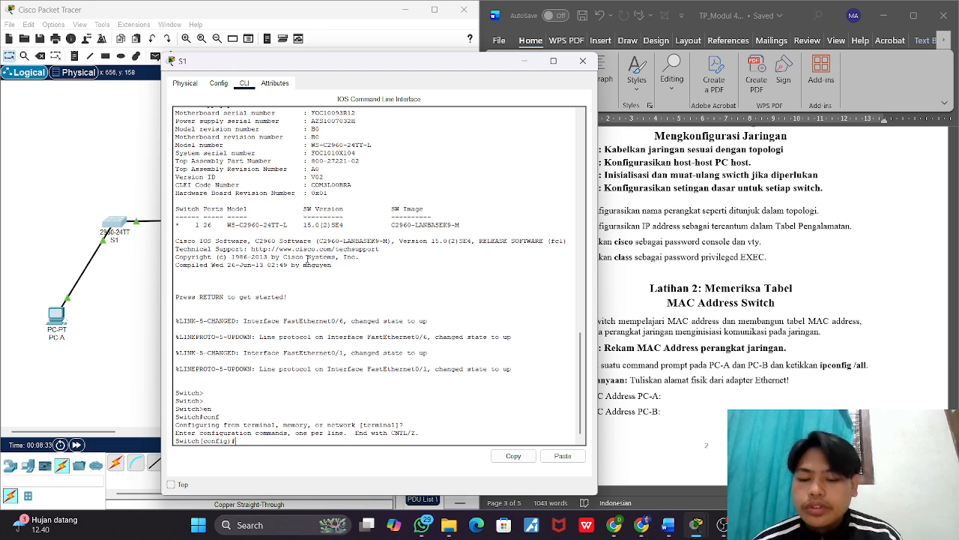
Step: Disable DNS lookup on switch S1 with the command no ip domain-lookup
type("no ip")
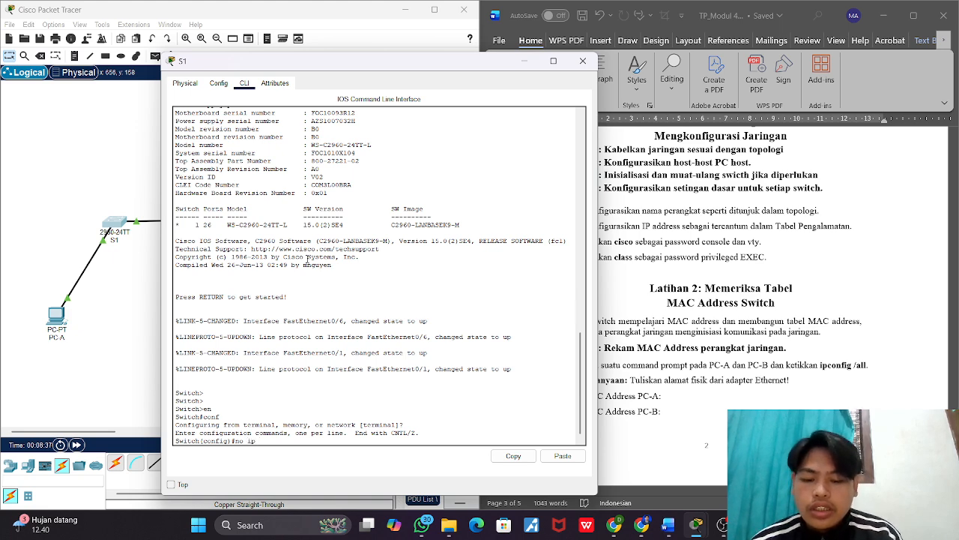
type(" domain")
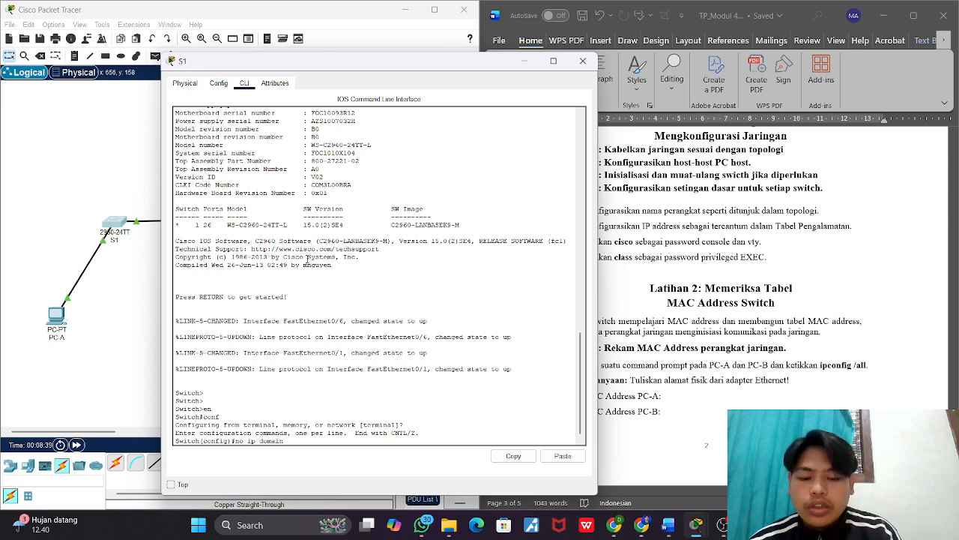
type("-lookup")
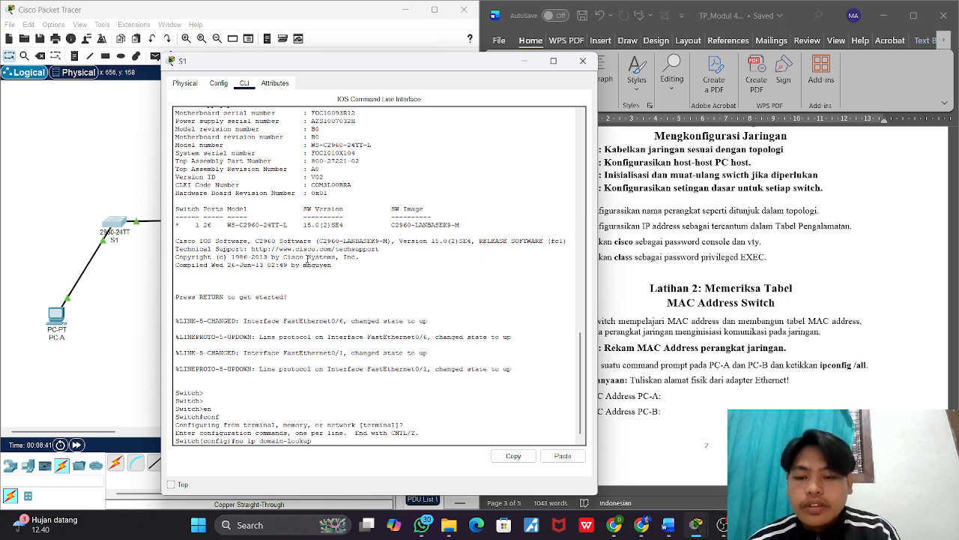
key("Return")
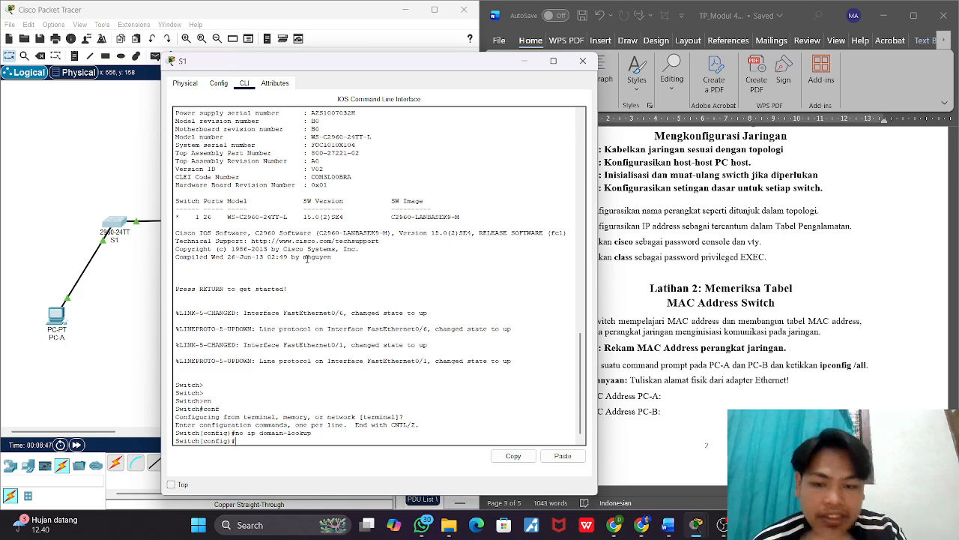
Step: Consult the addressing table in the Word document, and assign 192.168.1.11 with mask 255.255.255.0 to S1's vlan1 interface using ip add
scroll(736, 239, "up", 10)
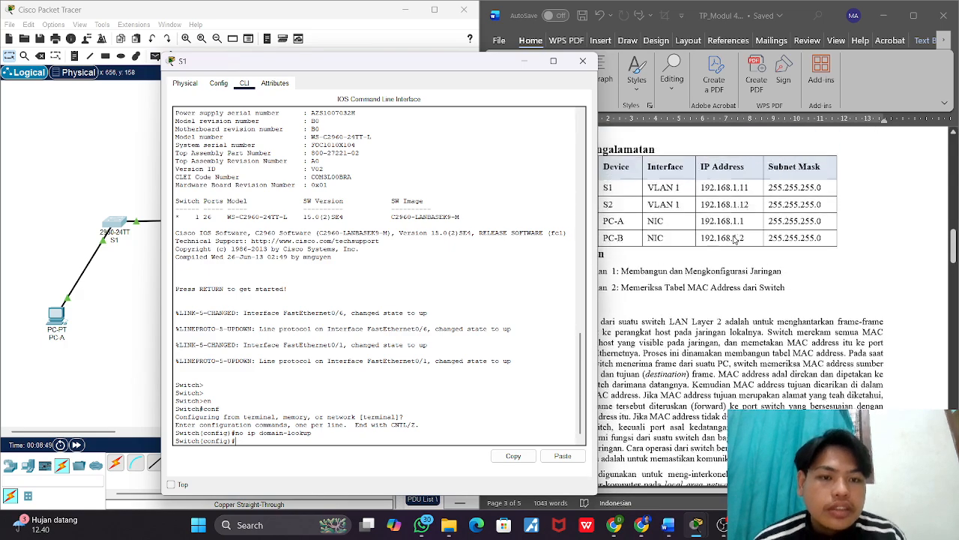
scroll(736, 239, "up", 1)
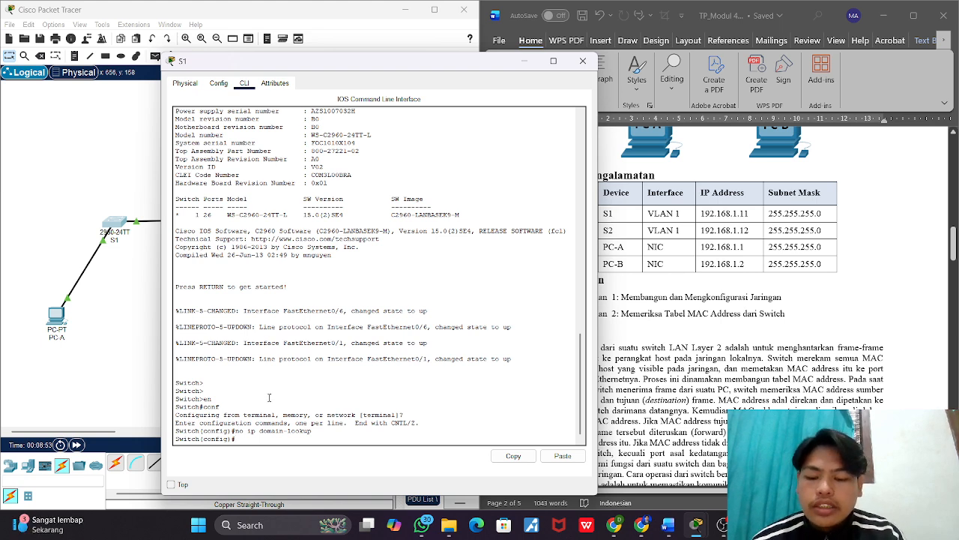
type("int vlanw")
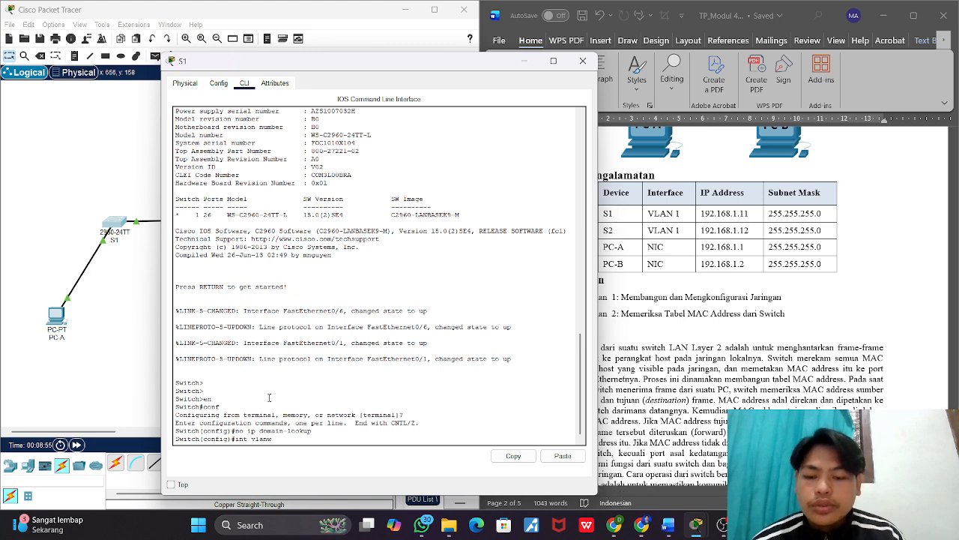
key("Return")
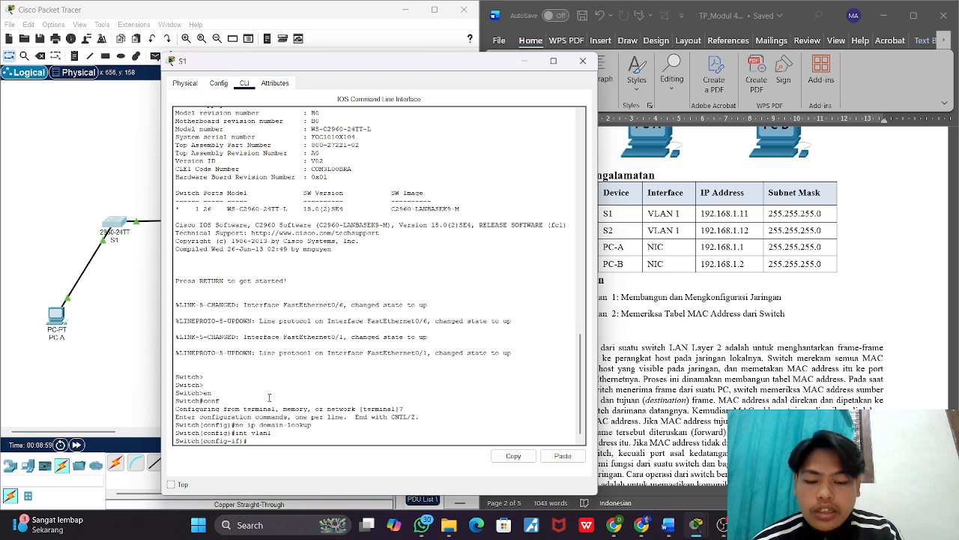
type("ip add 19")
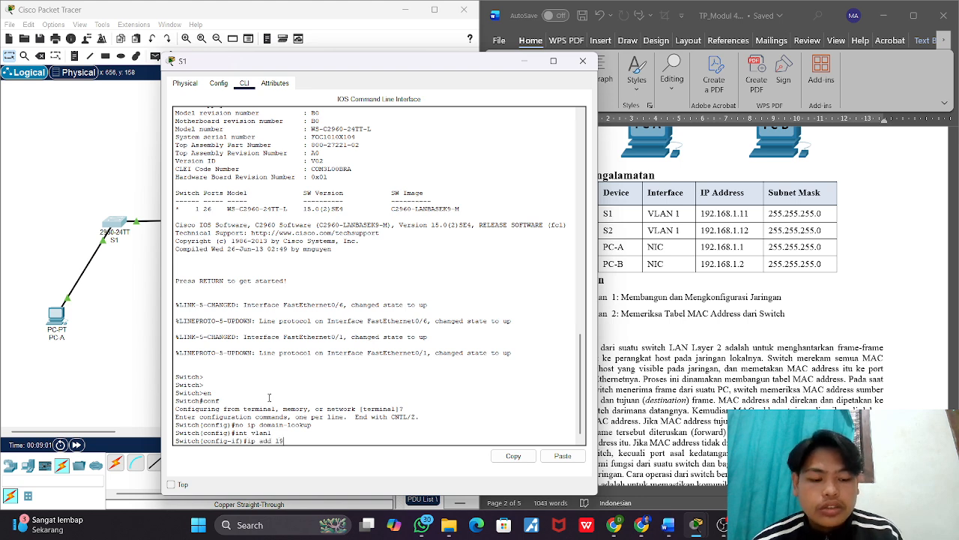
type("2.168")
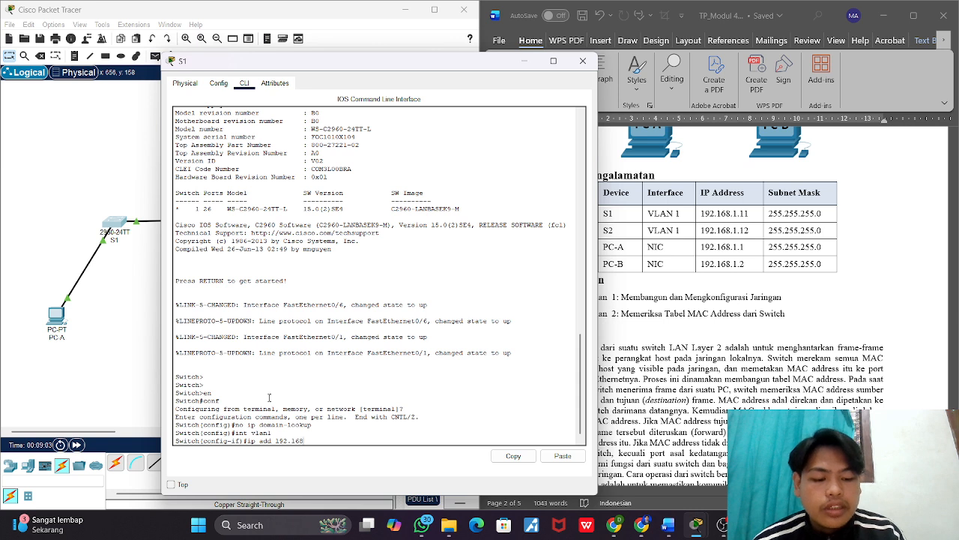
type(".1.11")
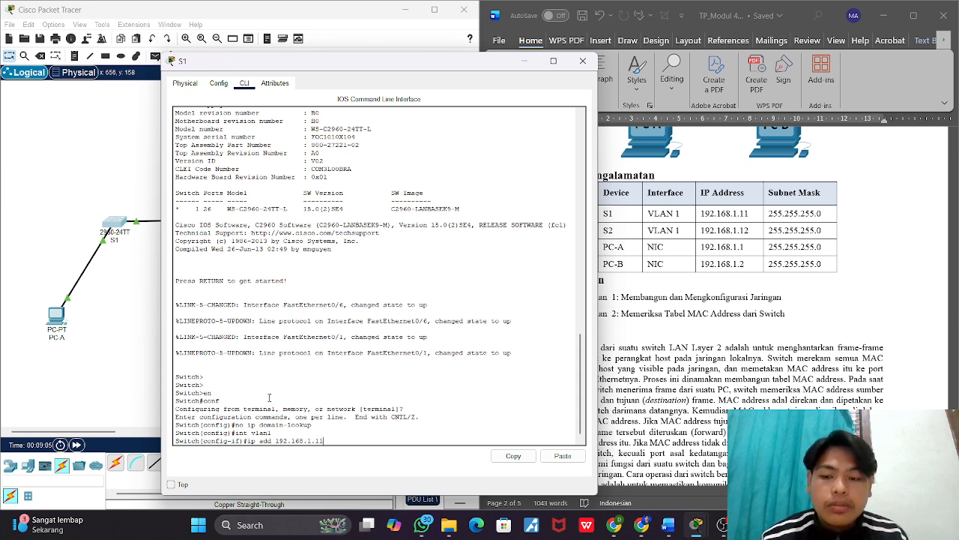
type(" 255.")
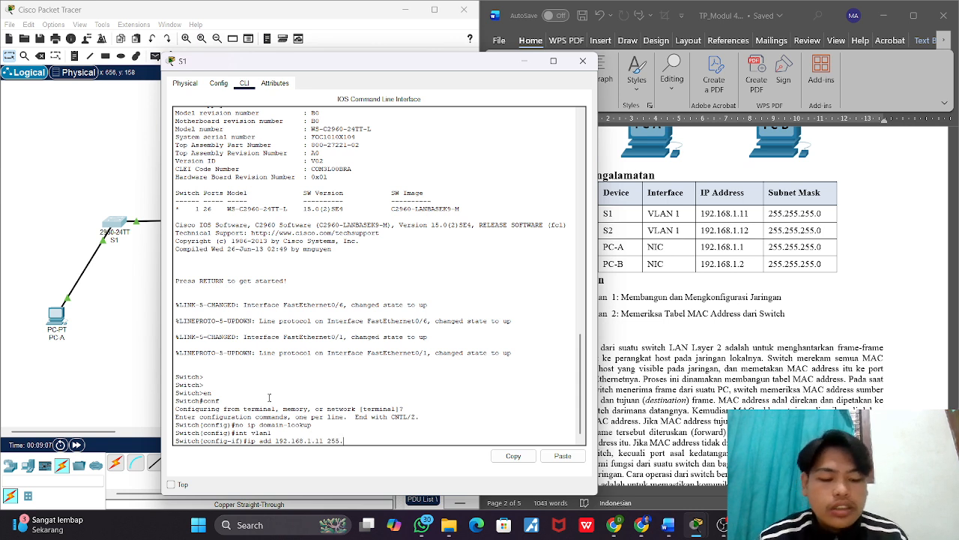
type("255.255")
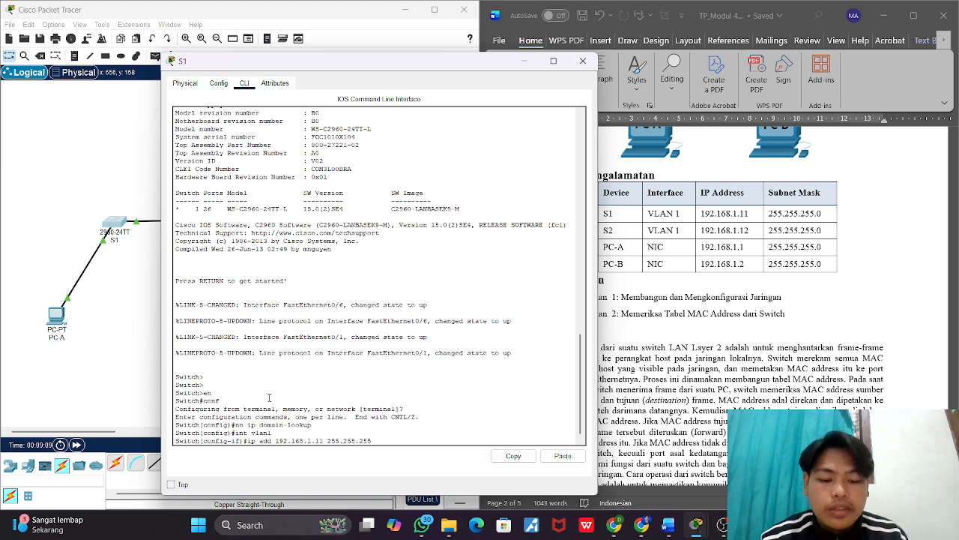
type(".0")
key("Return")
Step: Enable S1's vlan1 interface with no sh, and return to global configuration mode with ex
type("no")
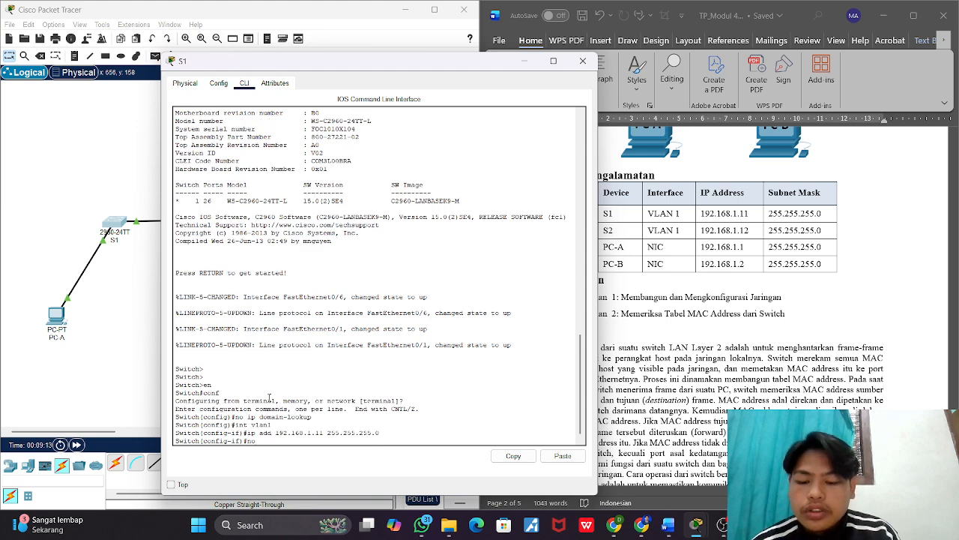
type(" sh")
key("Return")
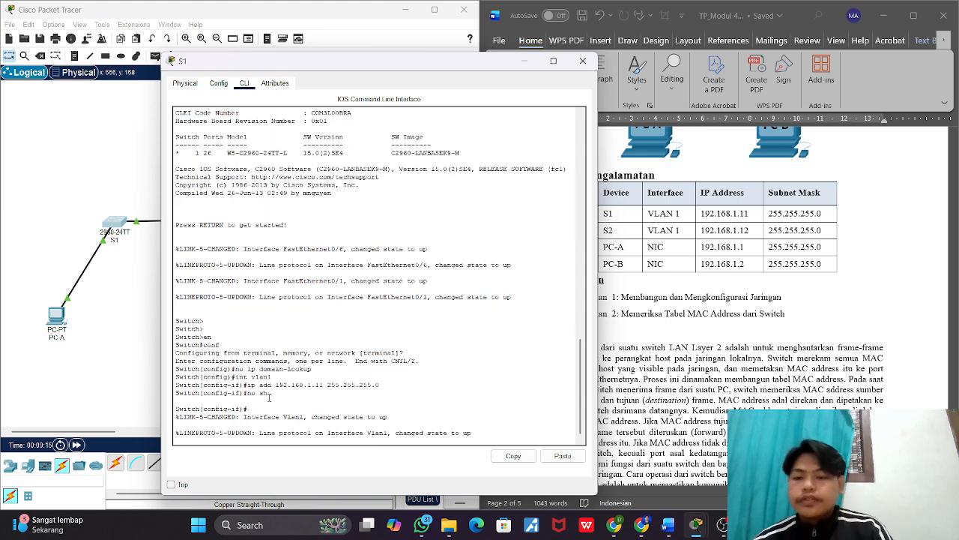
key("Return")
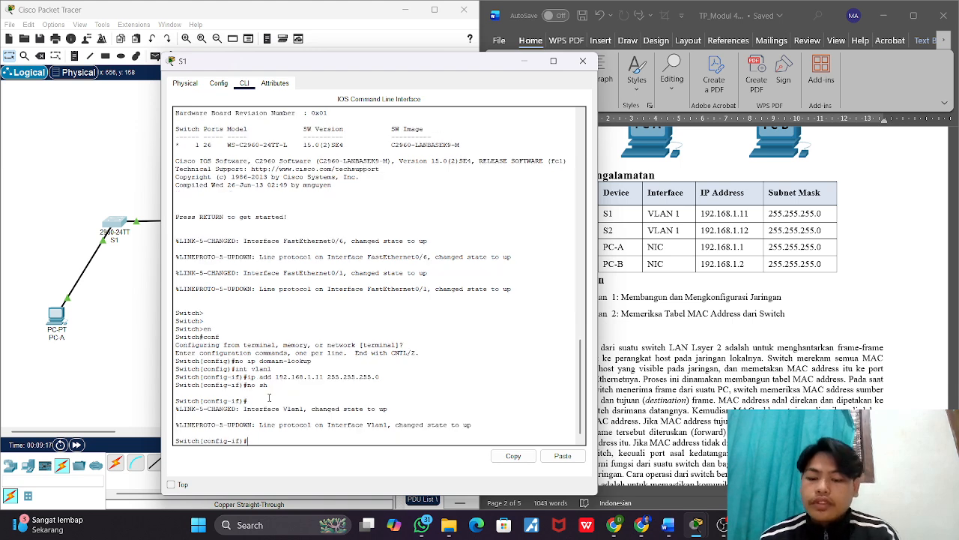
type("ex")
key("Return")
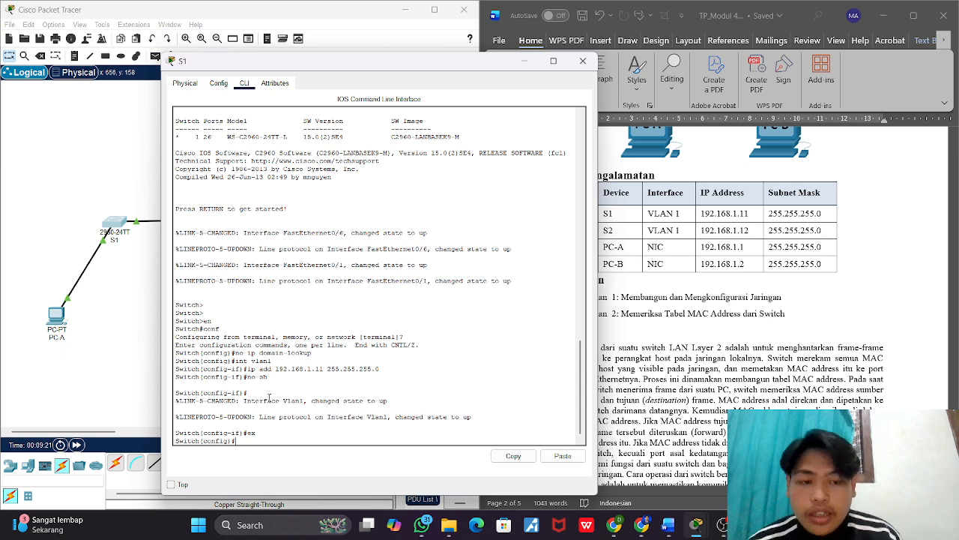
Step: Enter S1's console line configuration with li con 0 and set the console password using the pass command
type("li")
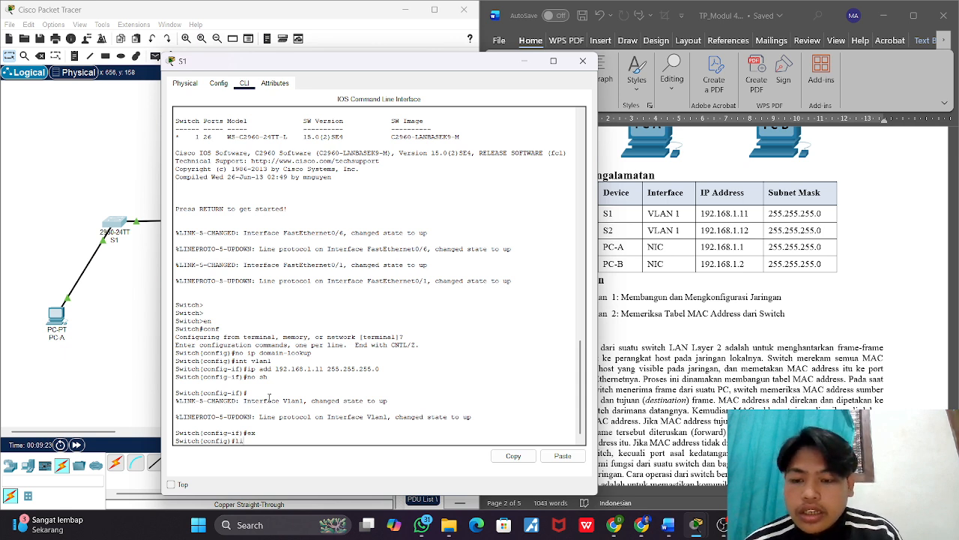
type(" con")
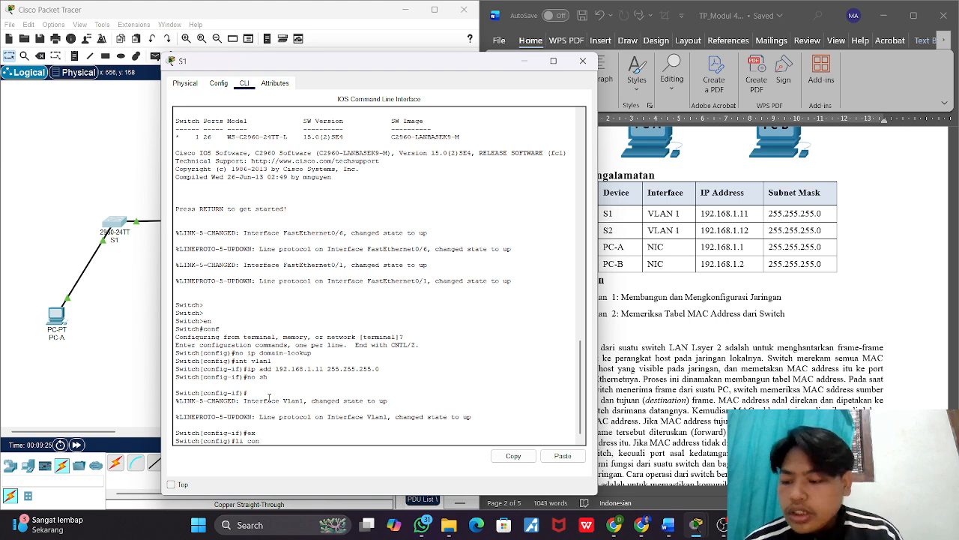
type(" 0")
key("Return")
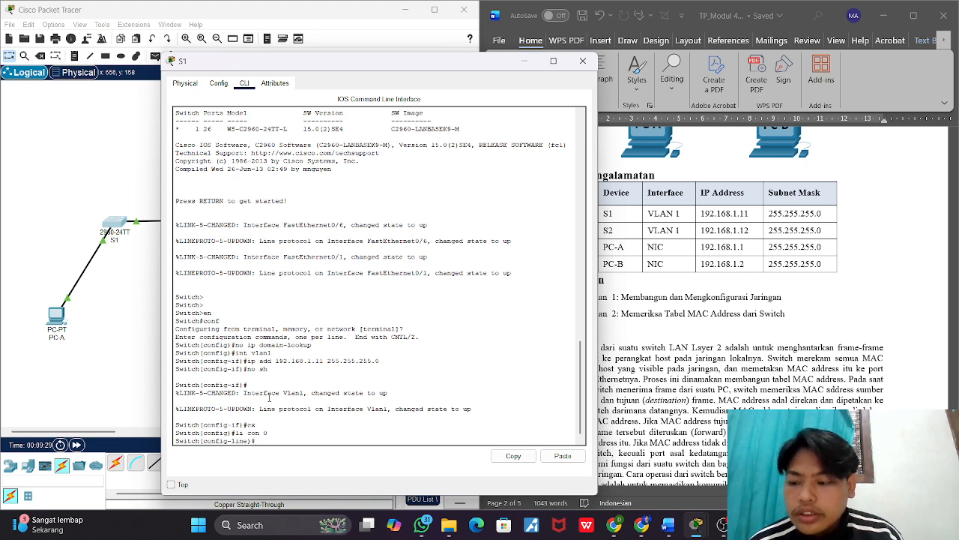
type("pass")
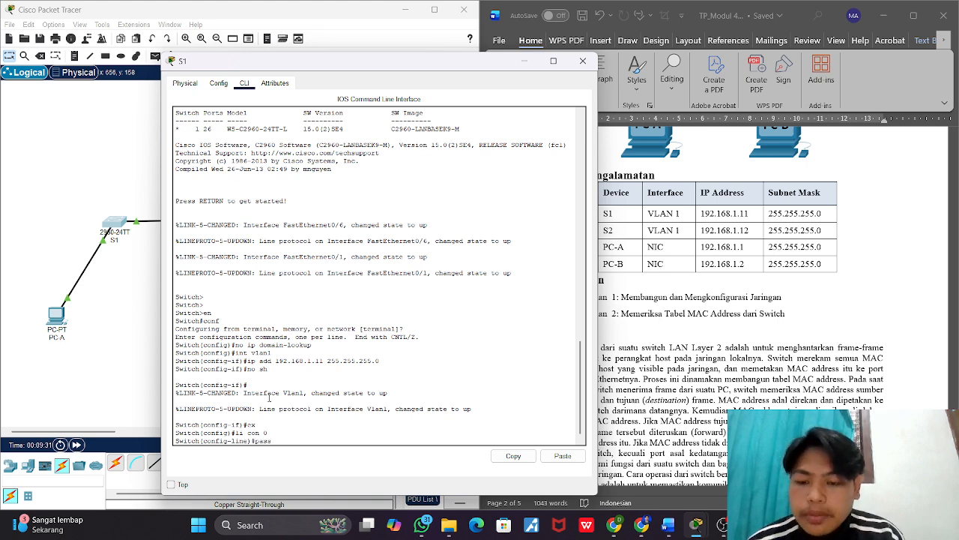
type(" ci")
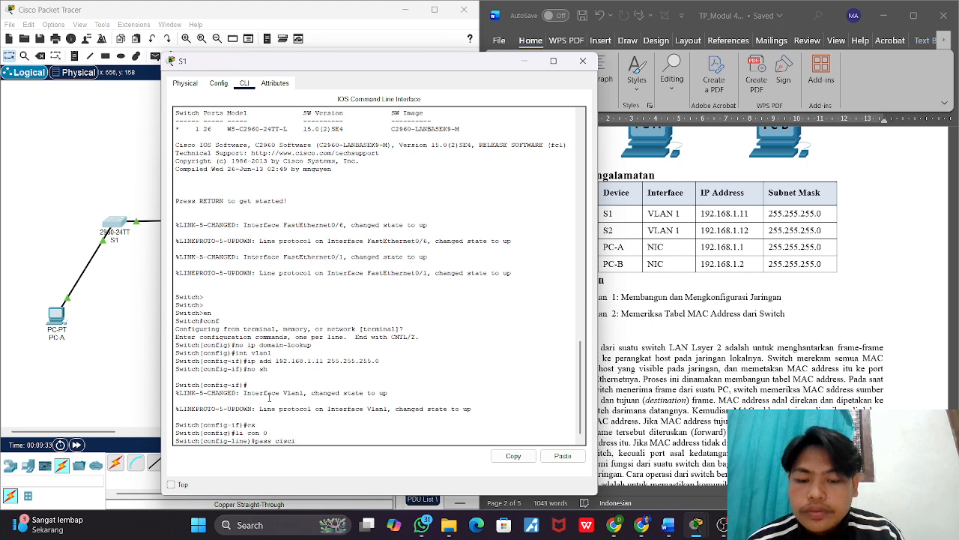
type("scoo")
key("Return")
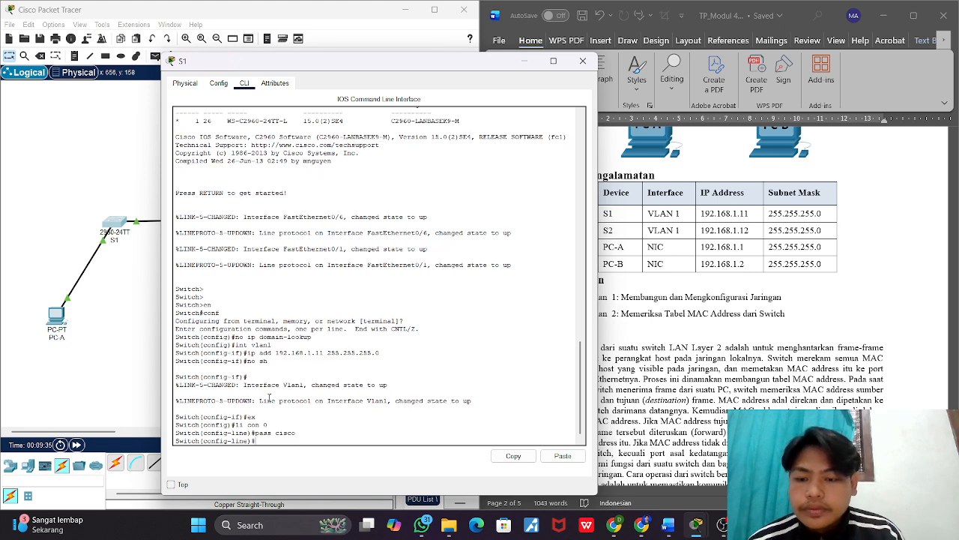
Step: Require the password on S1's console line with login, and exit to global configuration mode
type("login")
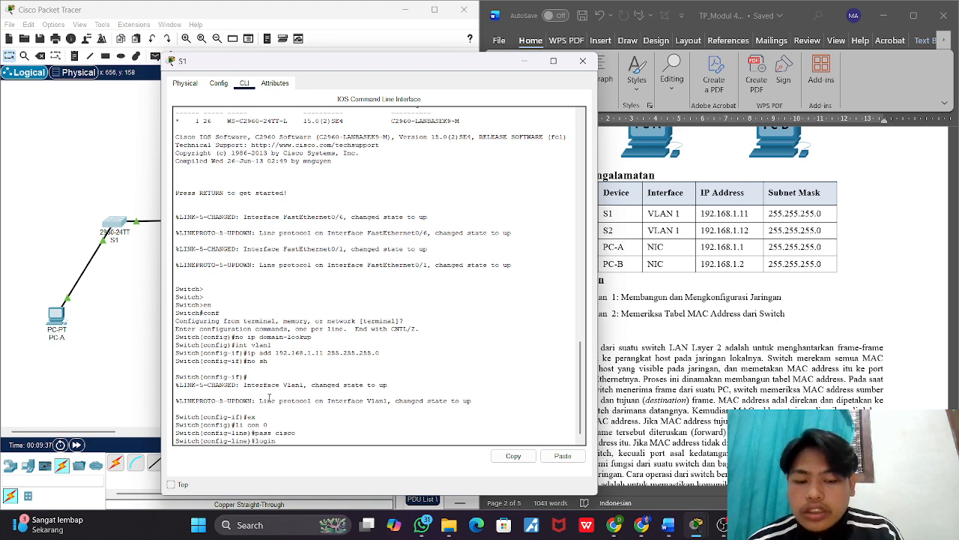
key("Return")
type("exit")
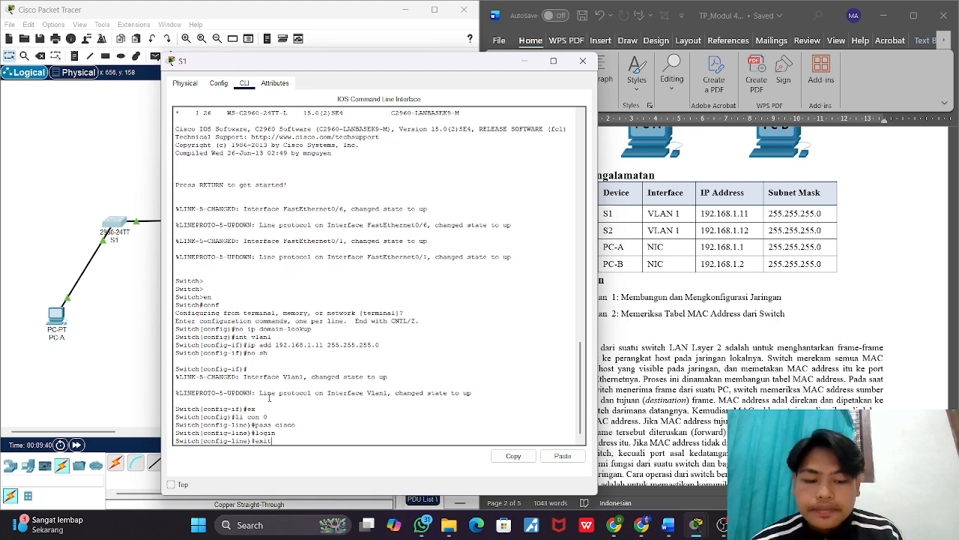
key("Return")
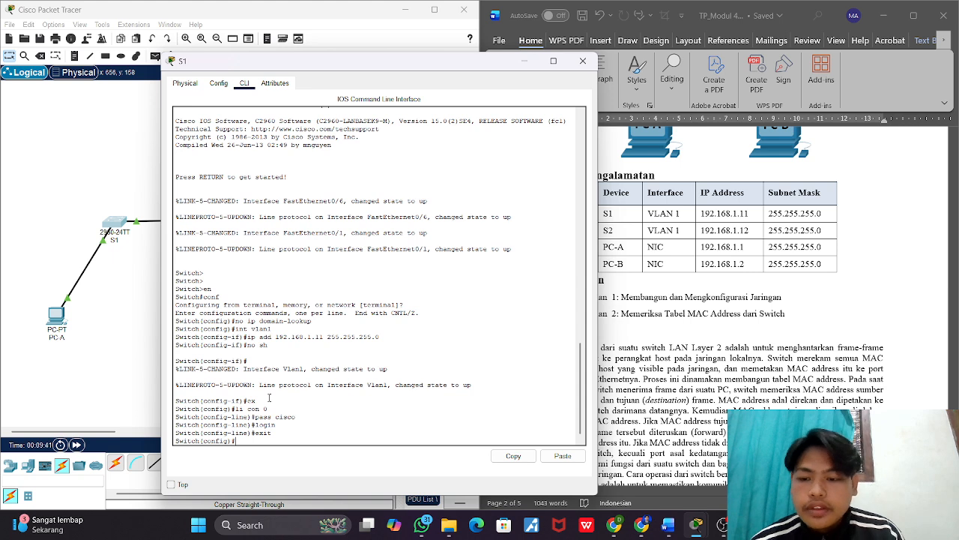
key("Return")
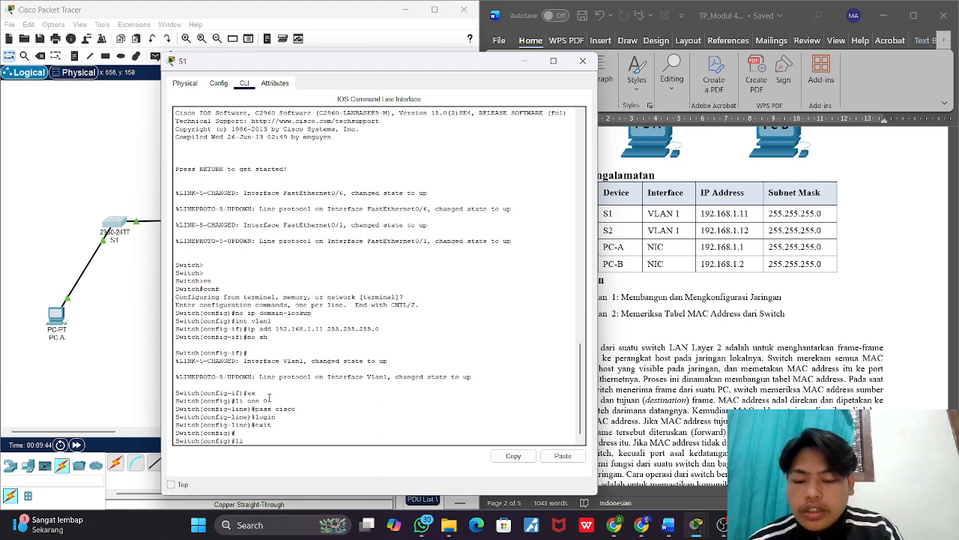
Step: Open S1's vty line with li v 0, set its password with login required, and exit to global configuration mode
type("li v 0")
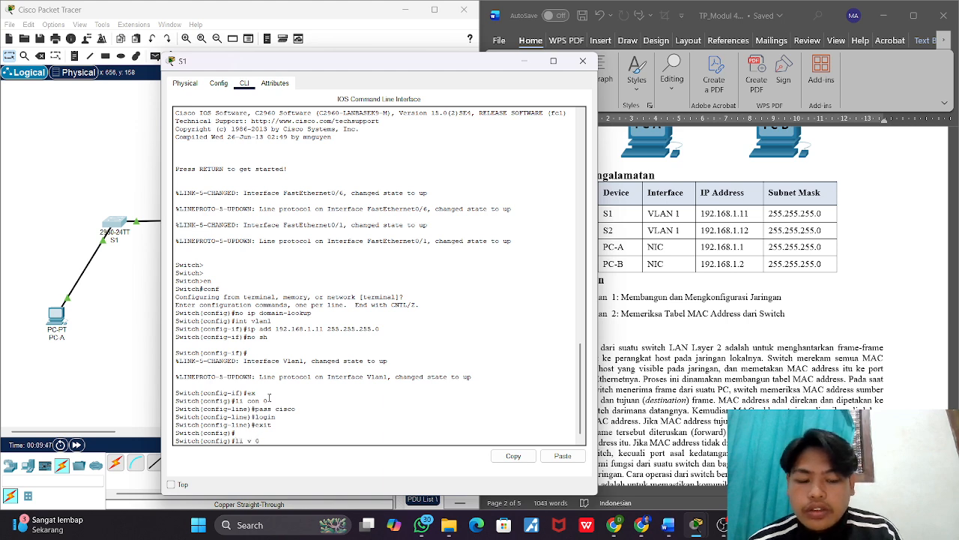
key("Return")
type("pa")
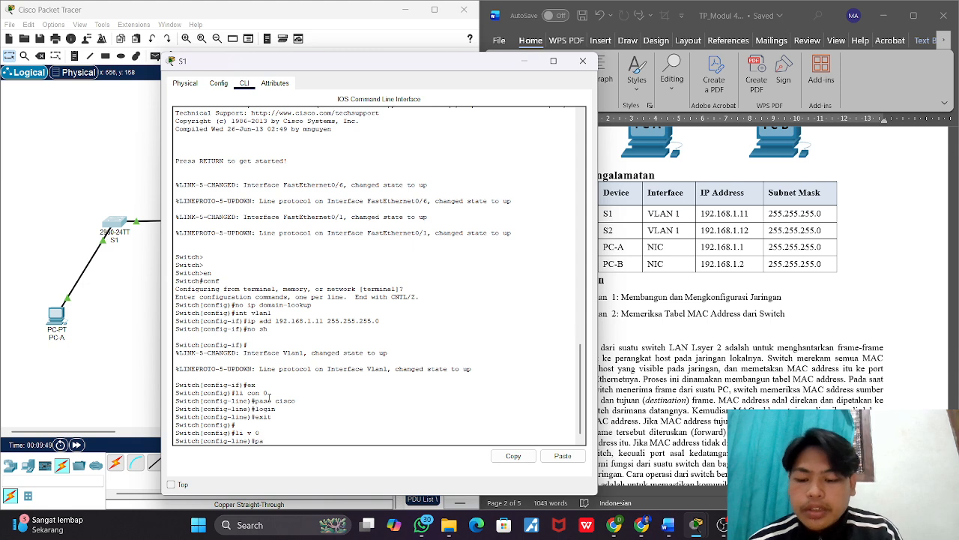
type("ss cisco")
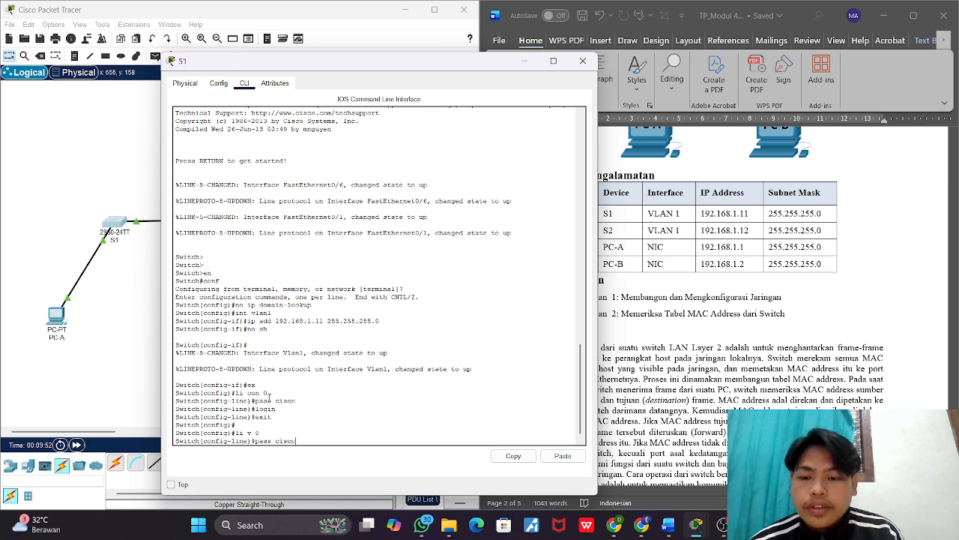
key("Return")
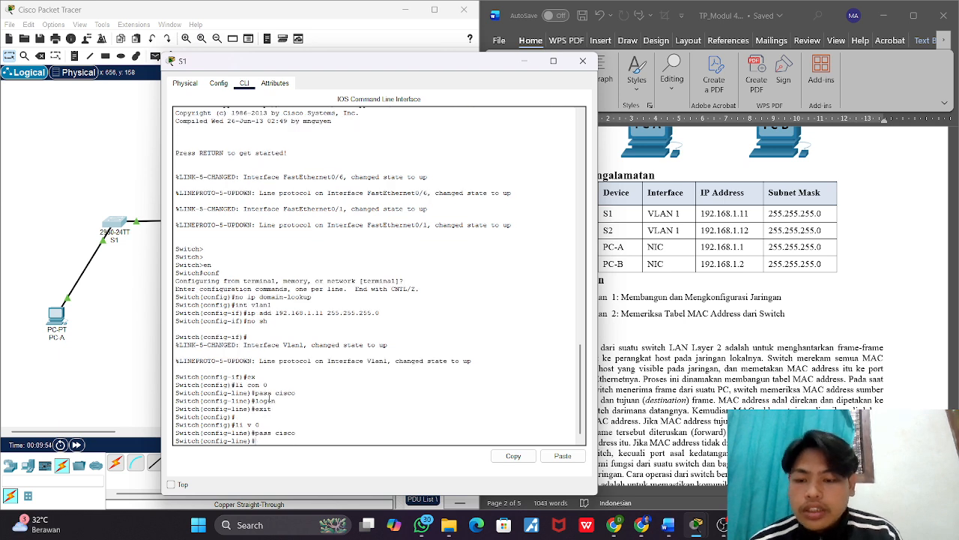
type("login")
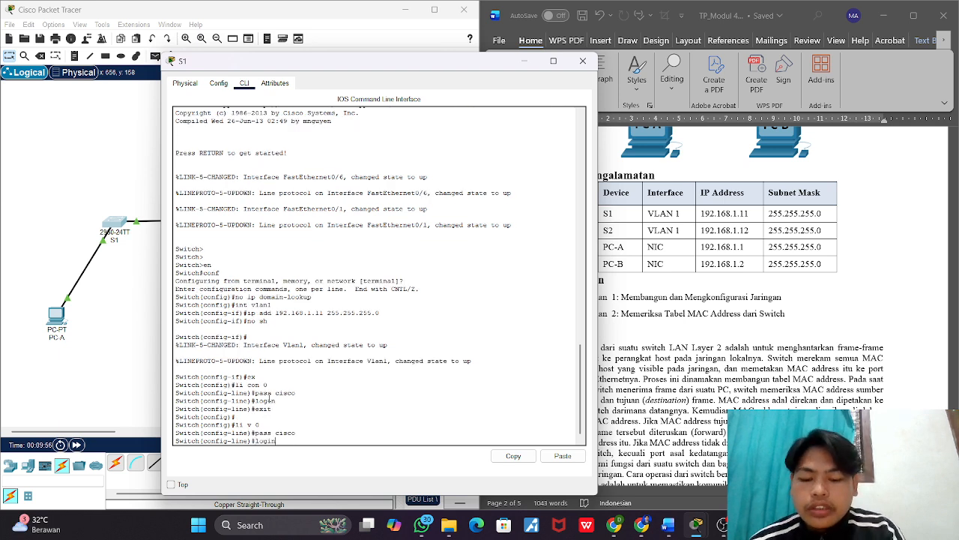
key("Return")
type("exit")
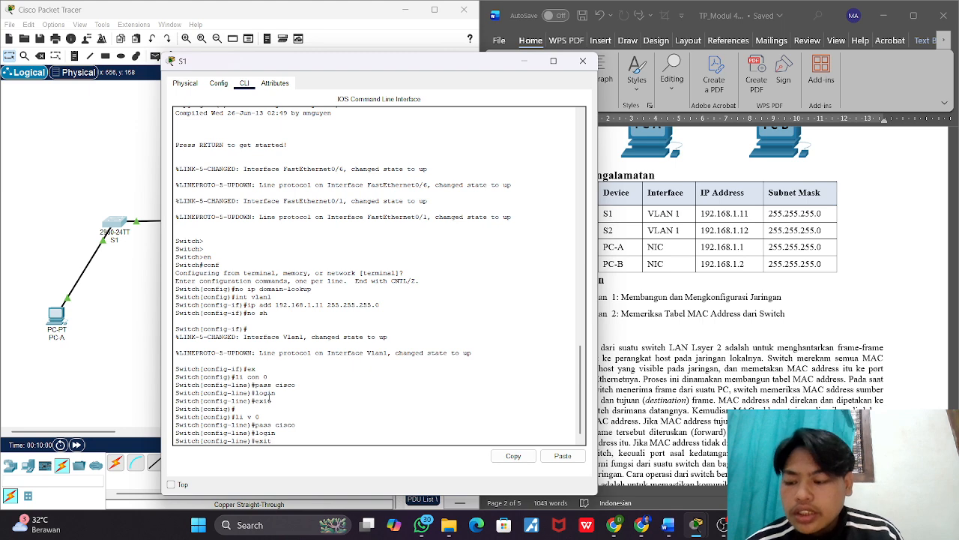
key("Return")
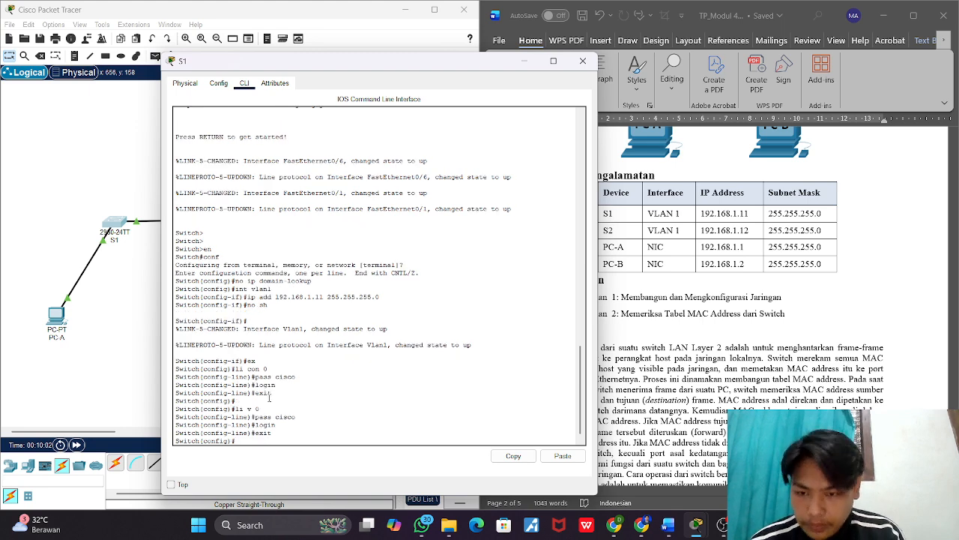
Step: Set S1's encrypted privileged EXEC password using the enable secret command
key("Return")
type("enable")
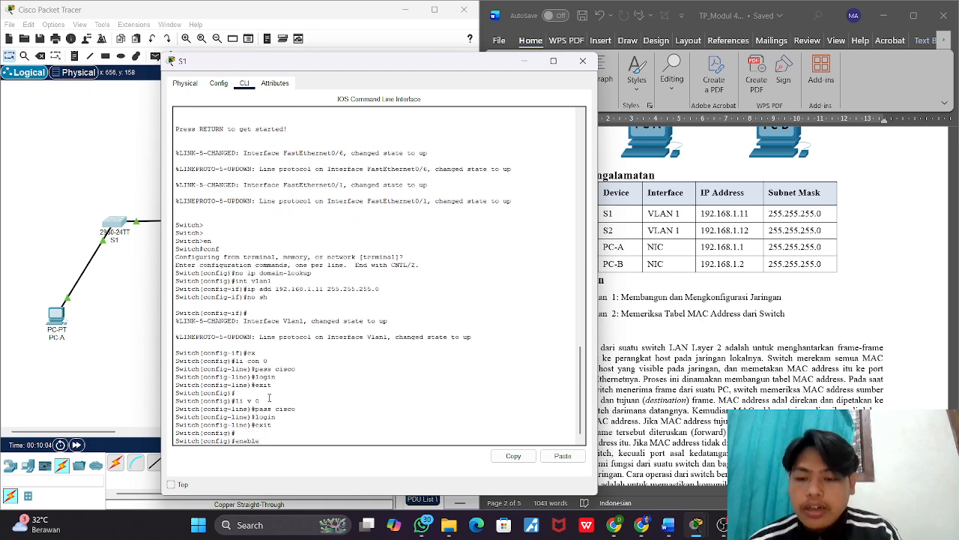
type(" se")
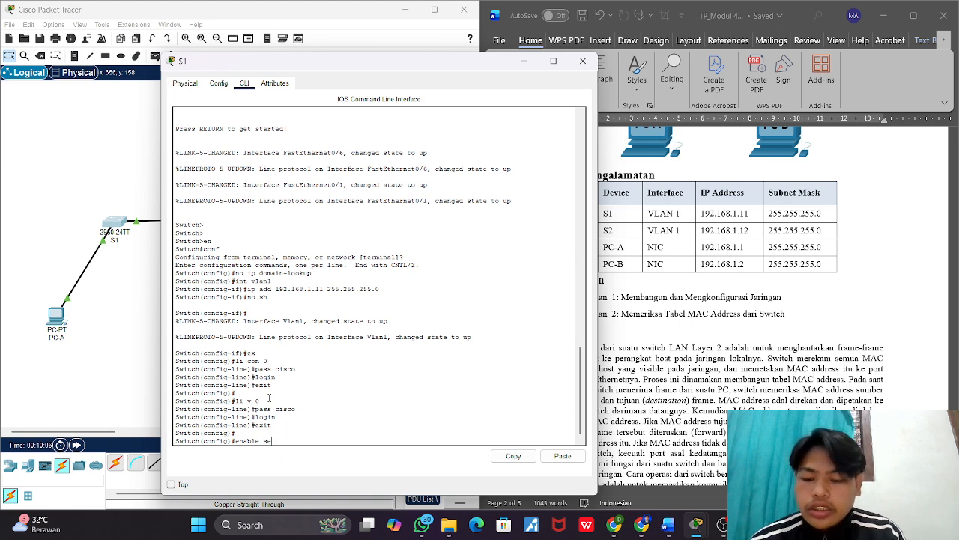
type("cret")
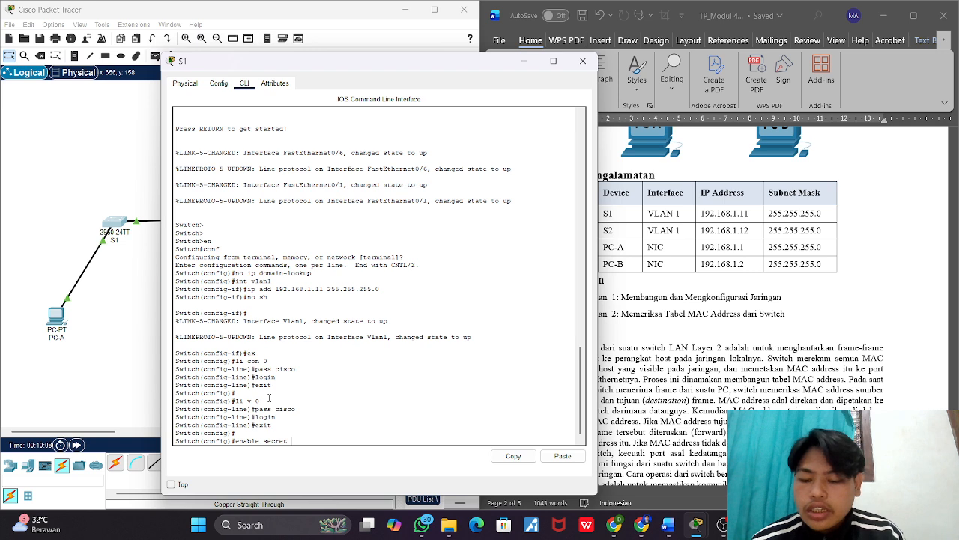
type(" clas")
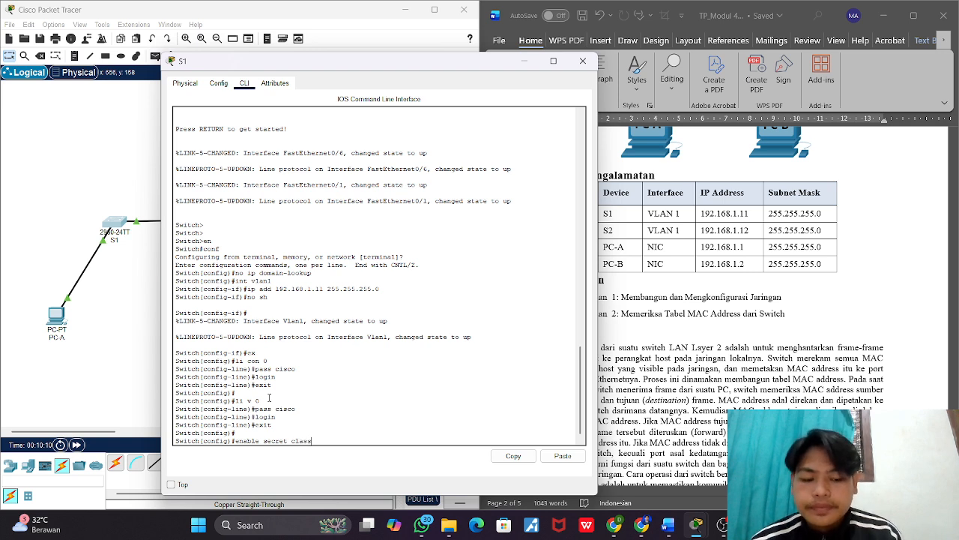
type("s")
key("Return")
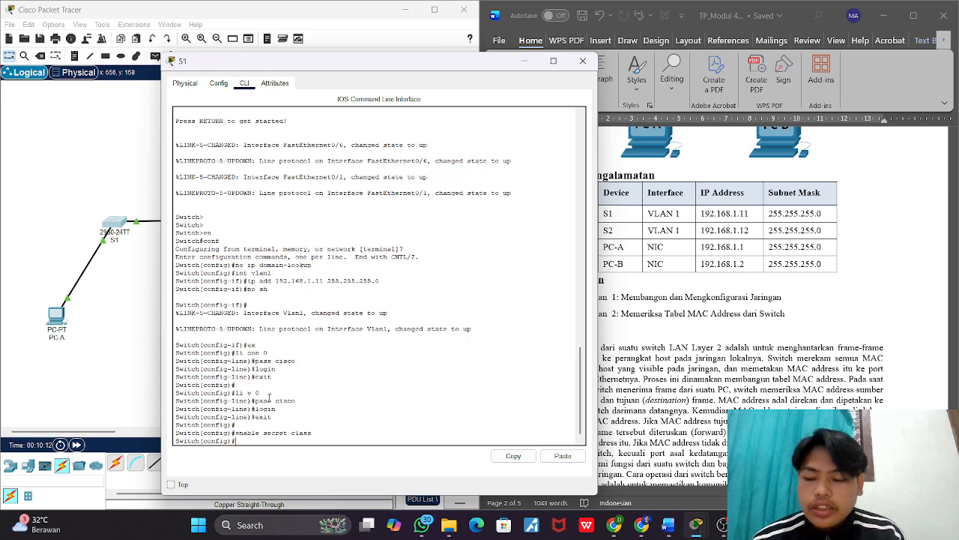
Step: Enable password encryption on S1 with ser pass
type("ser")
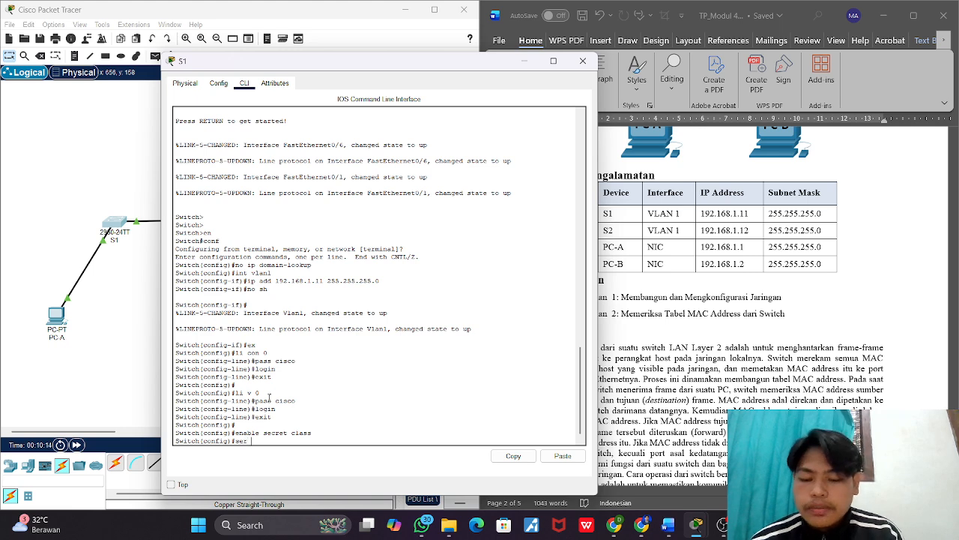
type(" pass")
key("Return")
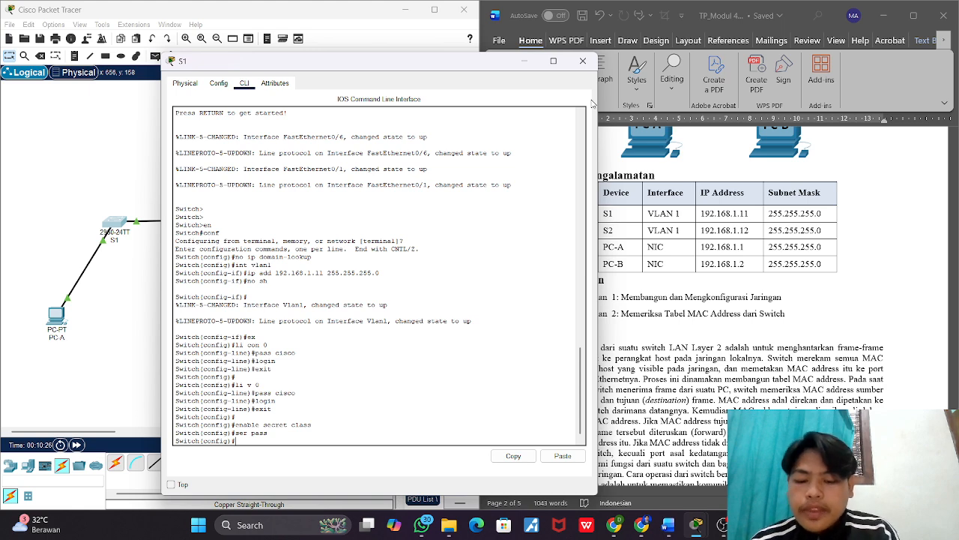
Step: Set the first switch's hostname to S1 with the ho command
type("ho S1")
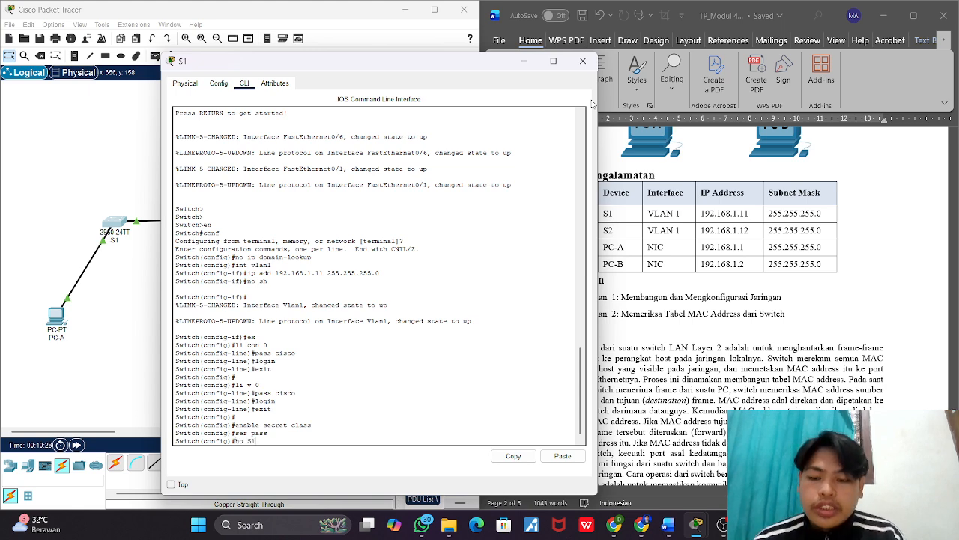
key("Return")
key("Return")
key("Return")
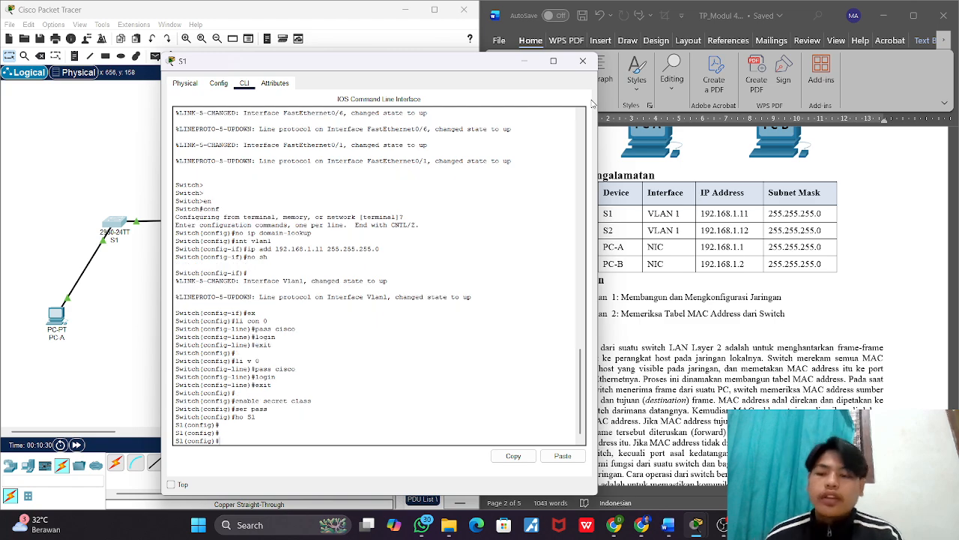
Step: Close S1's window and open switch S2's command line at the Switch> prompt
left_click(583, 61)
left_click(218, 222)
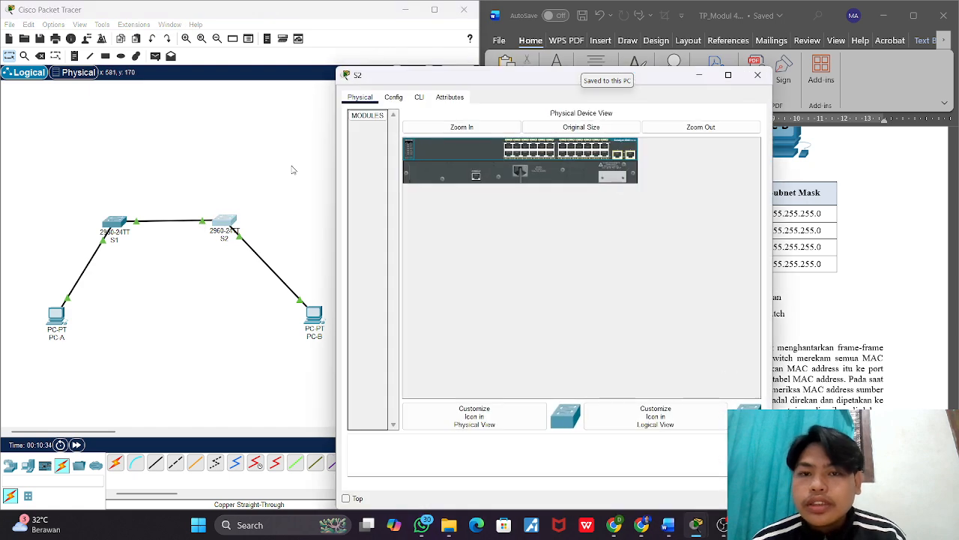
left_click(407, 100)
left_click(419, 98)
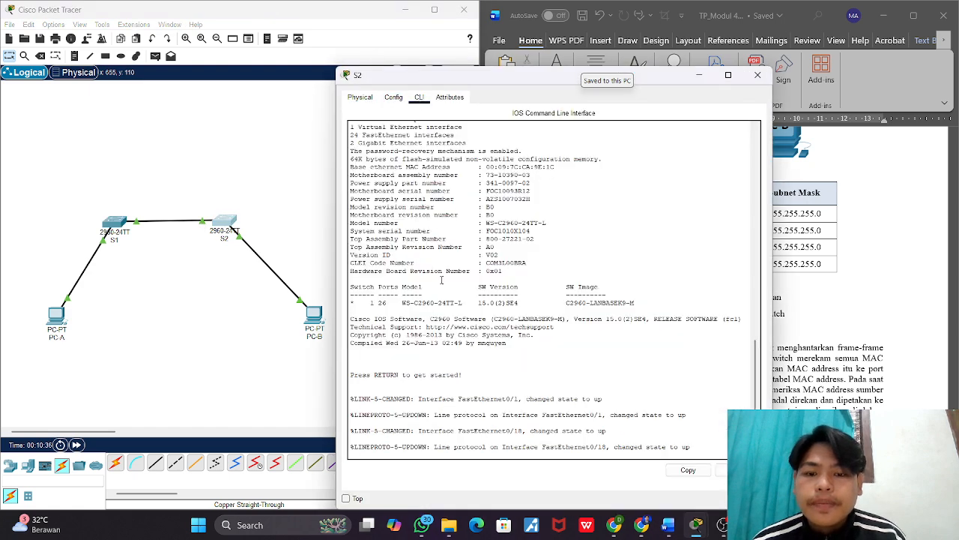
key("Return")
key("Return")
key("Return")
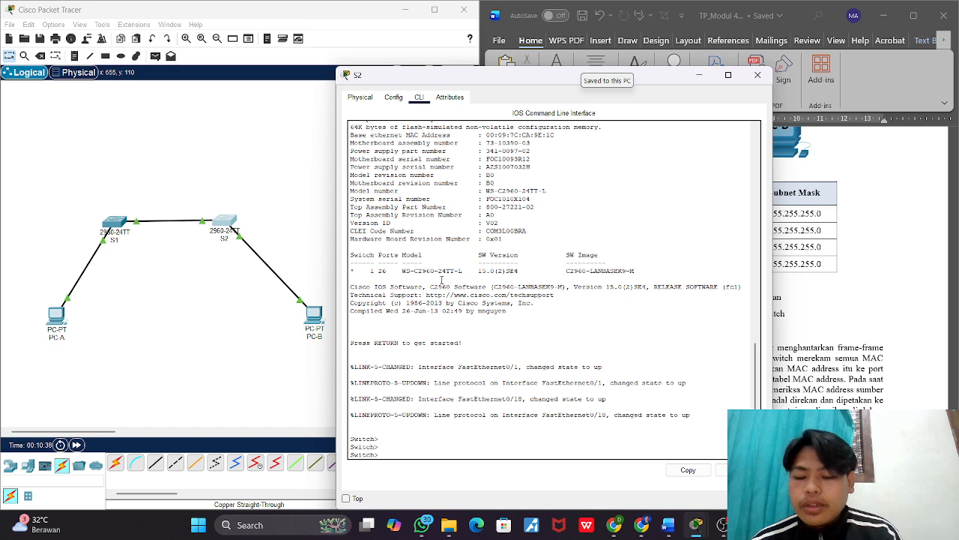
Step: Enter privileged mode on S2 with en, and global configuration mode with conf t
type("en")
key("Return")
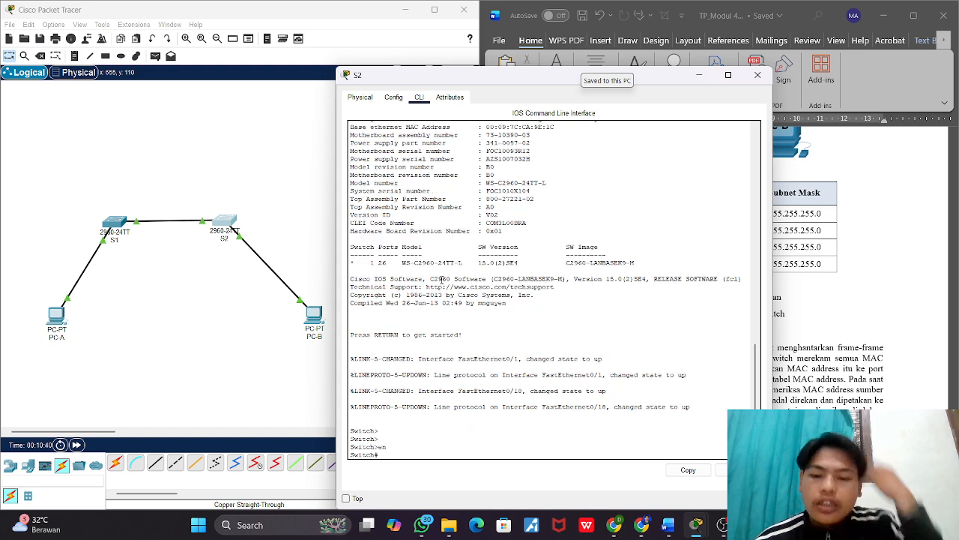
type("conf t")
key("Return")
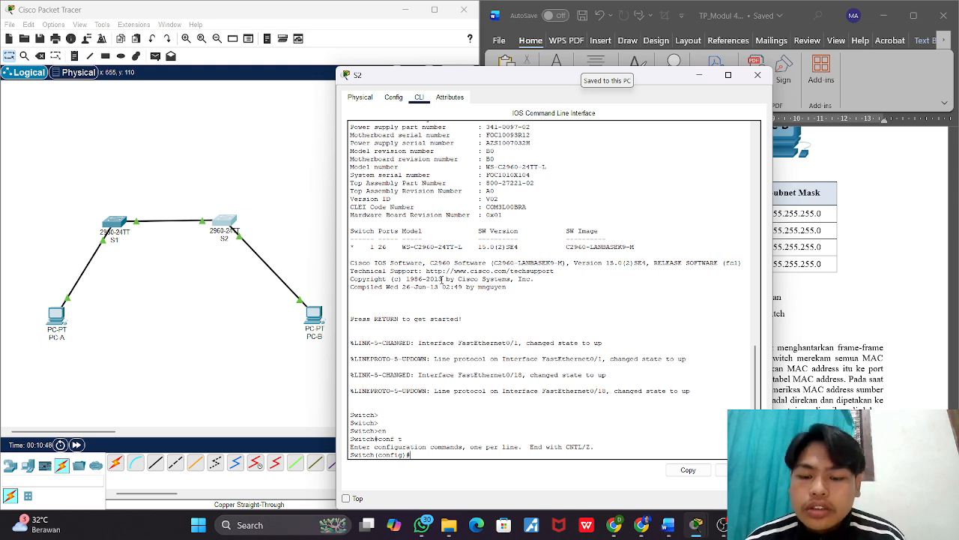
Step: Disable DNS lookup on S2 with no ip domain-lookup
type("no ip")
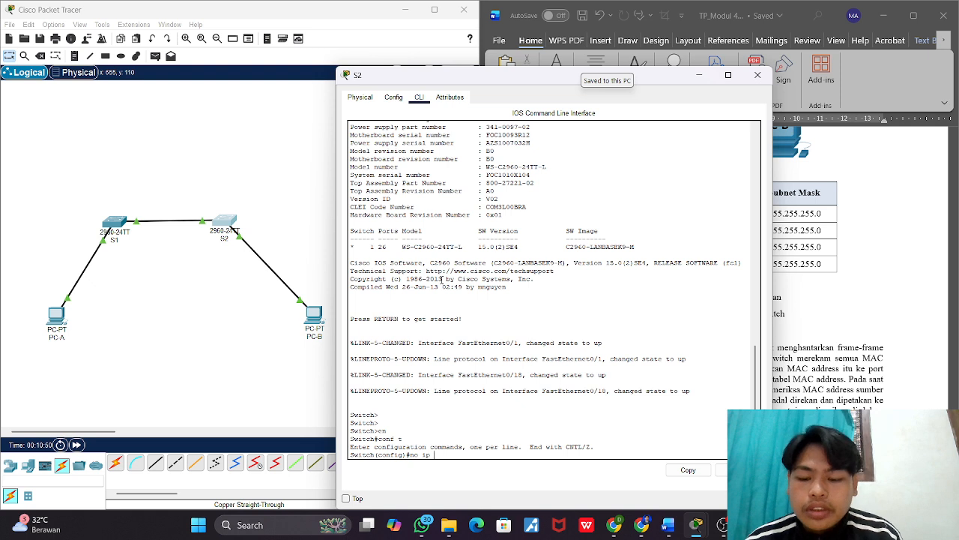
type(" dom")
type("omain")
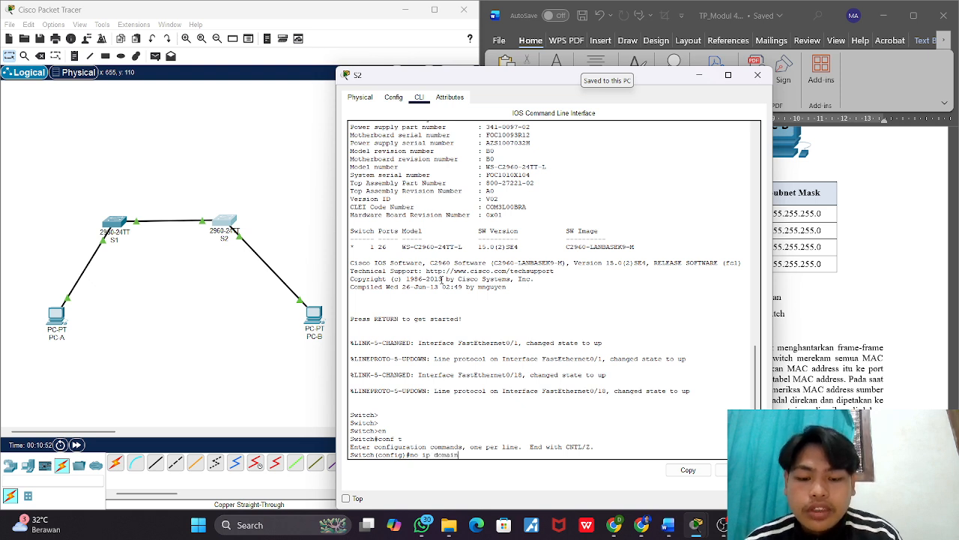
type("-look ")
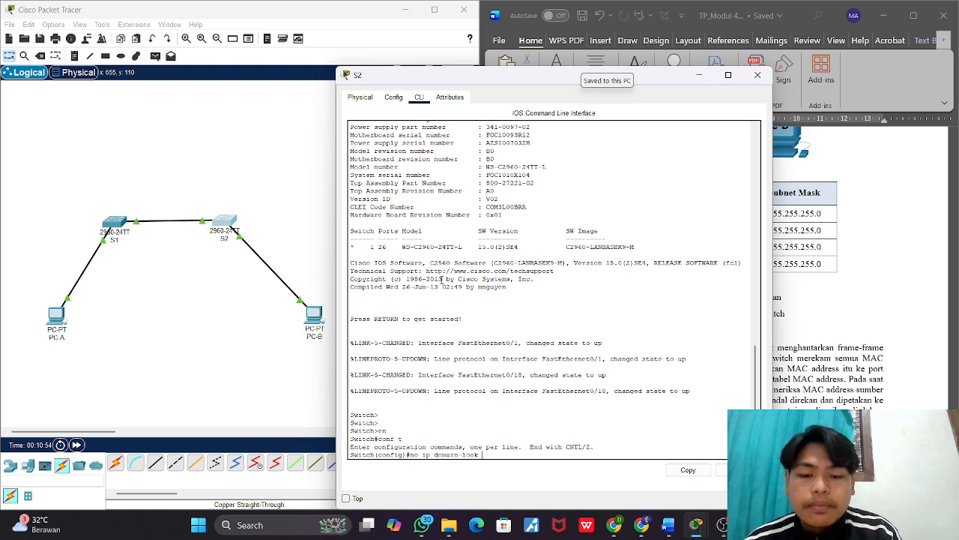
type("up")
key("BackSpace")
key("BackSpace")
key("BackSpace")
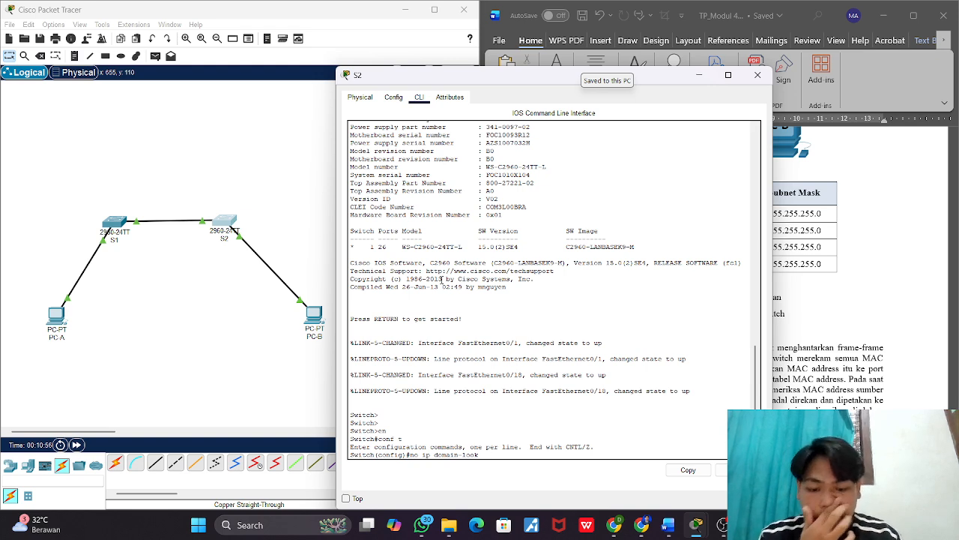
type("up")
key("Return")
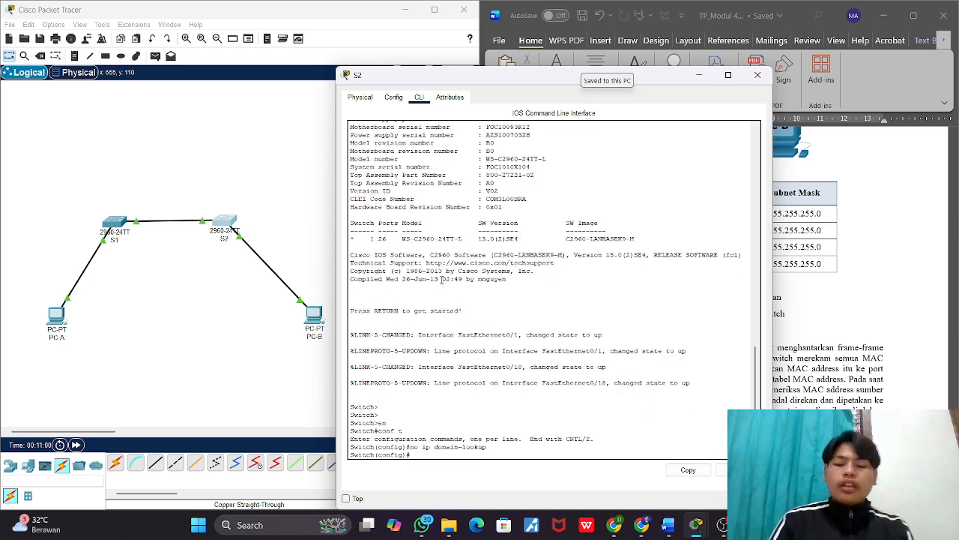
Step: Enter S2's vlan1 interface and assign it IP address 192.168.1.12 with subnet mask 255.255.255.0
type("in")
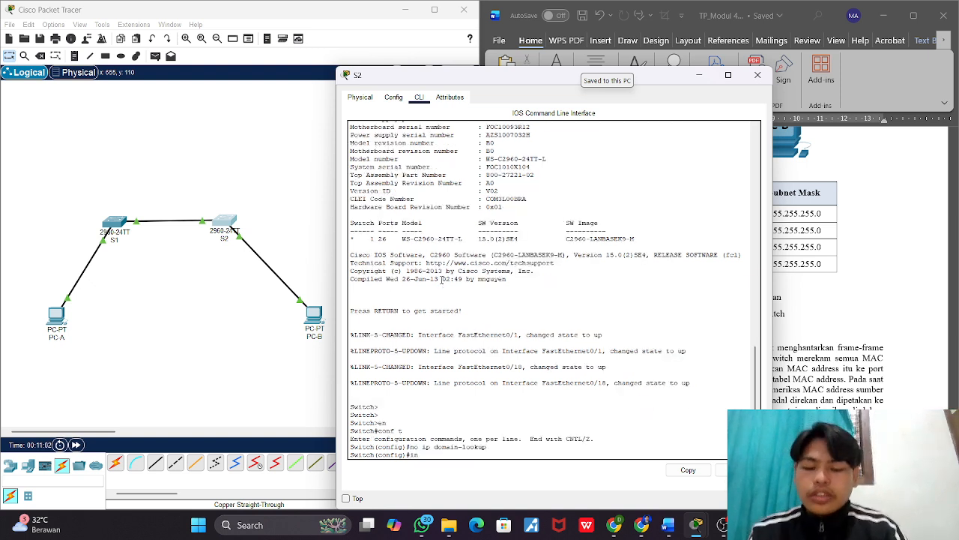
type("t vlan")
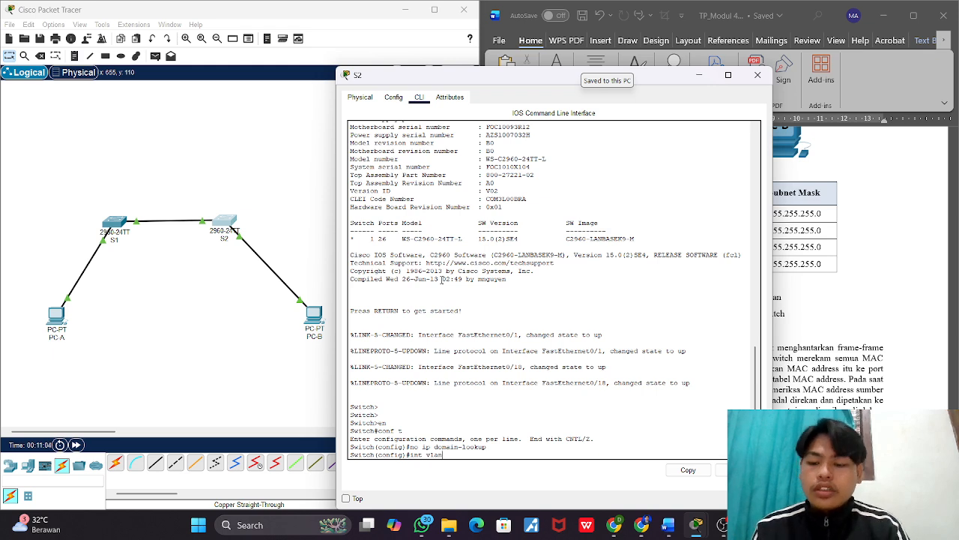
type("1")
key("Return")
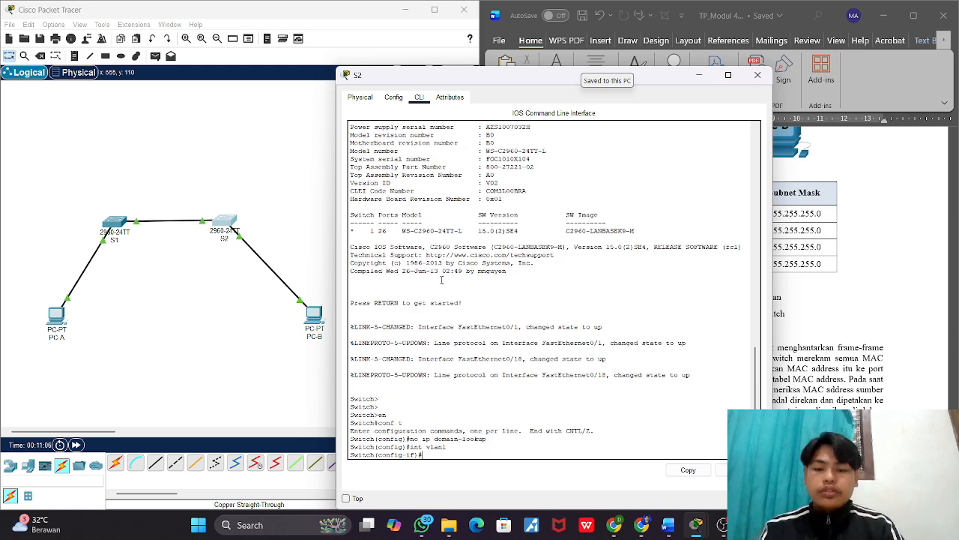
type("i")
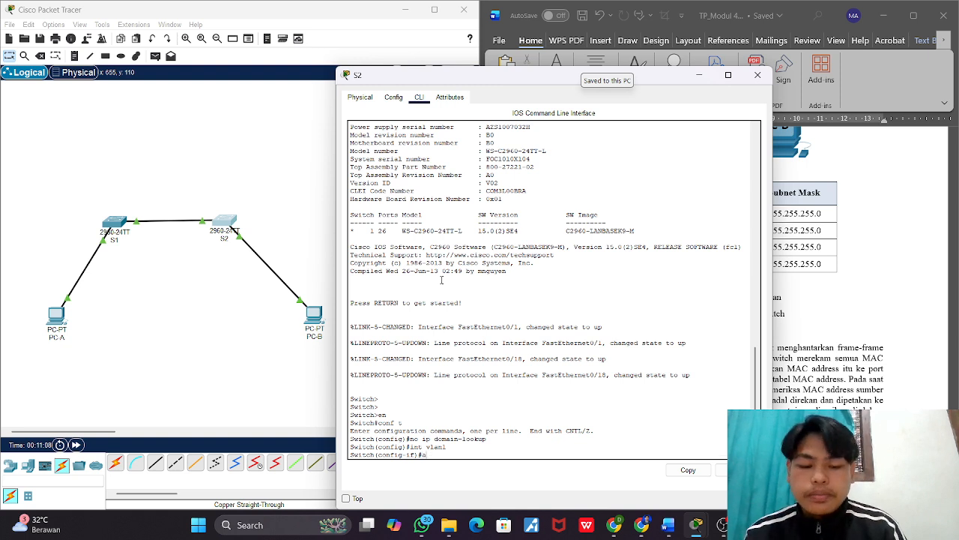
type("p add")
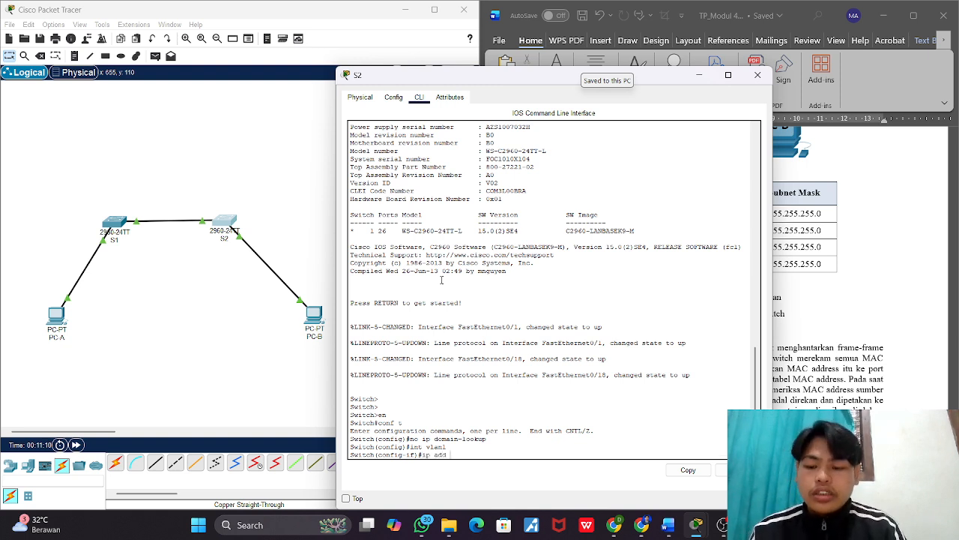
type(" 192.")
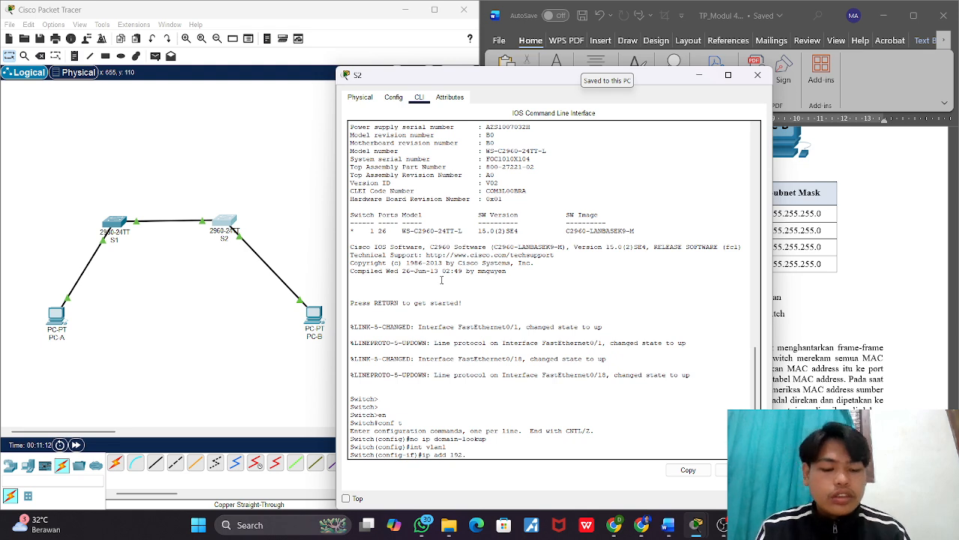
type("168.12")
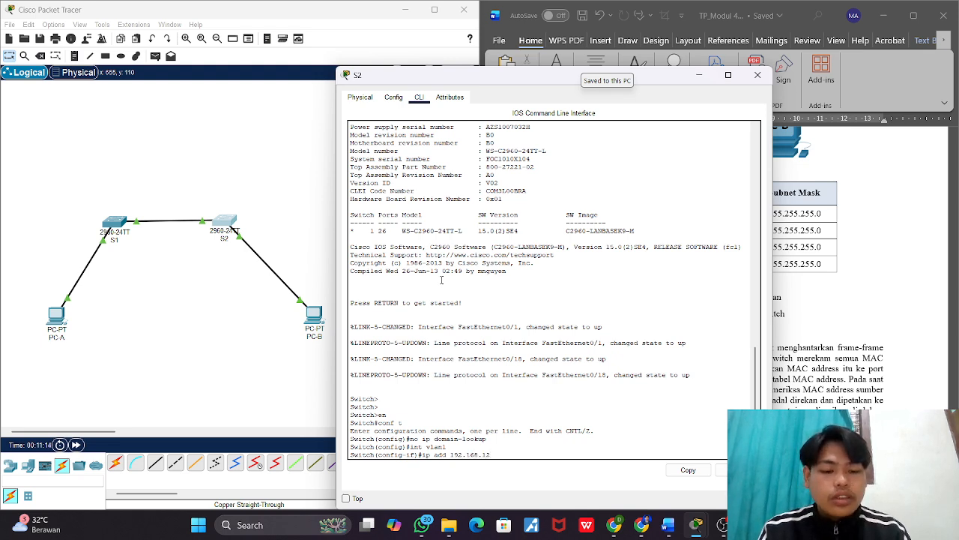
key("BackSpace")
type(".12")
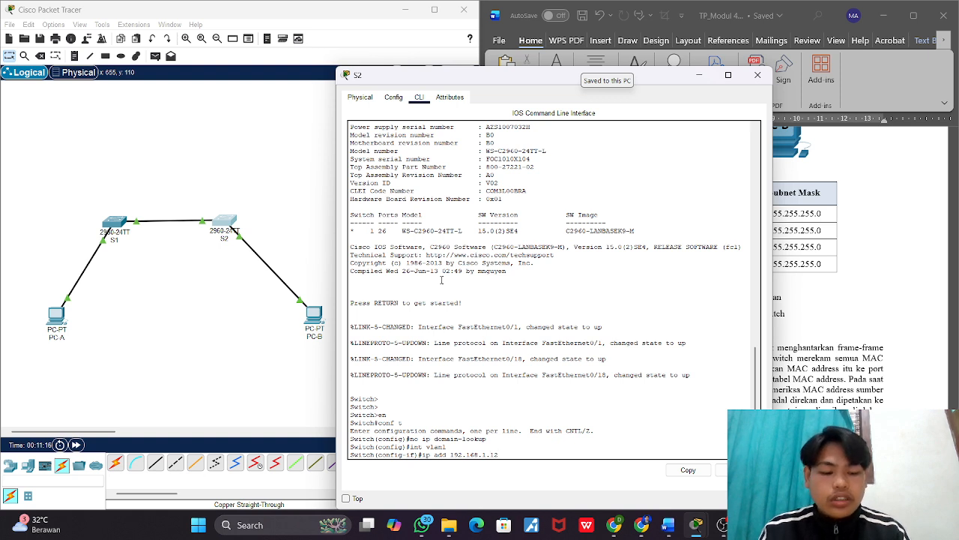
type(" 255")
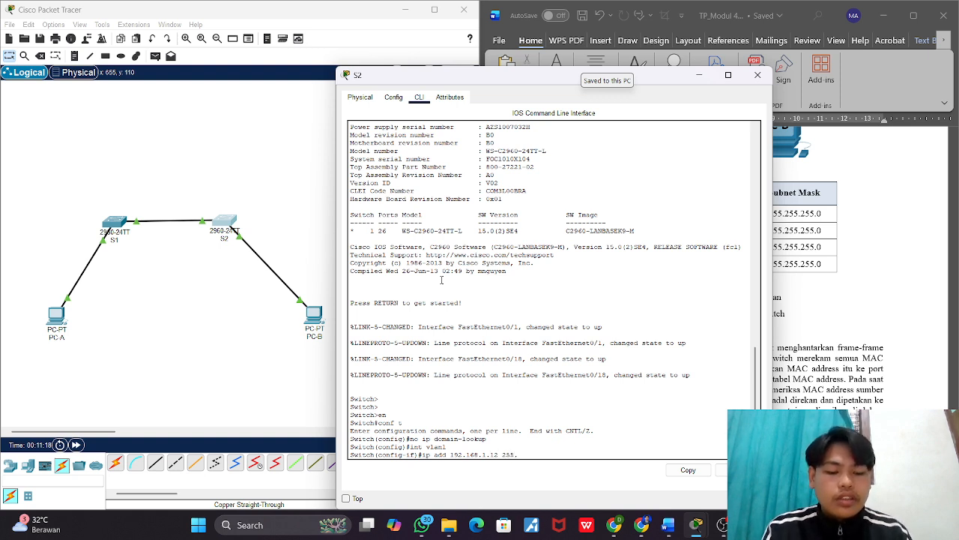
type(".255.")
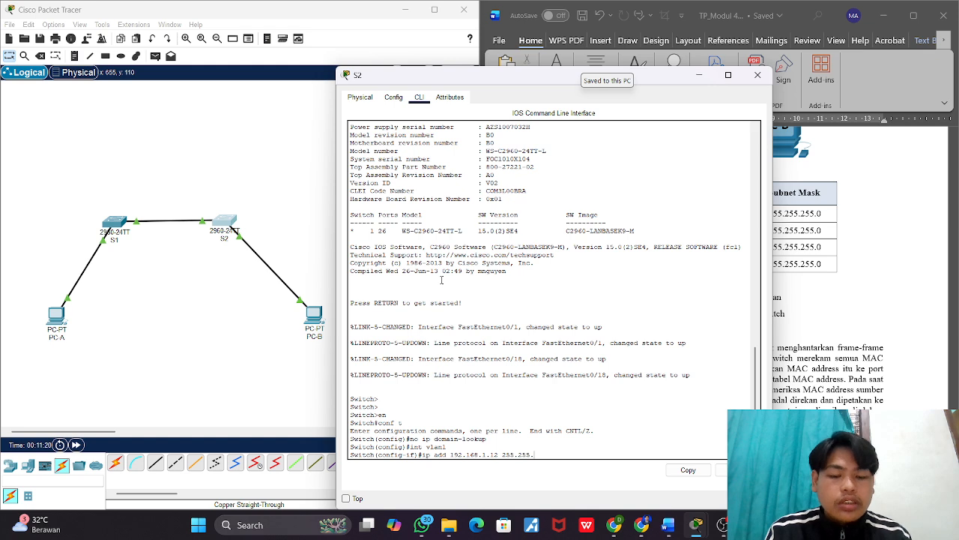
type("0")
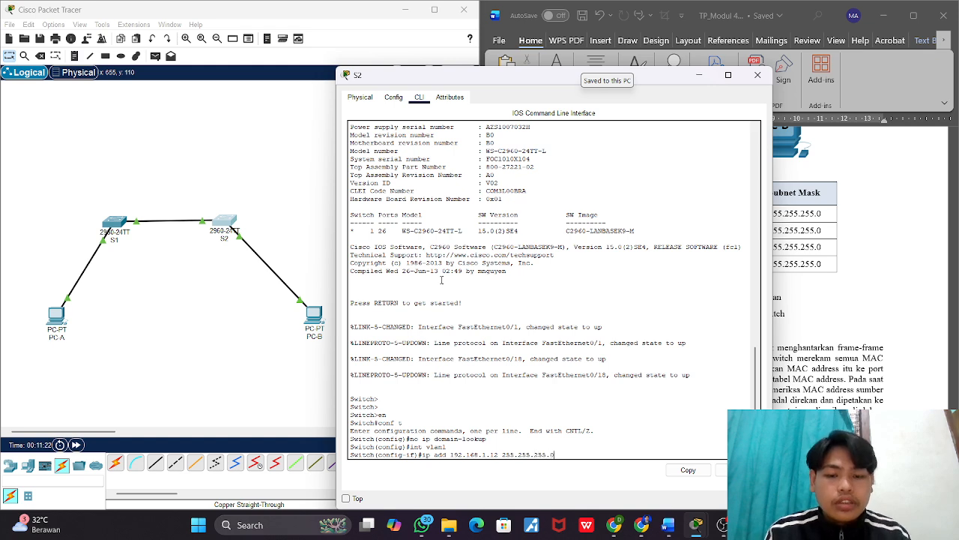
key("Return")
Step: Enable S2's vlan1 interface with no sh, and return to global configuration mode with exit
type("no sh")
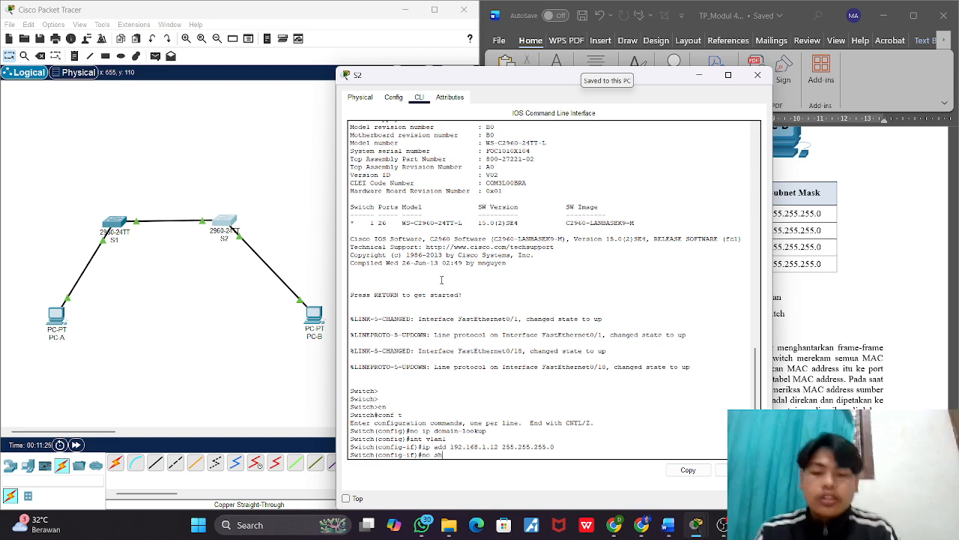
key("Return")
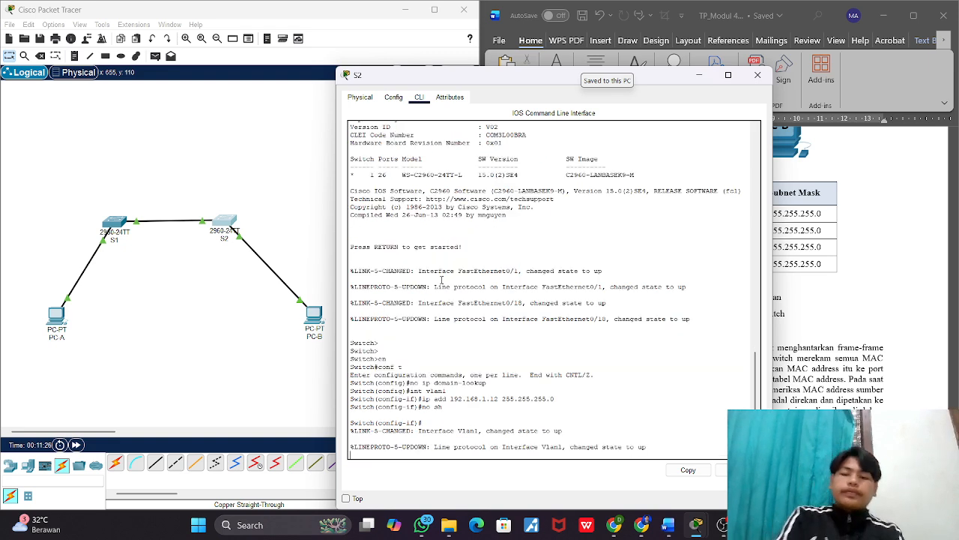
key("Return")
key("Return")
type("e")
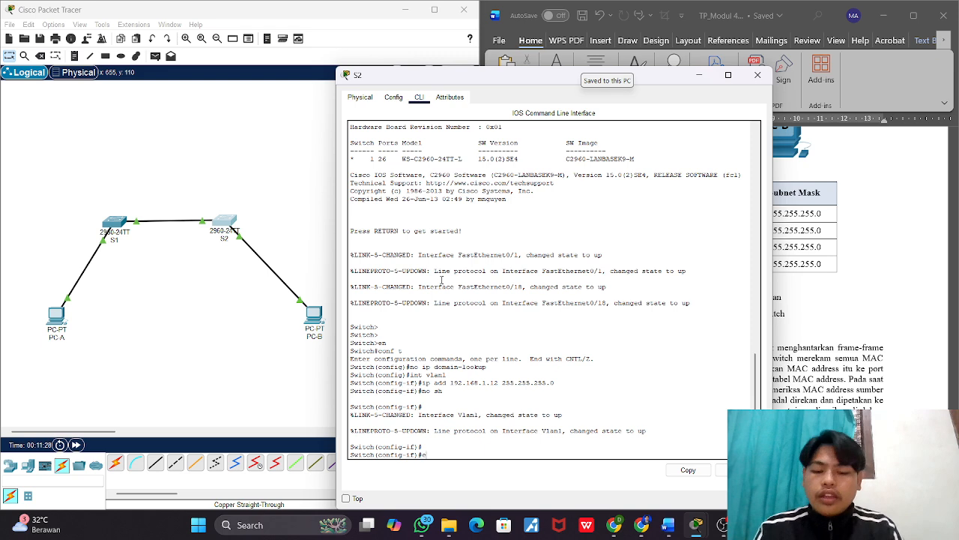
type("xit")
key("Return")
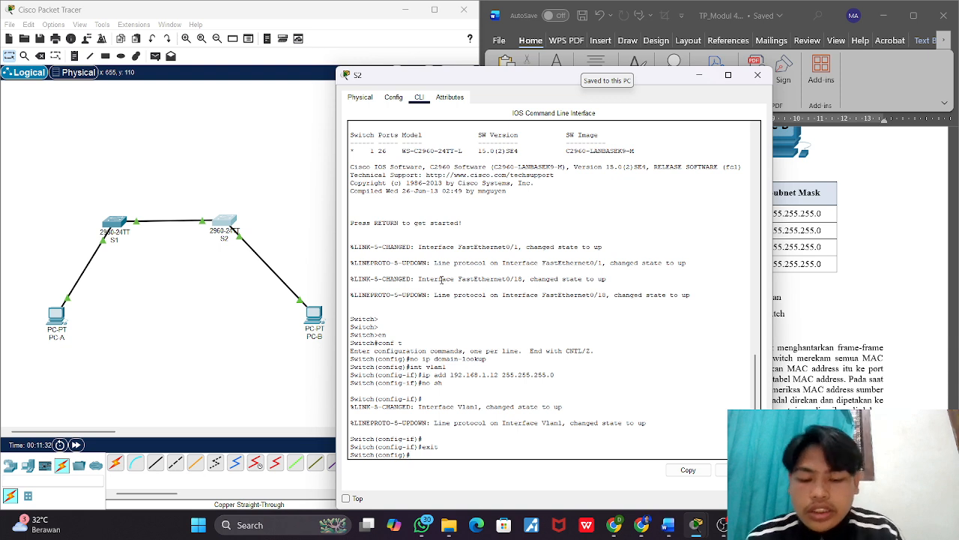
Step: Enter S2's console line configuration with li con 0 and set the console password
type("li con")
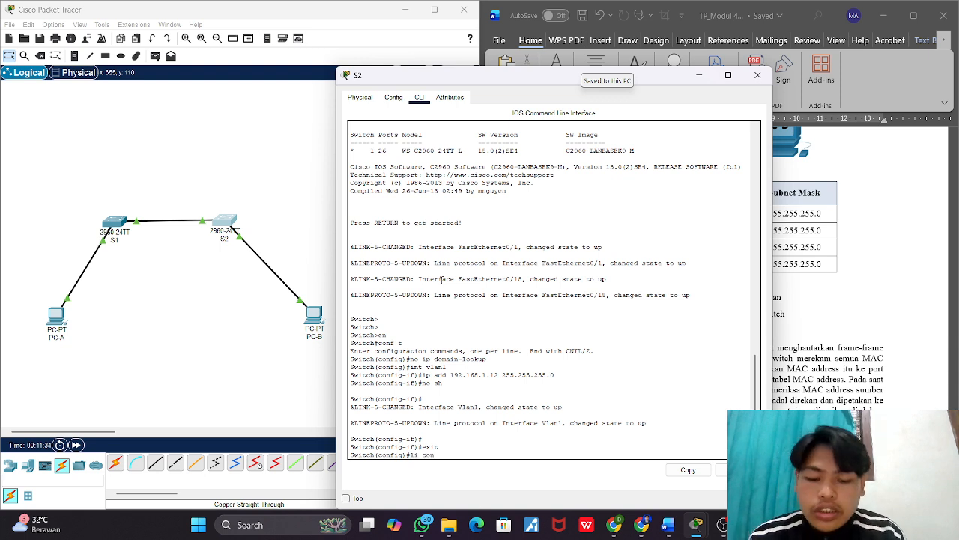
type(" 0")
key("Return")
type("pass cisco")
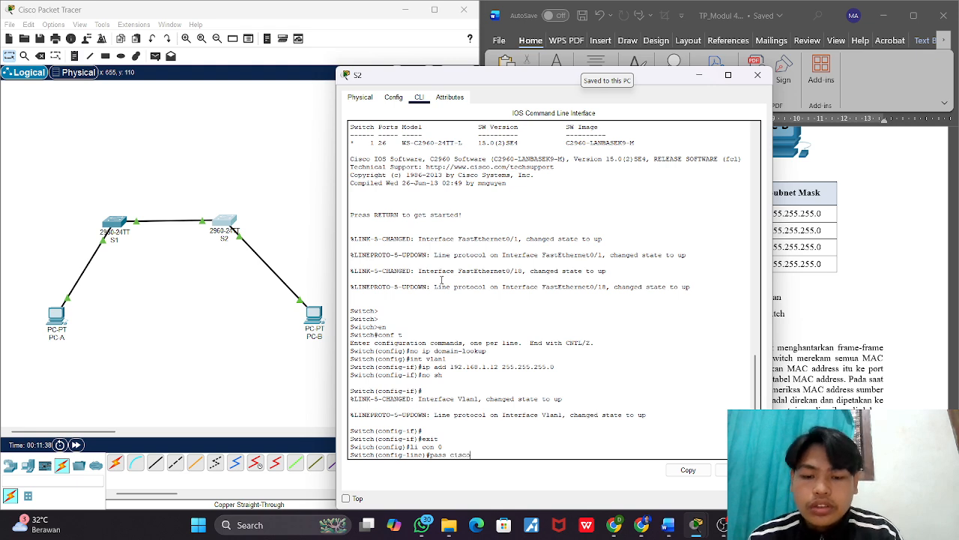
key("Return")
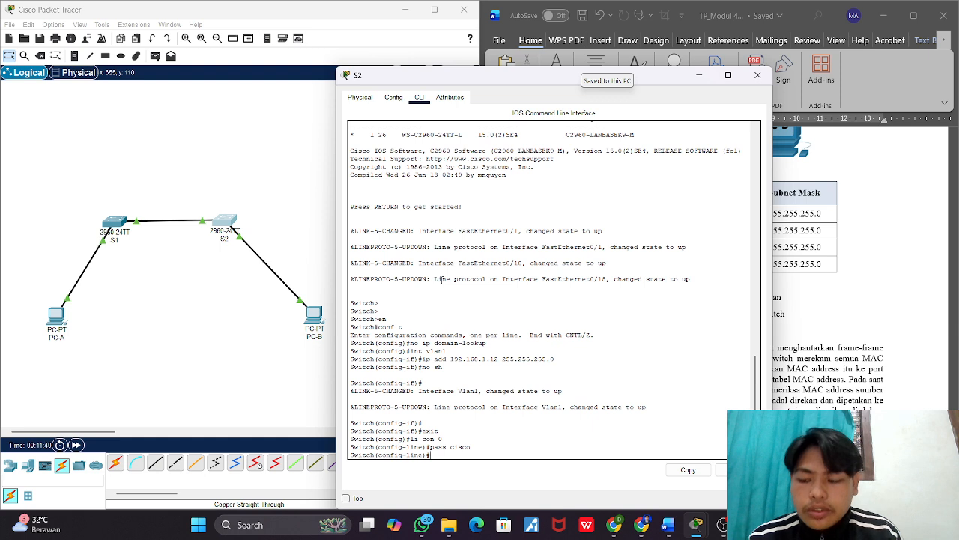
Step: Enable password checking on S2's console line with login, and return to global configuration mode with exit
type("login")
key("Return")
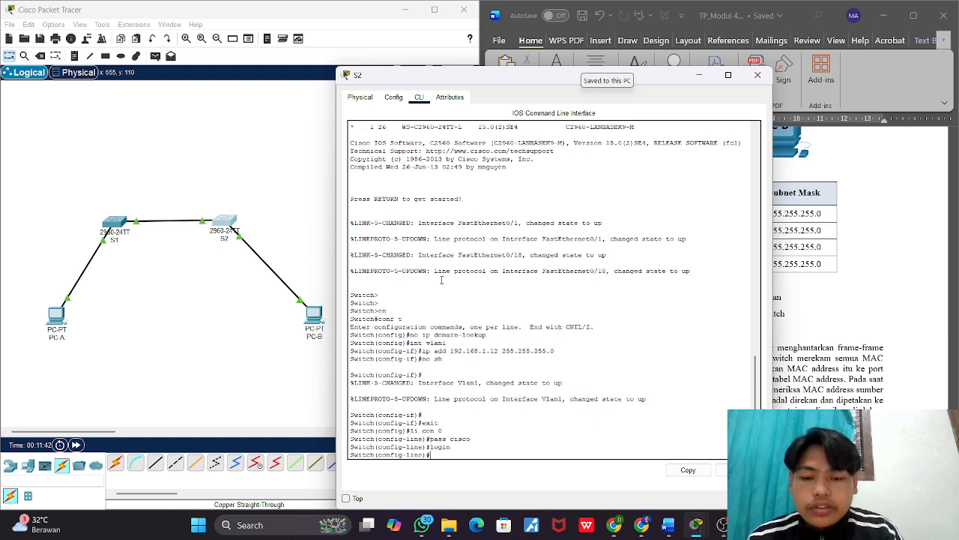
type("exi")
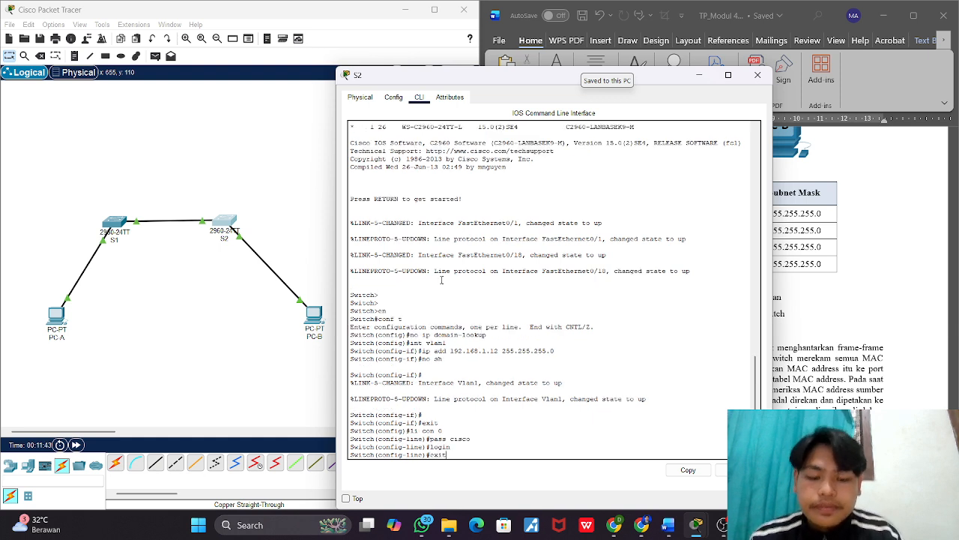
type("t")
key("Return")
key("Return")
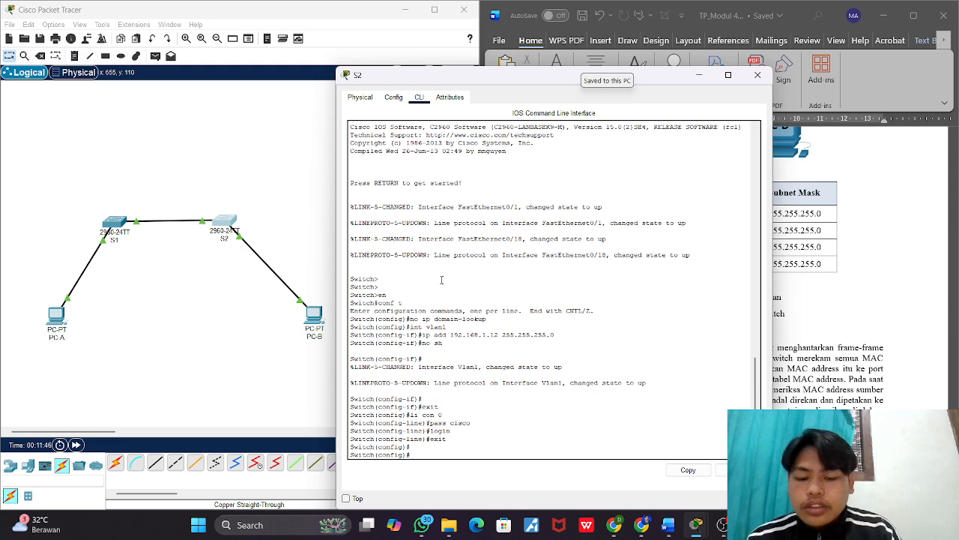
Step: Enter S2's vty line configuration with li v 0 and set the vty password
type("li v 0")
key("Return")
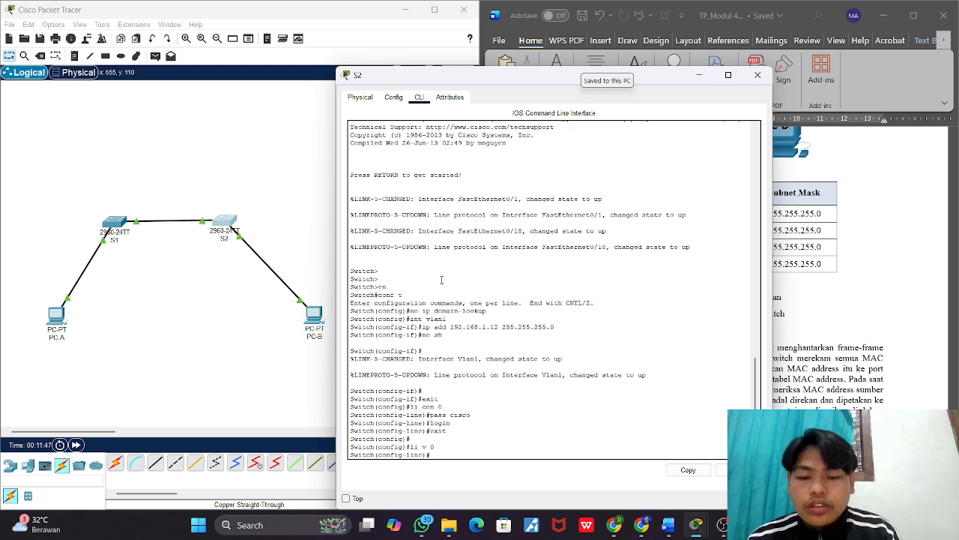
type("pa")
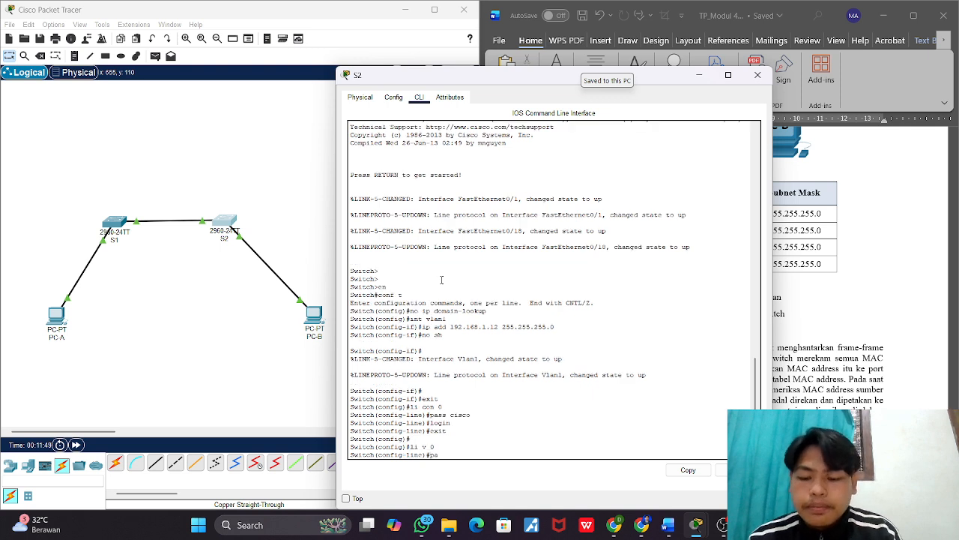
type("ss cisco")
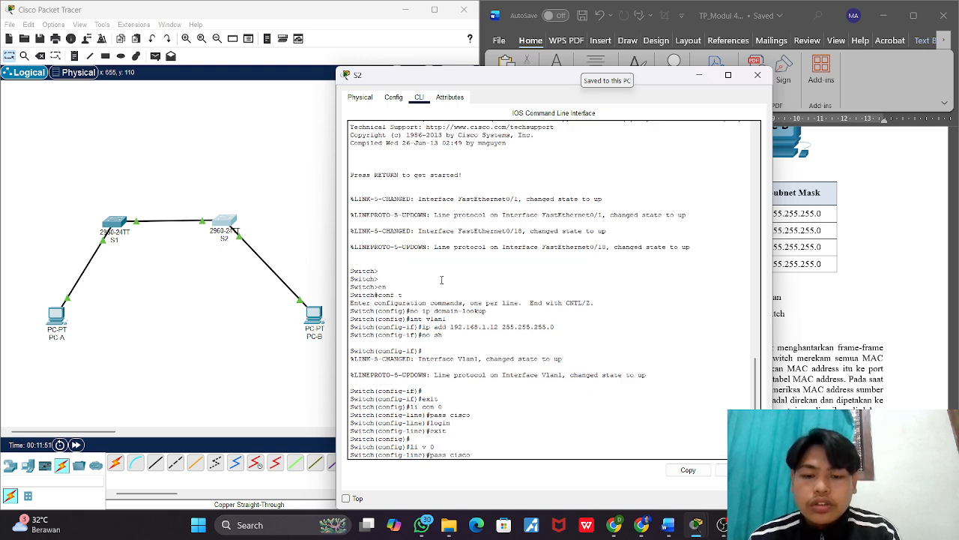
key("Return")
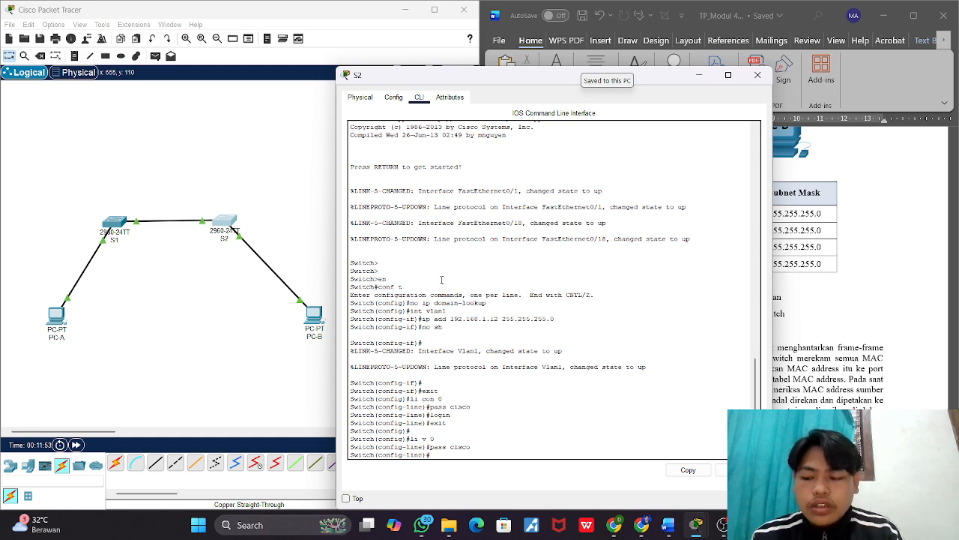
Step: Enable password checking on S2's vty line with login, and return to global configuration mode with exit
type("login")
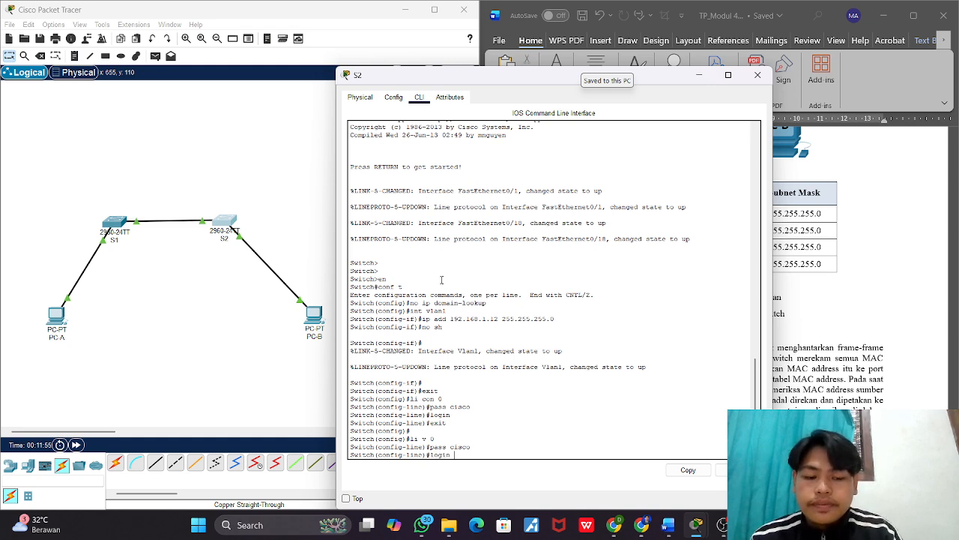
key("Return")
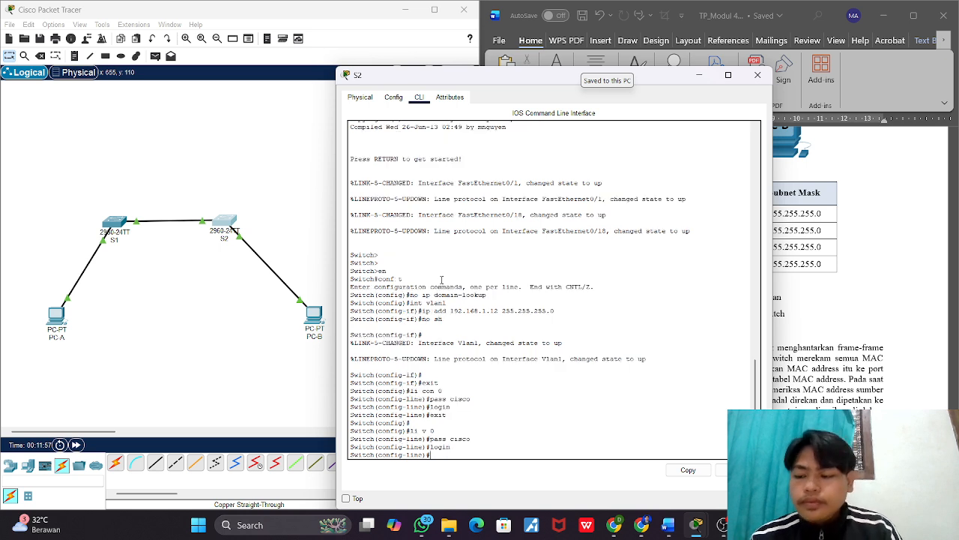
type("exit")
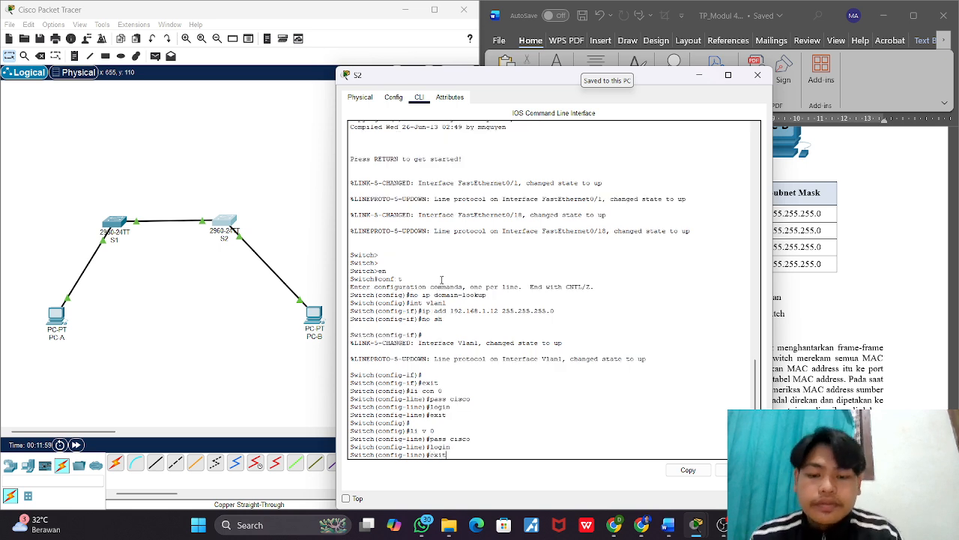
key("Return")
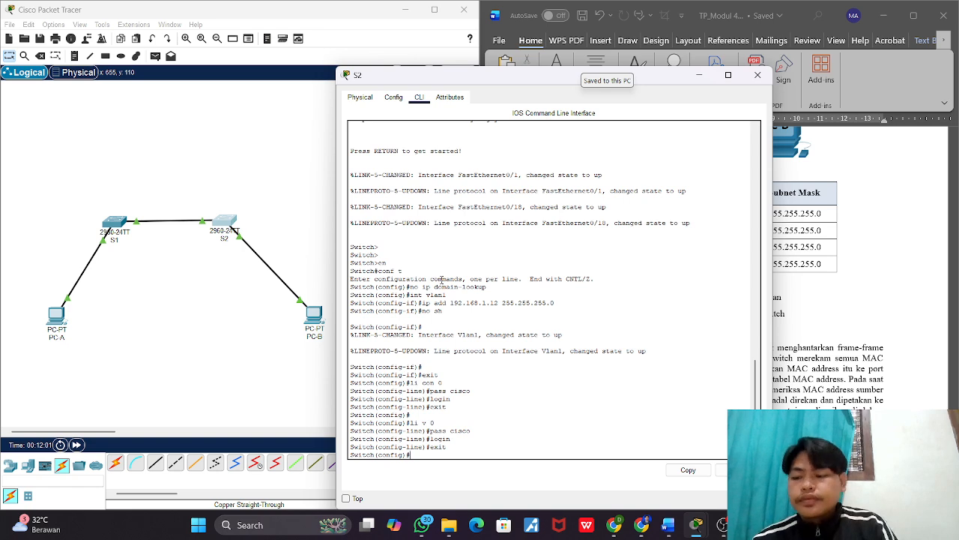
Step: Set S2's privileged EXEC password with the enable secret command
type("enable s")
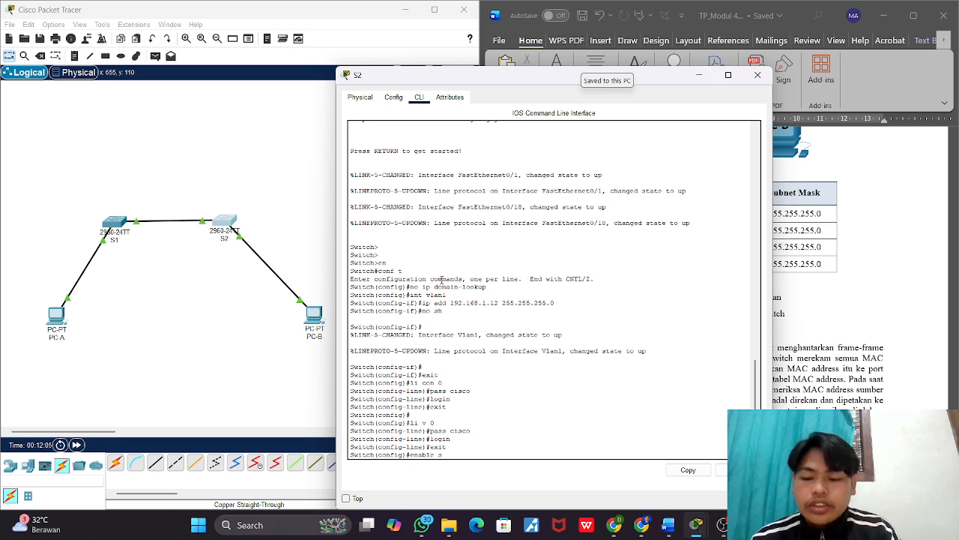
type("ec")
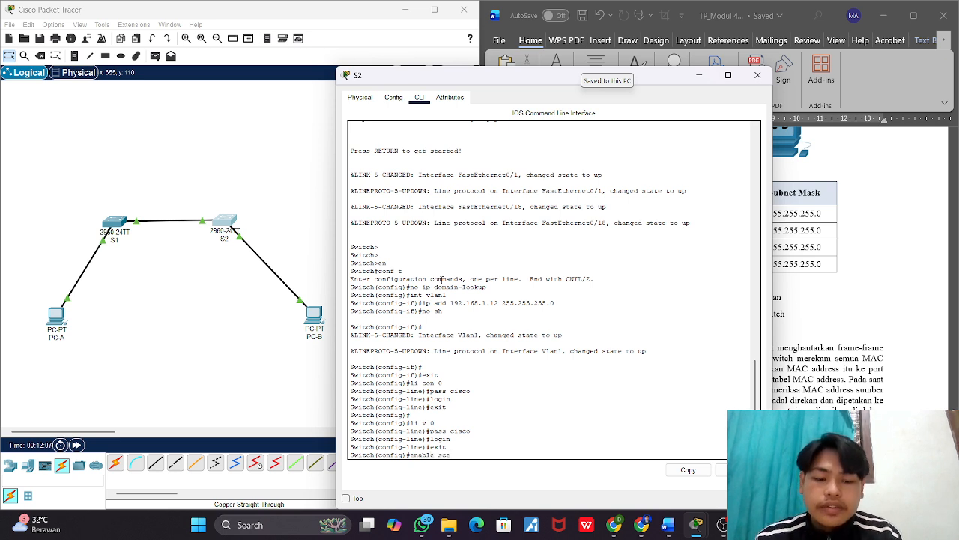
type("ret")
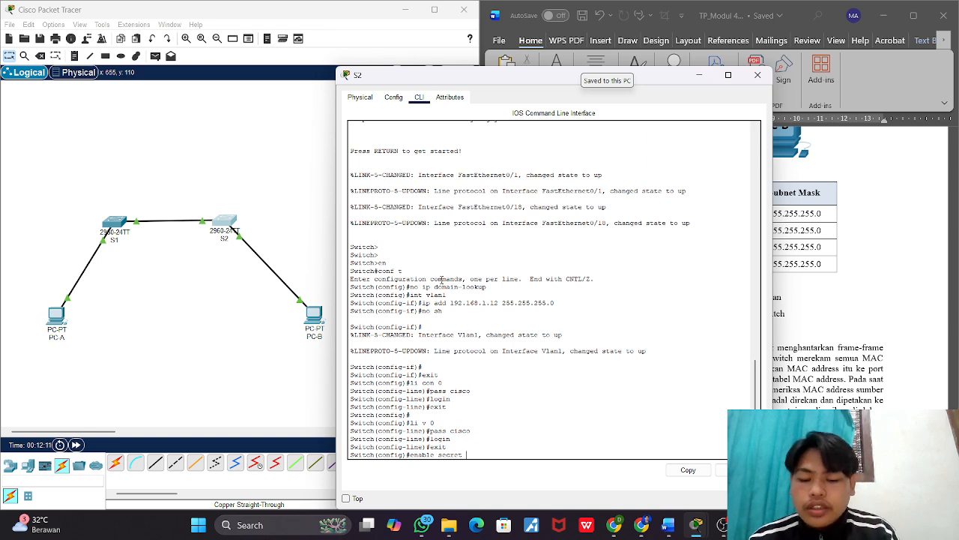
type(" class")
key("BackSpace")
key("BackSpace")
key("BackSpace")
key("BackSpace")
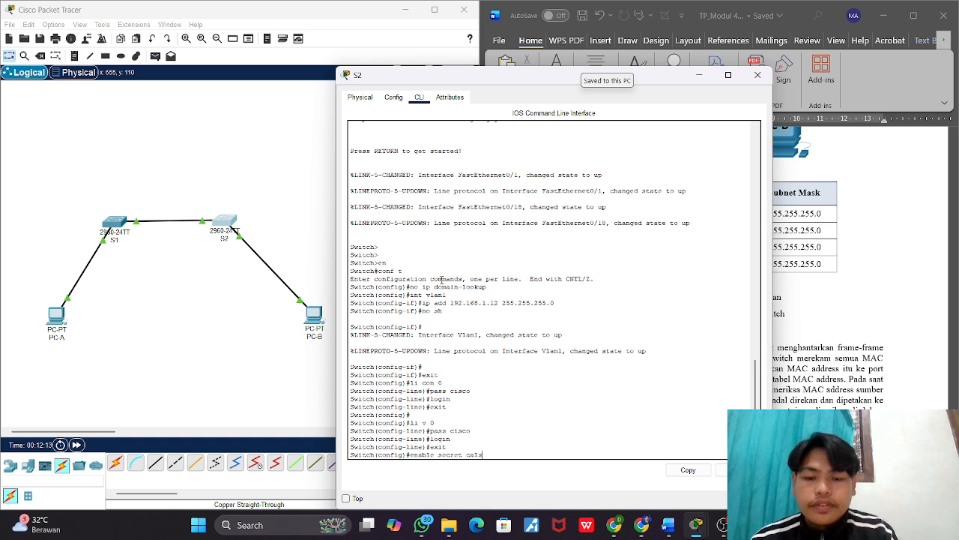
type("lass")
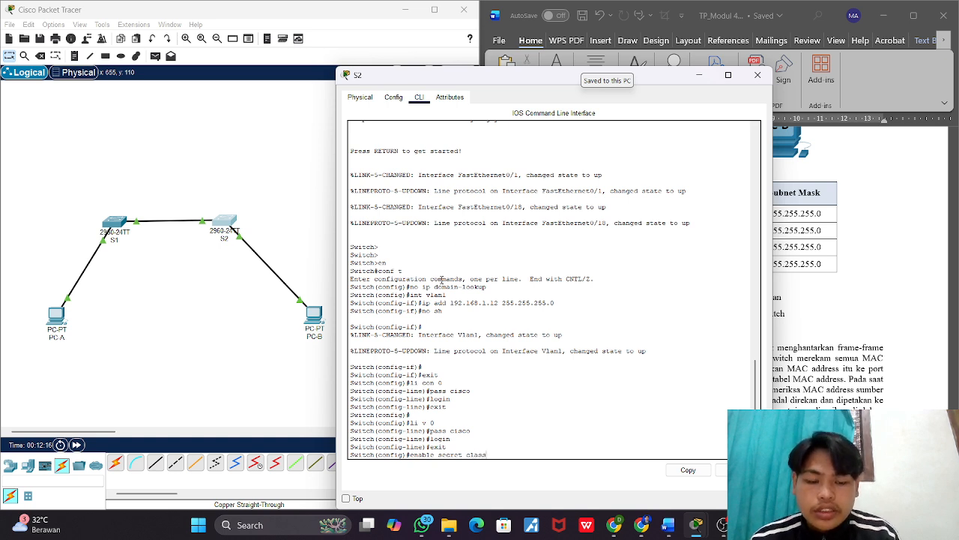
key("Return")
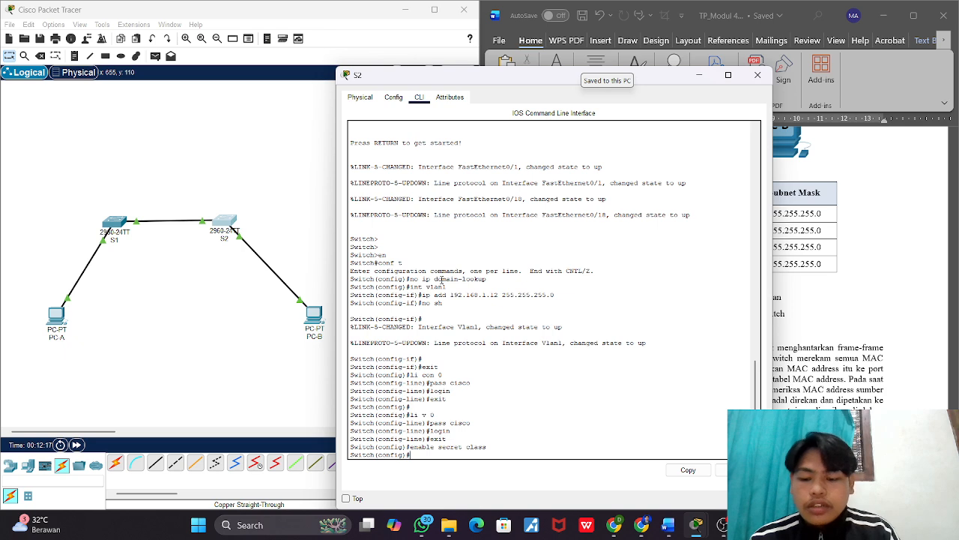
Step: Turn on password encryption on S2 with ser pass
type("ser")
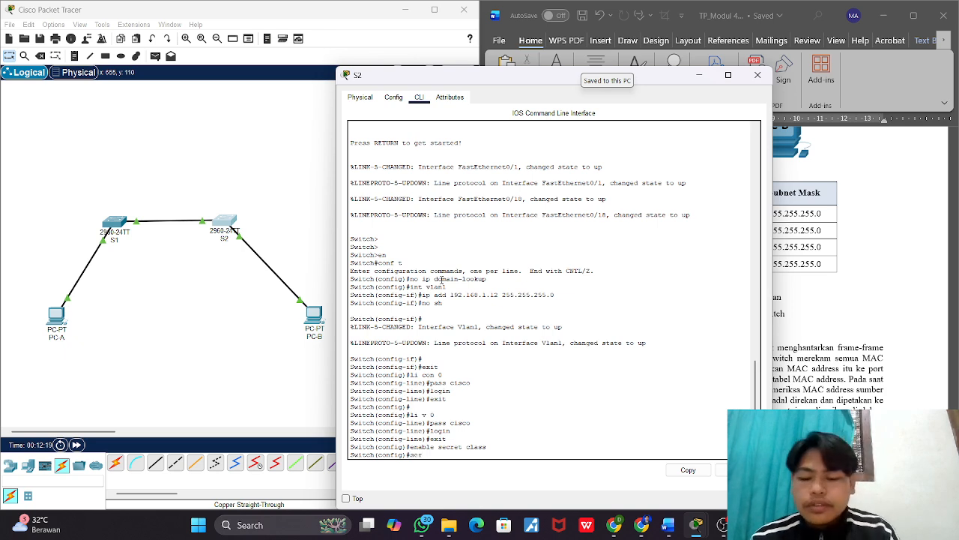
type(" pass")
key("Return")
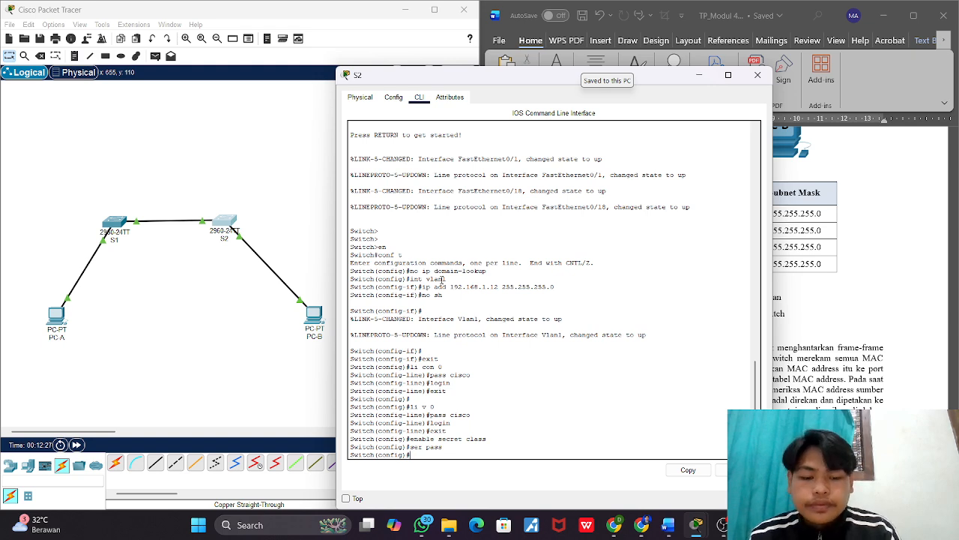
key("Return")
key("Return")
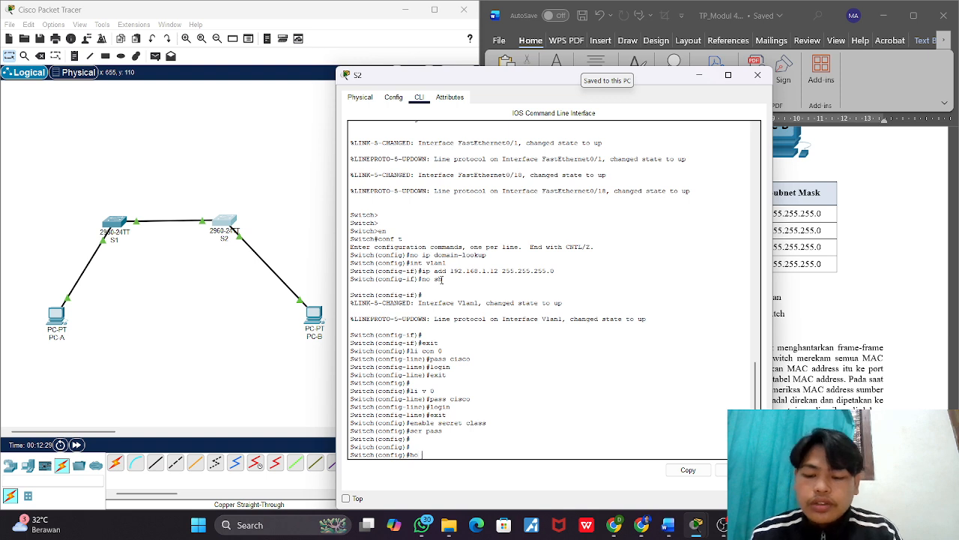
Step: Set the switch's hostname to S2 with the ho command, and close its configuration window
type("ho S2")
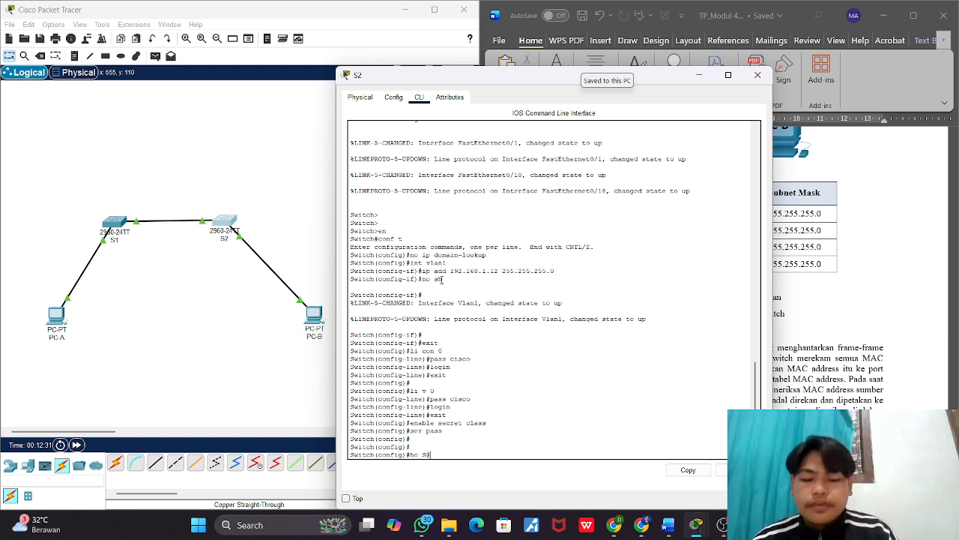
key("BackSpace")
key("Return")
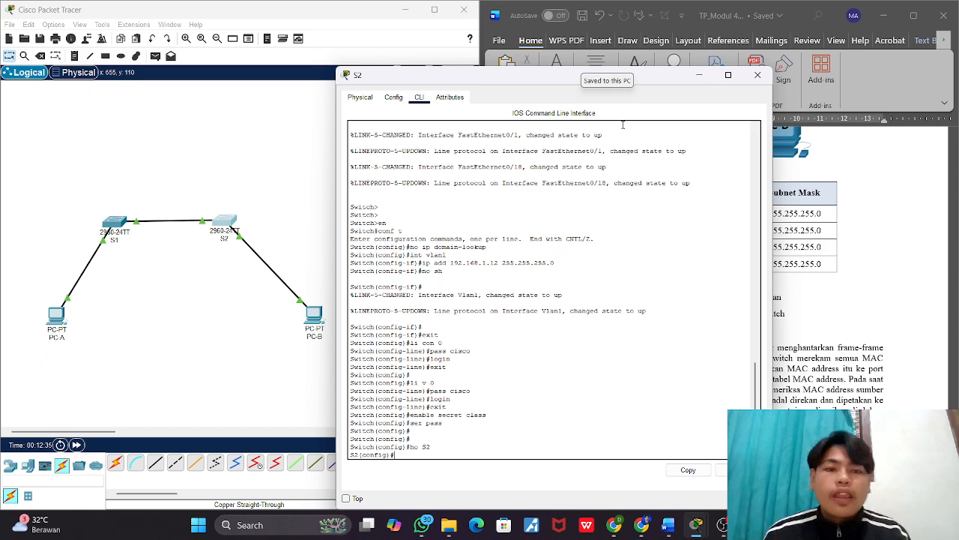
left_click(758, 75)
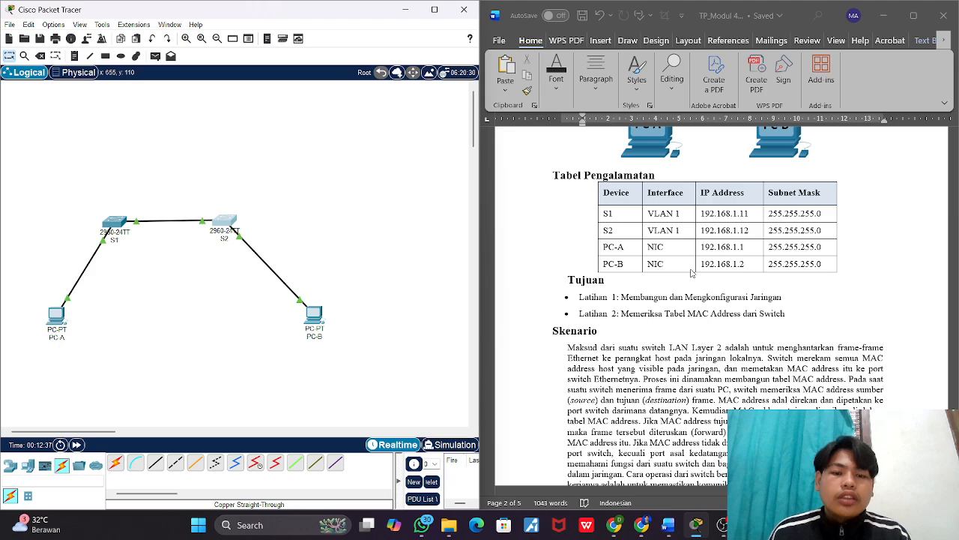
Step: Review the Word worksheet's basic switch settings in Langkah 4 and the Latihan 2 instructions for recording the devices' MAC addresses
scroll(691, 273, "down", 10)
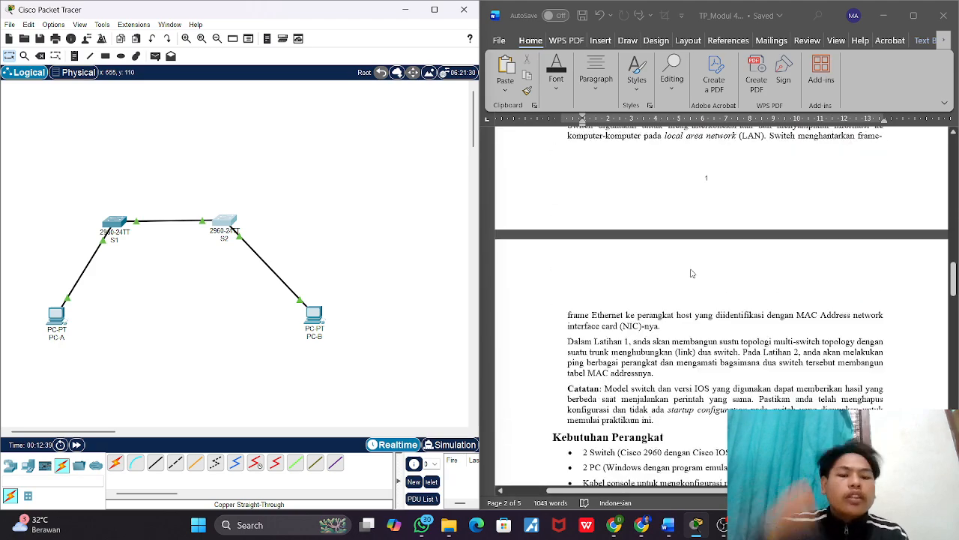
scroll(693, 273, "down", 10)
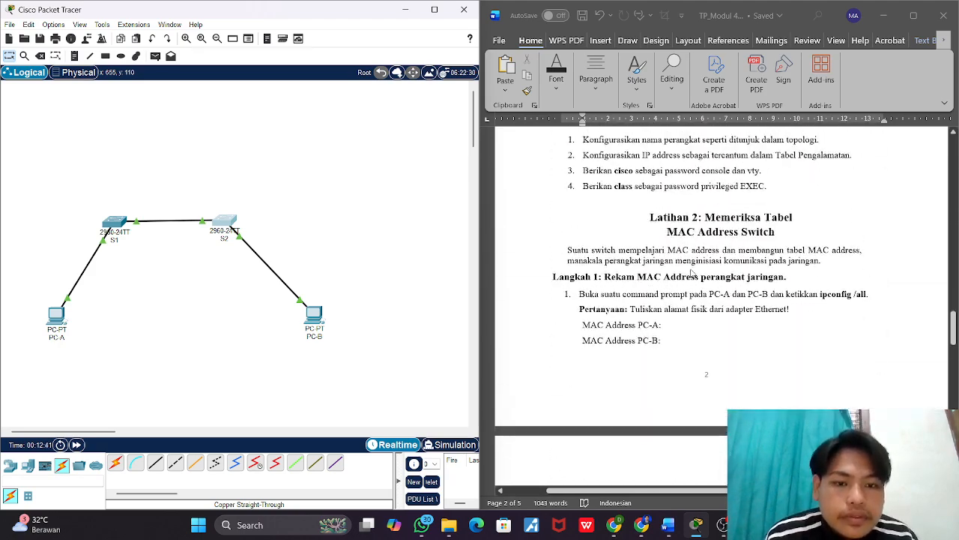
scroll(692, 273, "up", 10)
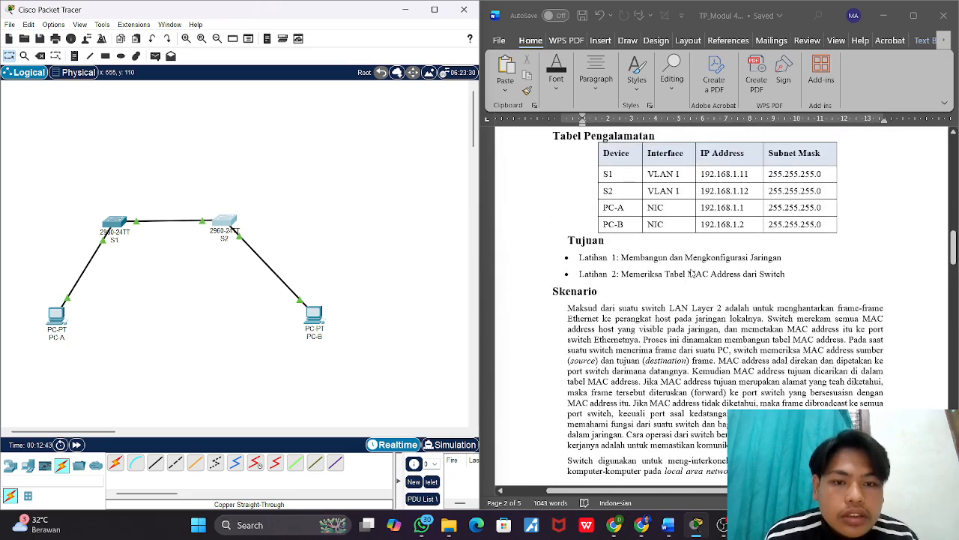
scroll(632, 252, "up", 2)
scroll(631, 251, "down", 8)
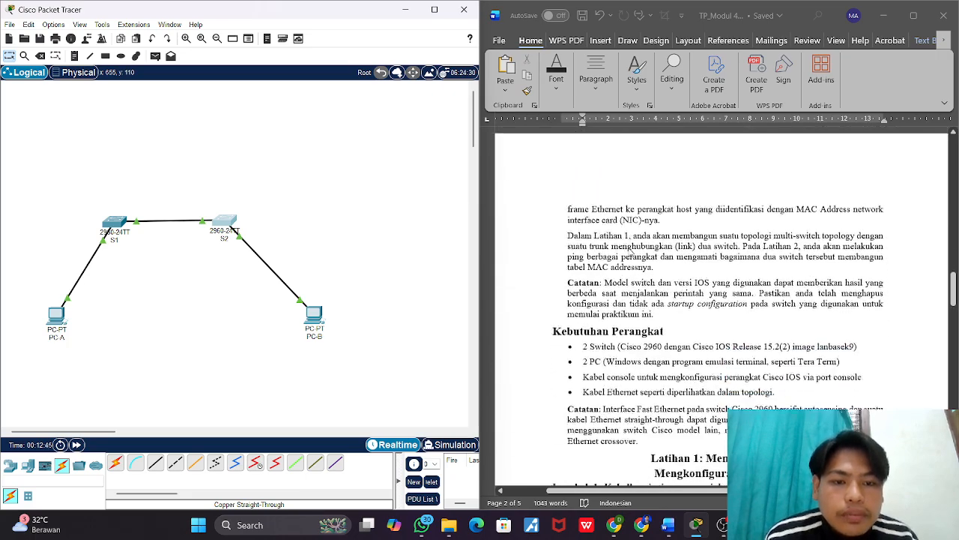
scroll(631, 255, "down", 9)
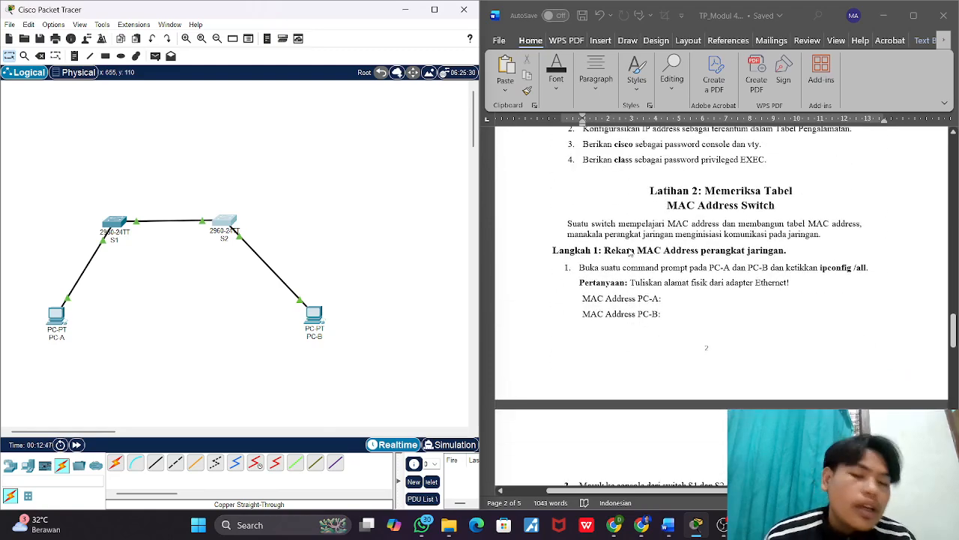
scroll(631, 252, "up", 1)
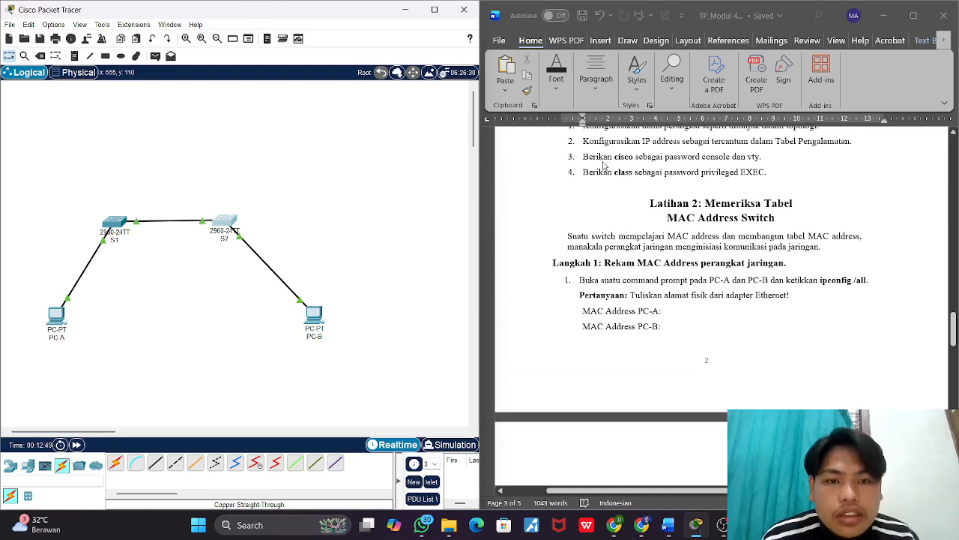
left_click(657, 165)
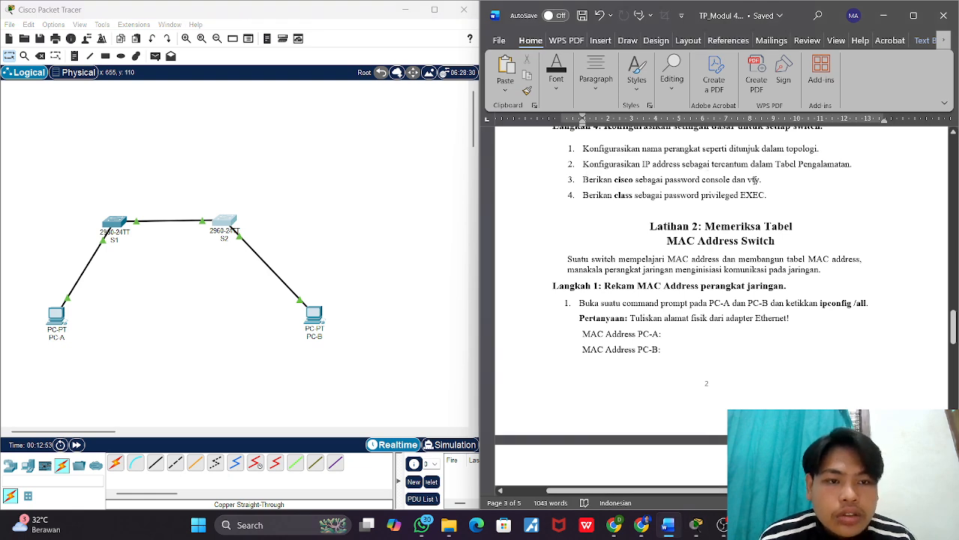
scroll(707, 203, "down", 3)
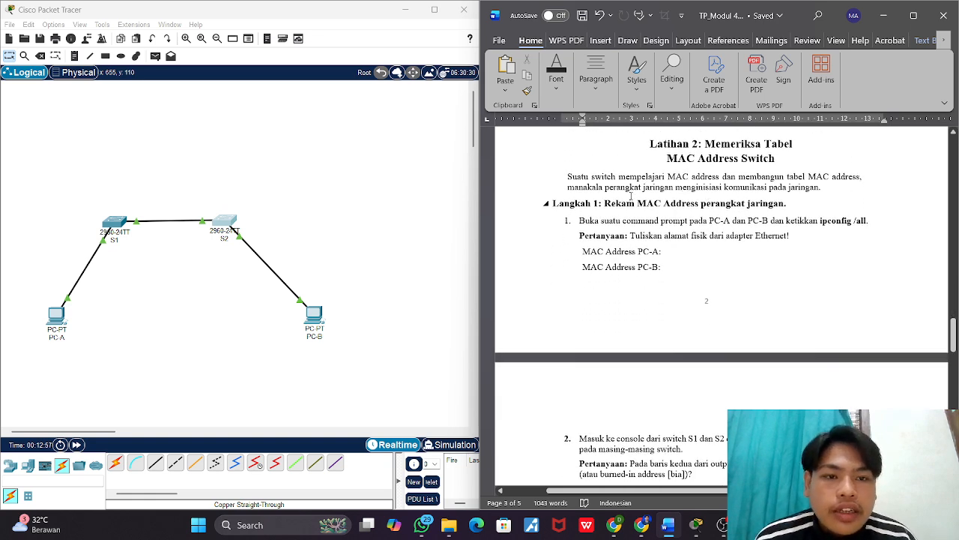
scroll(631, 196, "down", 1)
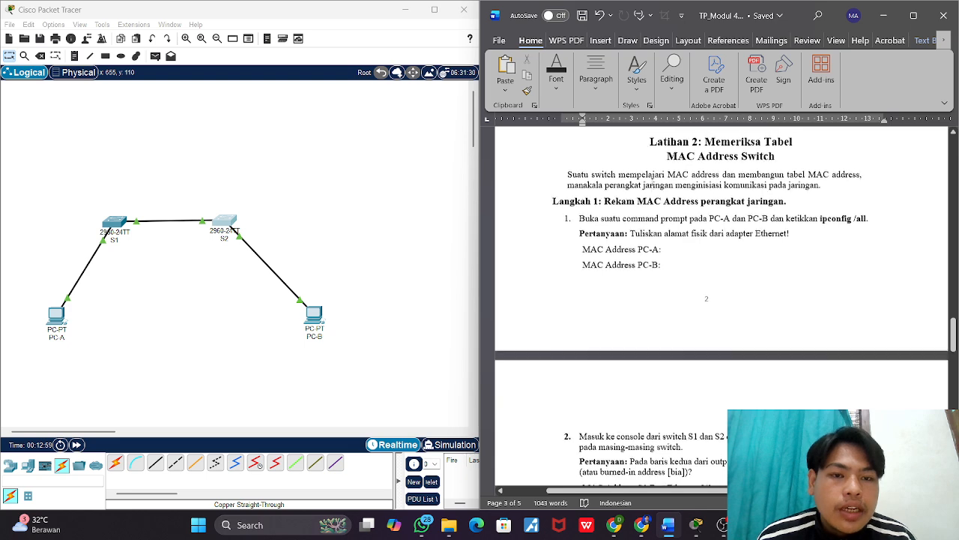
Step: Run ipconfig /all in PC-A's command prompt
scroll(720, 165, "up", 1)
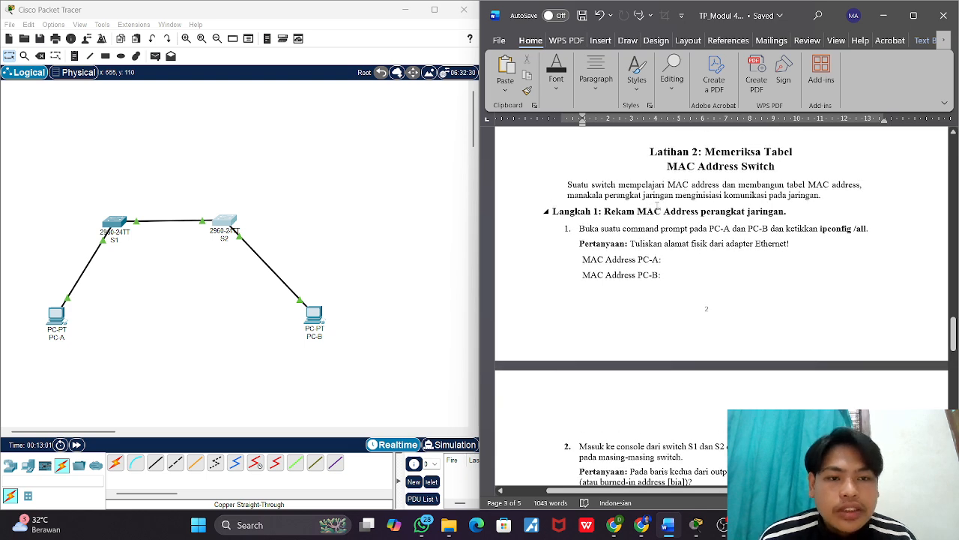
scroll(652, 207, "down", 2)
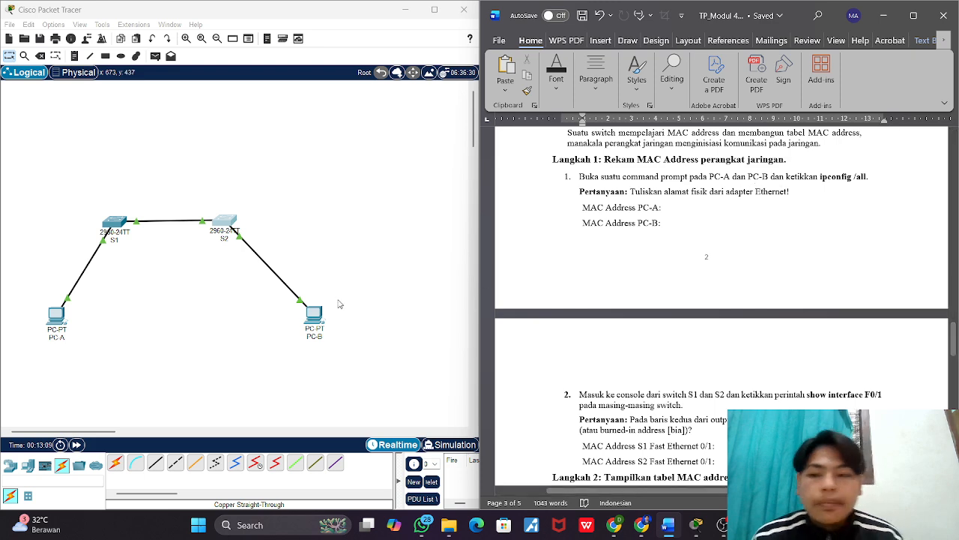
left_click(48, 318)
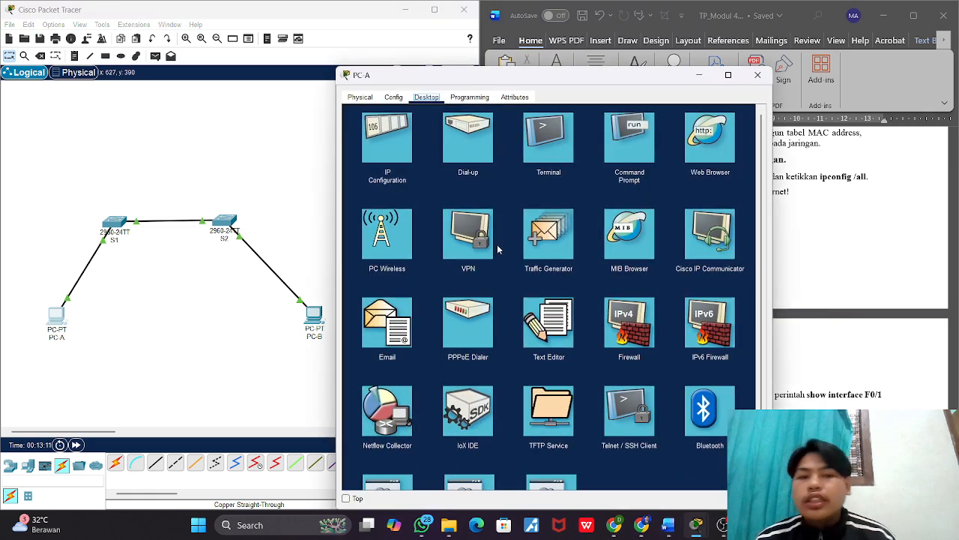
left_click(614, 153)
type("ip")
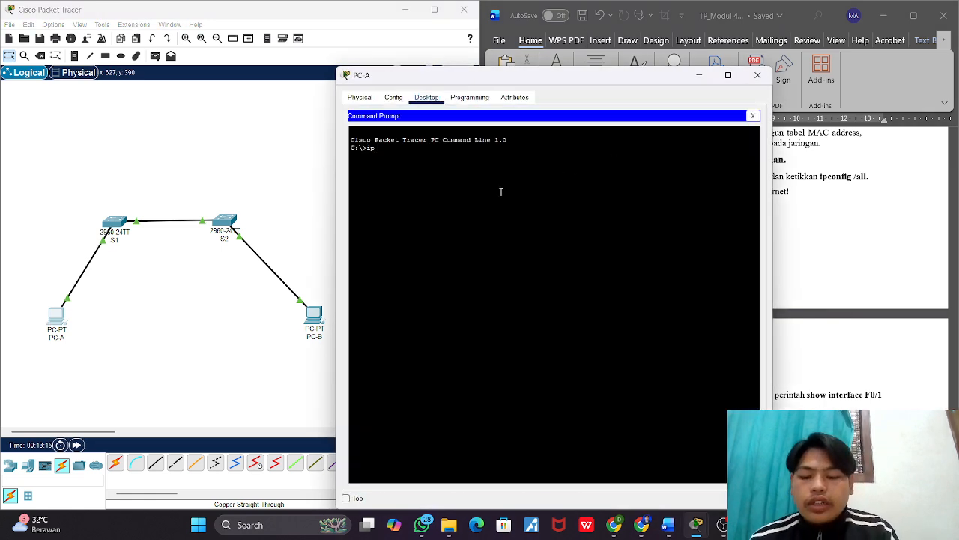
type("config /")
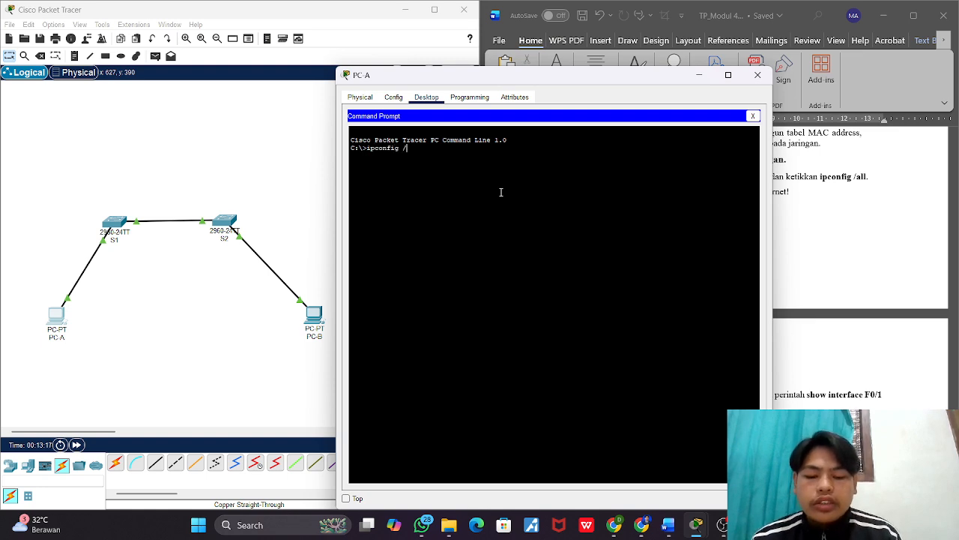
type("all")
key("Return")
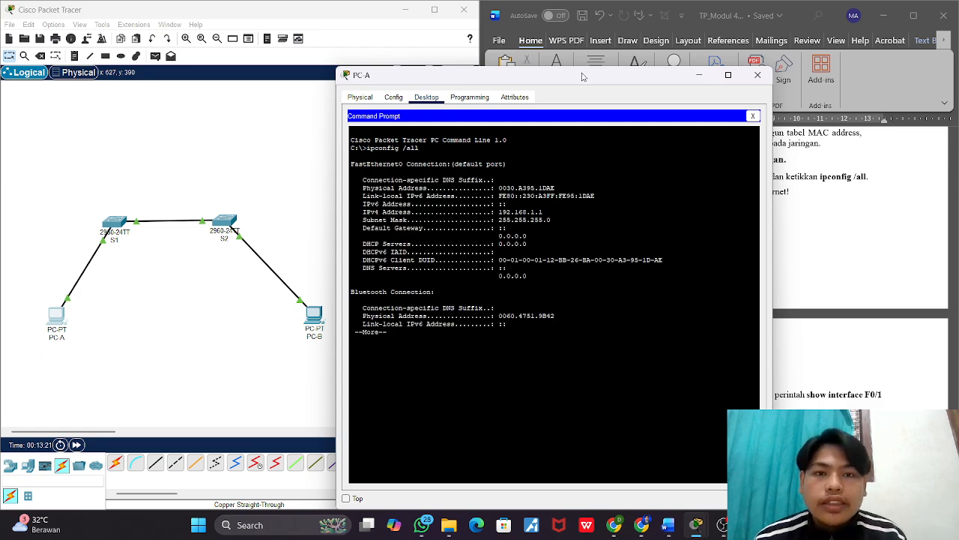
Step: Try to copy PC-A's FastEthernet0 physical address into the Word worksheet's MAC Address PC-A answer
left_click_drag(584, 76, 367, 59)
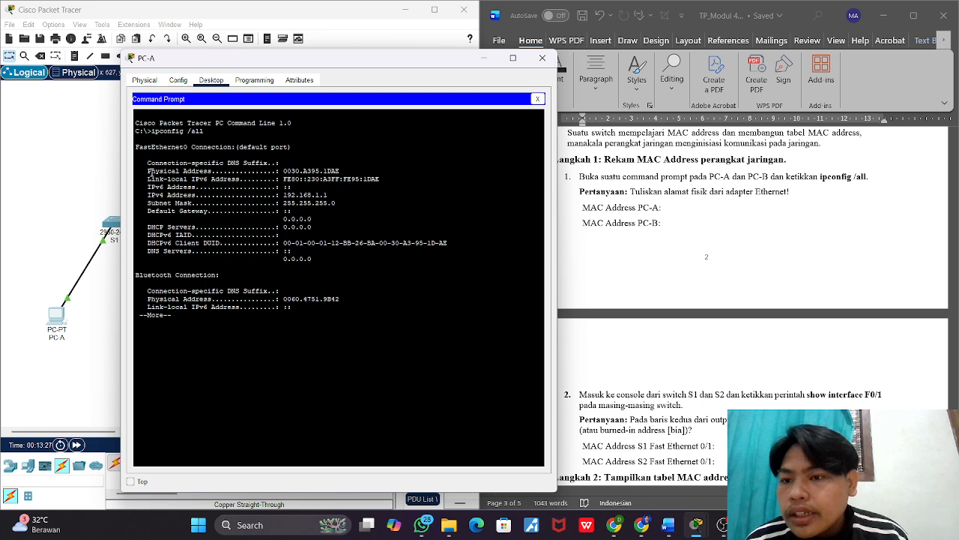
left_click_drag(148, 171, 284, 171)
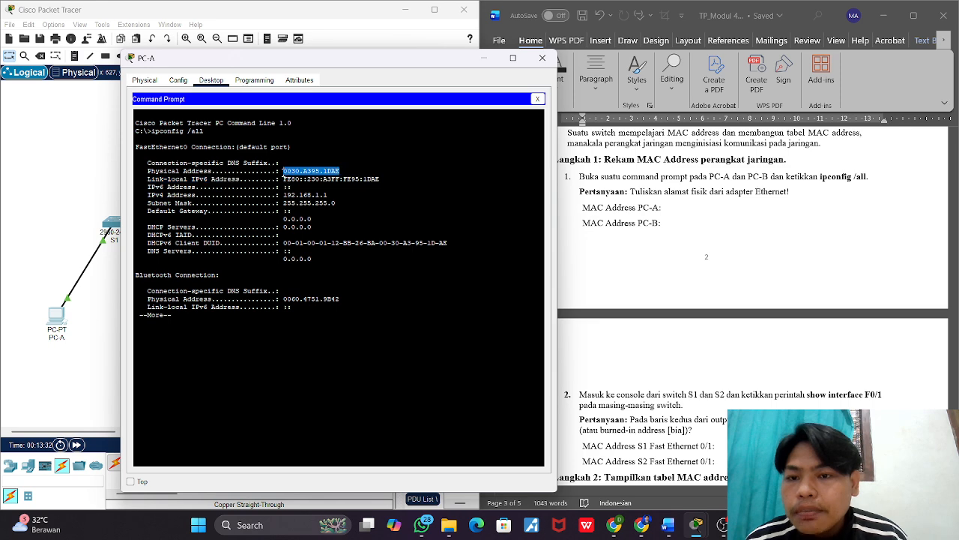
key("ctrl+c")
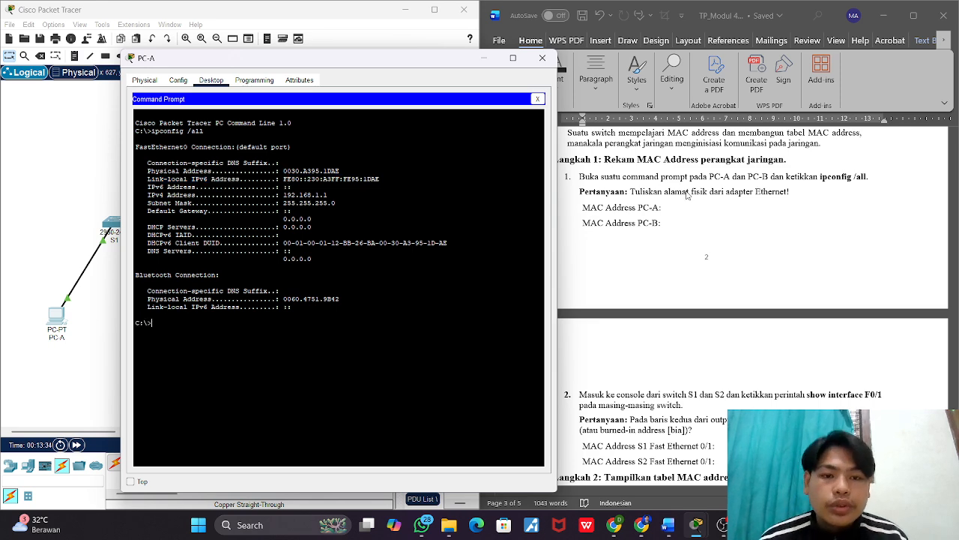
left_click(673, 209)
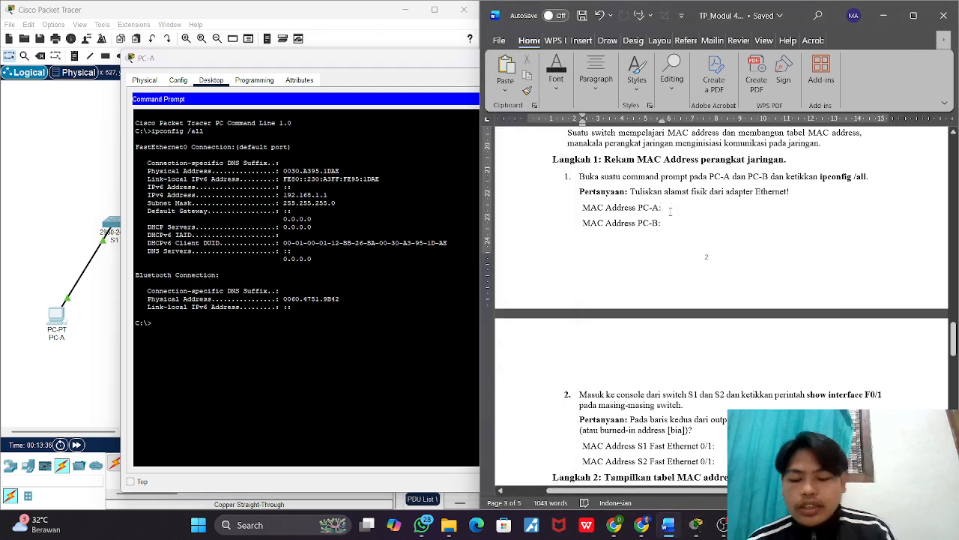
key("ctrl+v")
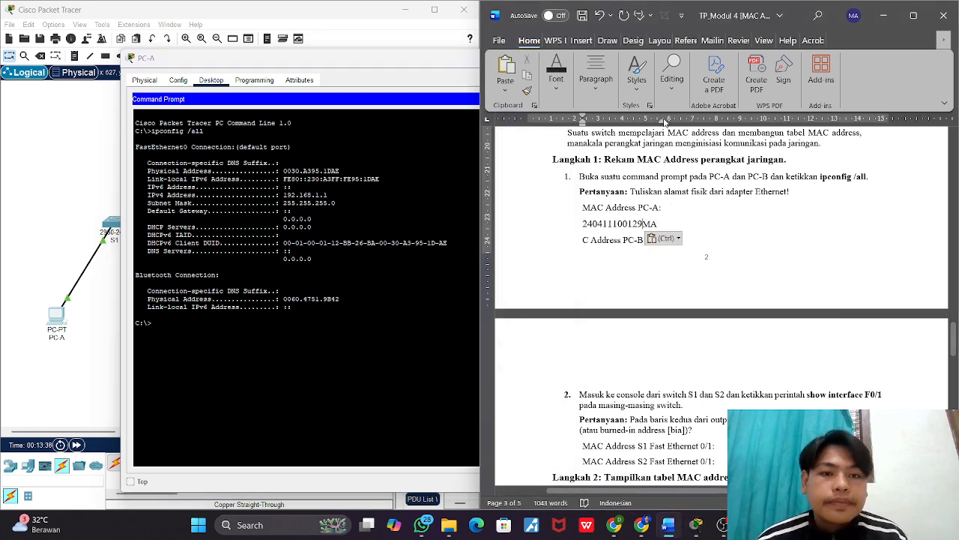
Step: Extend the right indent of the MAC address answer line to about 15 on the ruler so the answer fits on one line
left_click(664, 122)
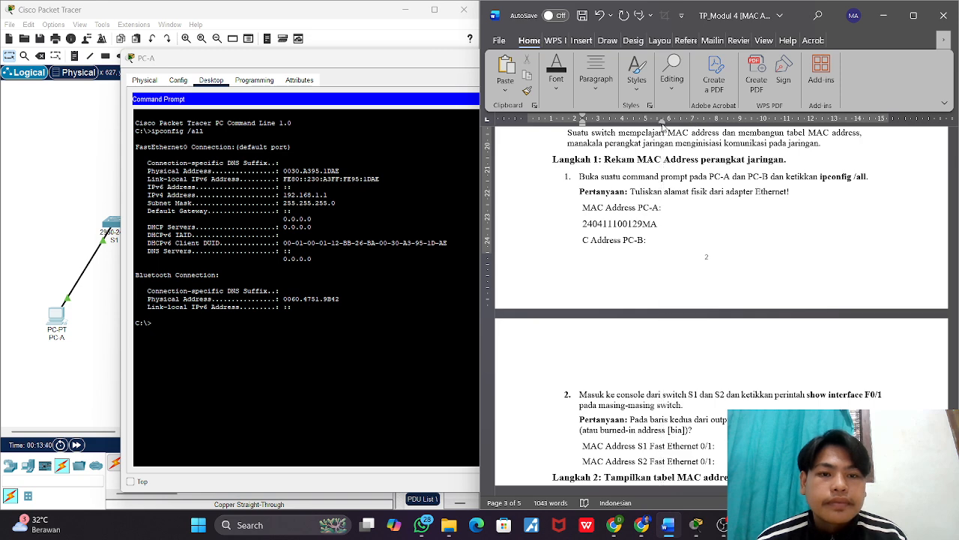
left_click_drag(662, 122, 756, 125)
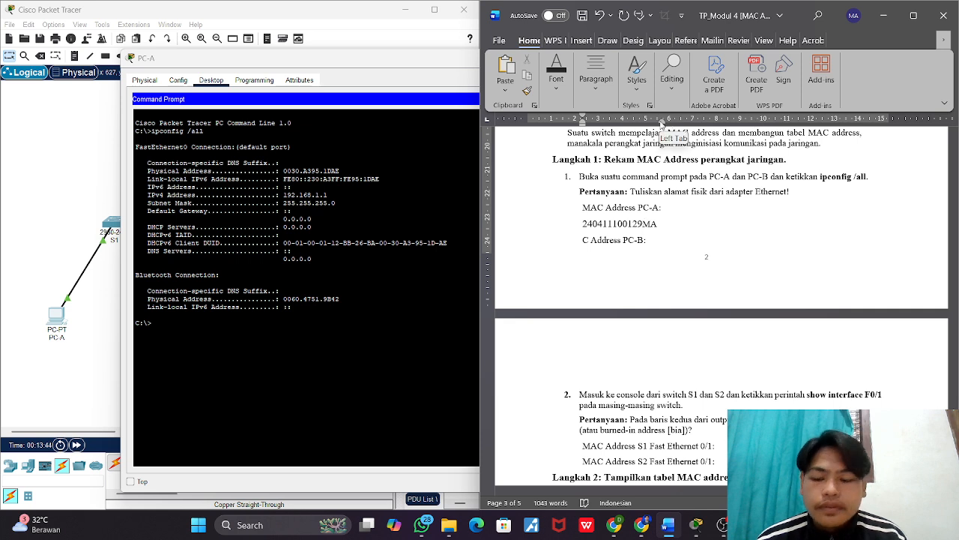
mouse_move(661, 123)
left_mouse_down()
mouse_move(789, 132)
mouse_move(887, 124)
left_mouse_up()
key("Return")
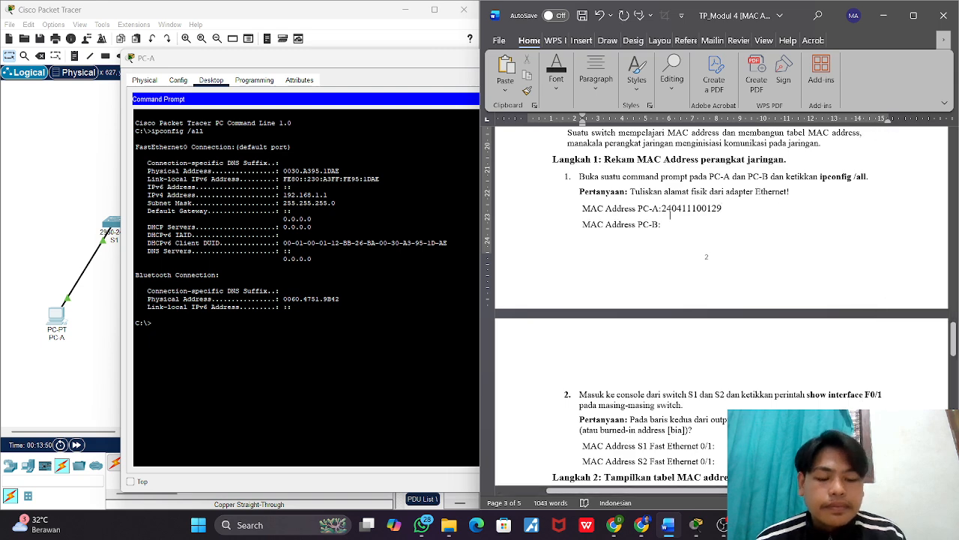
left_click(691, 234)
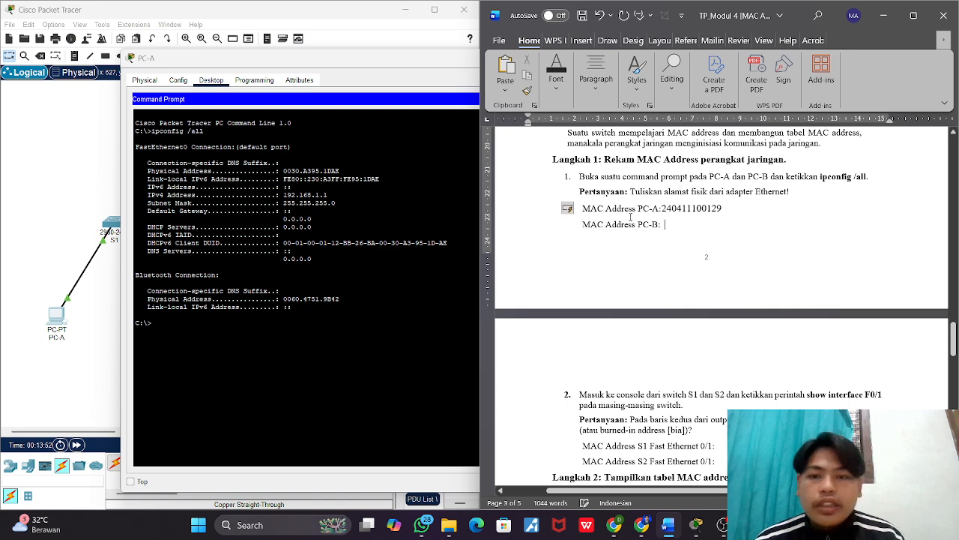
Step: Close PC-A's command prompt and window, and run ipconfig /all in PC-B's command prompt
left_click(417, 70)
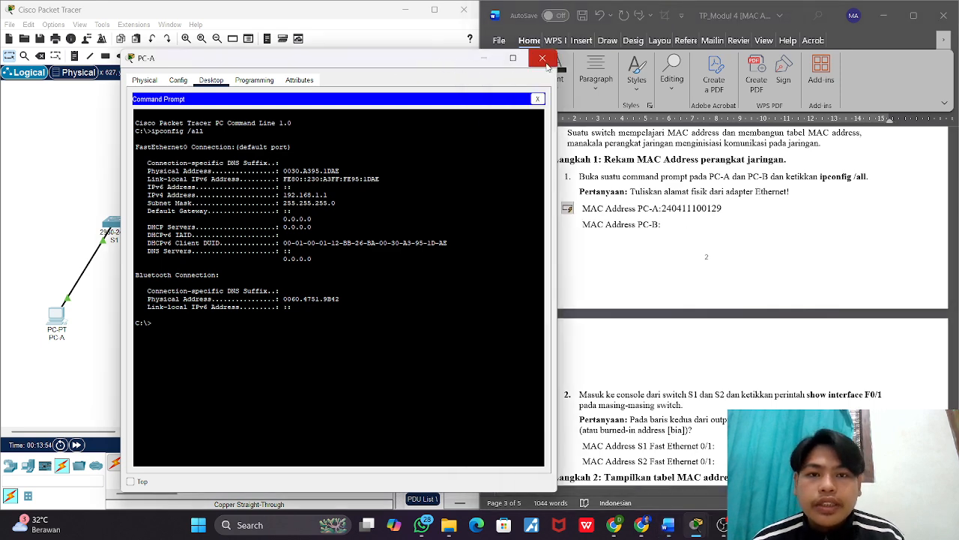
left_click(539, 99)
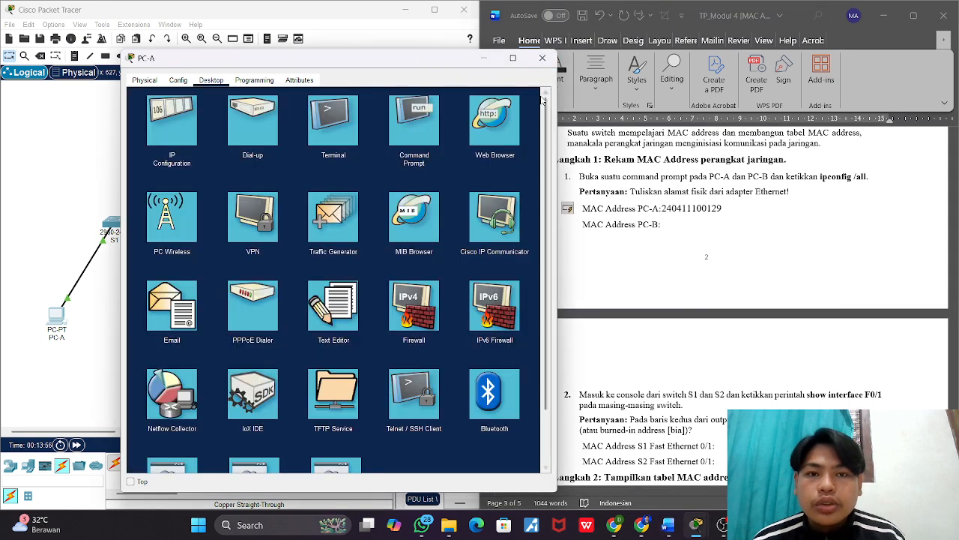
left_click(543, 57)
left_click(315, 313)
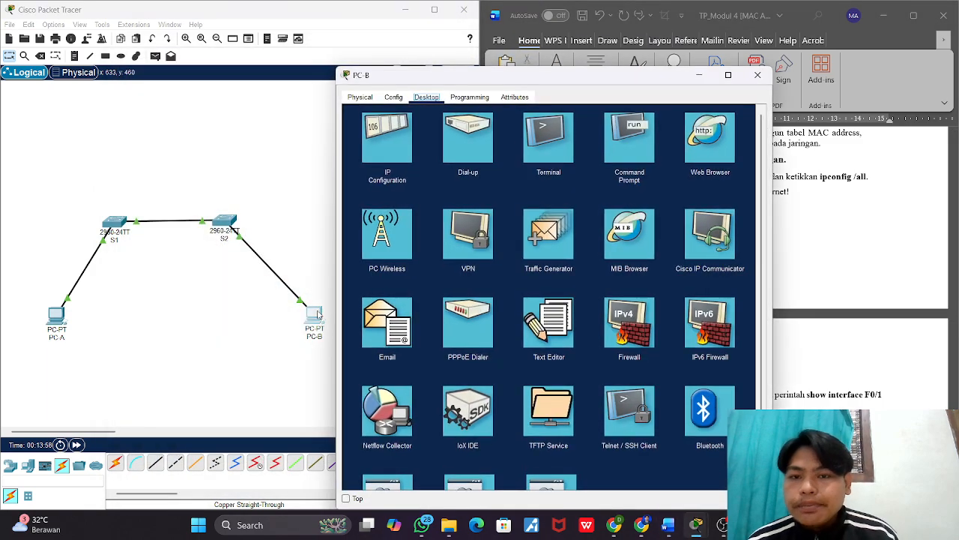
left_click(629, 145)
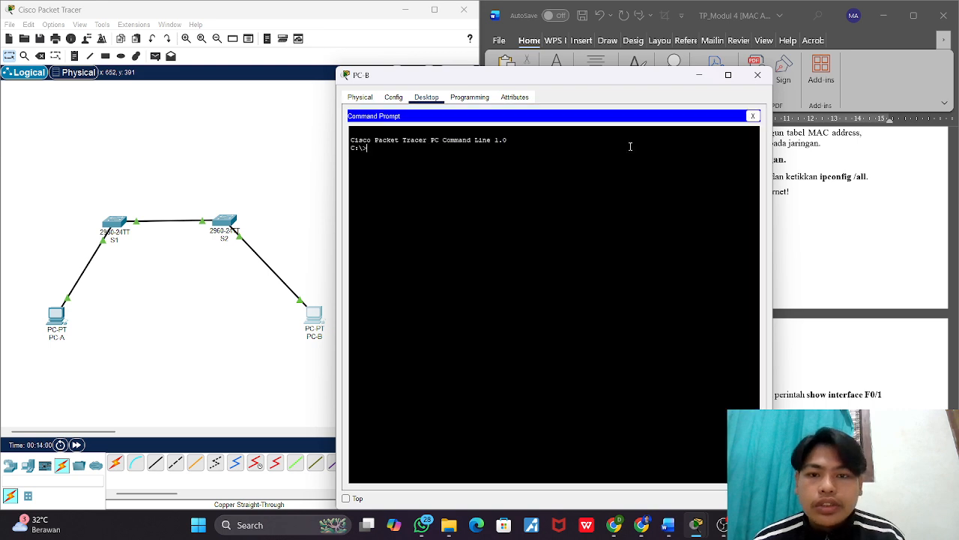
type("ipconfig")
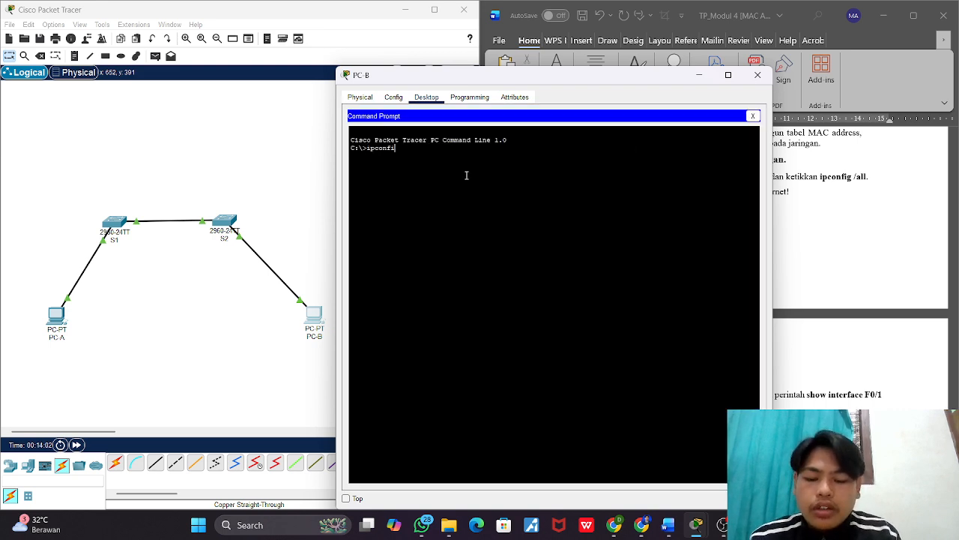
type(" /")
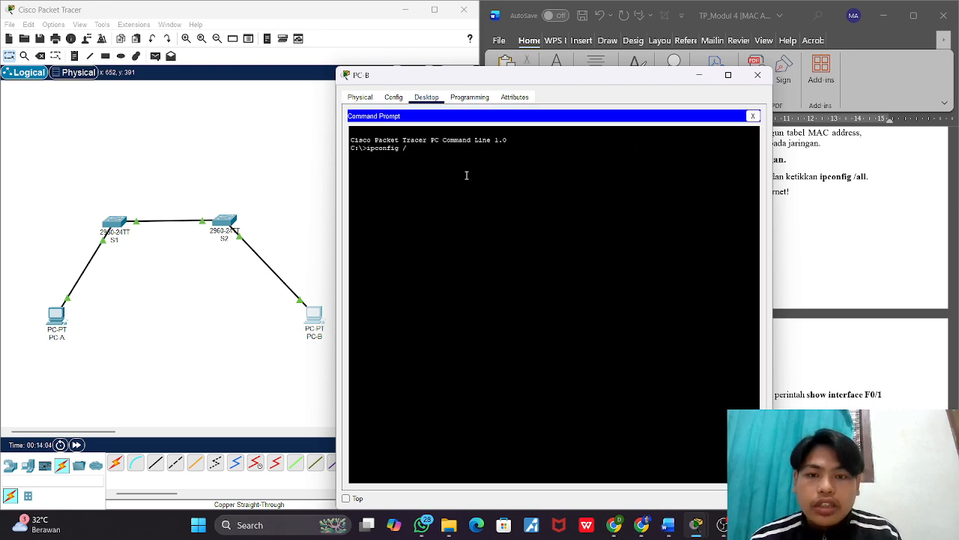
type("al")
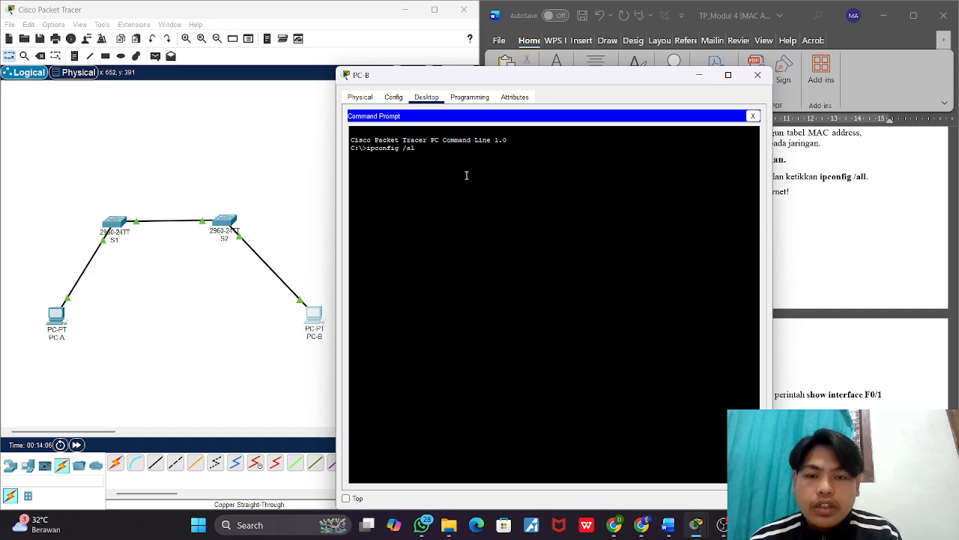
type("l")
key("Return")
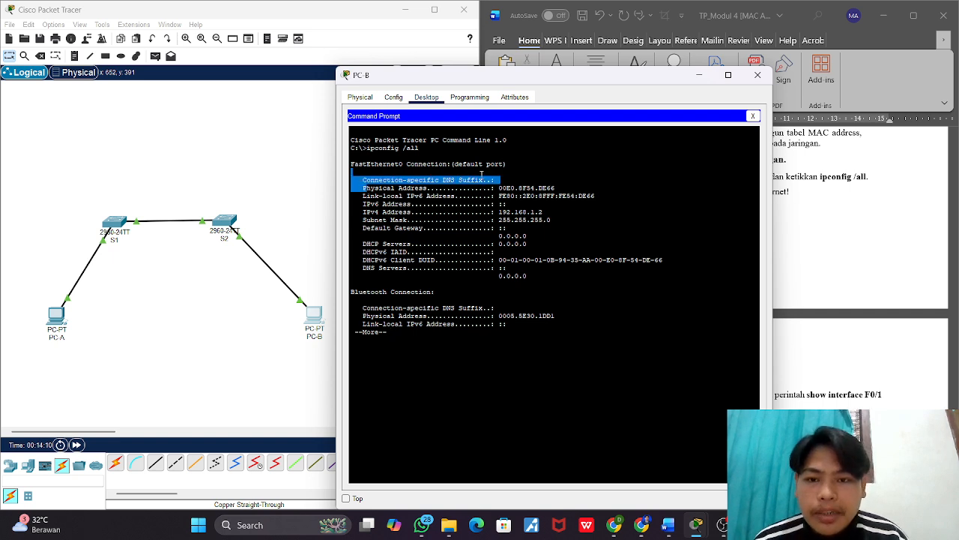
Step: Try to copy PC-B's FastEthernet0 physical address into the Word worksheet's MAC Address PC-B answer, and add a space after the PC-A label
left_click_drag(363, 188, 508, 192)
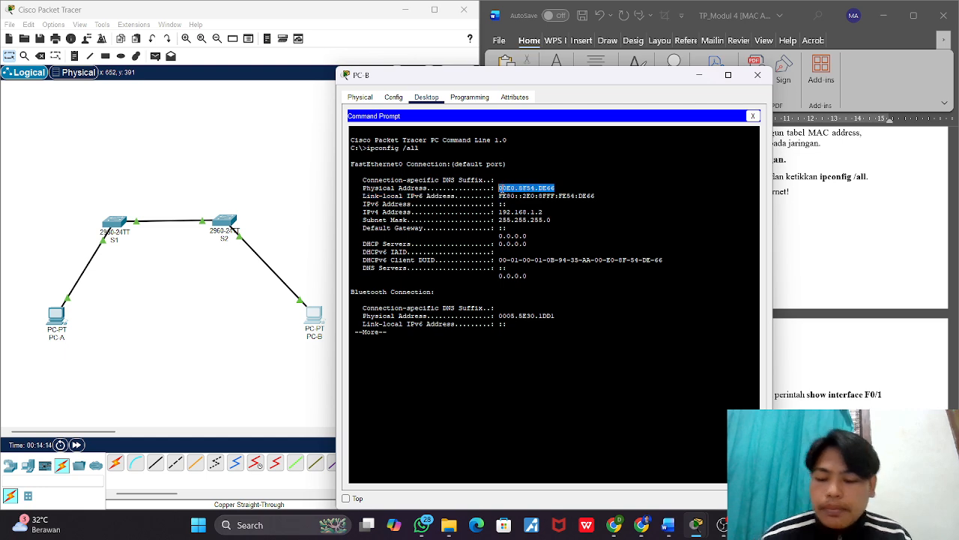
key("ctrl+c")
left_click(868, 212)
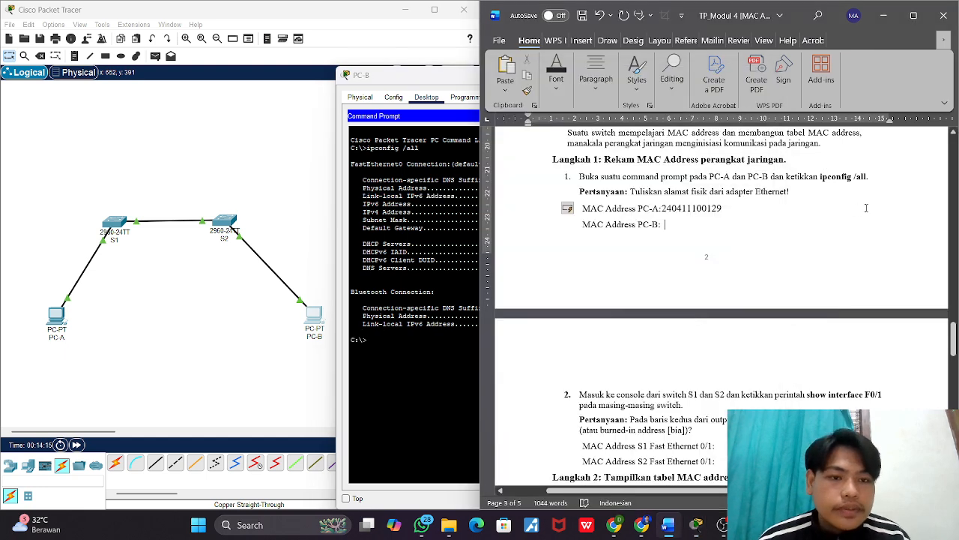
left_click(717, 228)
key("ctrl+v")
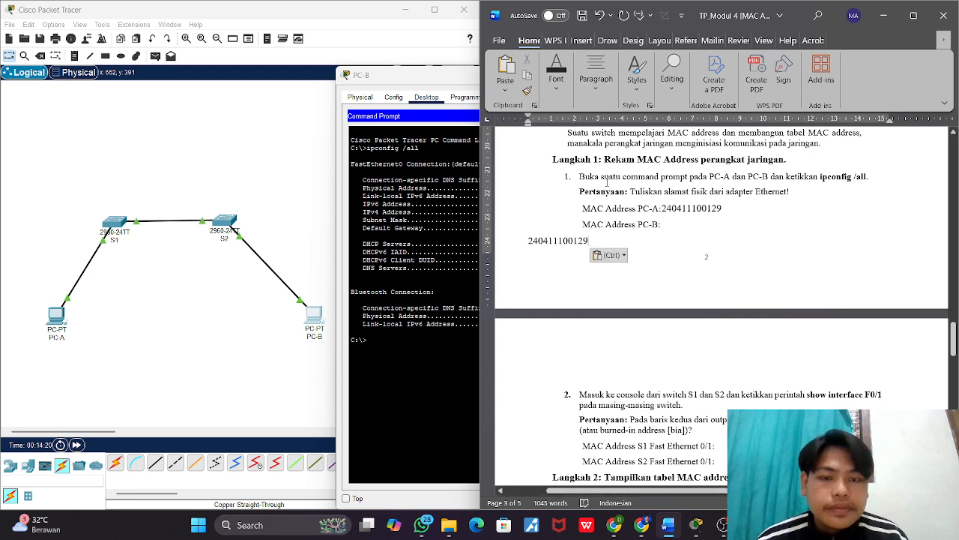
key("ctrl+z")
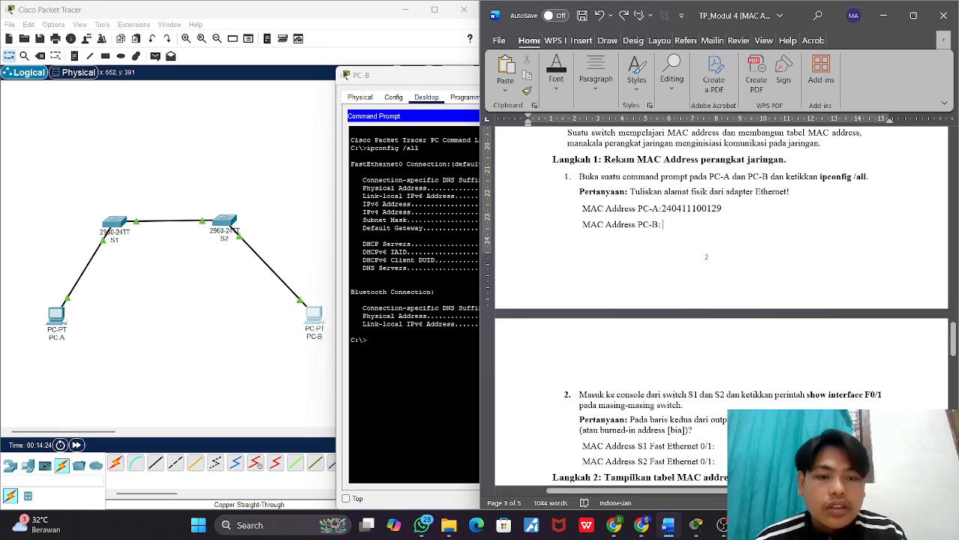
key("ctrl+v")
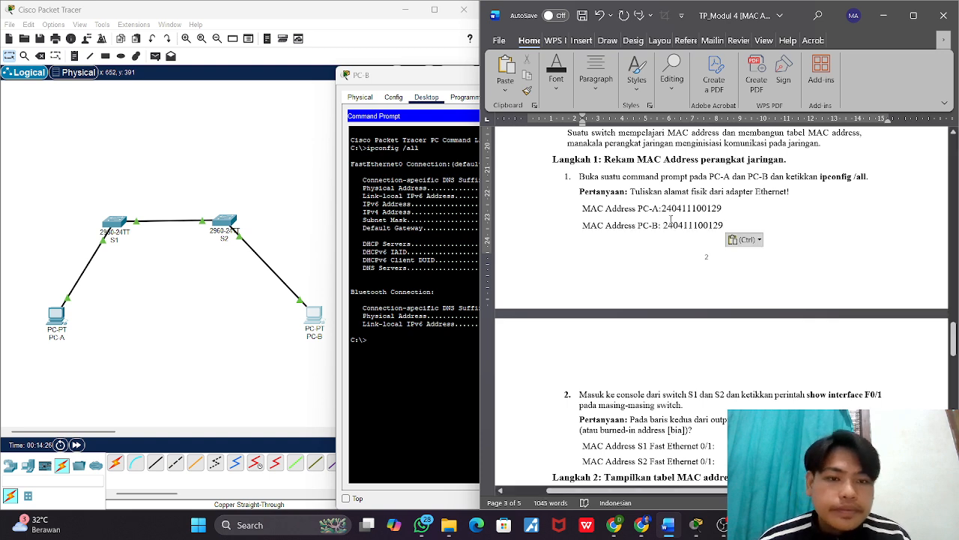
left_click(660, 208)
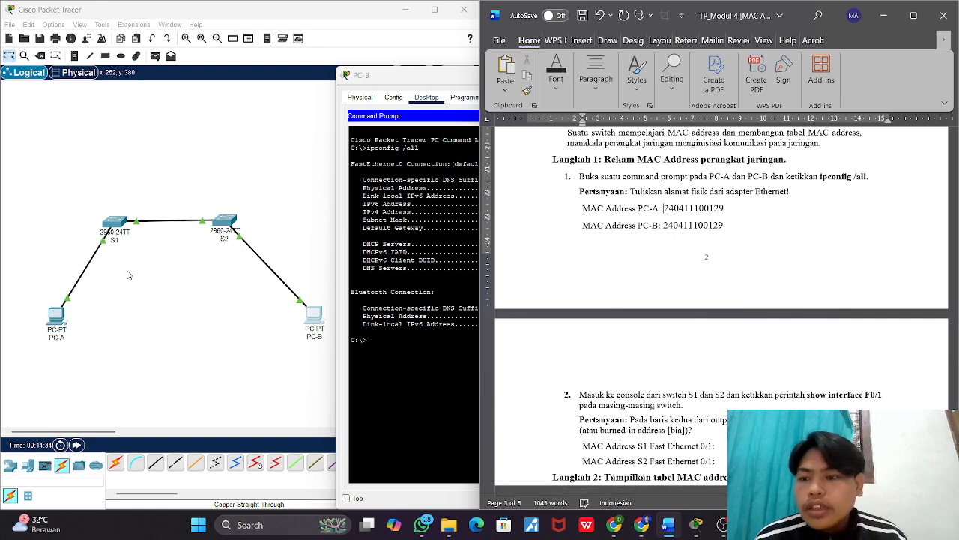
Step: Replace the MAC Address PC-A answer in the Word worksheet with PC-A's copied FastEthernet0 physical address 0030.A395.1DAE, and close the PC-A window
left_click(57, 315)
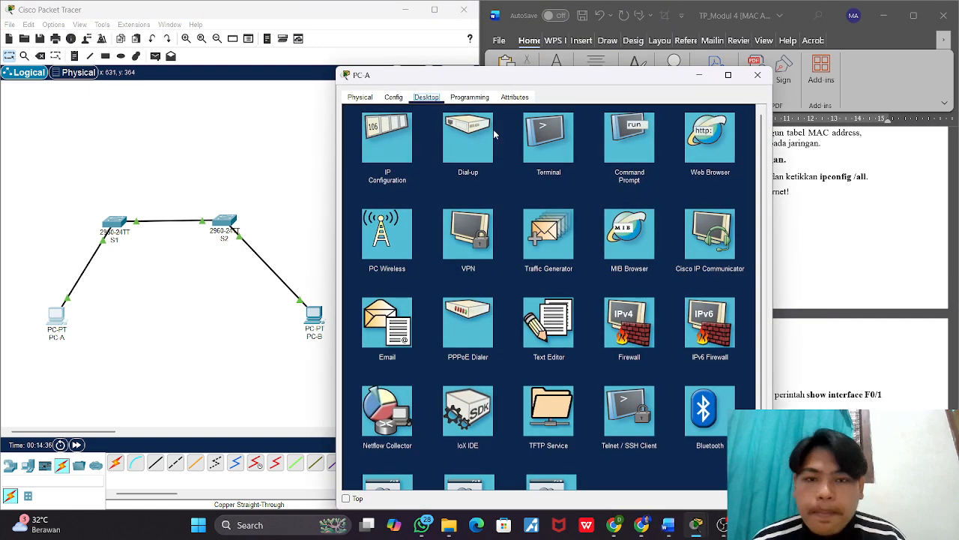
left_click(636, 148)
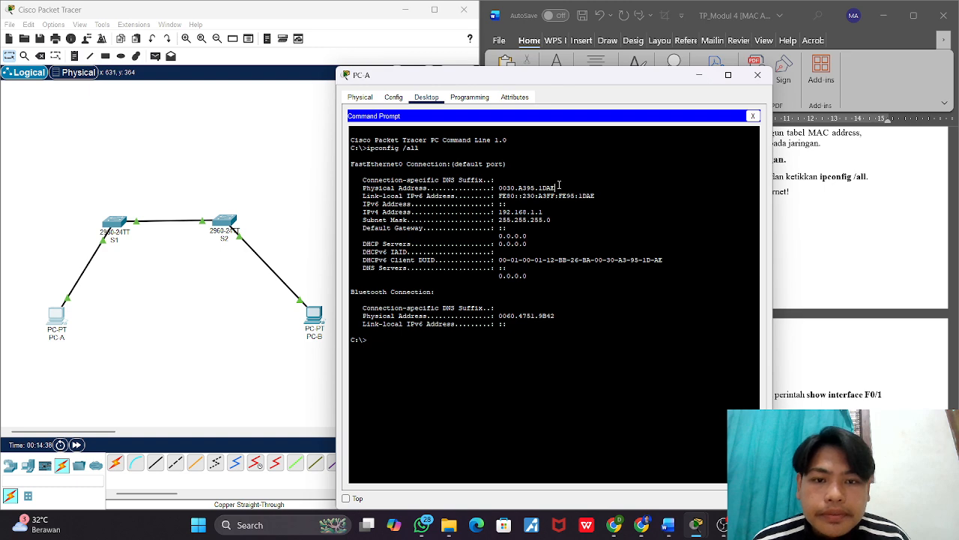
left_click_drag(556, 187, 499, 189)
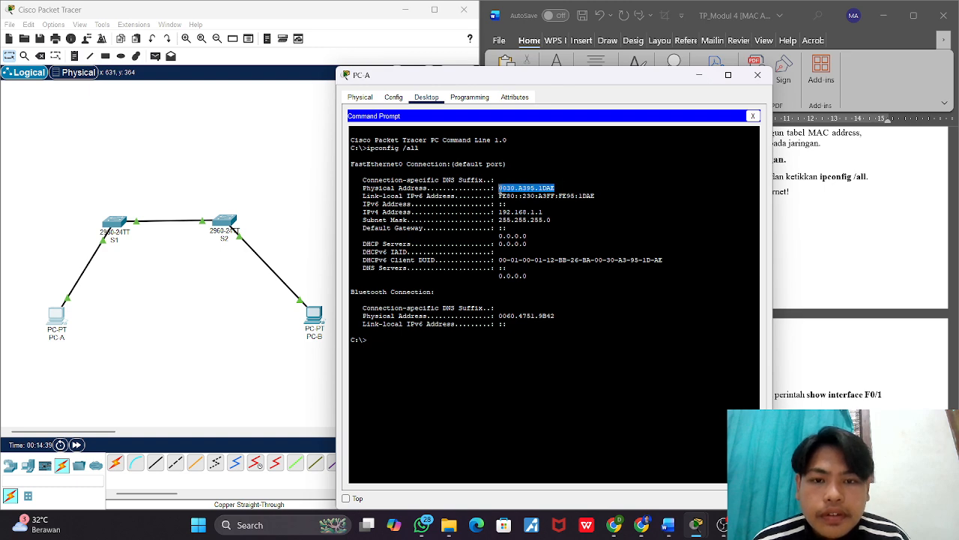
right_click(515, 189)
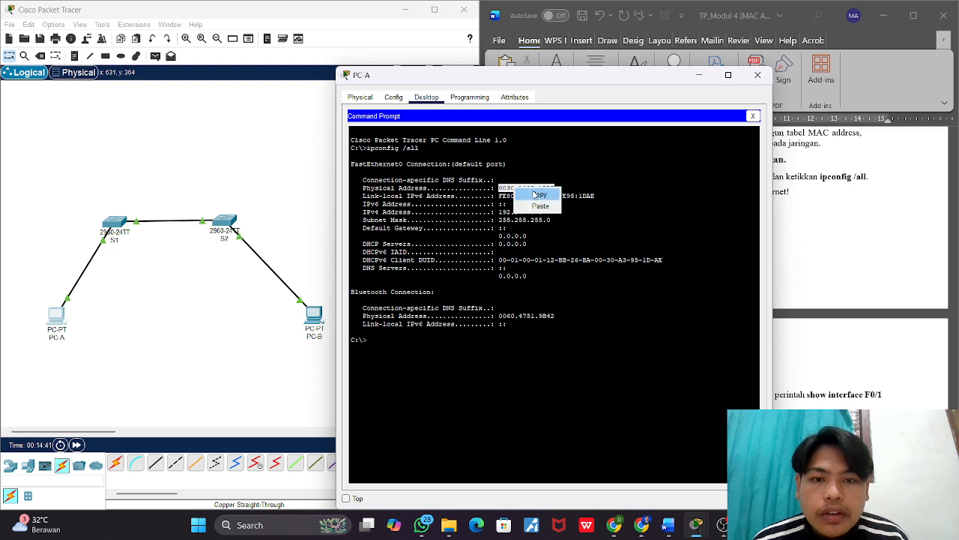
left_click(539, 194)
left_click(819, 210)
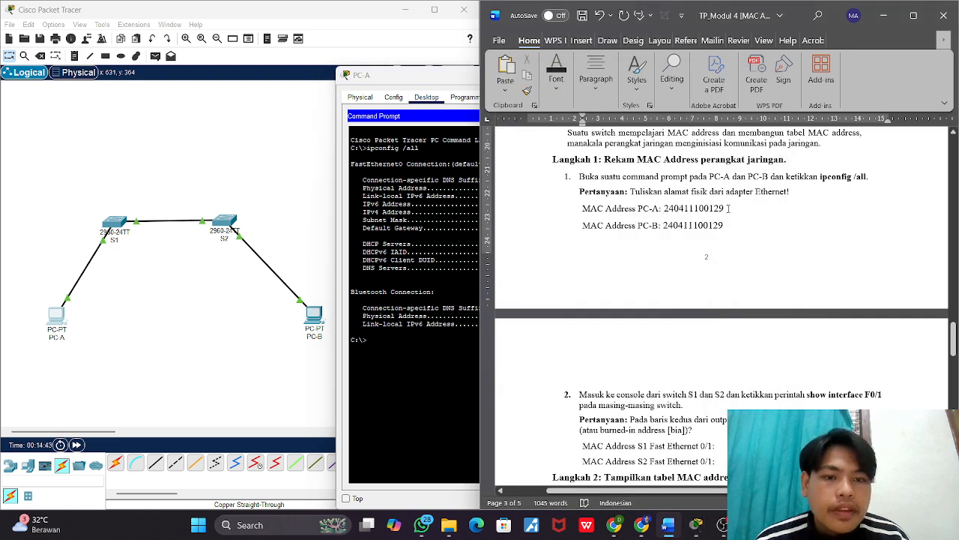
left_click_drag(728, 209, 663, 212)
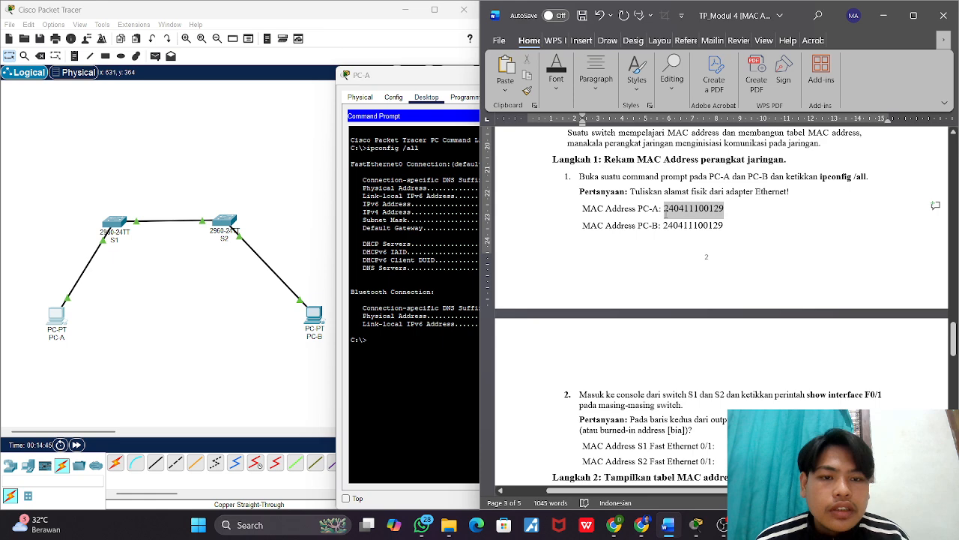
key("ctrl+v")
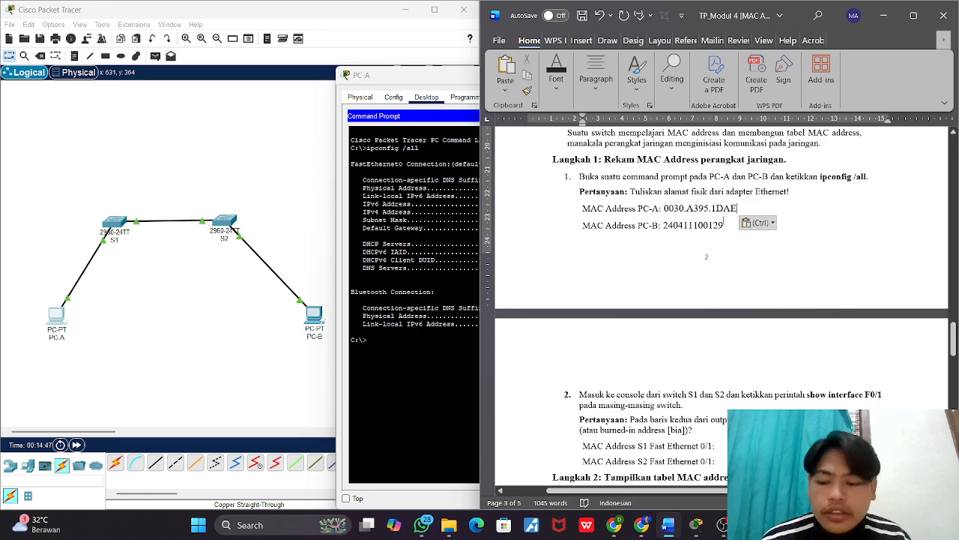
key("alt+Tab")
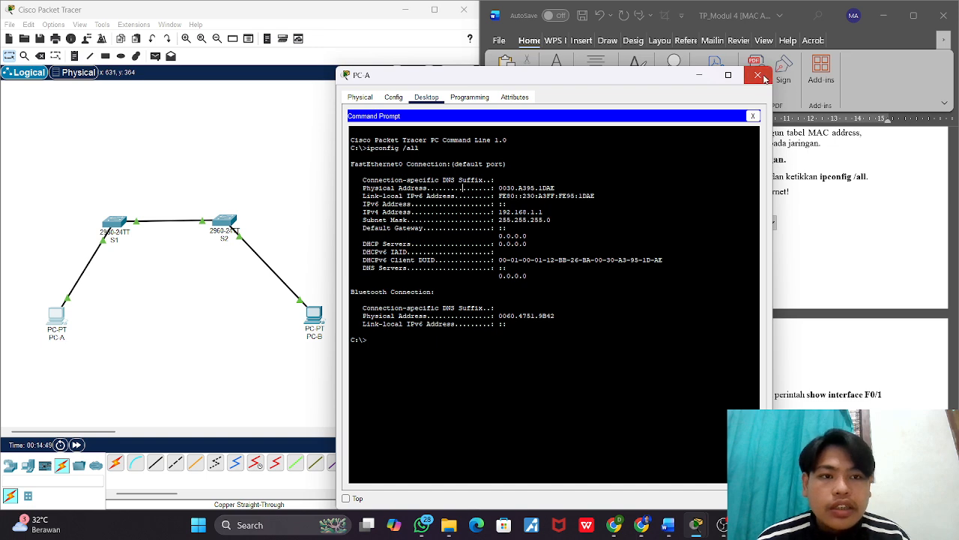
left_click(758, 75)
Step: Replace the MAC Address PC-B answer in the Word worksheet with PC-B's copied FastEthernet0 physical address 00E0.8F54.DE66, and close the PC-B window
left_click(315, 314)
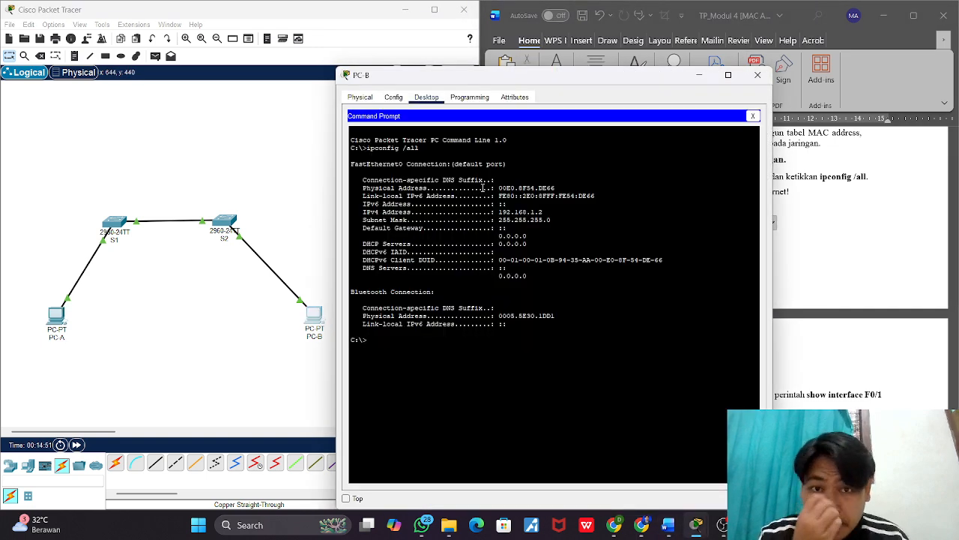
left_click_drag(555, 189, 500, 192)
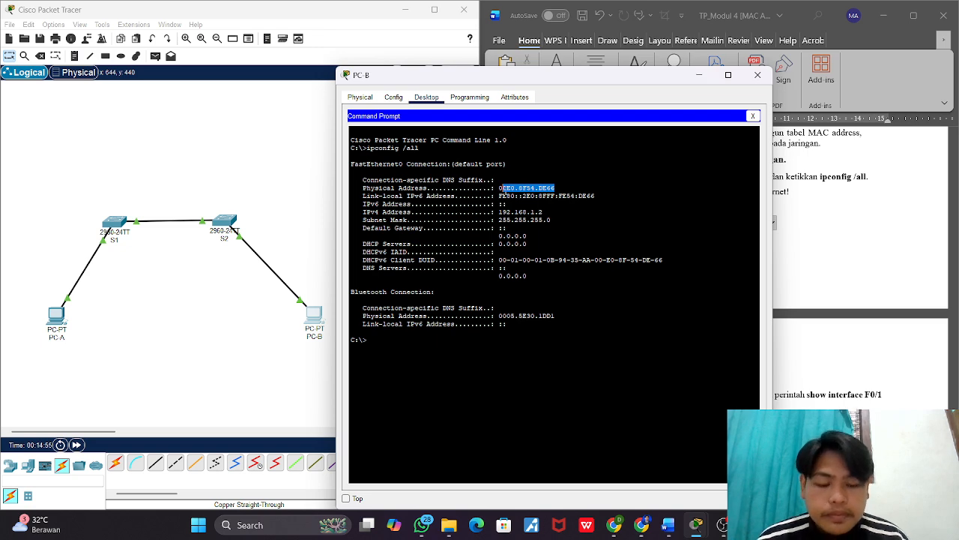
left_click_drag(498, 189, 555, 188)
right_click(545, 187)
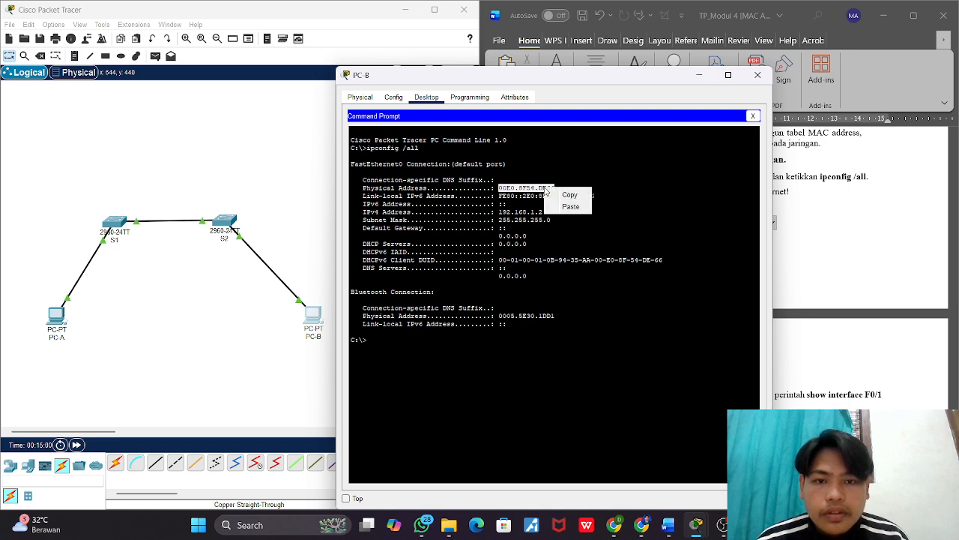
left_click(572, 193)
left_click(790, 224)
left_click_drag(739, 227, 664, 227)
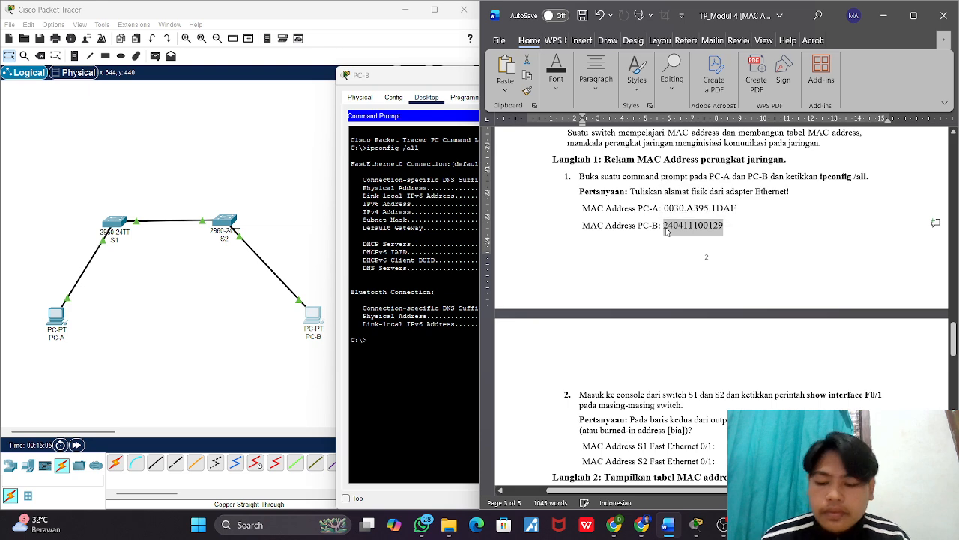
key("ctrl+v")
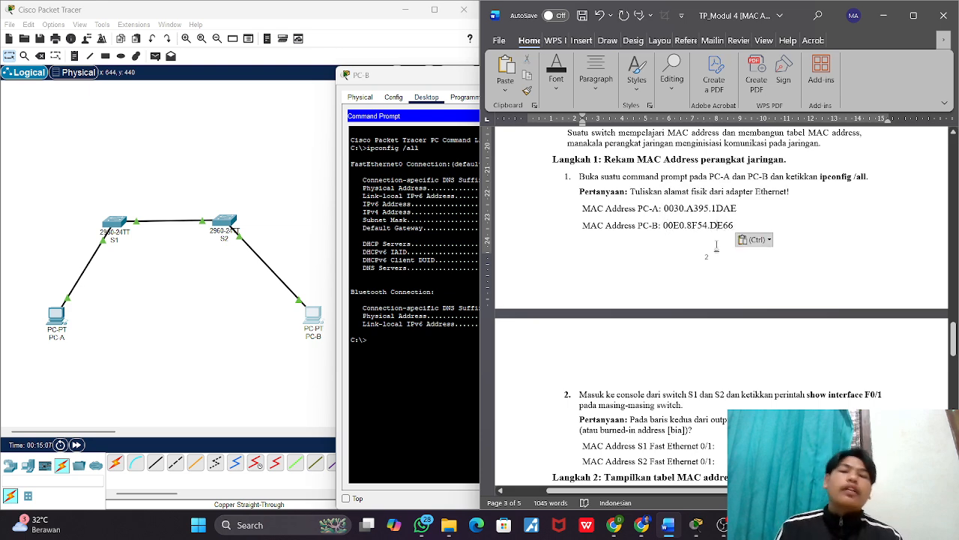
key("alt+Tab")
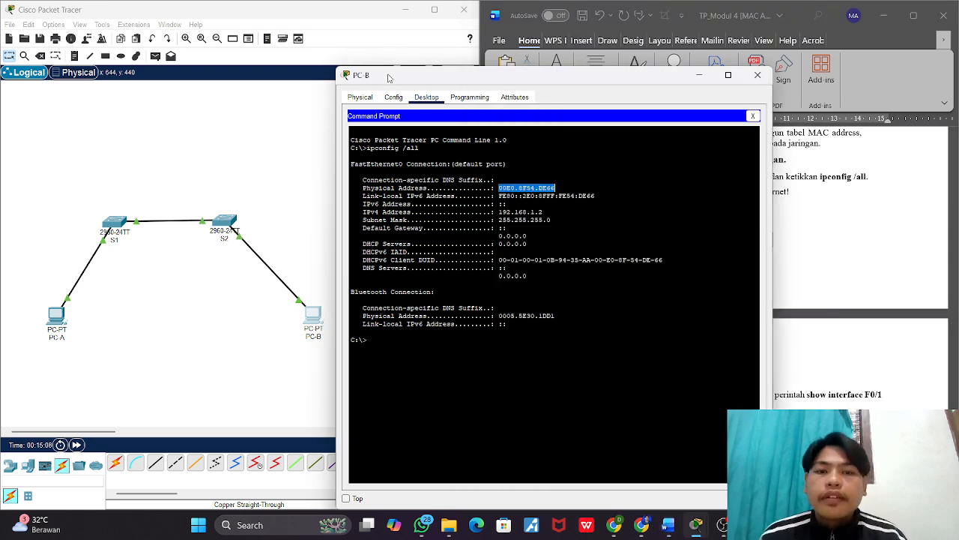
left_click(758, 75)
Step: Open switch S1's command-line interface and move its window clear of the worksheet's question about the switches' hardware addresses
scroll(664, 249, "down", 3)
scroll(664, 249, "down", 1)
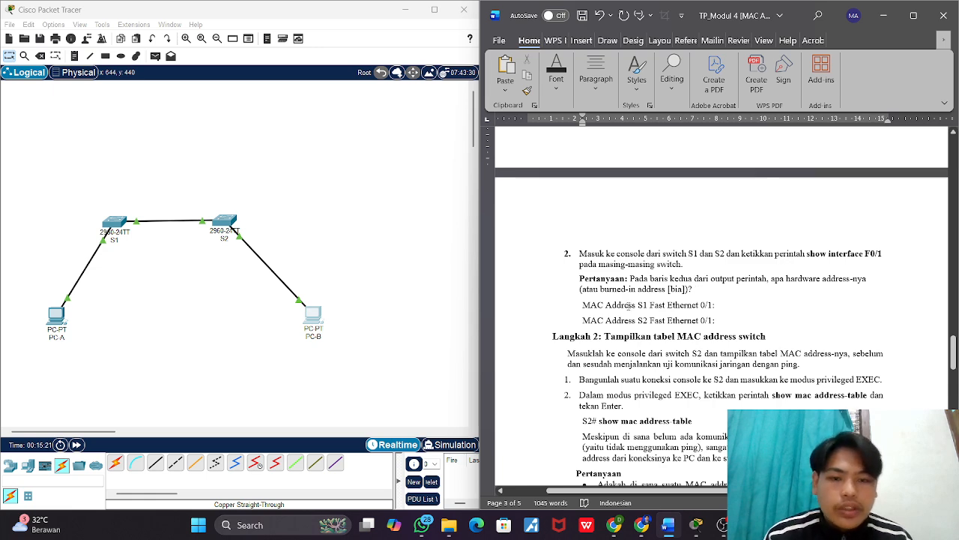
left_click(283, 267)
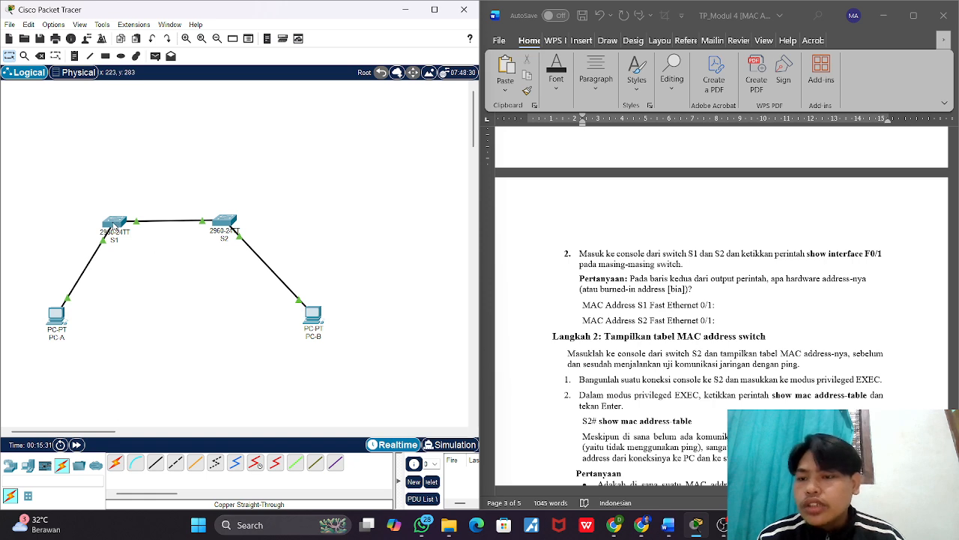
left_click(115, 225)
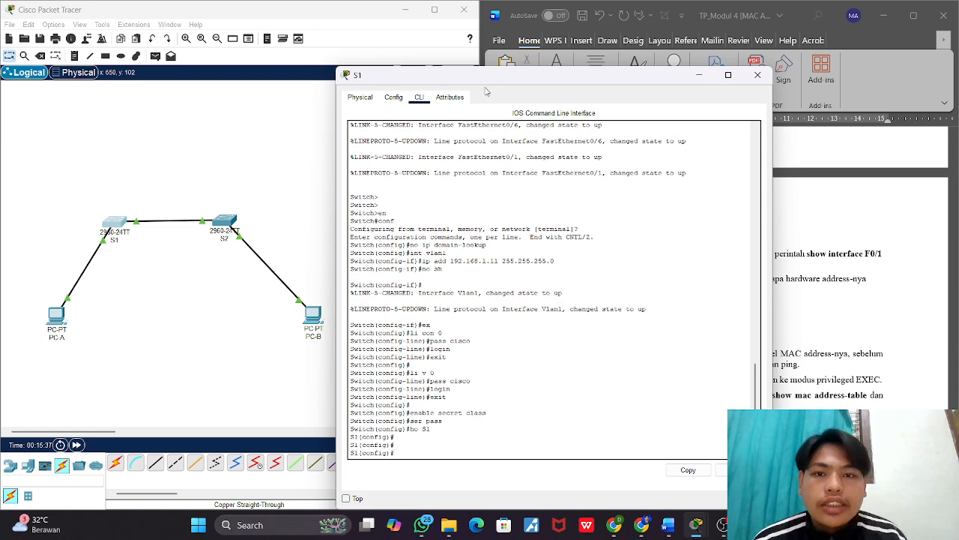
left_click_drag(504, 79, 281, 58)
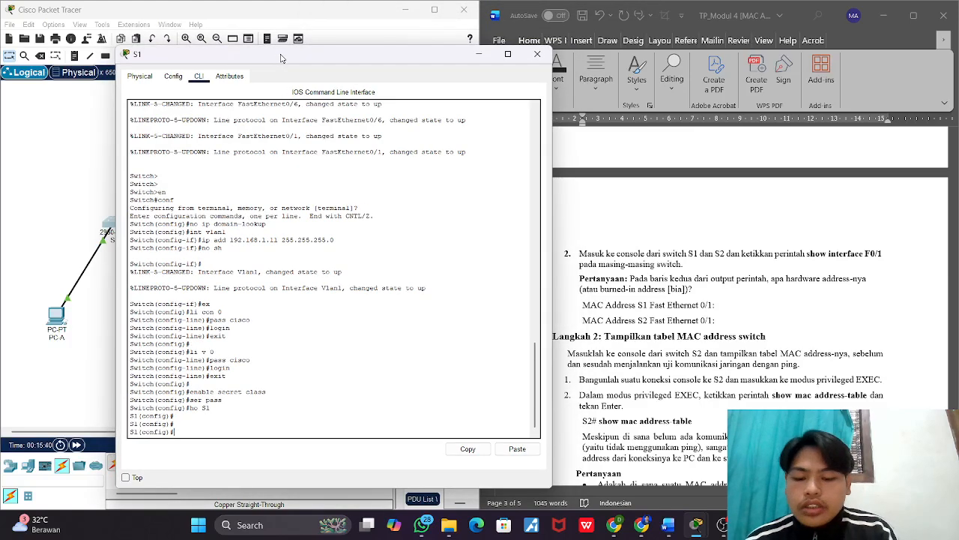
Step: Try to display the FastEthernet0/1 details from S1's global configuration mode with sh int f0/1 and show int f0/1
type("sh")
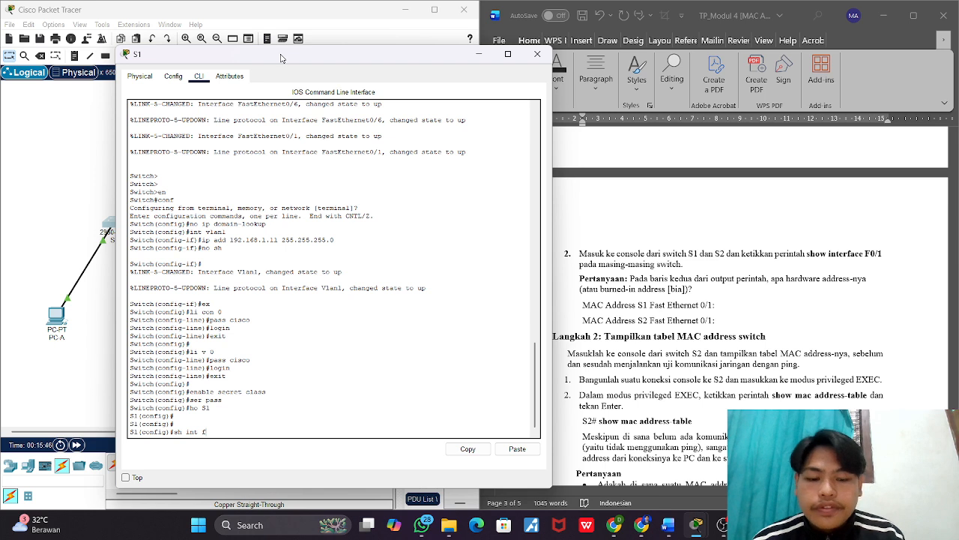
type("int f0/1")
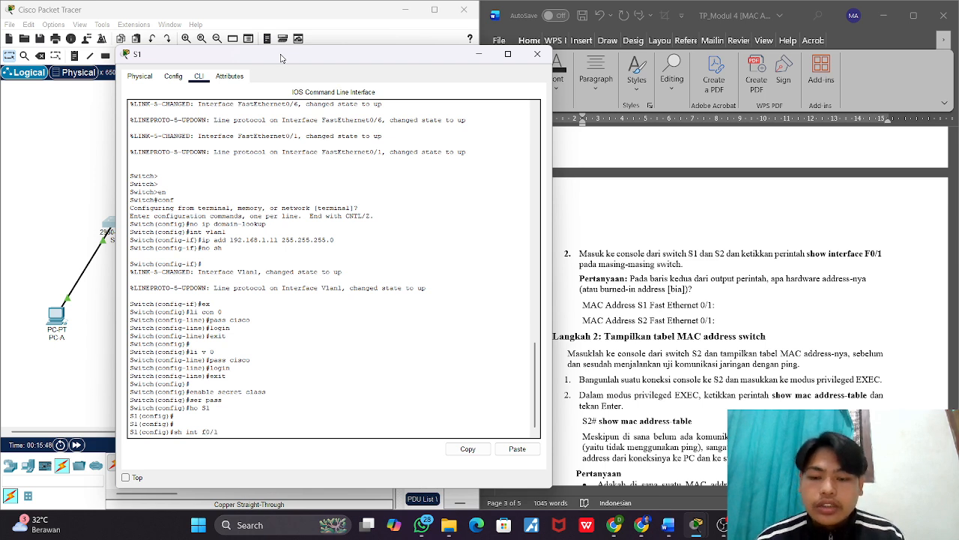
key("Return")
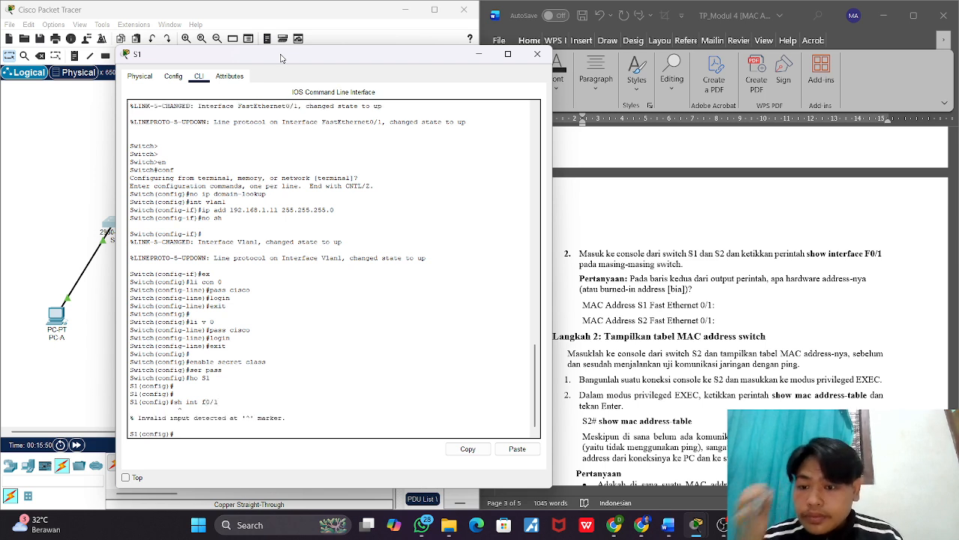
key("Up")
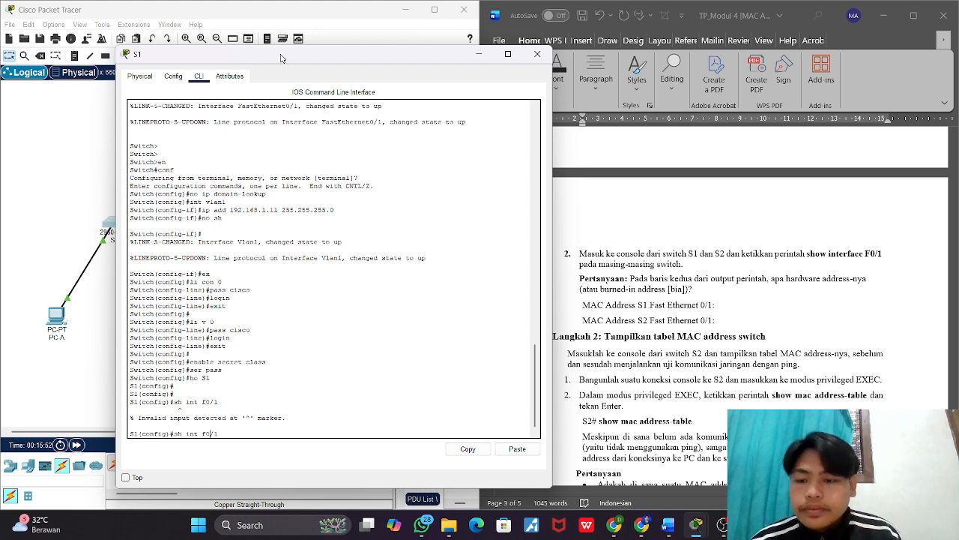
type("ow")
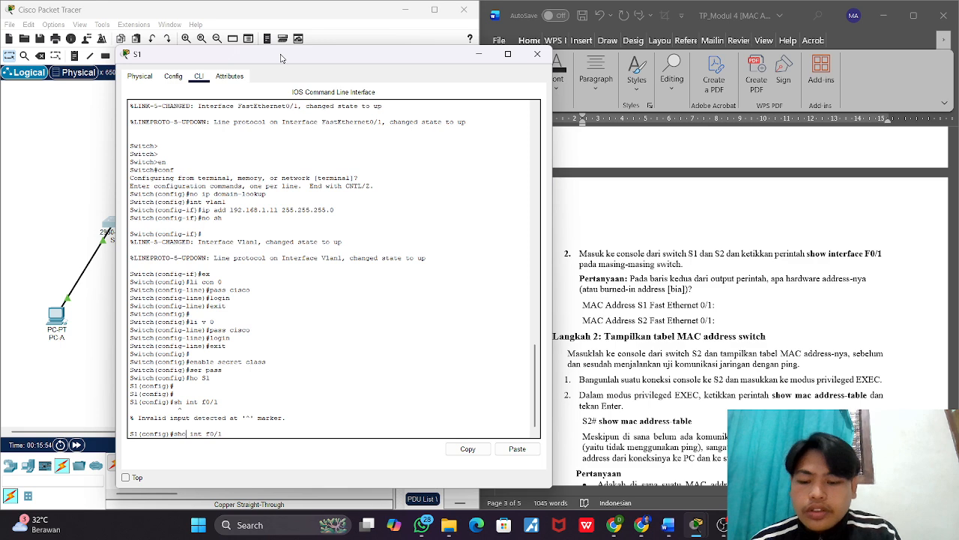
key("Return")
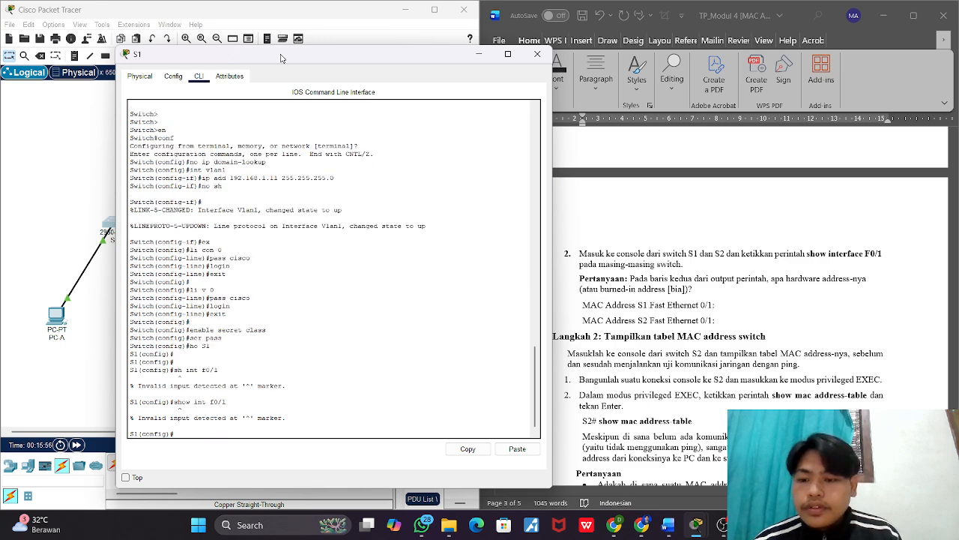
Step: Leave S1's global configuration mode with ex and run sh int f0/1 in privileged EXEC mode
type("ex")
key("Return")
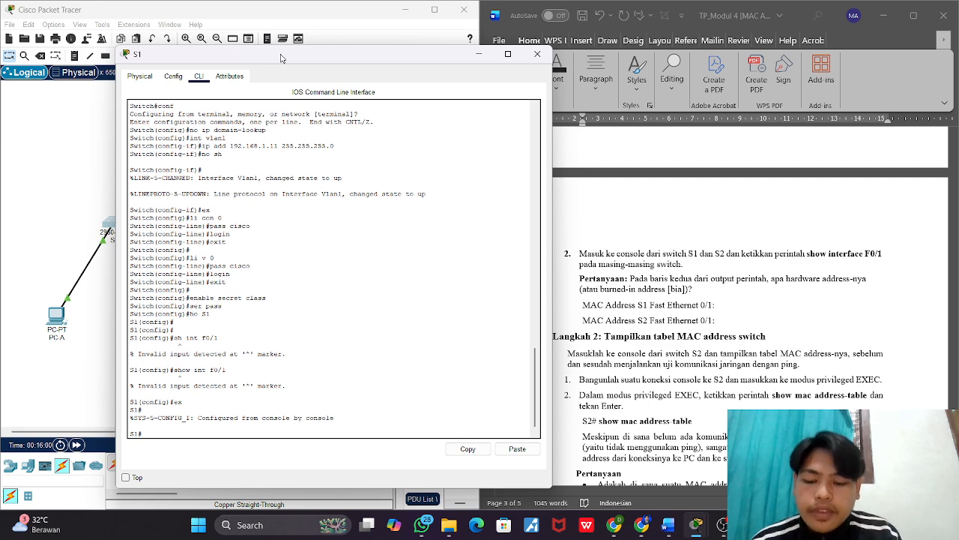
type("sh")
key("BackSpace")
type("conf")
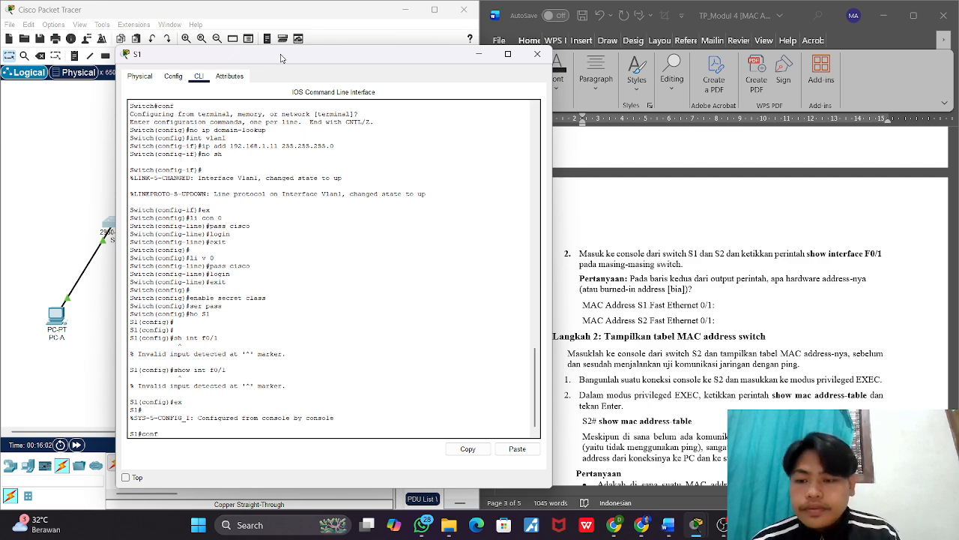
key("BackSpace")
key("Up")
key("Up")
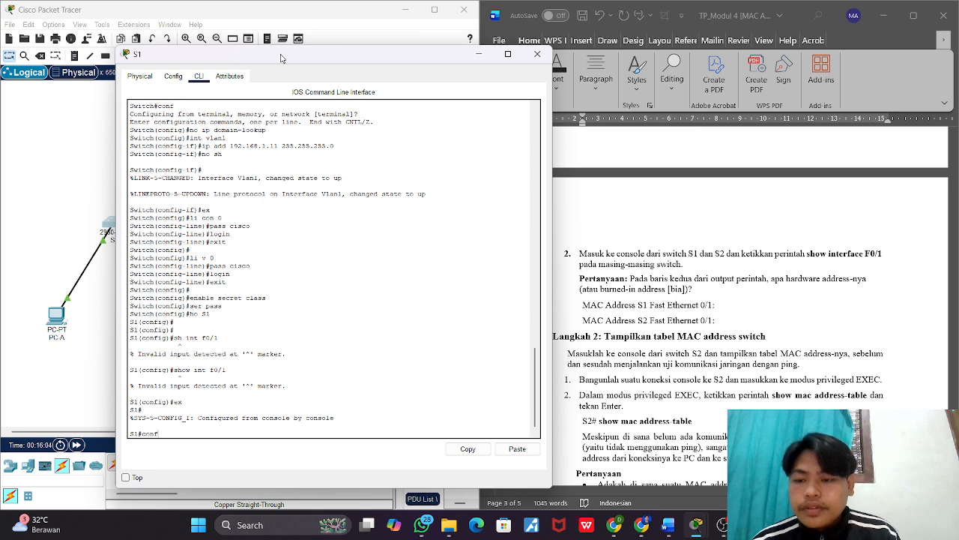
key("BackSpace")
key("BackSpace")
key("BackSpace")
type("sh")
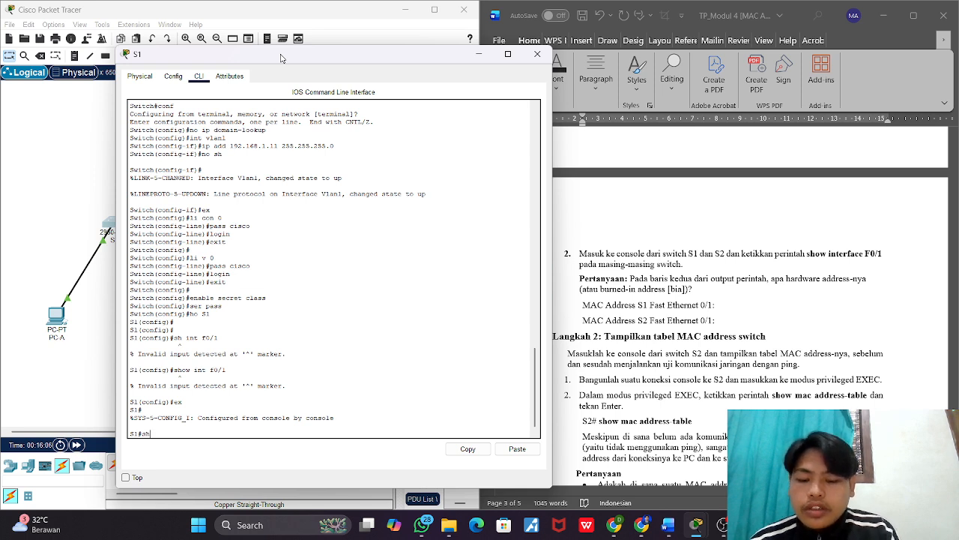
type(" int")
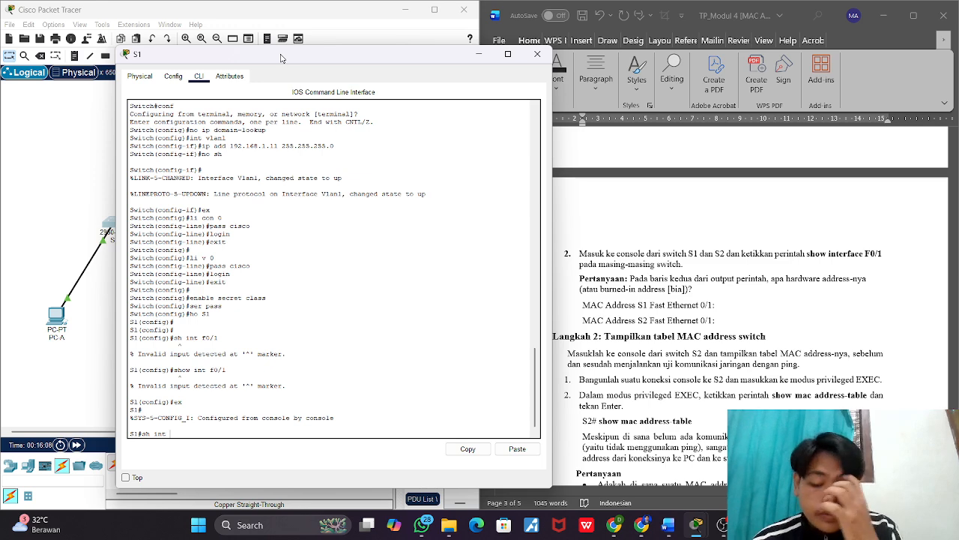
type(" f")
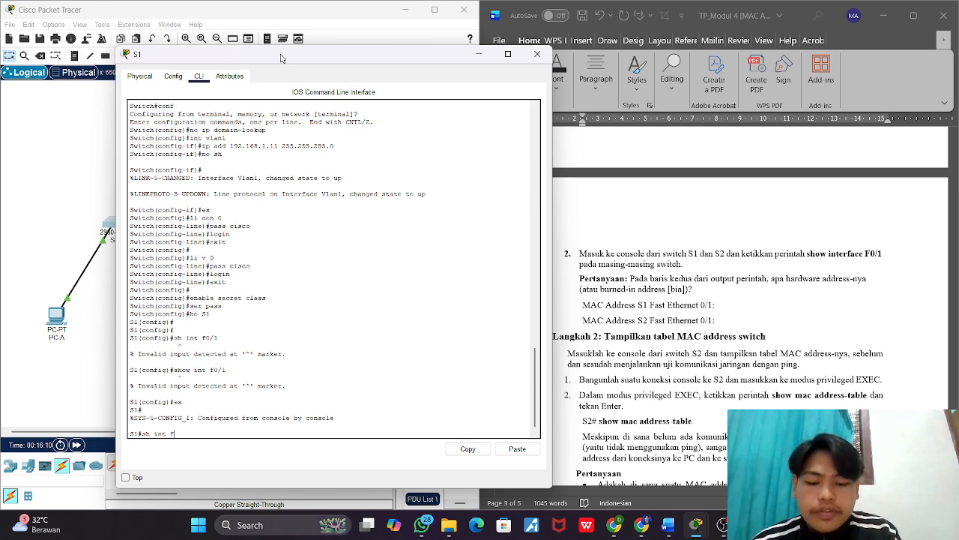
type("0/1")
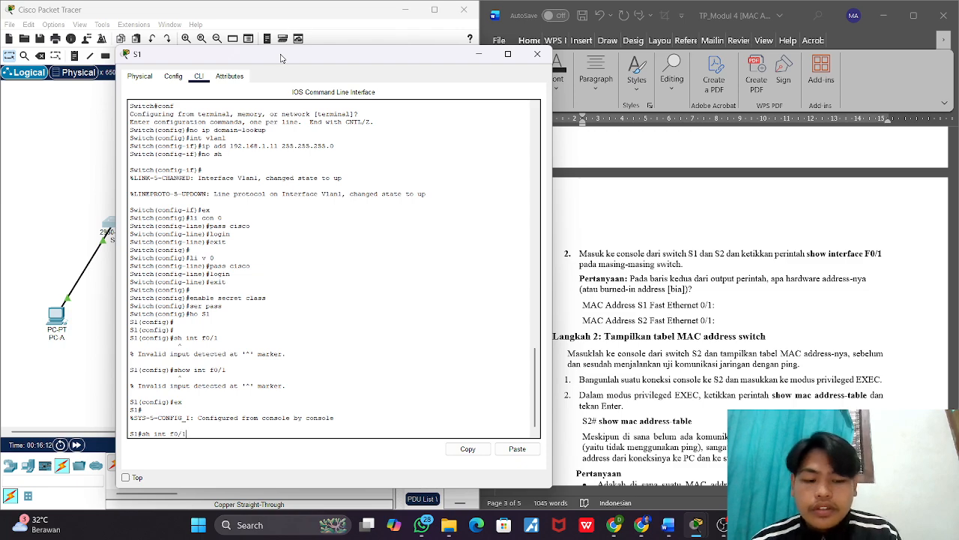
key("Return")
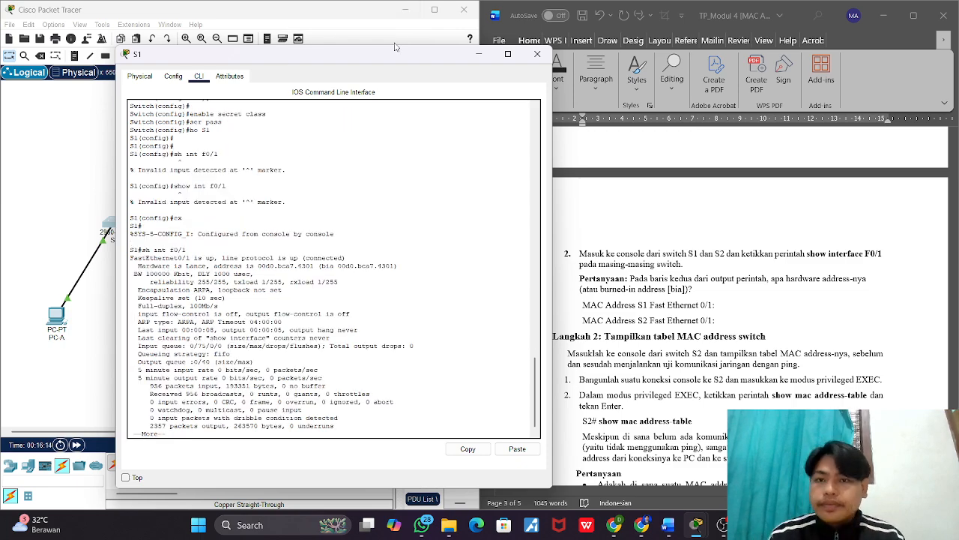
Step: Copy the text "address is 00d0.bca7.4301 (bia 00d0.bca7.4301" from the hardware line of S1's FastEthernet0/1 output
left_click_drag(388, 59, 346, 53)
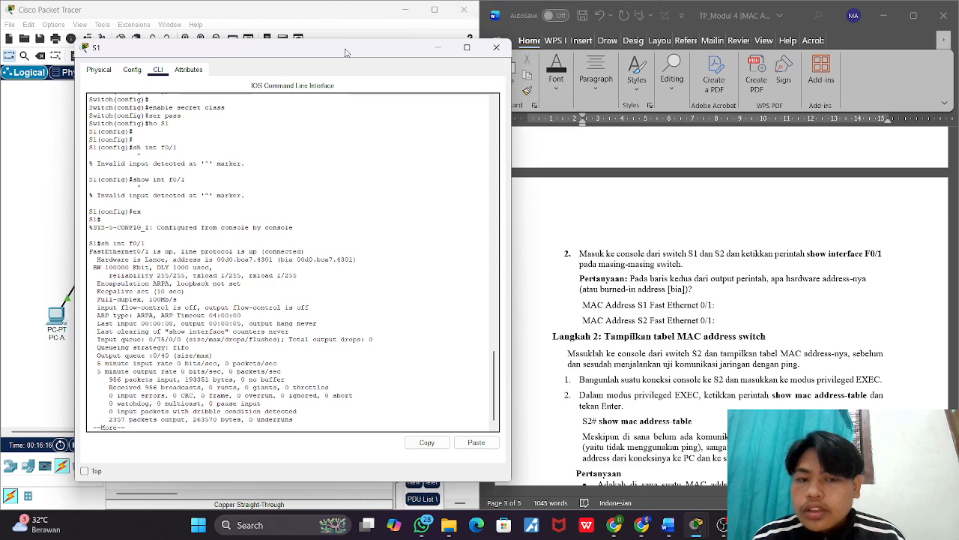
scroll(649, 282, "down", 1)
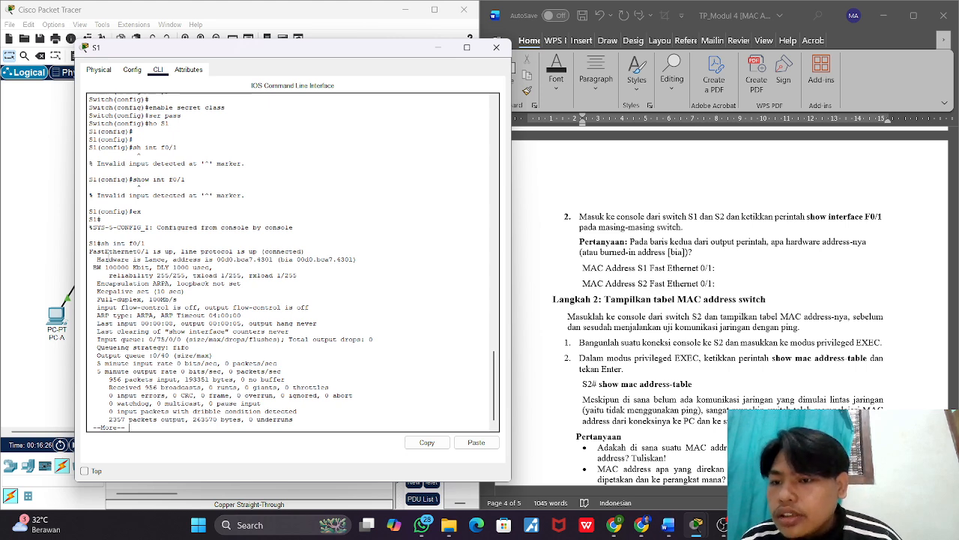
left_click_drag(105, 258, 356, 260)
left_click(177, 259)
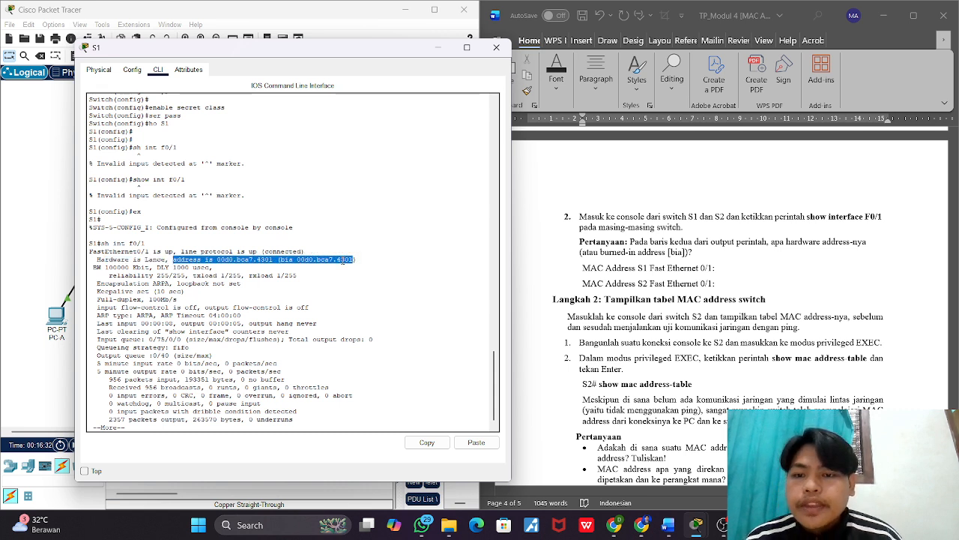
right_click(344, 259)
left_click(369, 268)
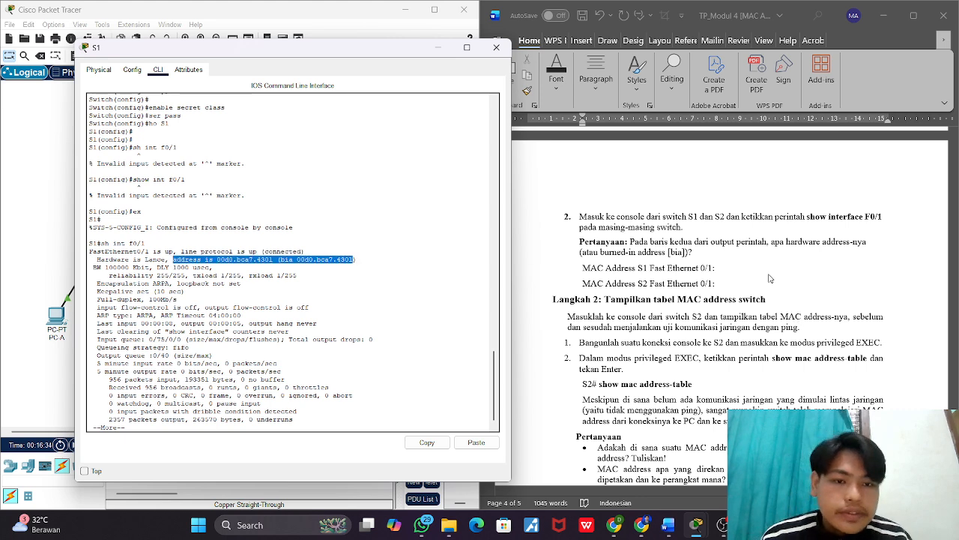
right_click(339, 260)
left_click(357, 263)
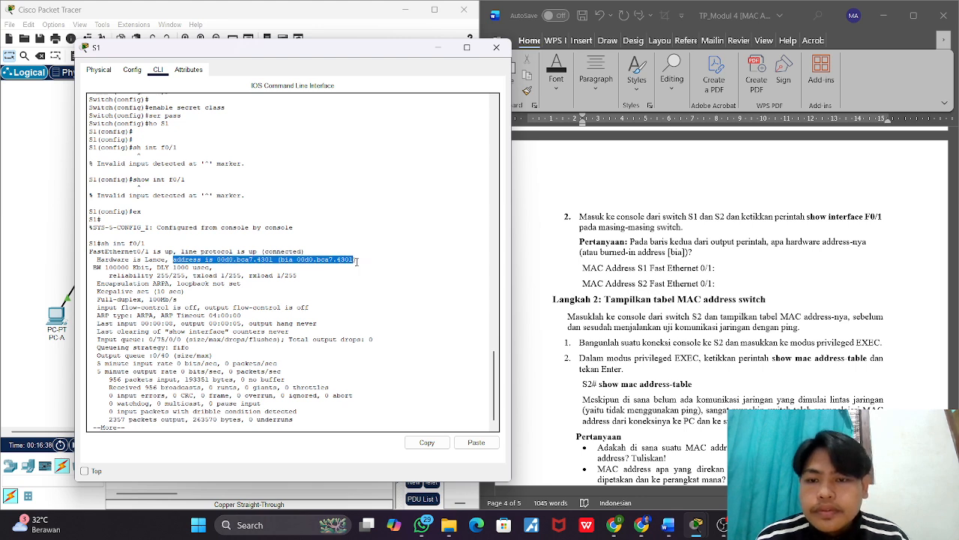
Step: Paste the copied address as the worksheet's MAC Address S1 Fast Ethernet 0/1 answer, add the closing parenthesis, and close the S1 window
left_click(722, 269)
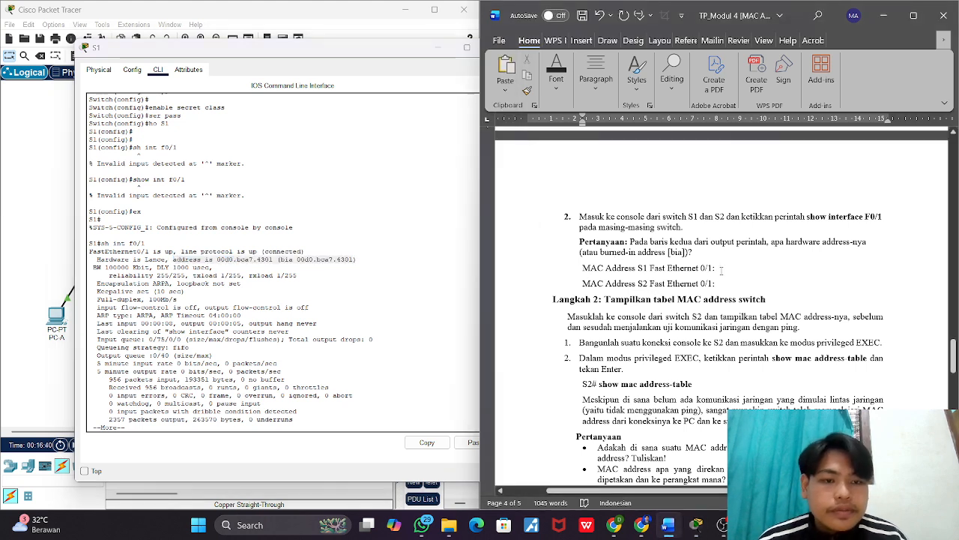
key("ctrl+v")
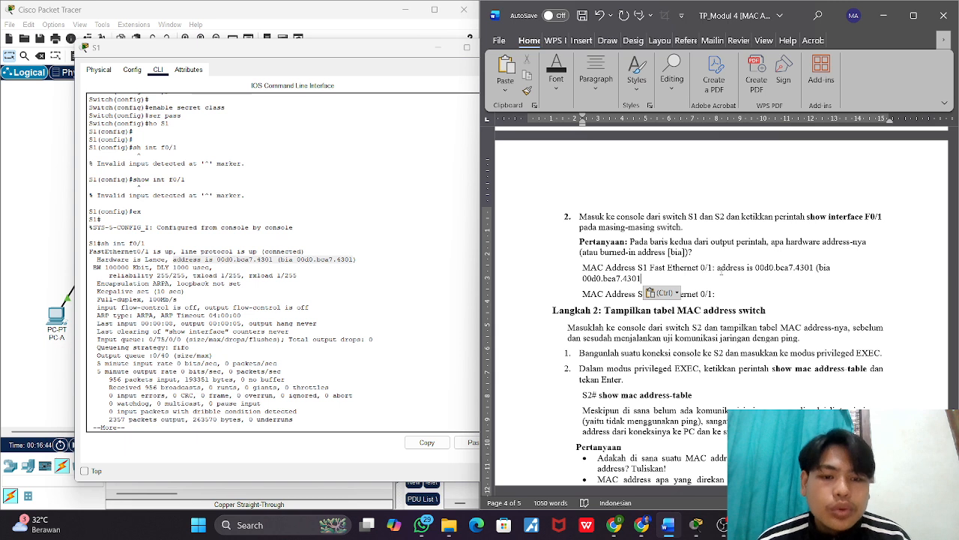
type(")")
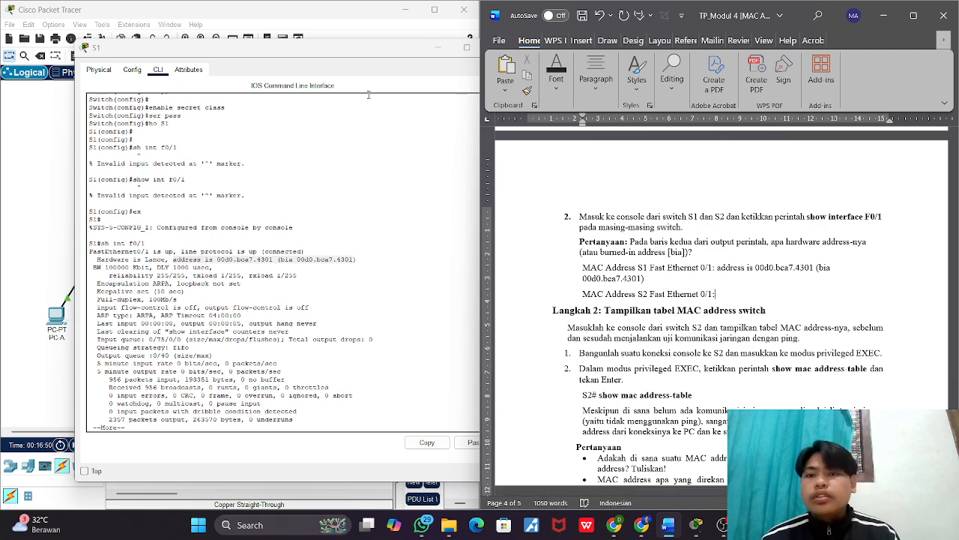
left_click(369, 94)
left_click(496, 47)
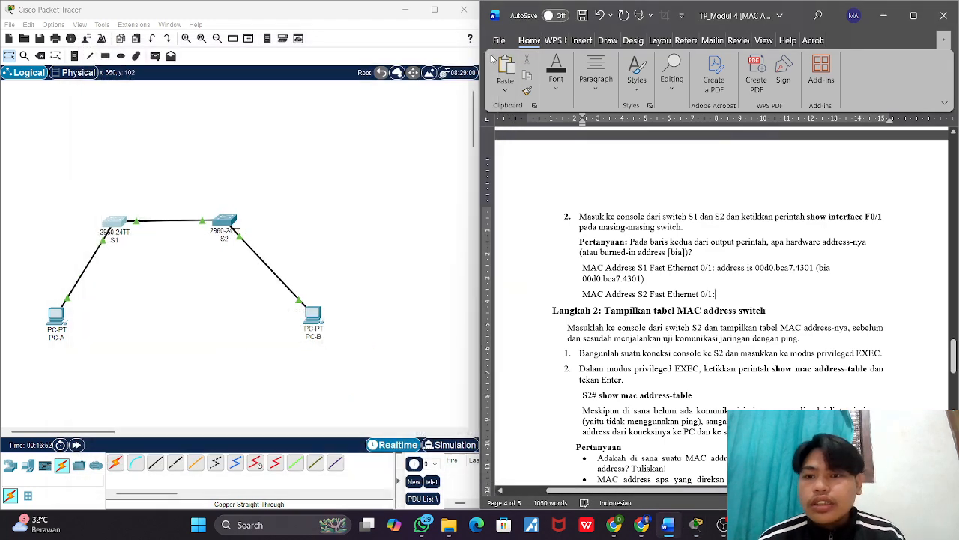
Step: Open switch S2's command-line interface, leave global configuration mode with ex, and run sh int f0/1 in privileged EXEC mode
left_click(222, 225)
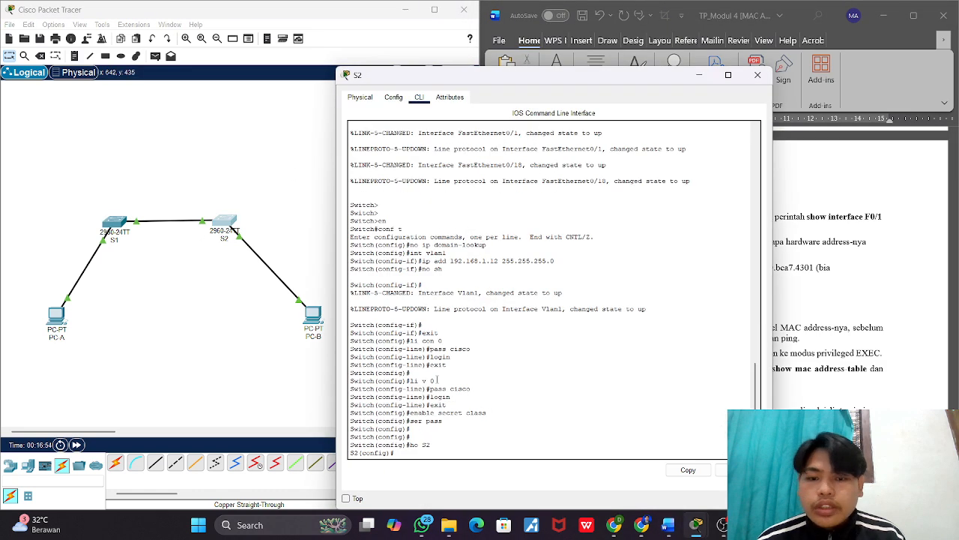
key("Return")
key("Return")
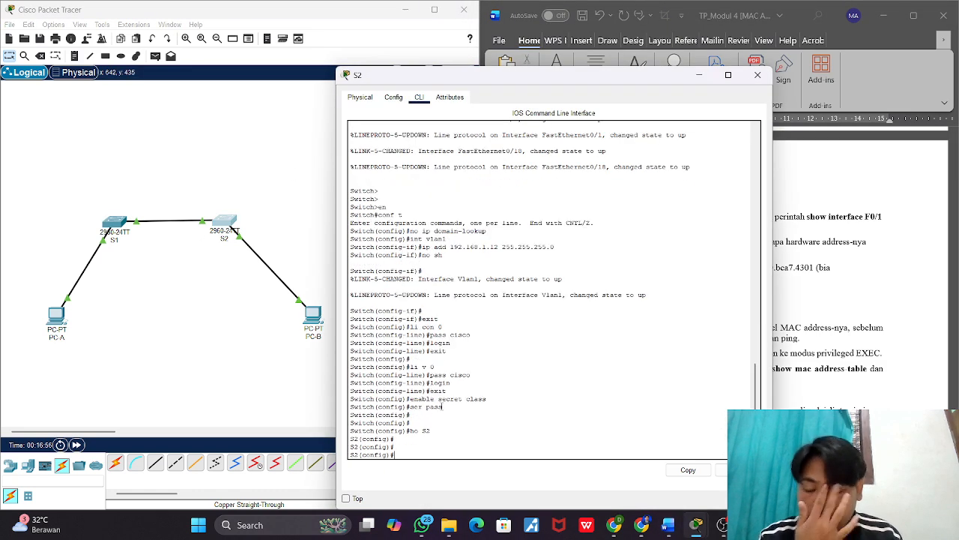
type("ex")
key("Return")
key("Return")
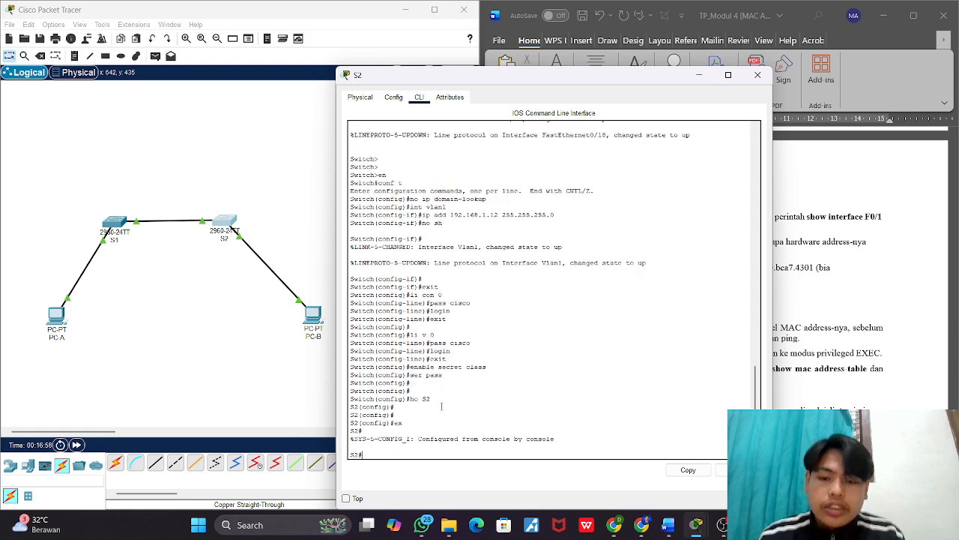
type("sh int")
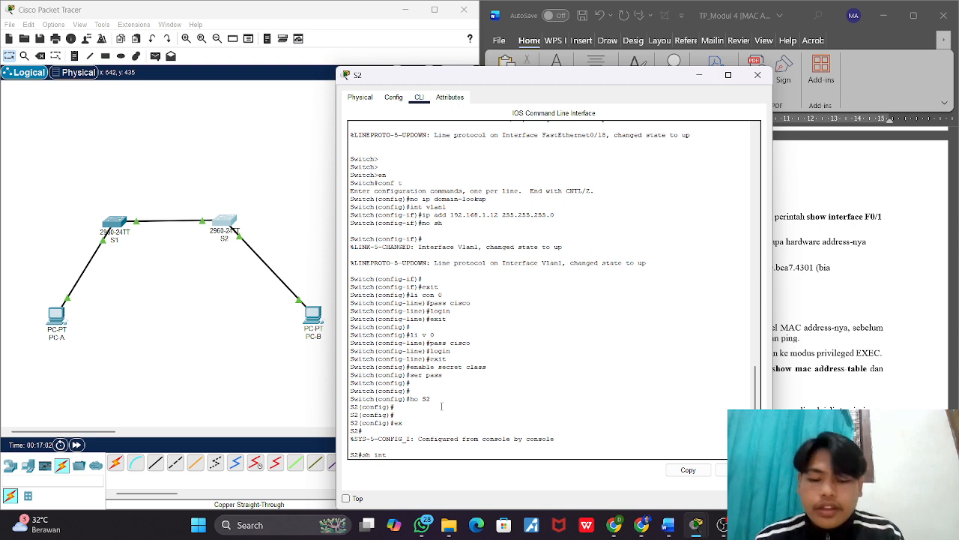
type(" f0/1")
key("Return")
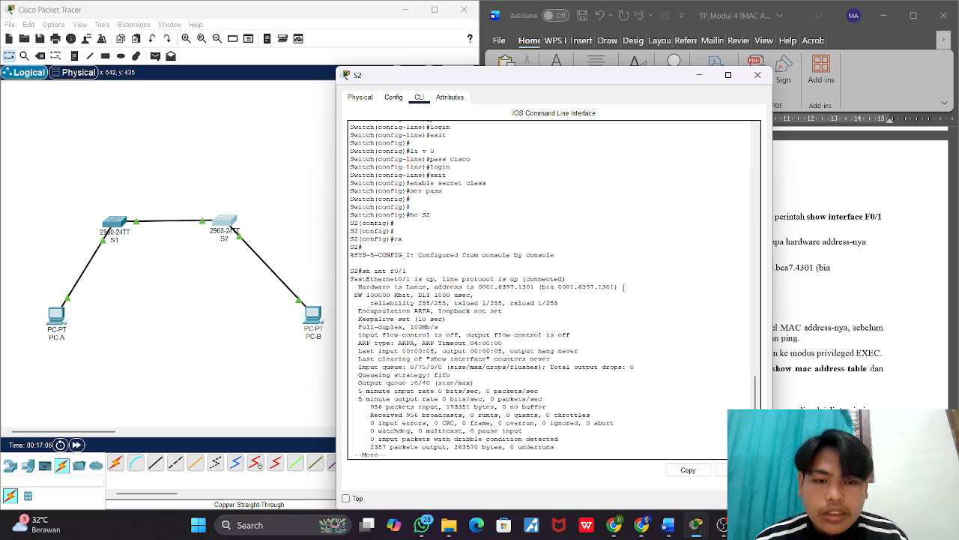
Step: Copy "address is 0001.6397.1301 (bia 0001.6397.1301)" from S2's output into the worksheet's MAC Address S2 Fast Ethernet 0/1 answer
left_click_drag(618, 287, 432, 289)
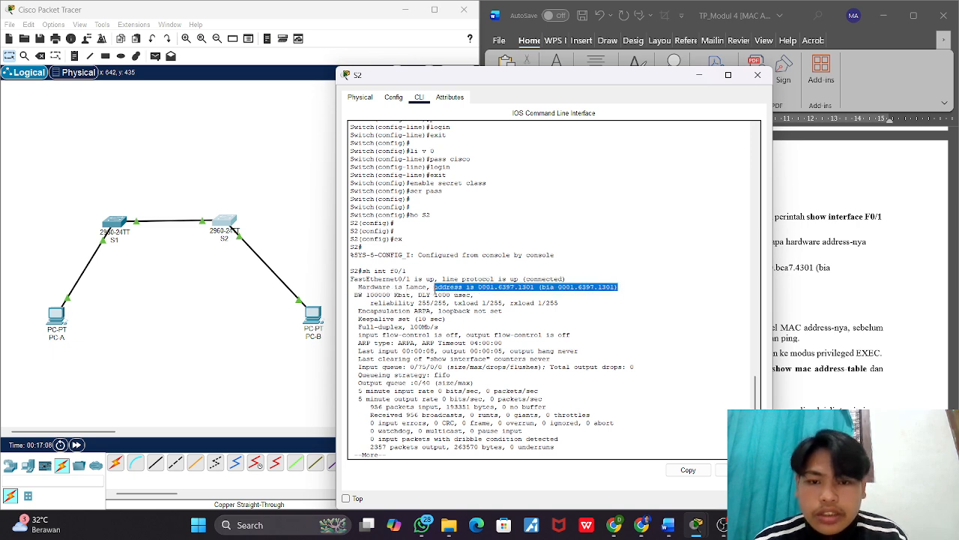
right_click(471, 287)
left_click(484, 292)
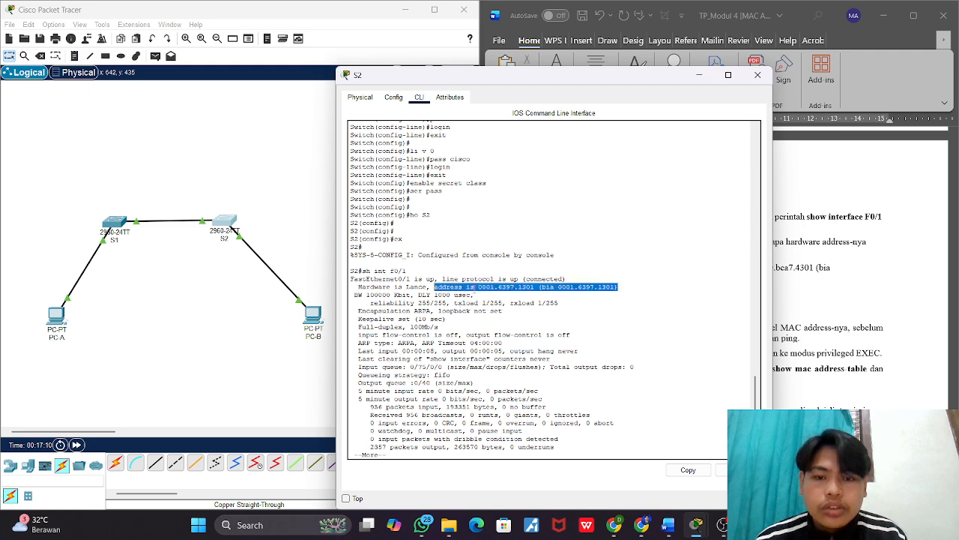
left_click(860, 304)
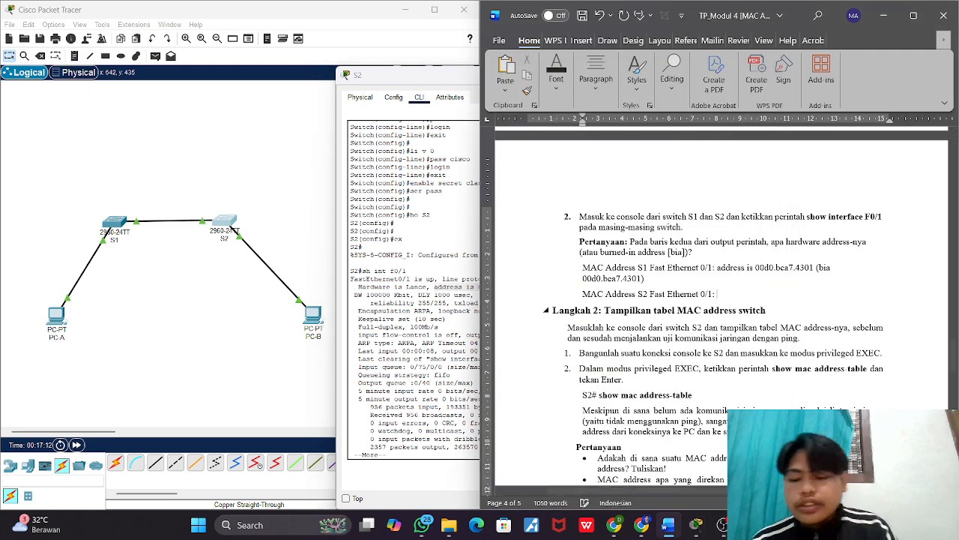
key("ctrl+v")
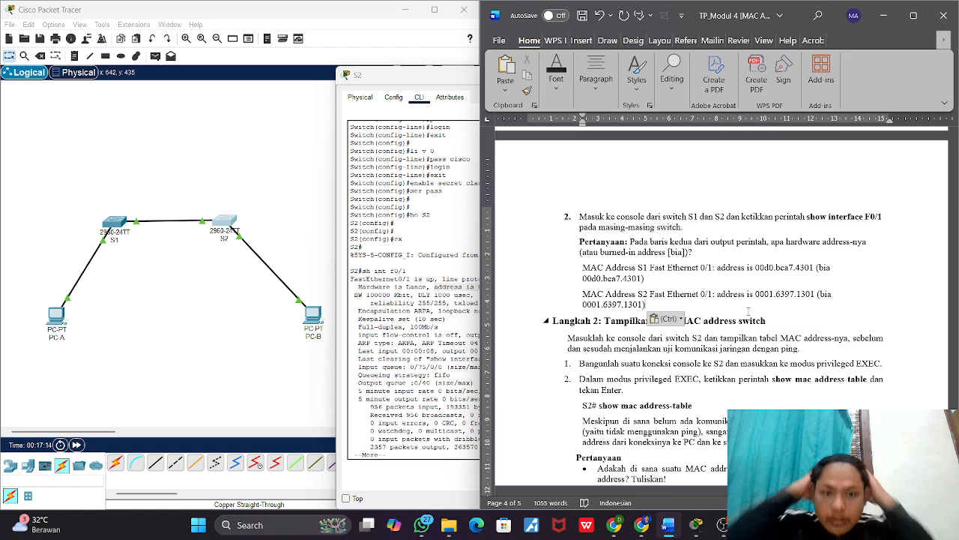
Step: Review the recorded switch addresses and read the worksheet's Langkah 2 instructions and questions about S2's MAC address table
scroll(733, 311, "down", 2)
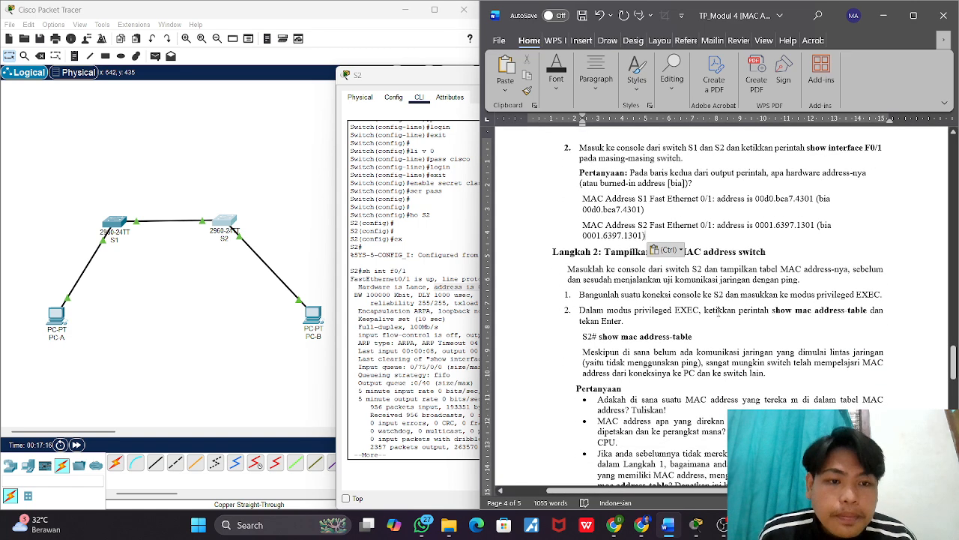
left_click(718, 311)
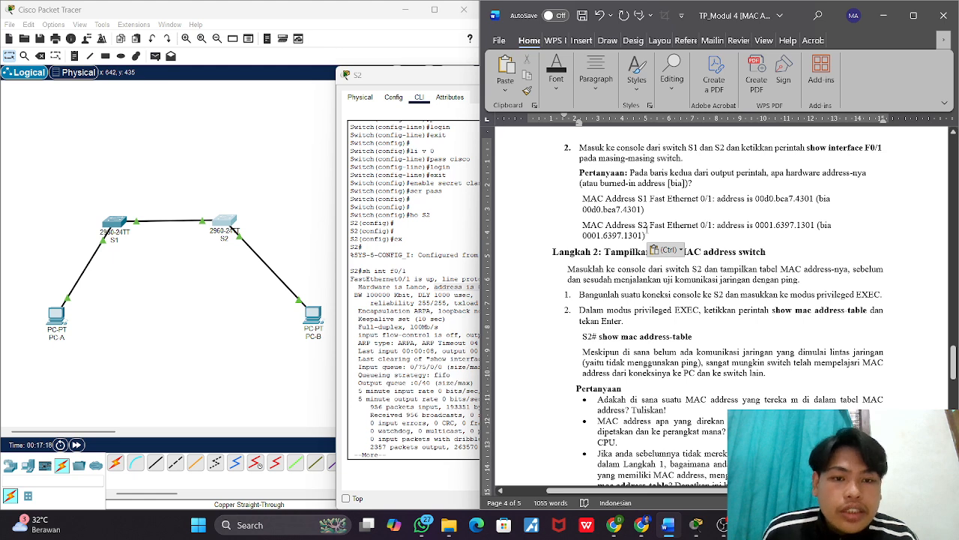
left_click_drag(649, 236, 583, 199)
left_click(698, 234)
scroll(698, 235, "down", 2)
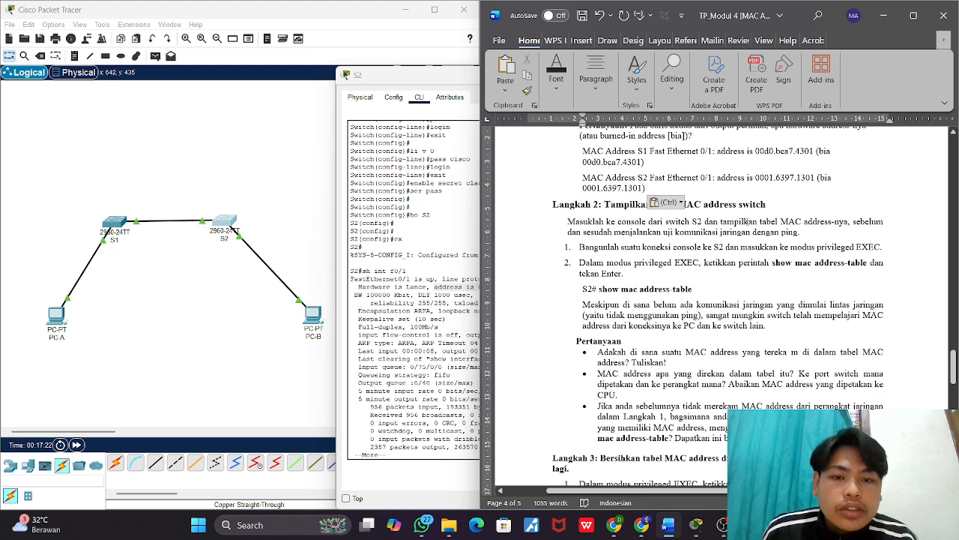
right_click(672, 287)
left_click(602, 269)
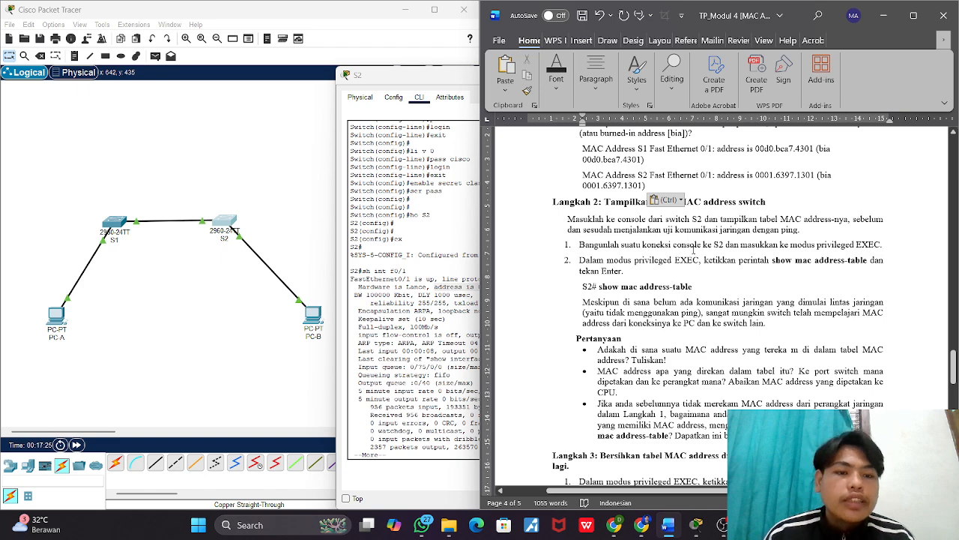
left_click(722, 202)
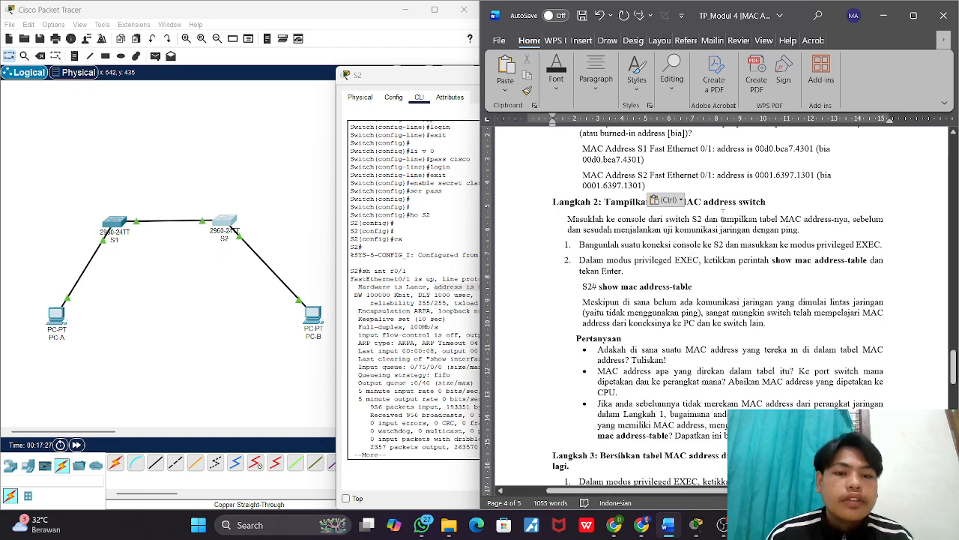
scroll(724, 210, "down", 2)
scroll(706, 213, "up", 1)
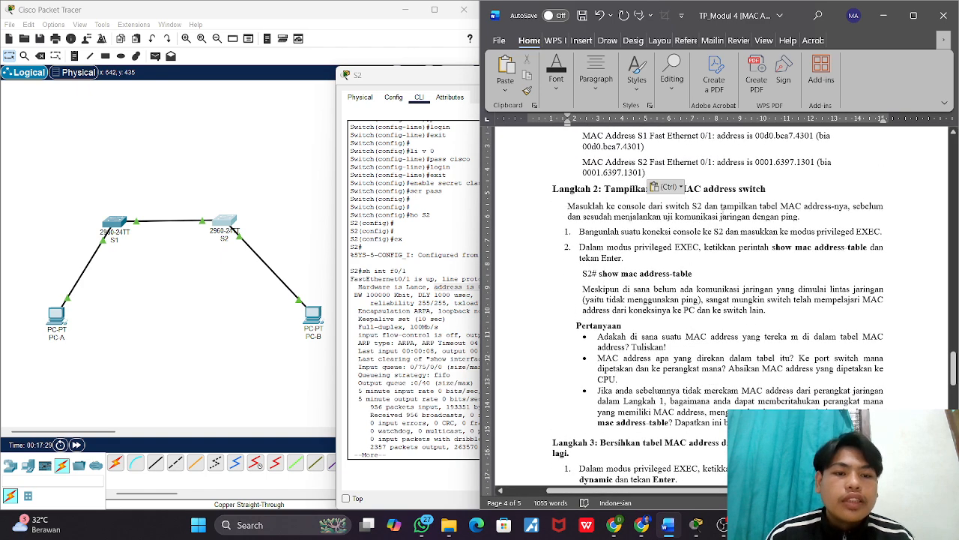
scroll(617, 222, "down", 1)
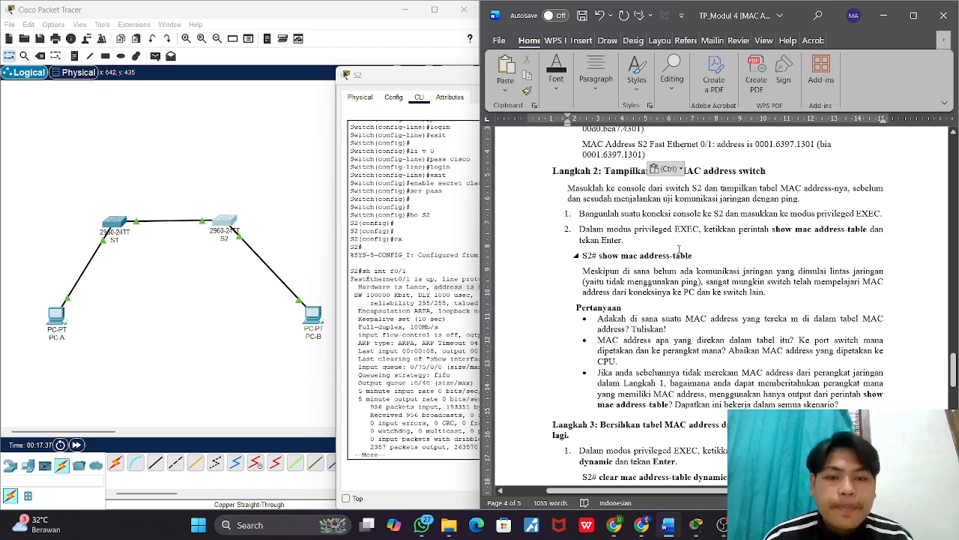
scroll(679, 248, "down", 1)
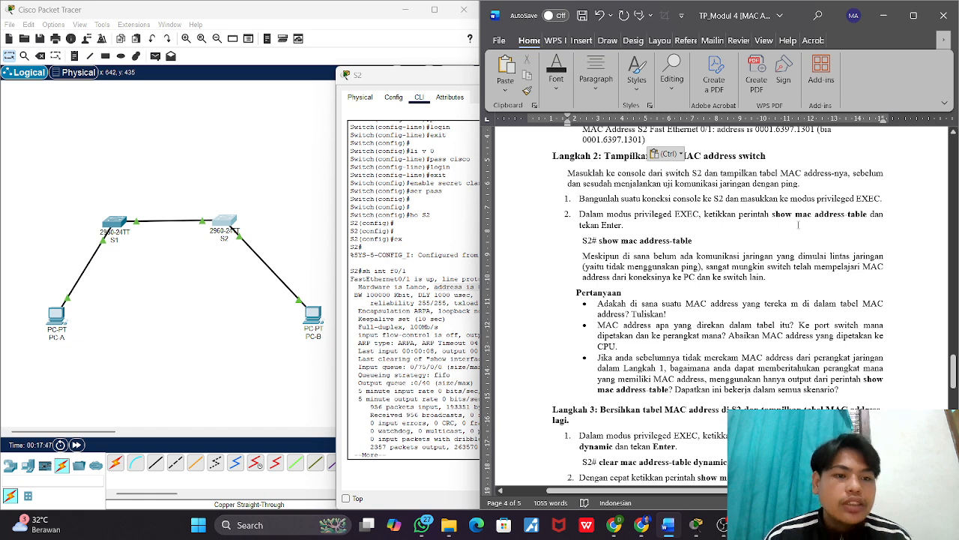
Step: Page through the rest of S2's FastEthernet0/1 output to return to the prompt, and run en
left_click(464, 232)
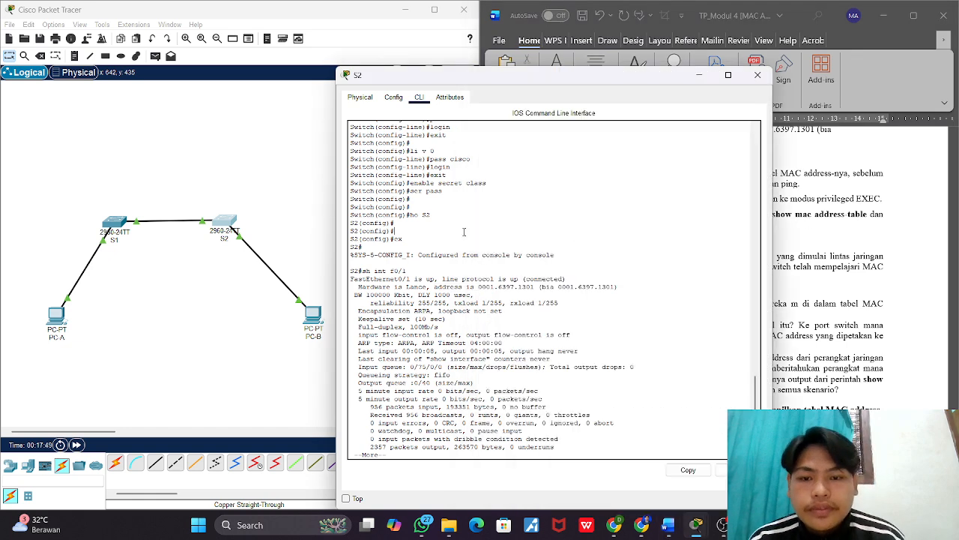
scroll(403, 282, "down", 1)
key("space")
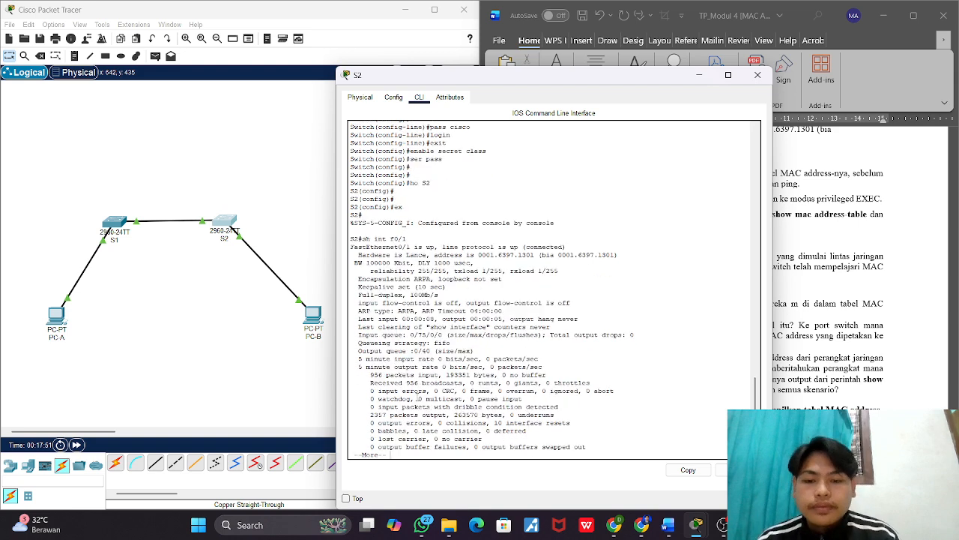
key("Return")
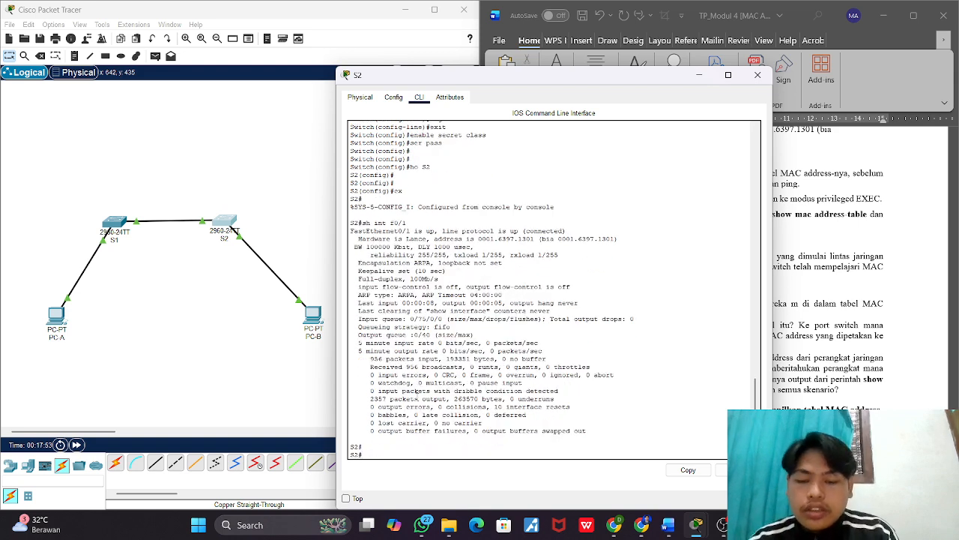
key("Return")
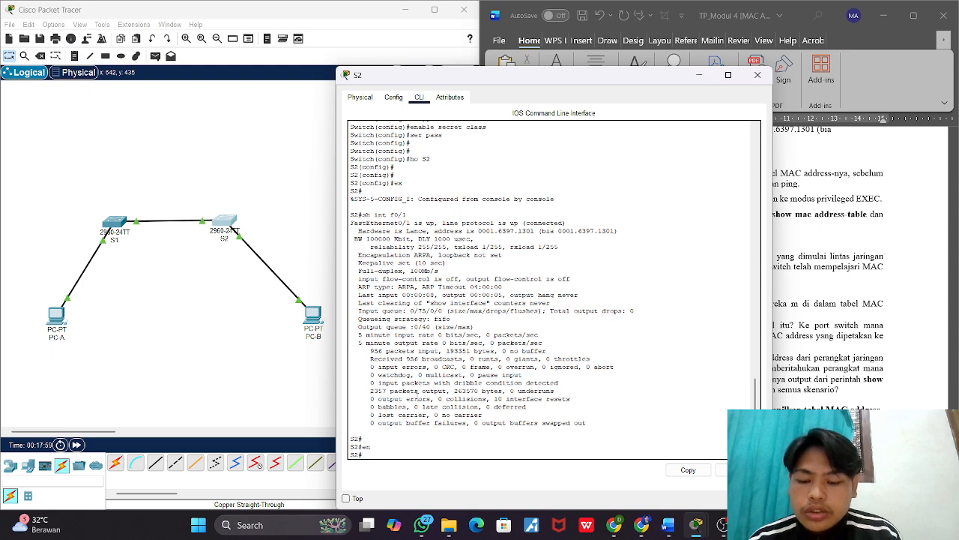
Step: Run show mac address-table in S2's privileged EXEC mode, checking the command against the worksheet's Langkah 2 instructions
type("show")
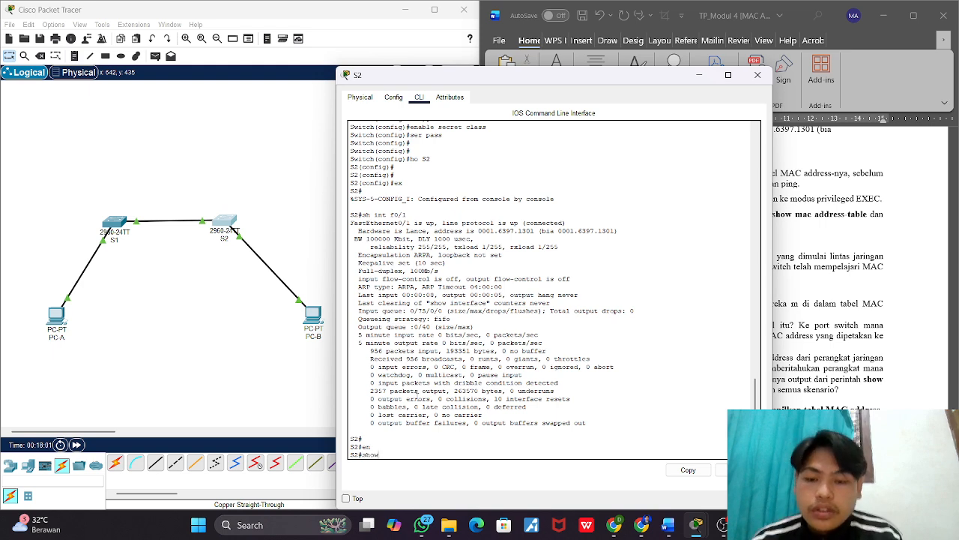
left_click(801, 338)
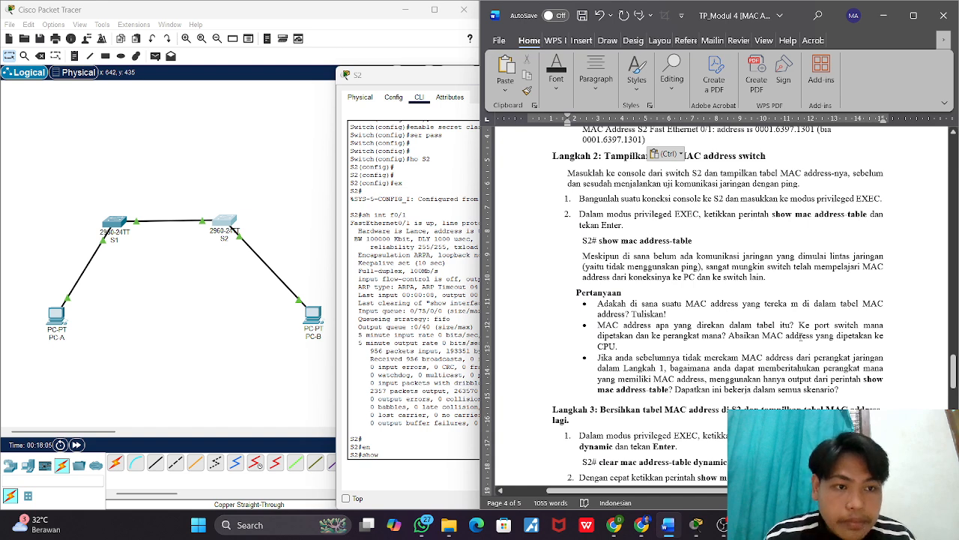
left_click(467, 264)
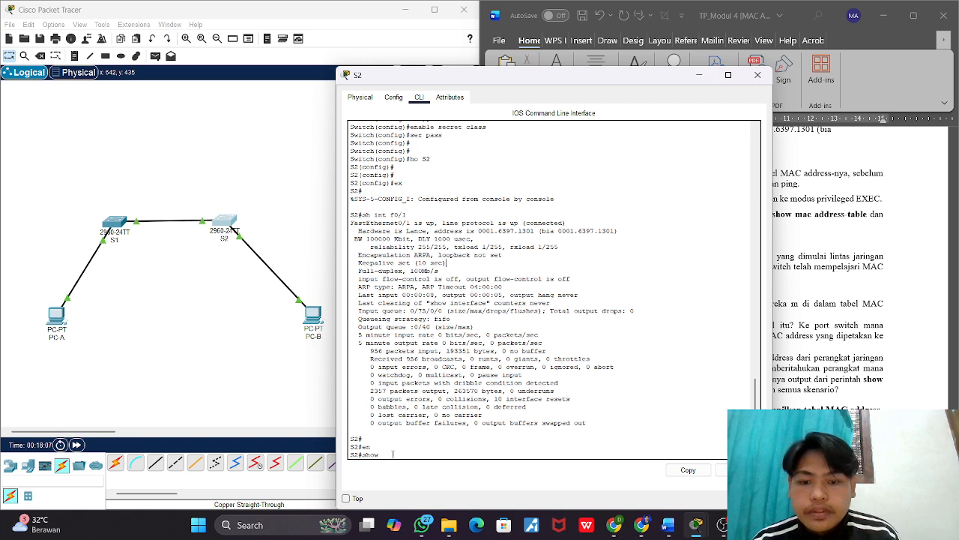
type("mac a")
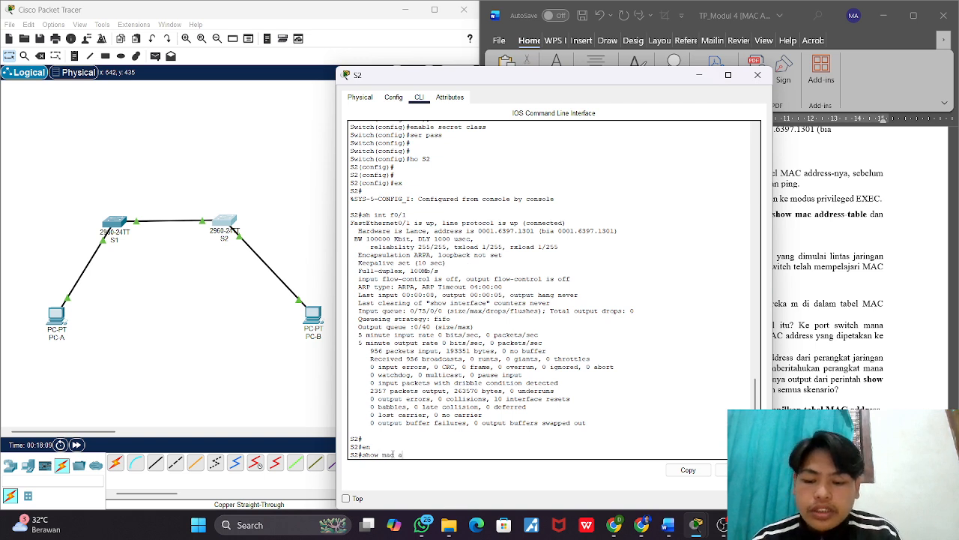
type("ddress")
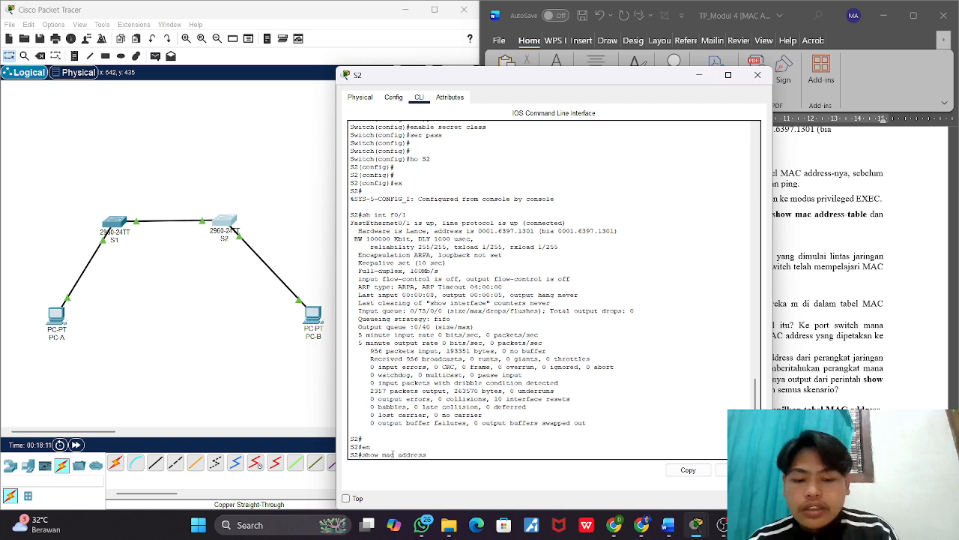
type("-table")
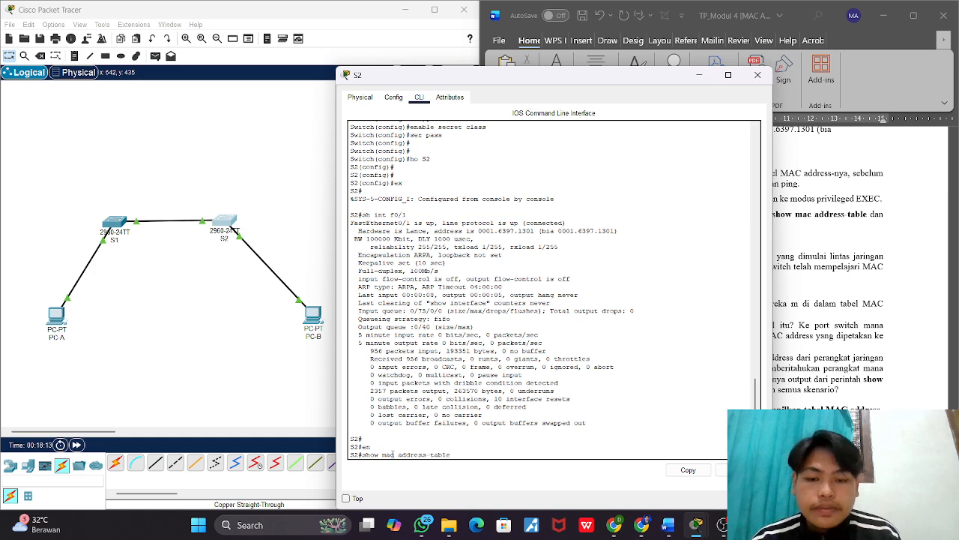
key("Return")
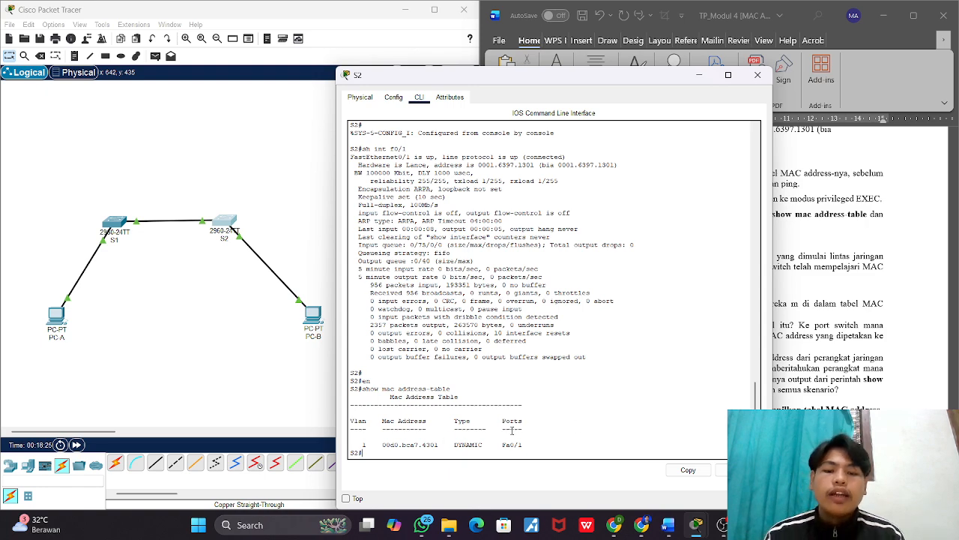
Step: Switch to the Word worksheet and begin the answer to Langkah 2's first question, after "Tuliskan!", with "Ada,"
left_click(780, 348)
scroll(733, 317, "down", 2)
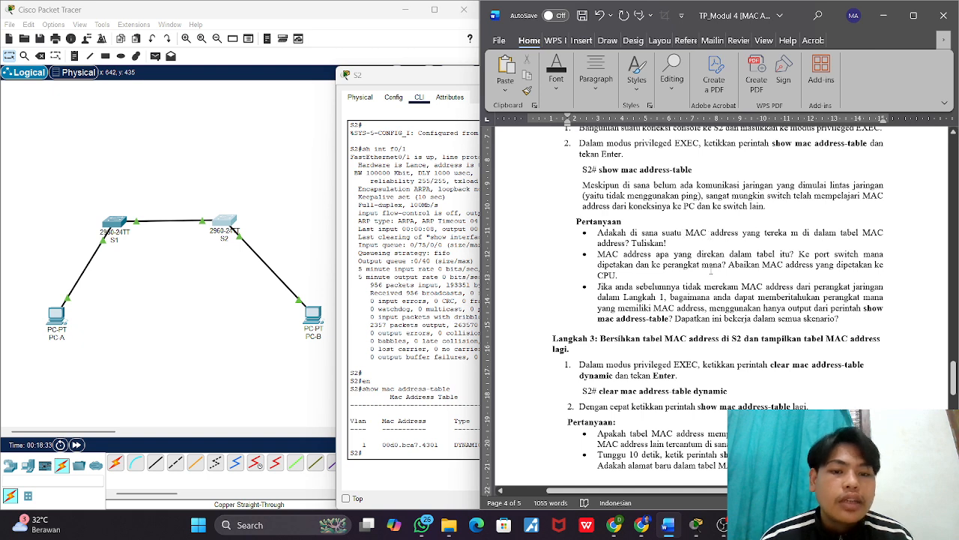
left_click(674, 246)
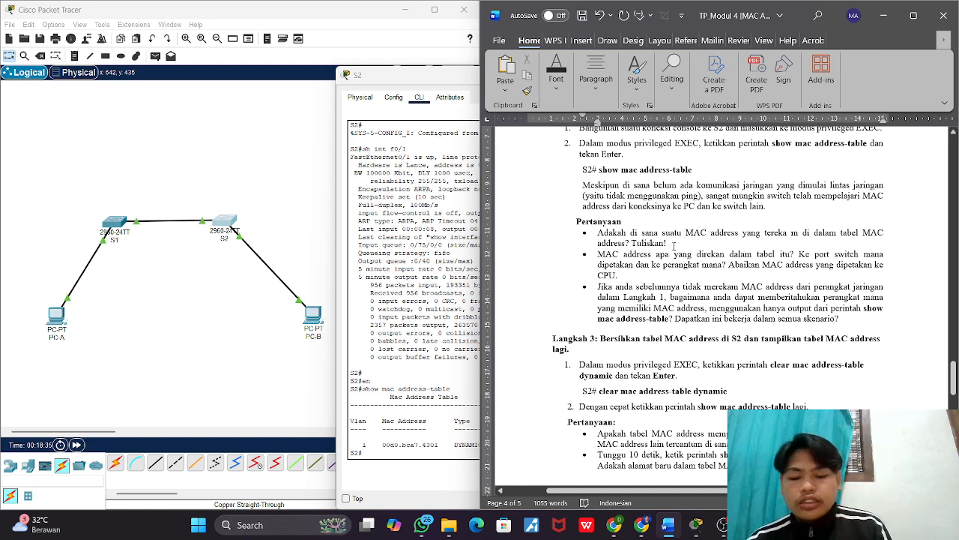
type("yai")
key("BackSpace")
key("BackSpace")
key("BackSpace")
key("BackSpace")
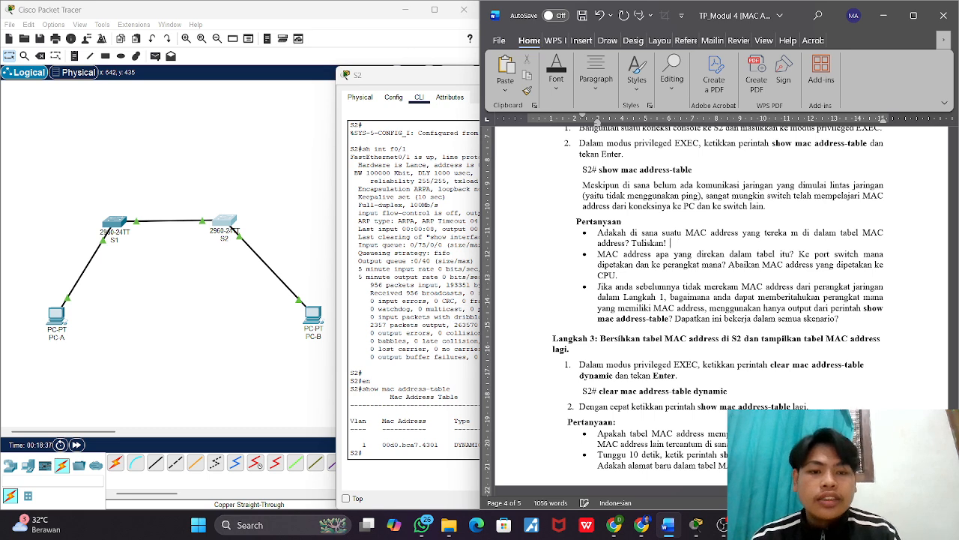
type("ada")
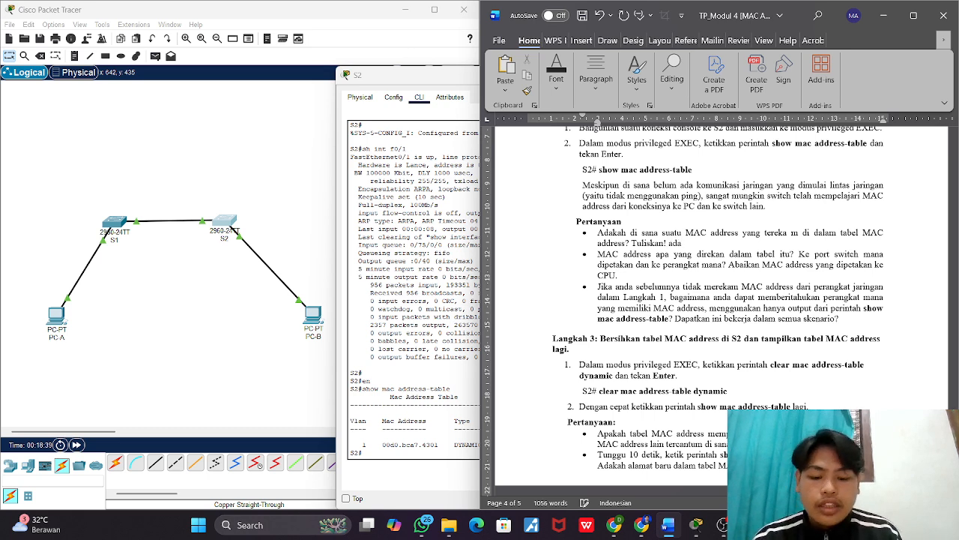
type(".")
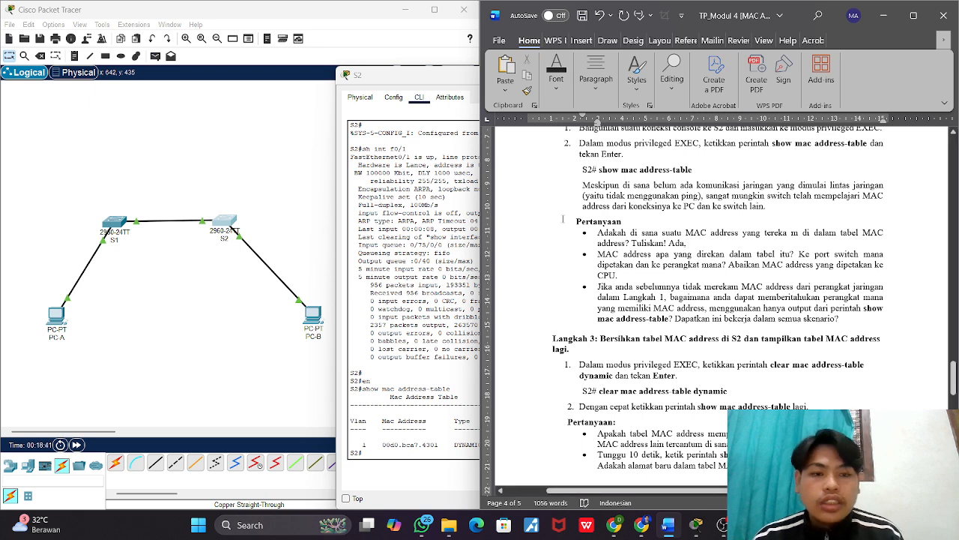
Step: Copy the entry "00d0.bca7.4301 DYNAMIC Fa0/1" from S2's MAC address table into the worksheet after "Ada,"
left_click(476, 273)
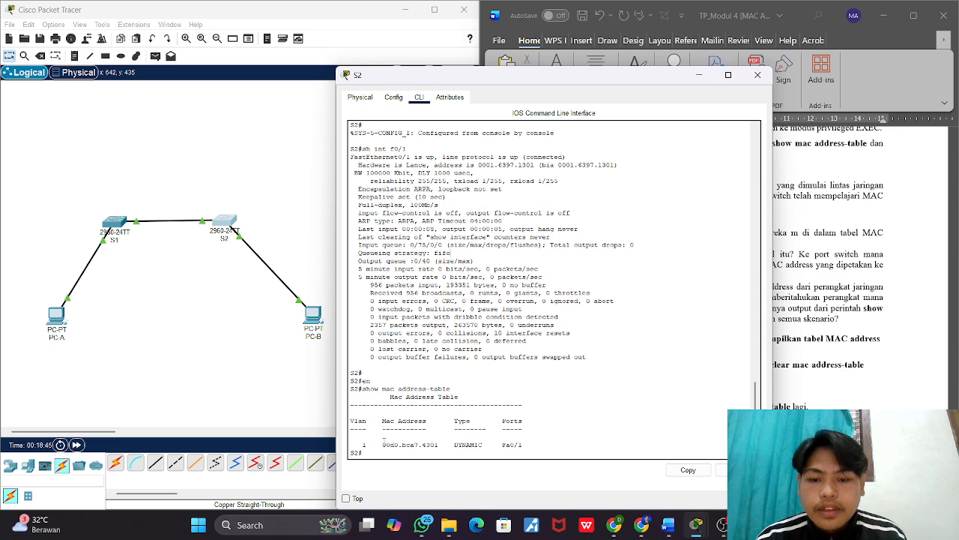
left_click_drag(382, 444, 522, 445)
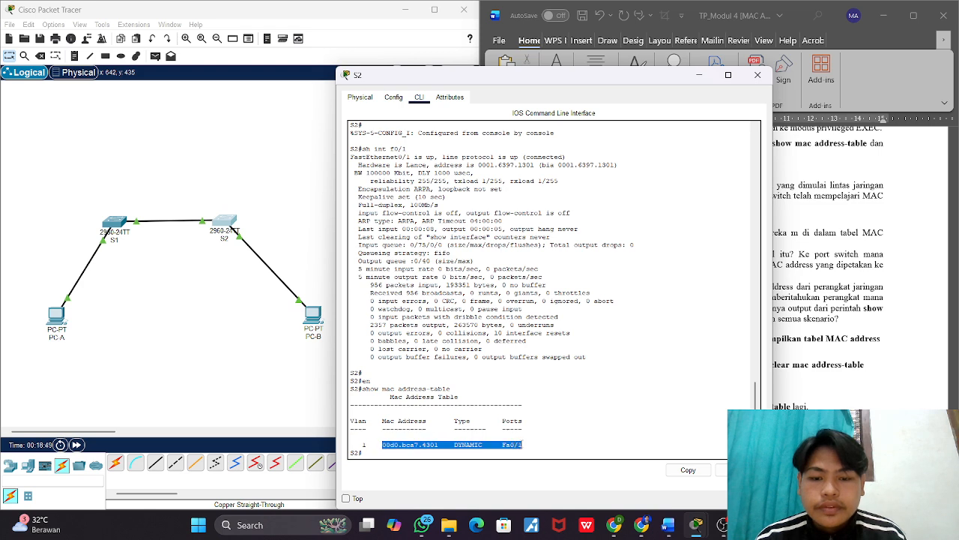
right_click(515, 445)
left_click(537, 453)
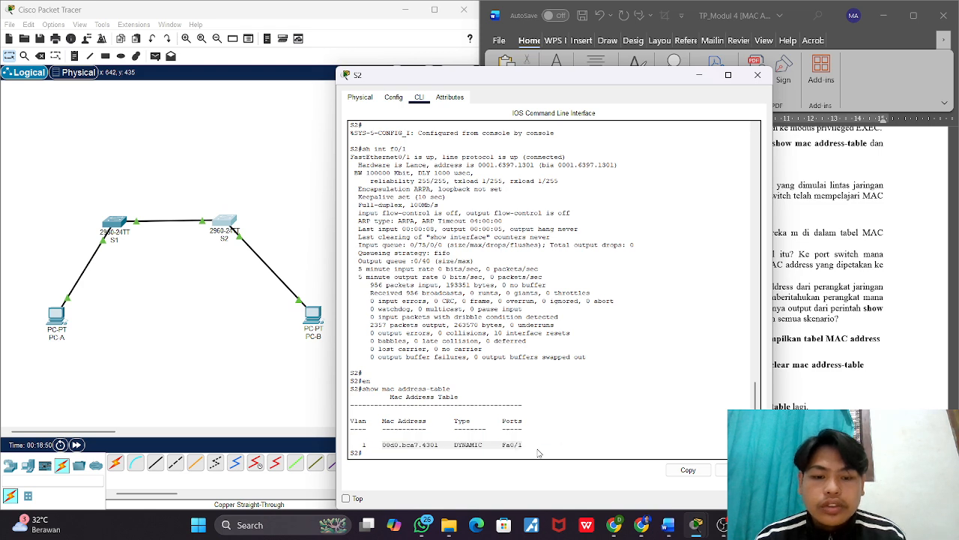
left_click(827, 308)
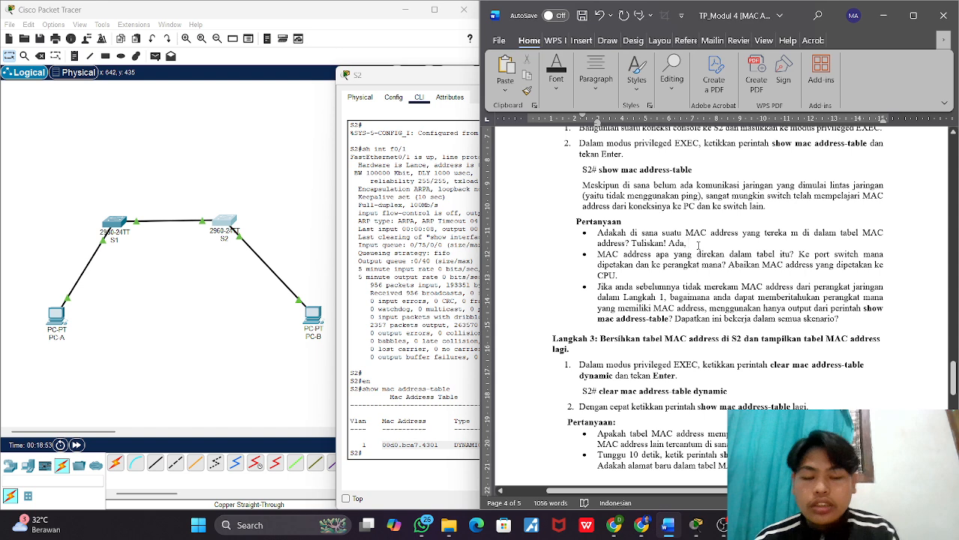
key("ctrl+v")
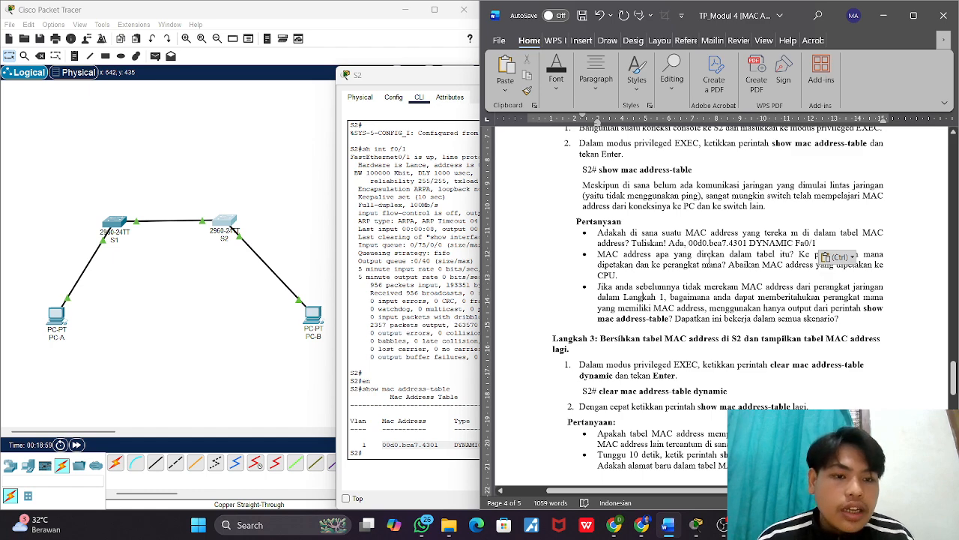
Step: Answer Langkah 2's second question, about the recorded MAC address and its port mapping, with "Yaitu dari vlaln 1 ke ports F0/1"
scroll(755, 255, "down", 3)
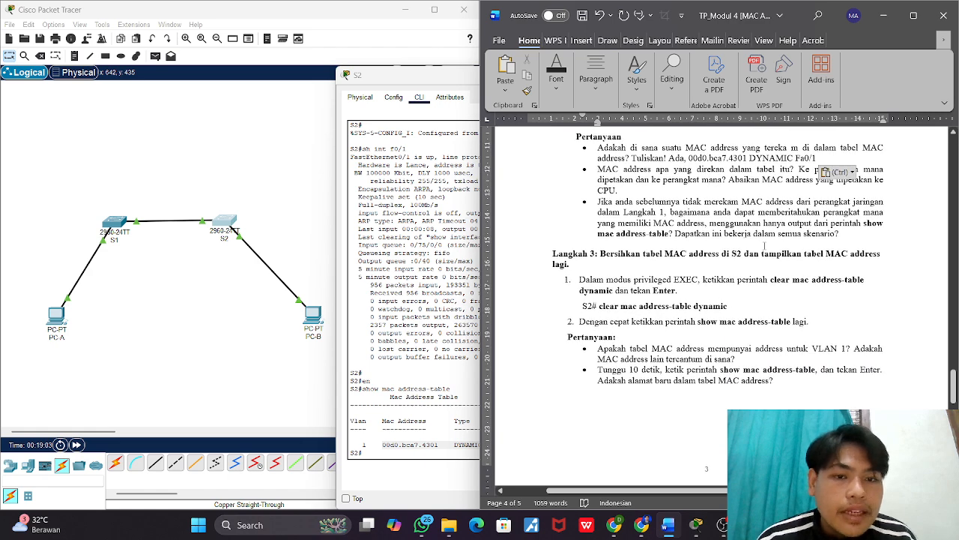
scroll(644, 188, "up", 1)
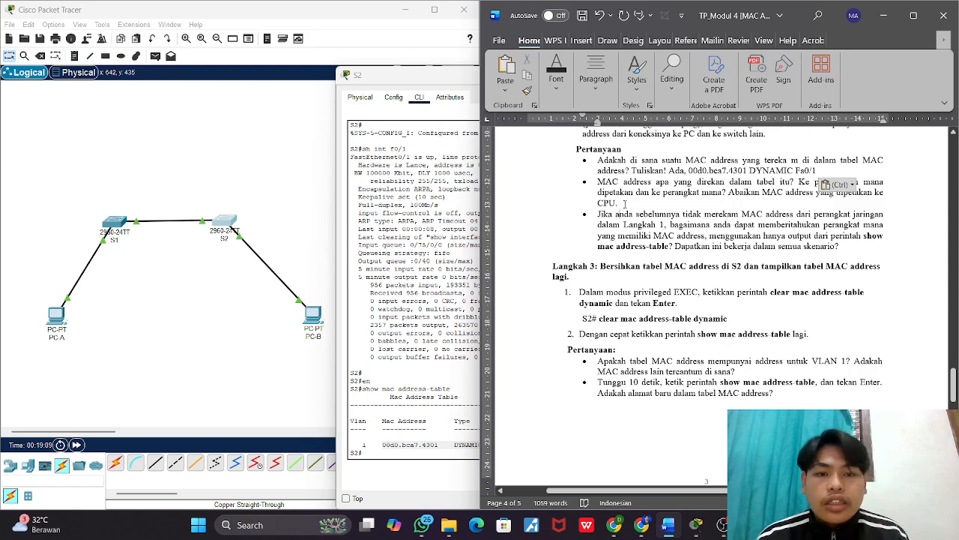
type("yan")
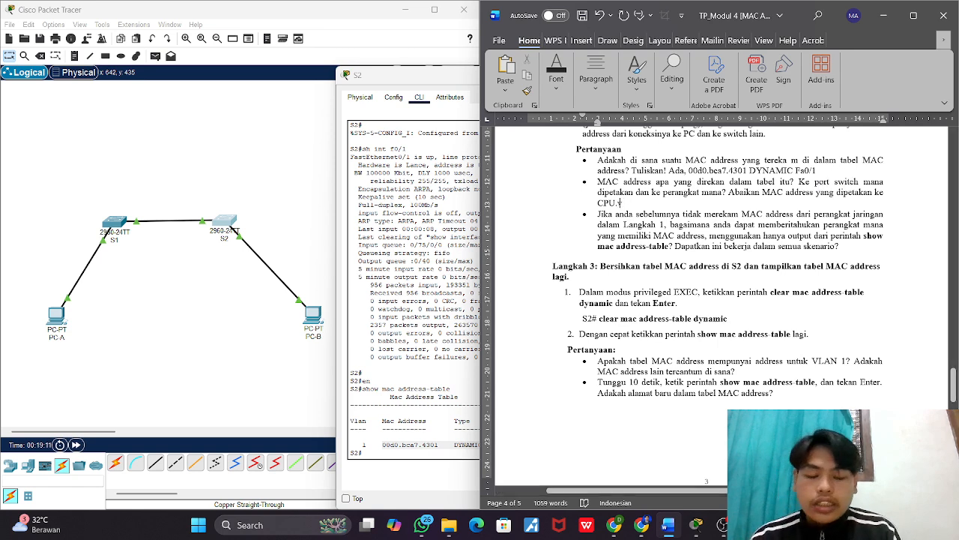
key("BackSpace")
key("BackSpace")
key("BackSpace")
key("BackSpace")
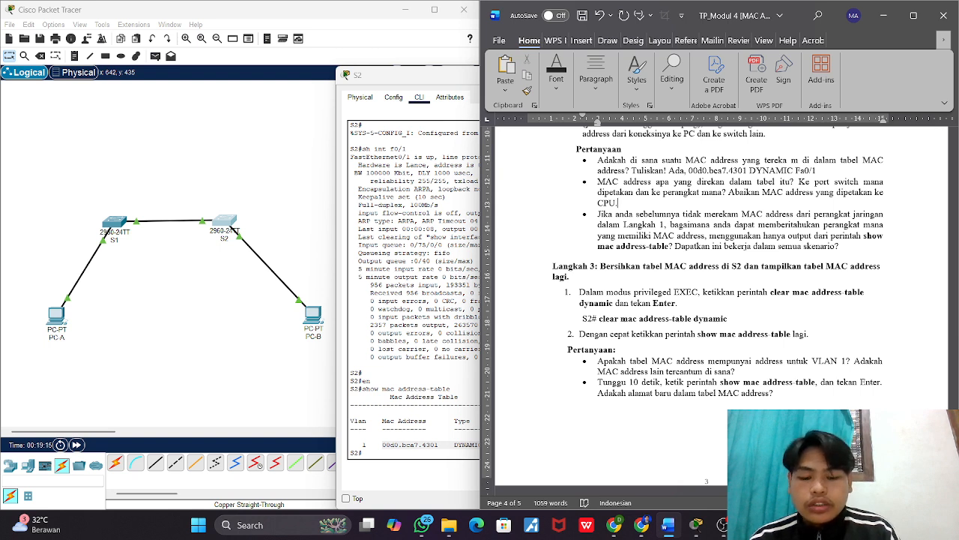
type("Yaitu dar")
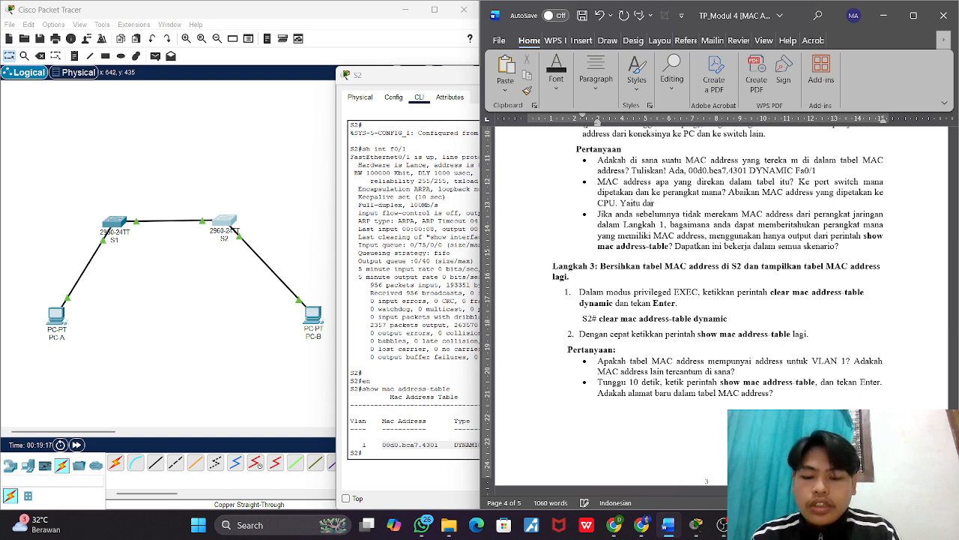
type("i vlaln 1")
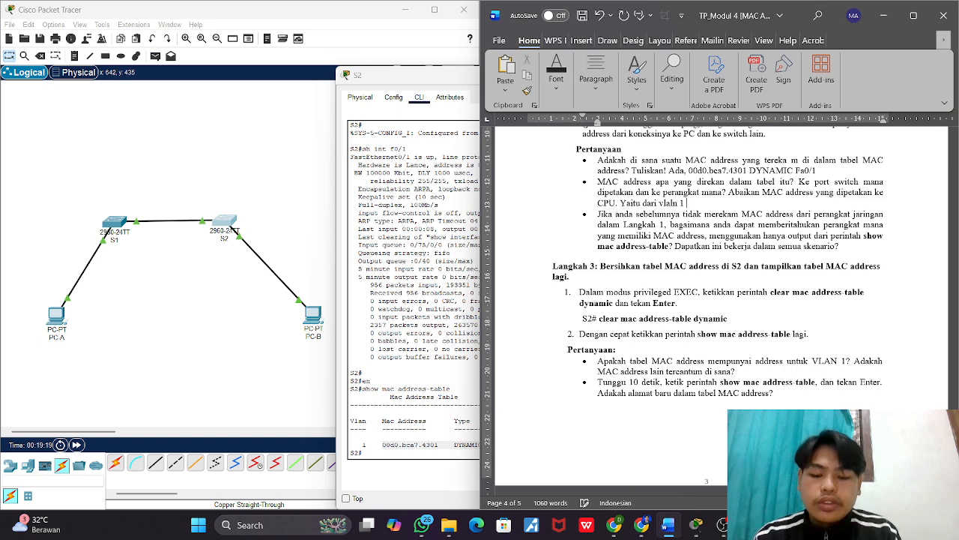
type(" ke")
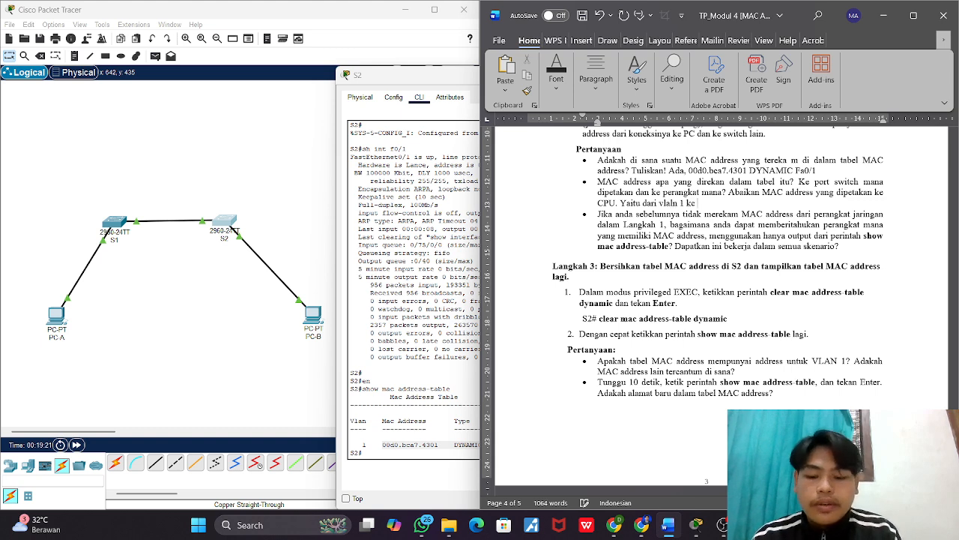
type(" ports")
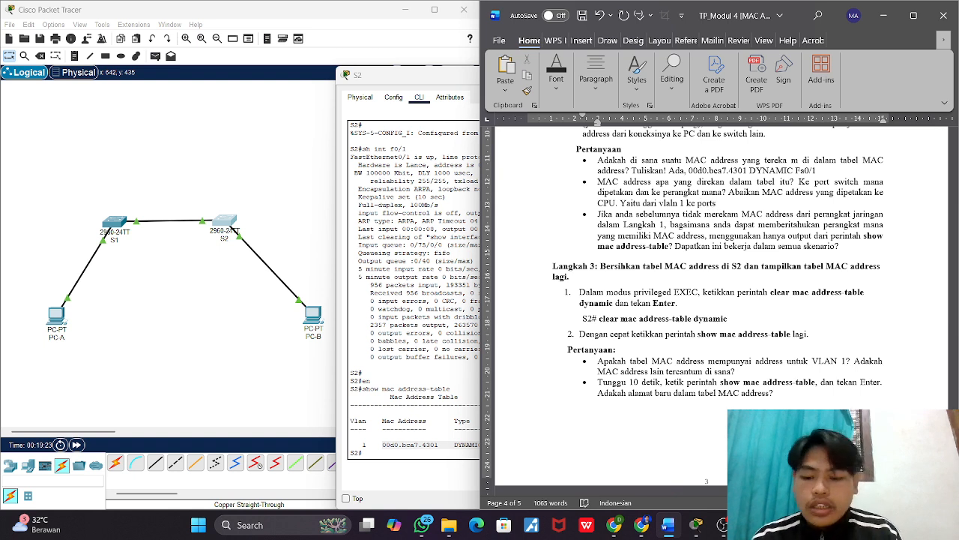
type(" F0/1")
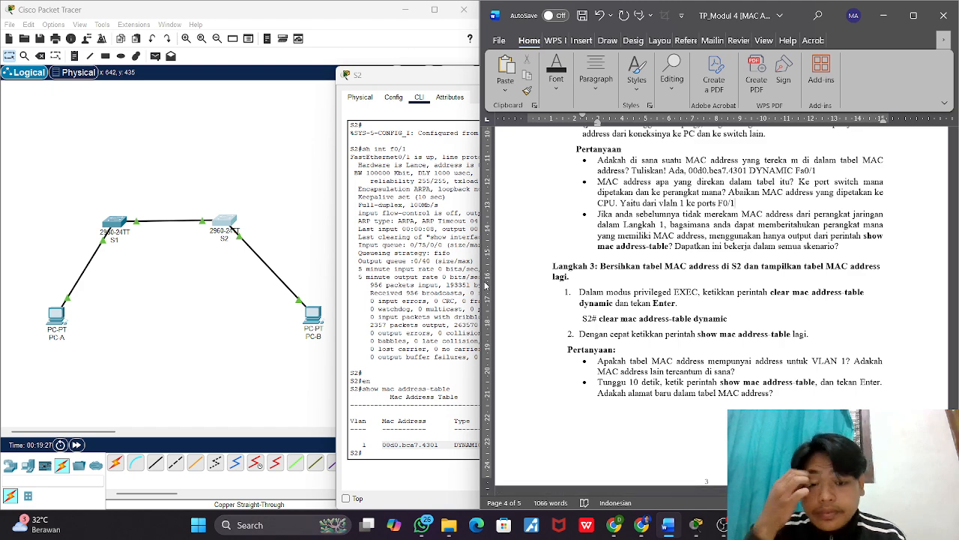
scroll(614, 203, "down", 1)
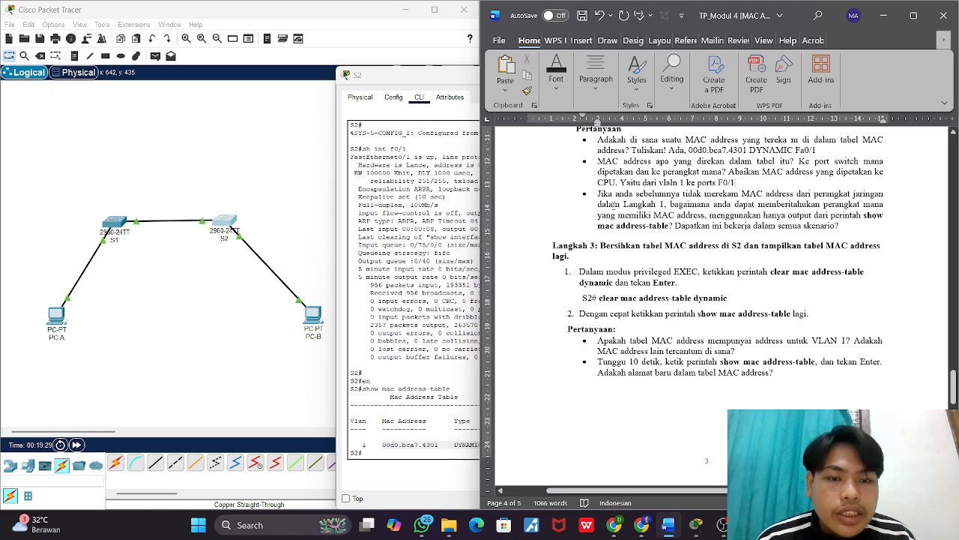
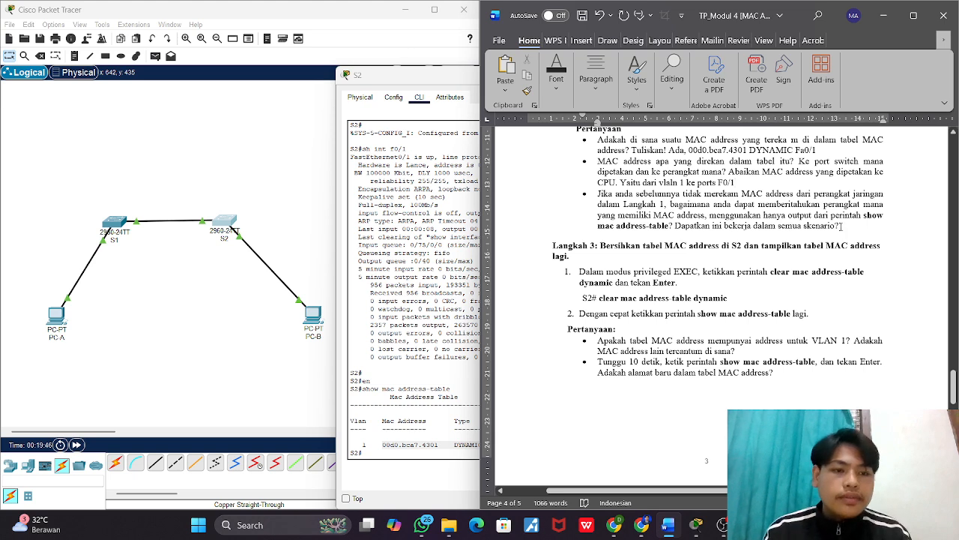
Step: Answer Langkah 2's third question, about identifying devices using only the show mac address-table output, with "bisa"
left_click(841, 226)
type("bisa")
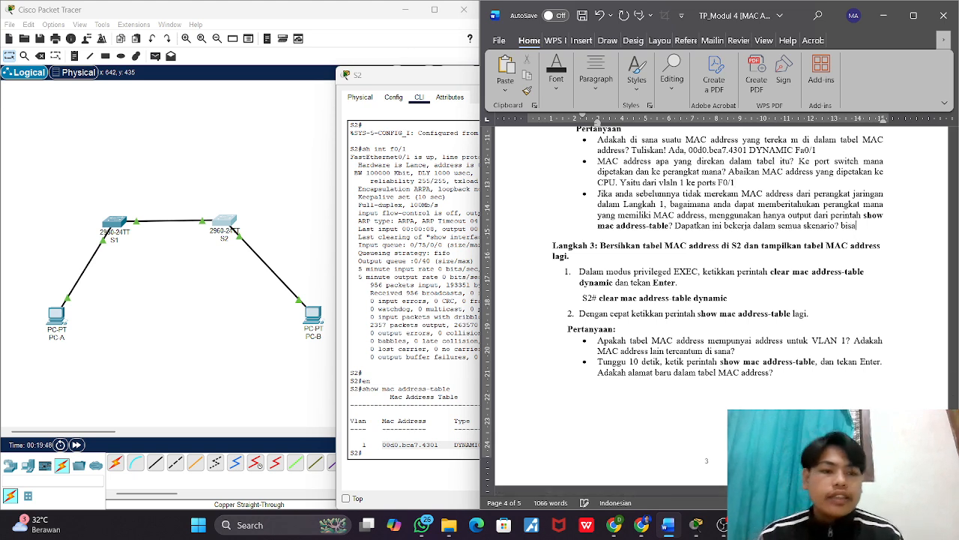
Step: Switch to S2's CLI and run clear mac address-table dynamic in privileged EXEC mode, following Langkah 3 of the worksheet
scroll(801, 240, "down", 3)
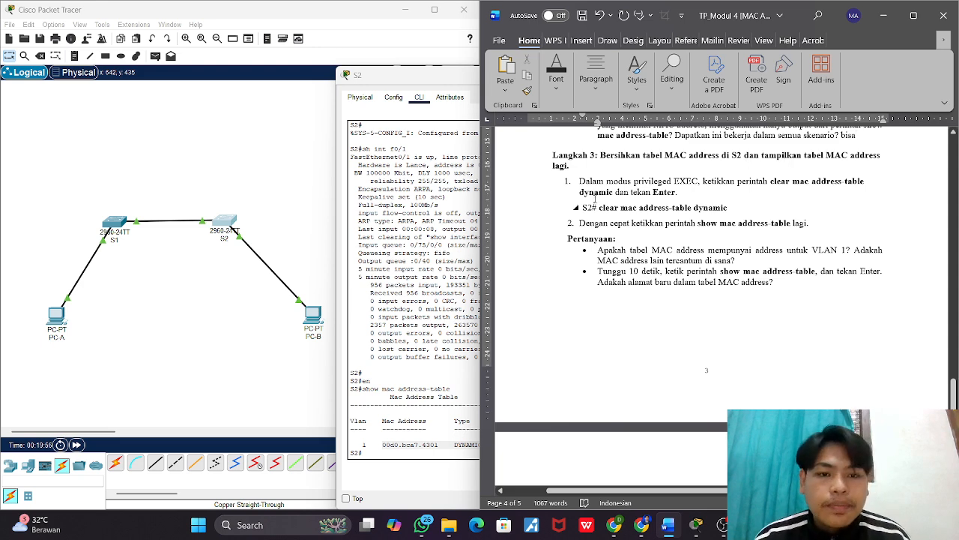
left_click(442, 300)
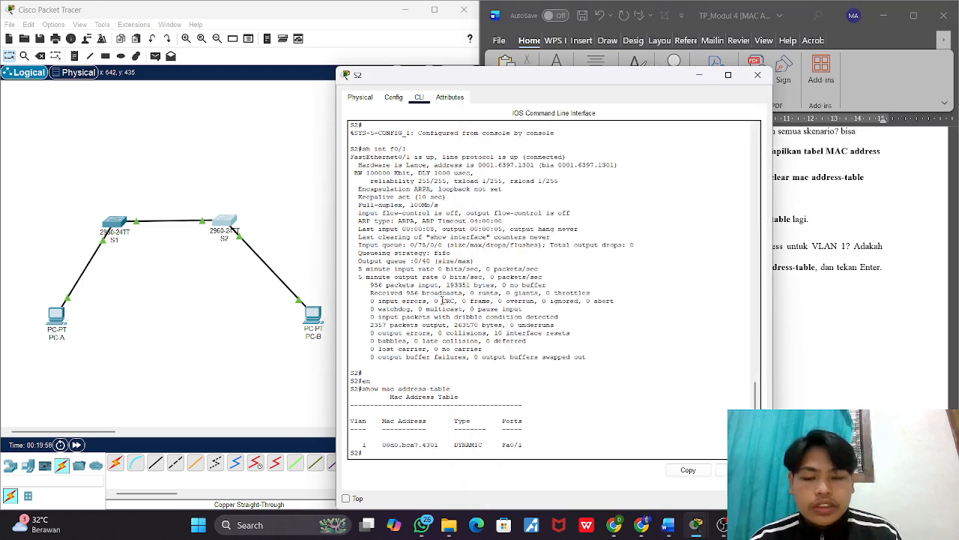
key("Return")
key("Return")
key("Return")
key("alt+Tab")
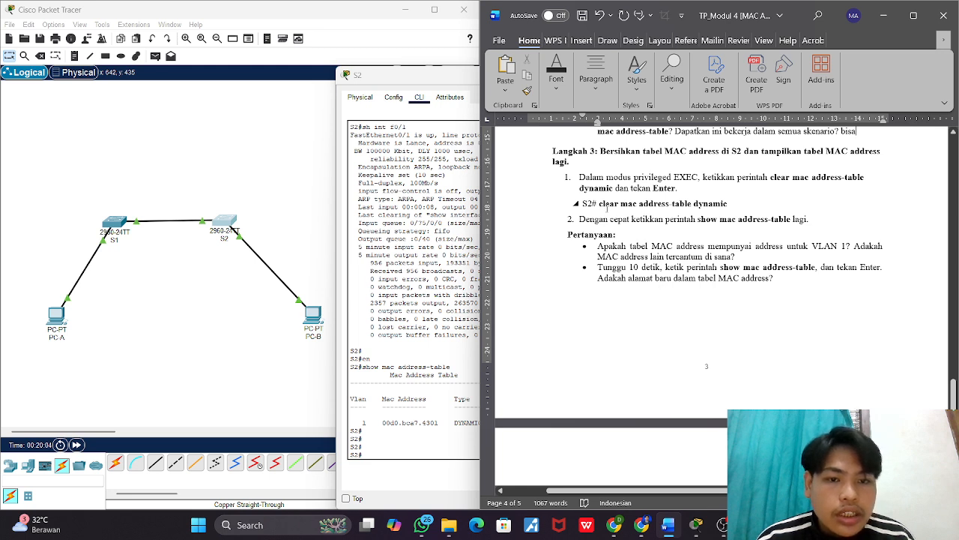
left_click(397, 452)
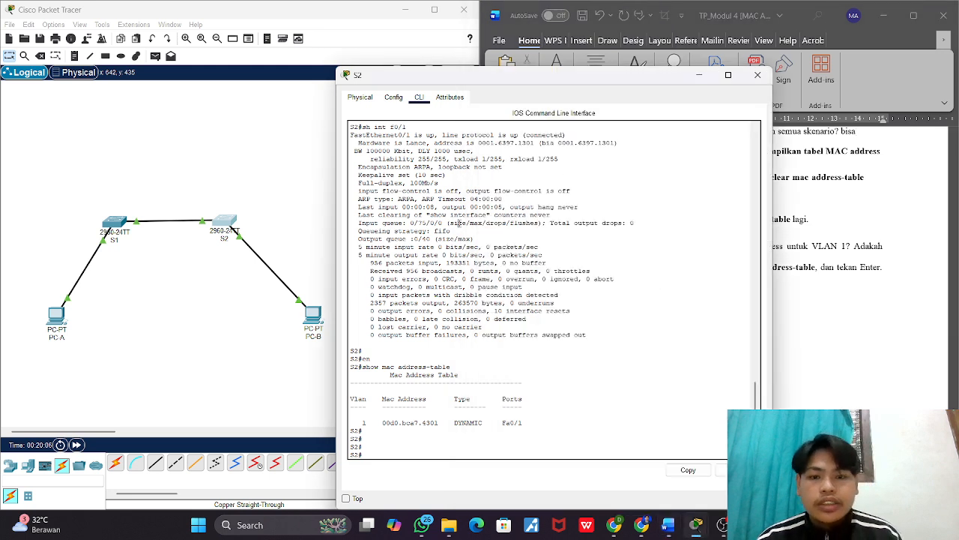
type("clea")
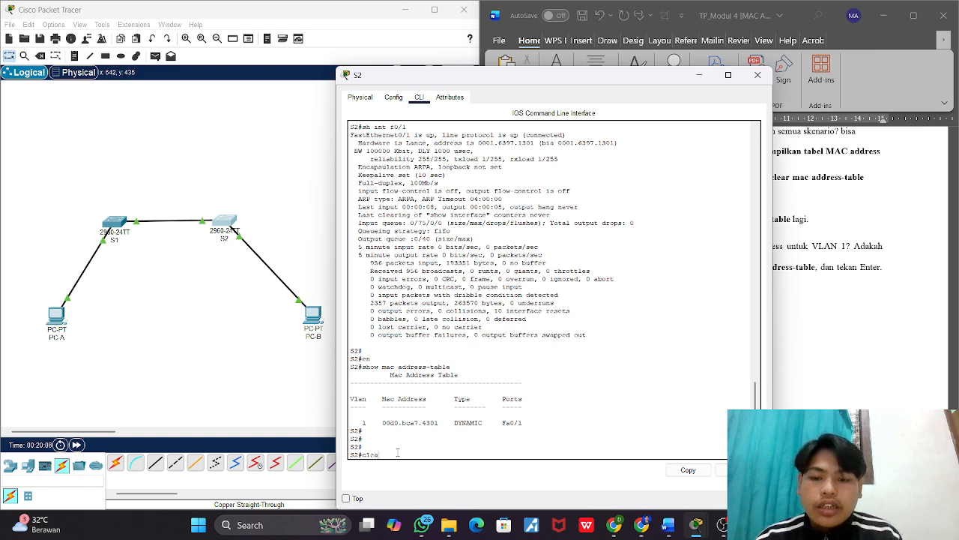
type("r mac address")
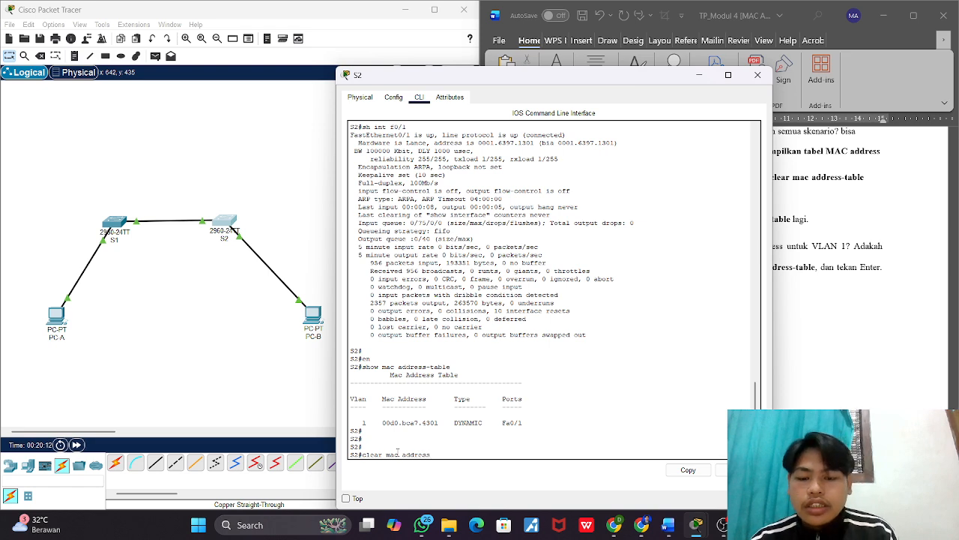
key("alt+Tab")
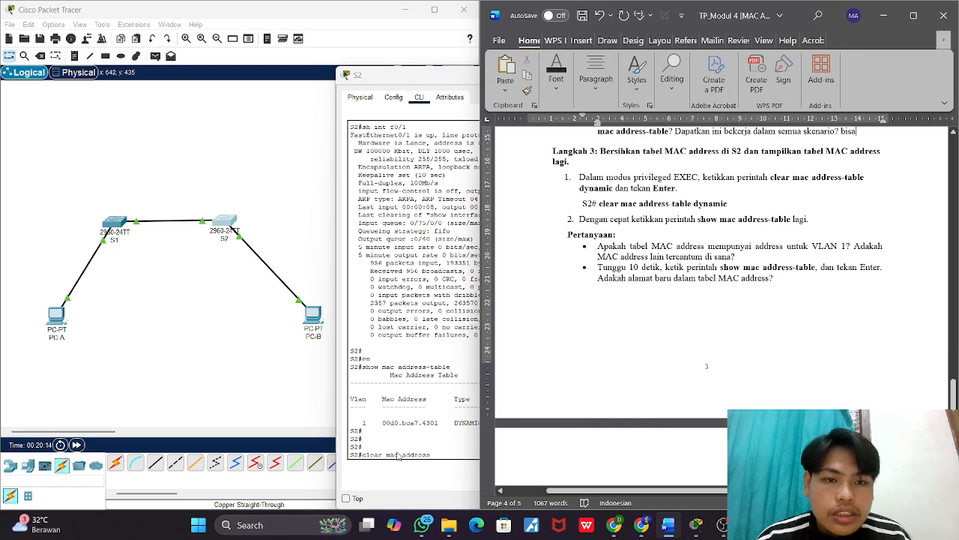
key("alt+Tab")
type("-tbale")
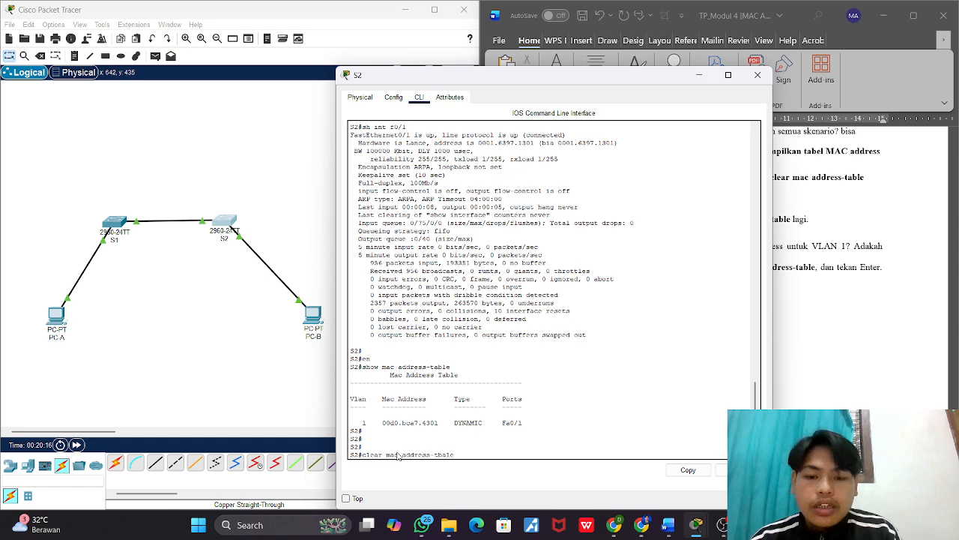
key("BackSpace")
key("BackSpace")
key("BackSpace")
key("BackSpace")
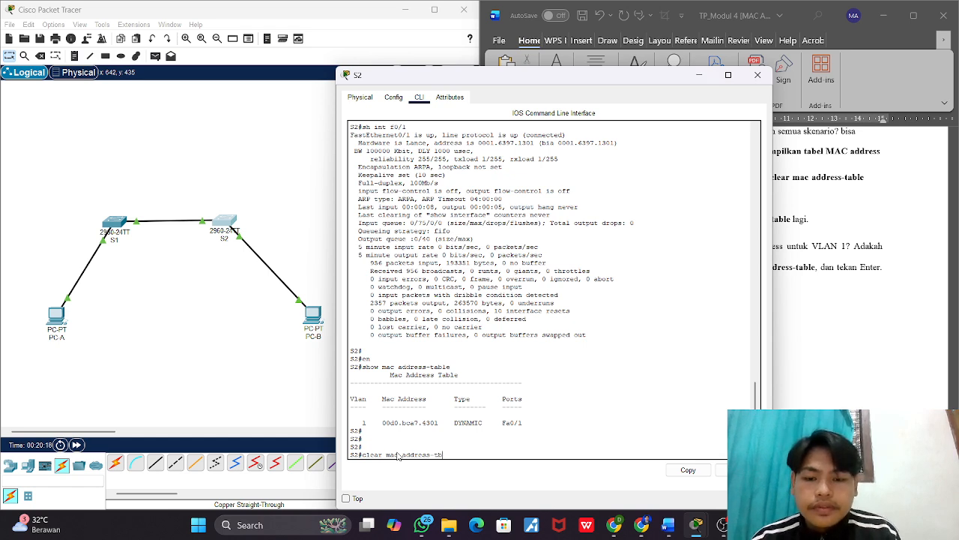
type("able d")
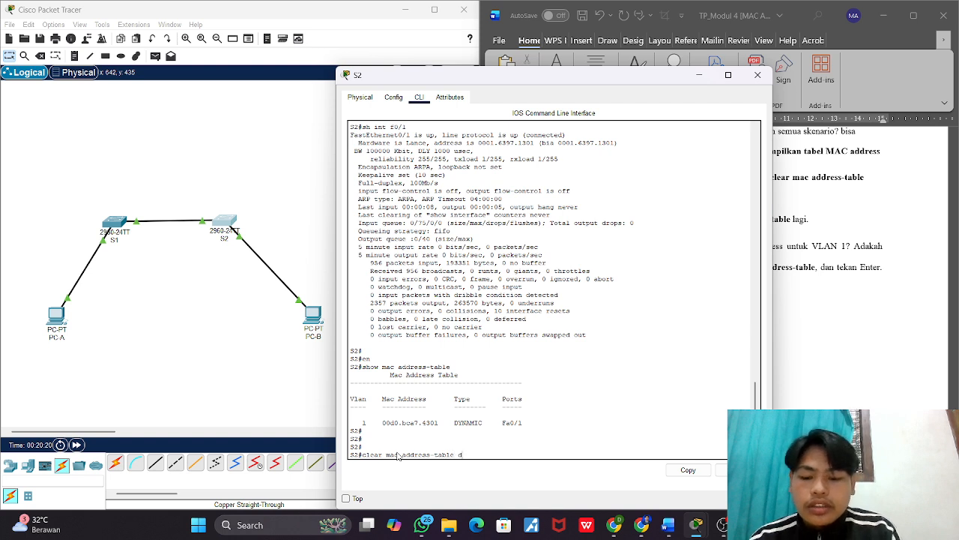
type("yna")
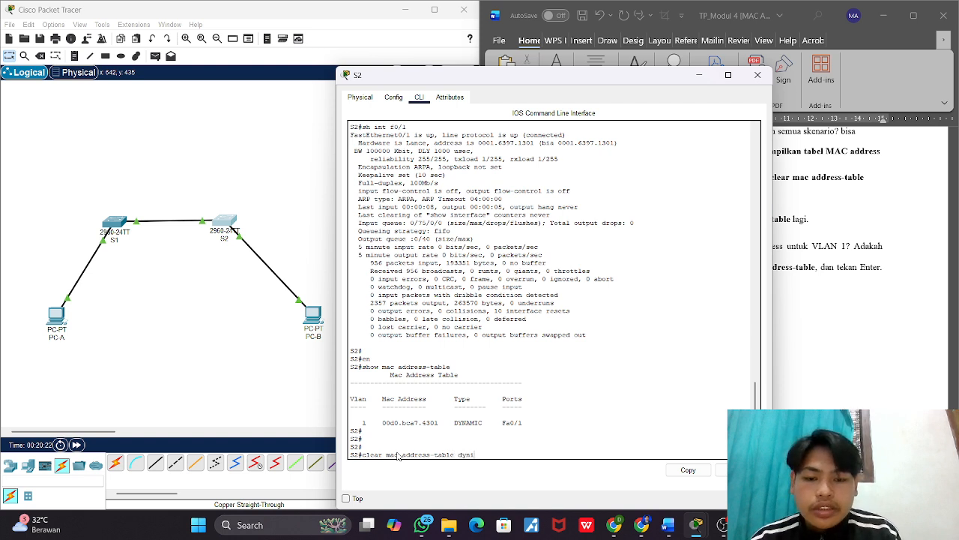
type("amic")
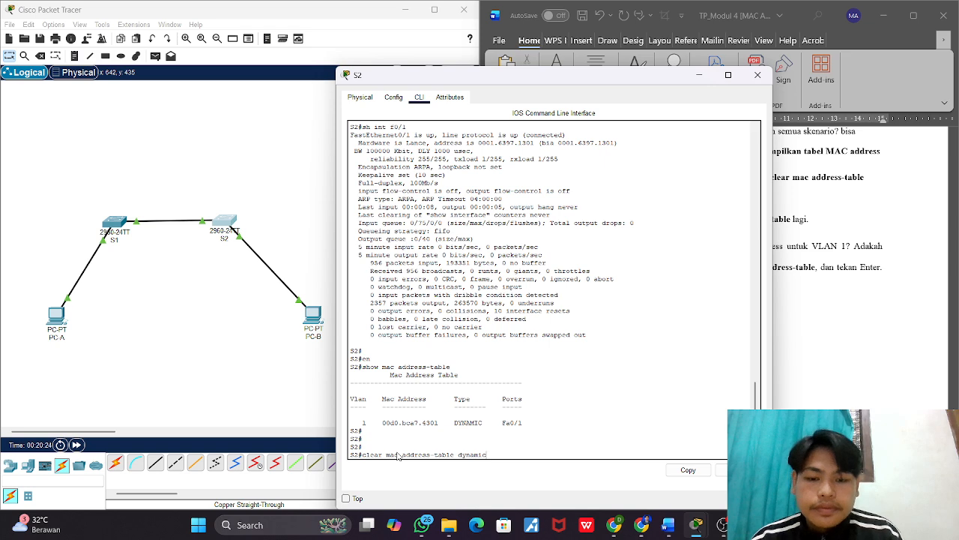
key("Return")
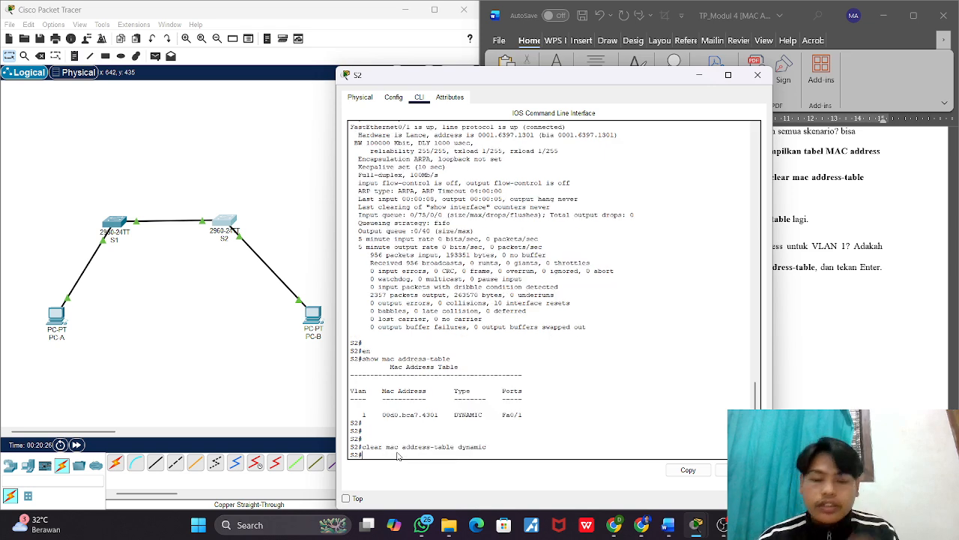
Step: Check Langkah 3's second instruction in the worksheet and run show mac address-table again on S2
left_click(806, 360)
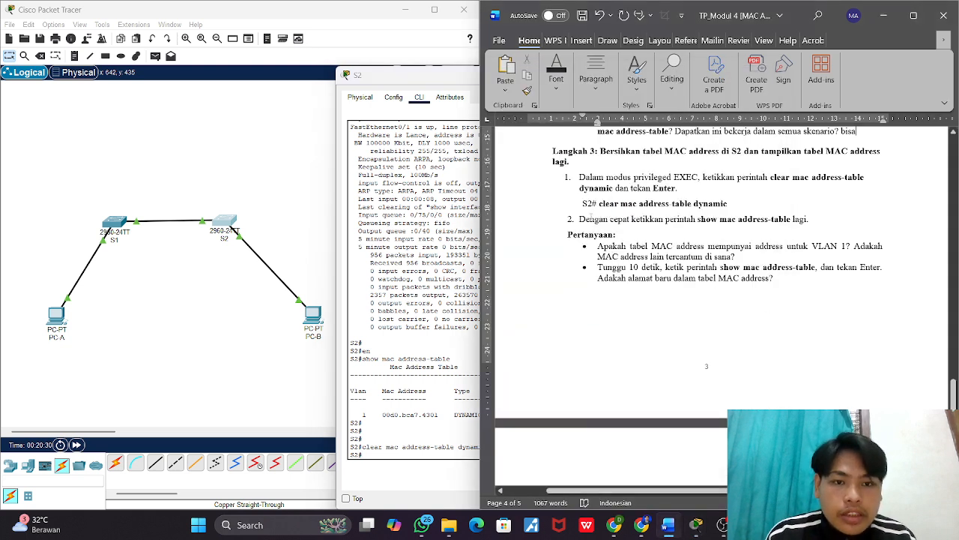
left_click(474, 258)
key("Up")
key("Up")
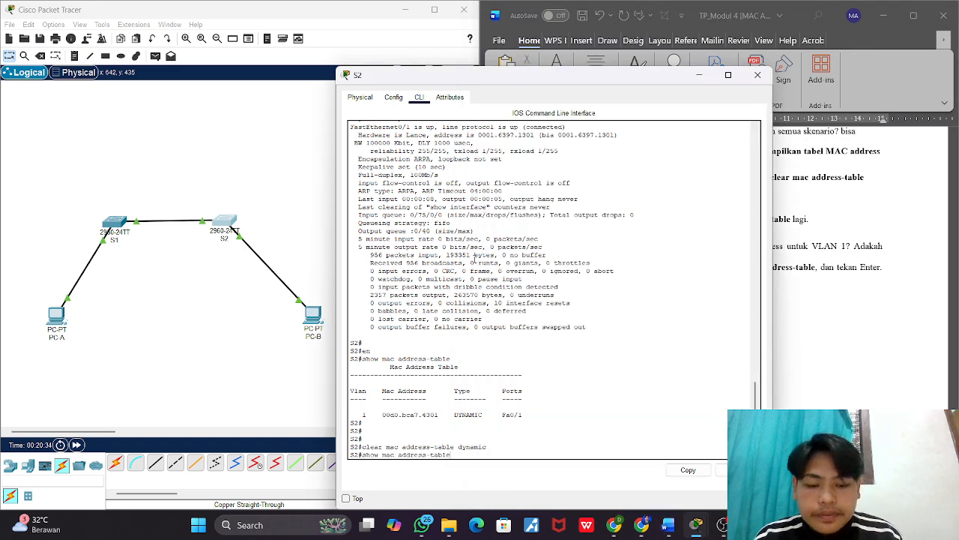
key("Return")
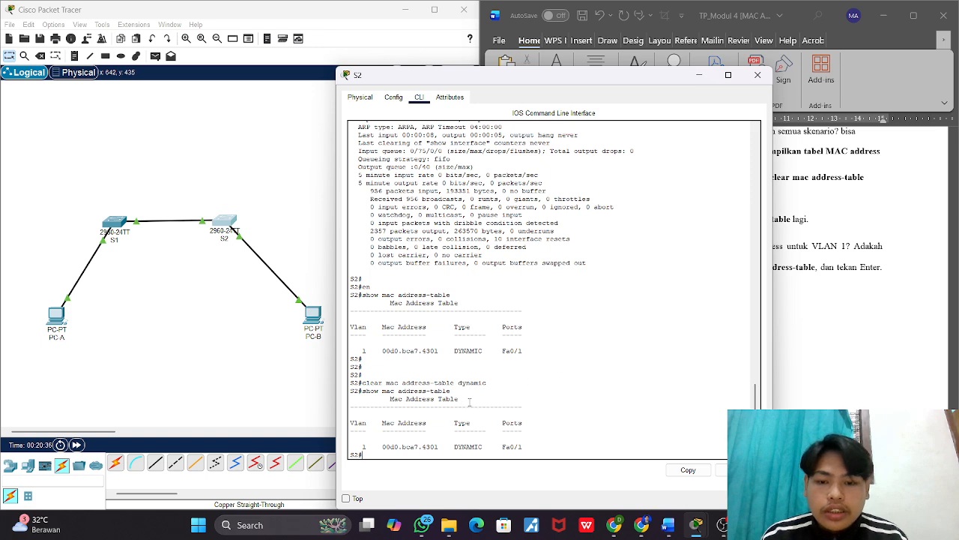
Step: Switch to the Word worksheet and answer Langkah 3's first question, about VLAN 1 addresses, with "Yaitu tidak ada selain vlan"
left_click(787, 247)
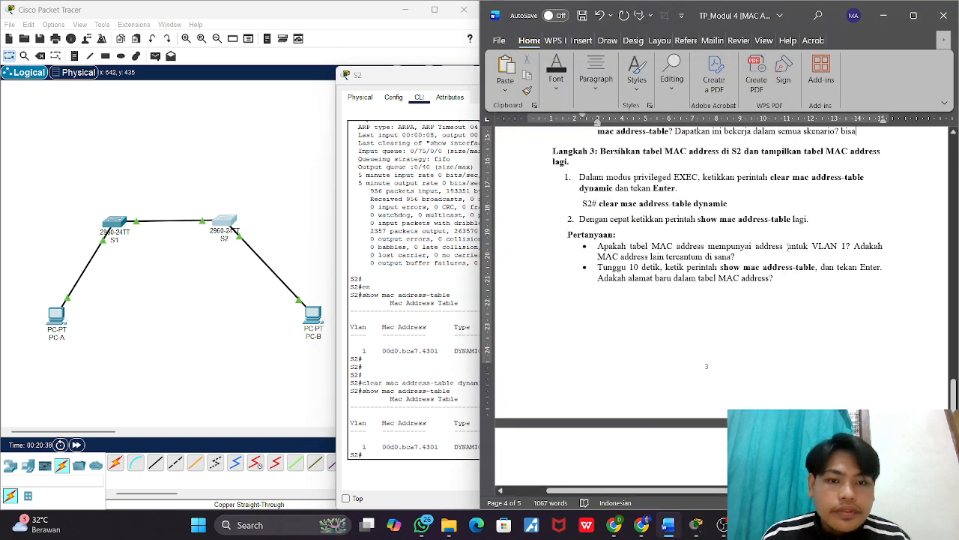
scroll(634, 246, "down", 1)
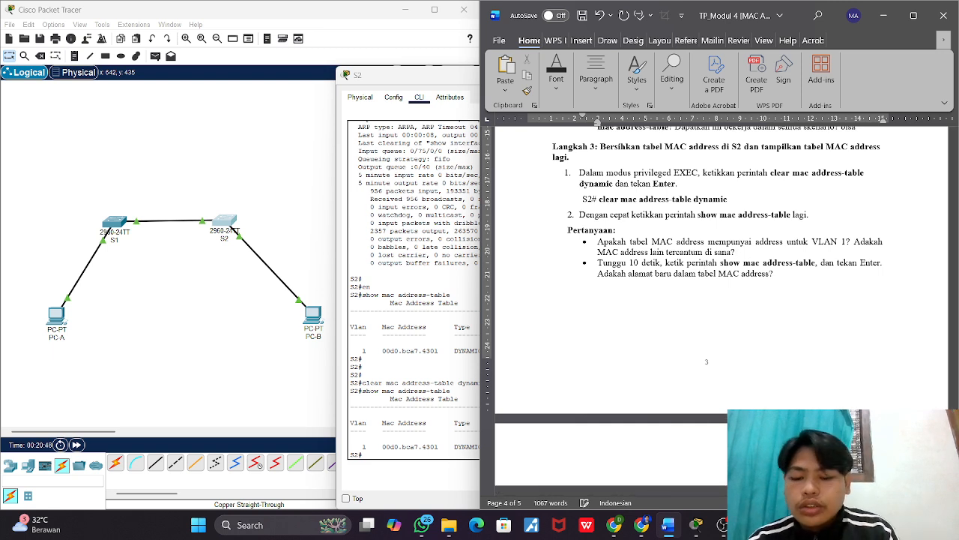
type("yit")
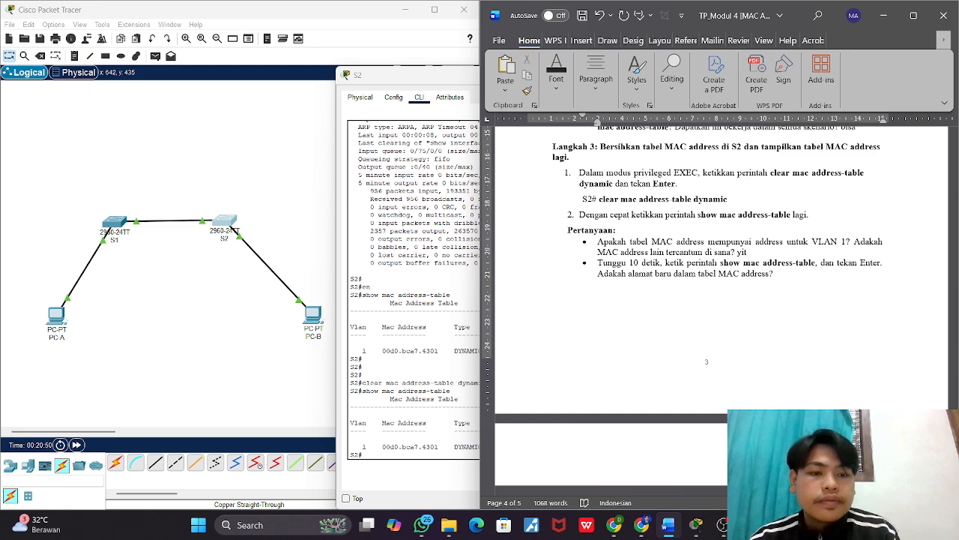
key("BackSpace")
key("BackSpace")
type("aitu ")
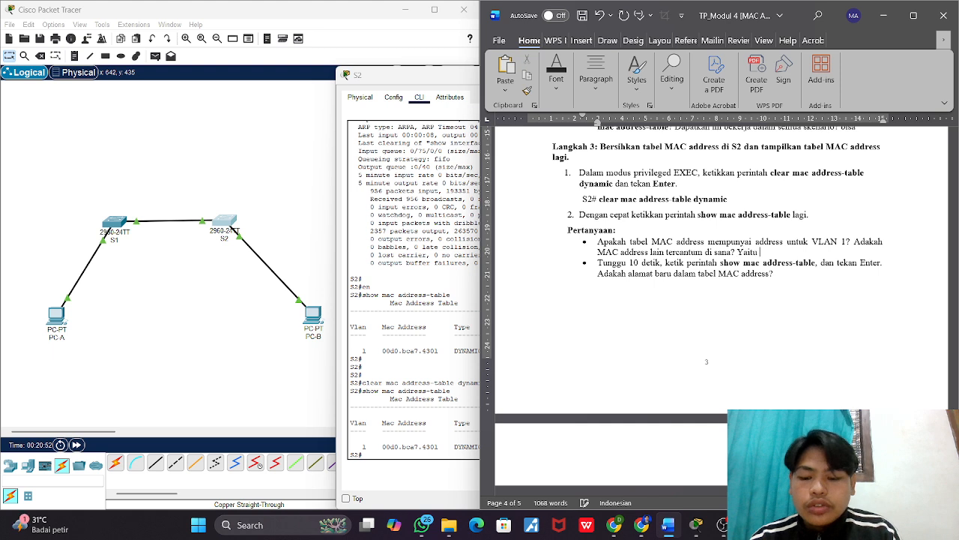
type("tidak ad")
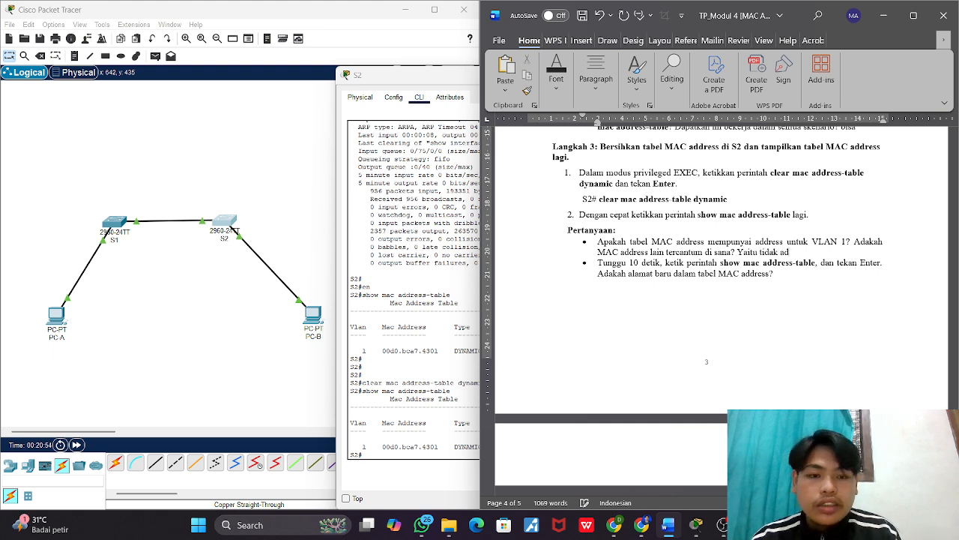
type("a selain vlan")
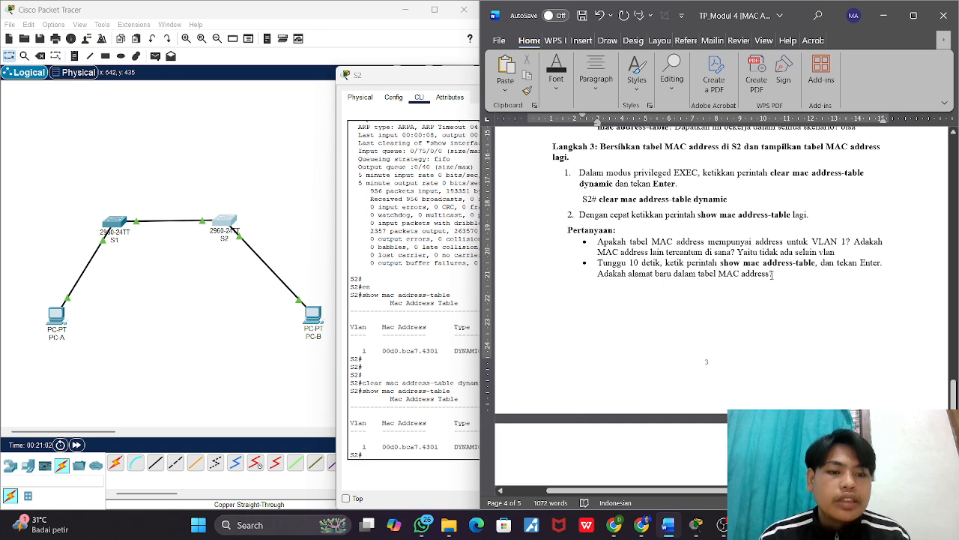
Step: Return to S2's CLI and, after the 10-second wait required by Langkah 3's second question, rerun show mac address-table
left_click(435, 263)
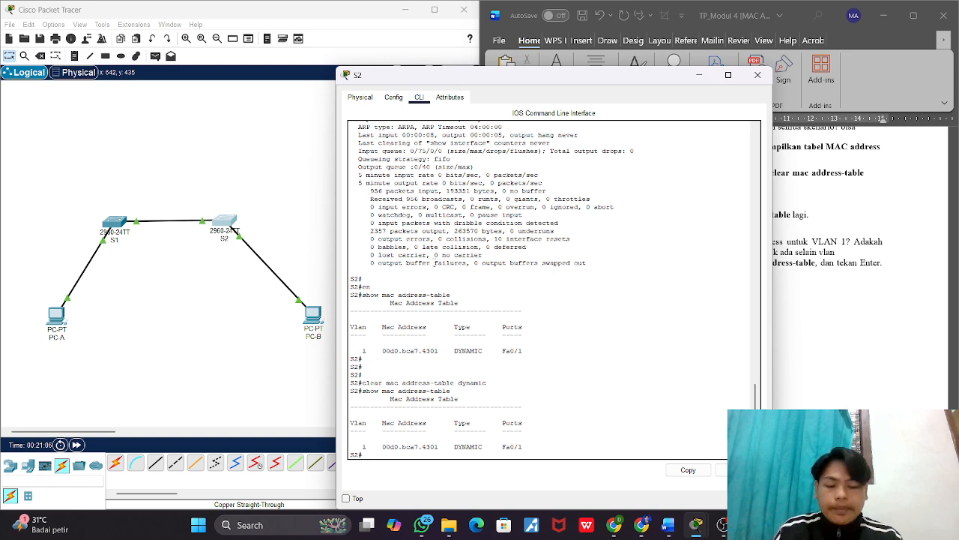
key("Up")
key("alt+Tab")
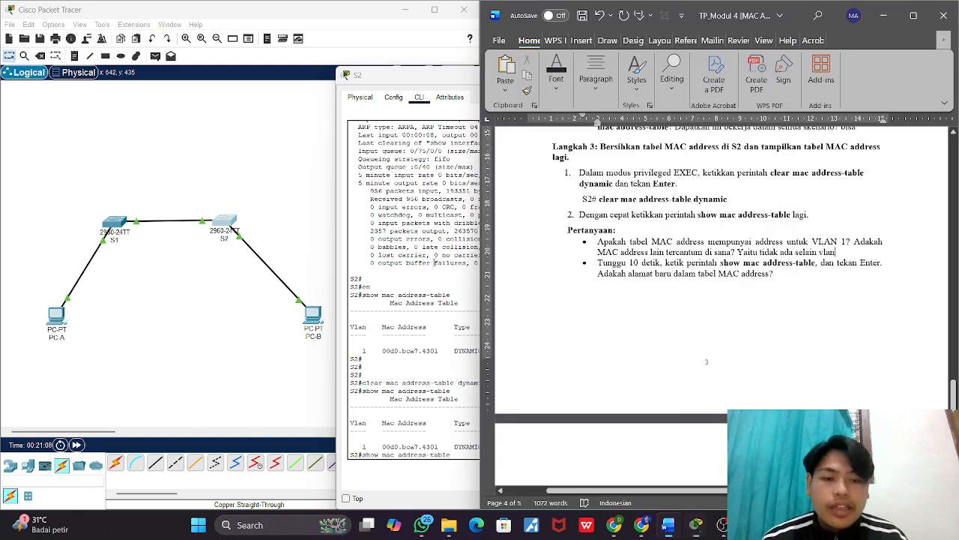
left_click(480, 258)
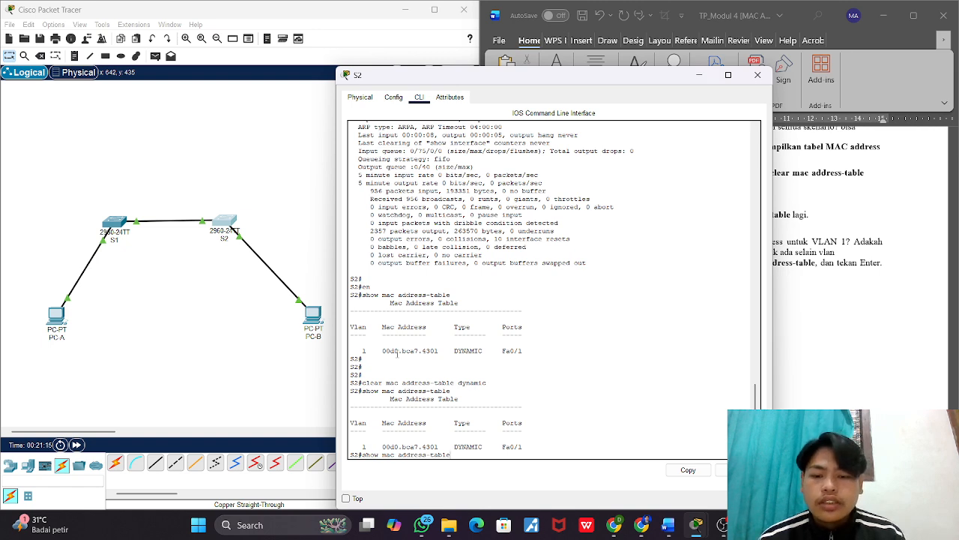
key("Return")
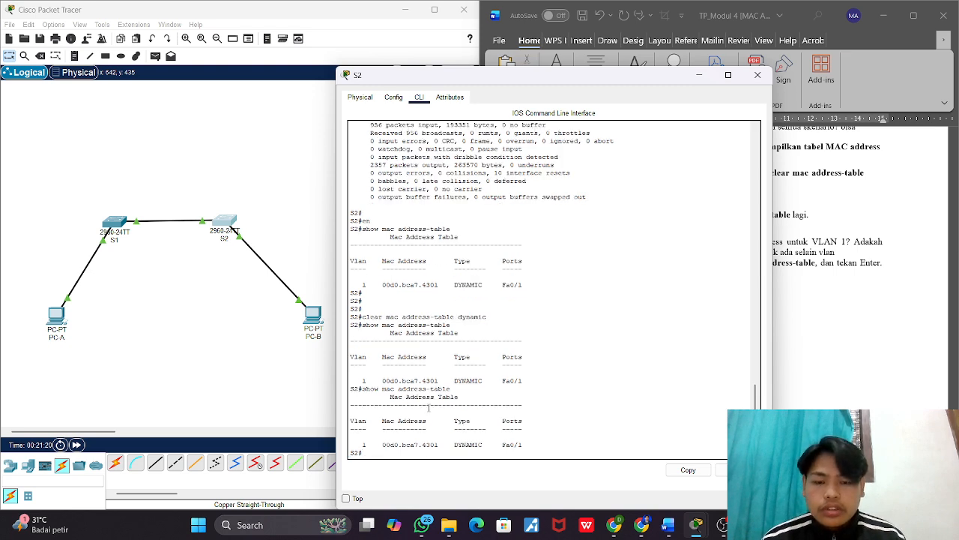
key("Up")
Step: Answer Langkah 3's second question in the worksheet, about new addresses in the MAC address table, with "Tidak ada juga"
left_click(920, 301)
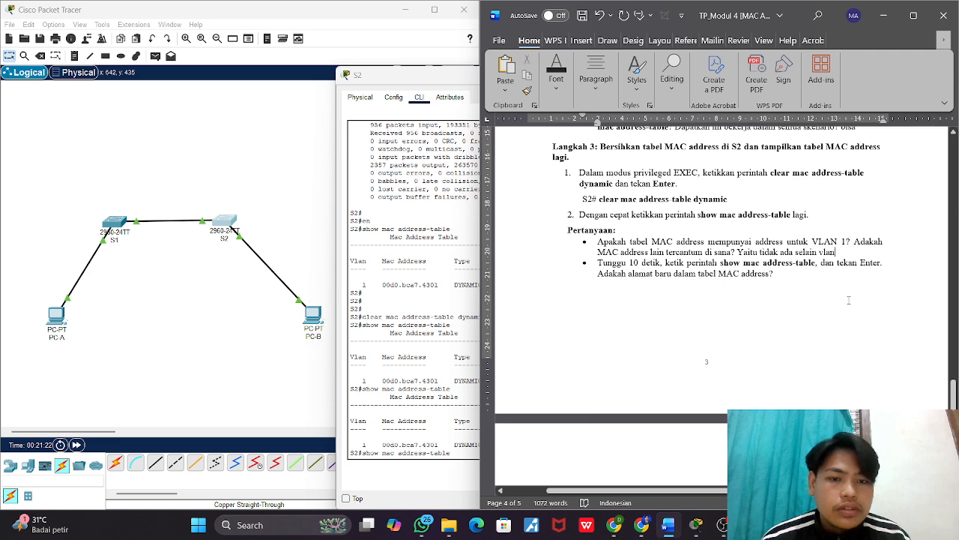
left_click(784, 275)
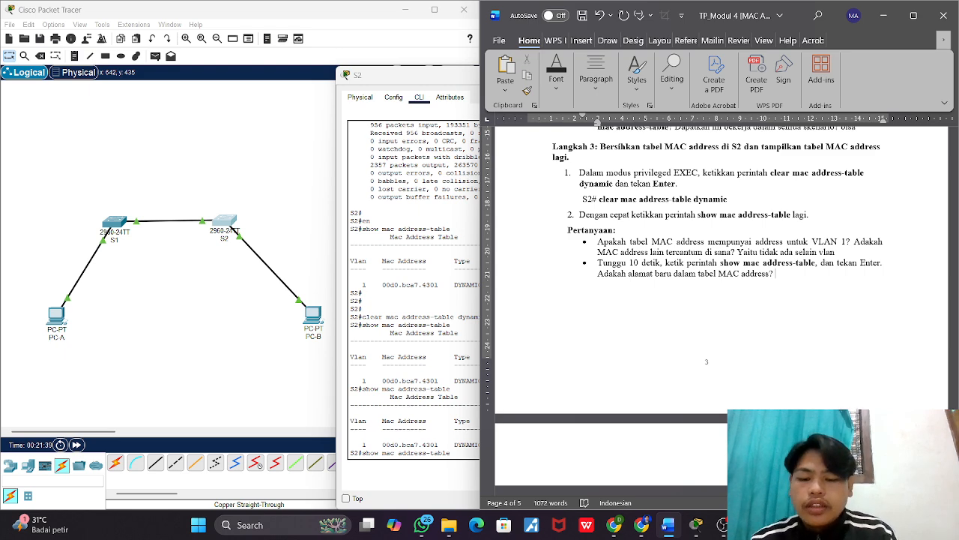
type("tidak")
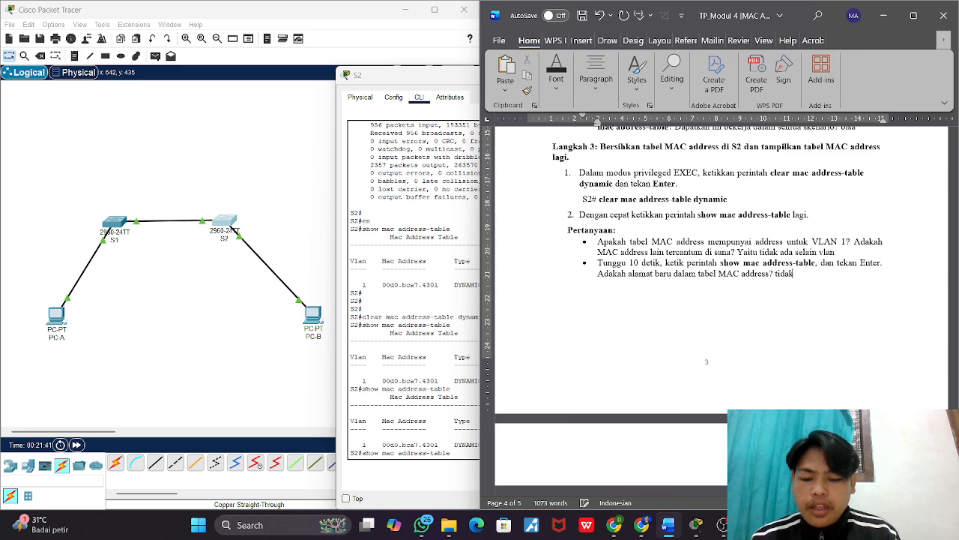
type(" ada juga")
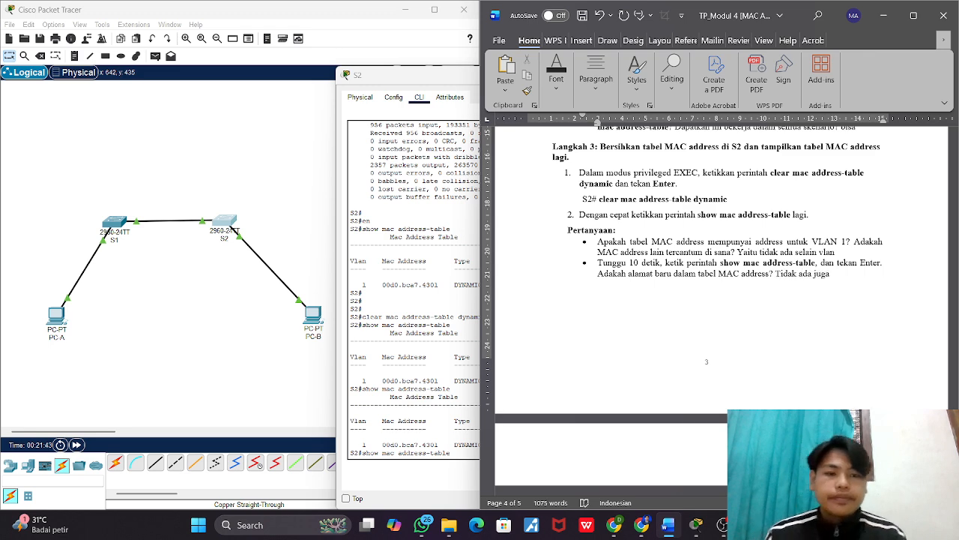
Step: Check Langkah 4 in the worksheet, and in Packet Tracer close S2's window in favour of PC-B's Command Prompt
scroll(680, 240, "down", 7)
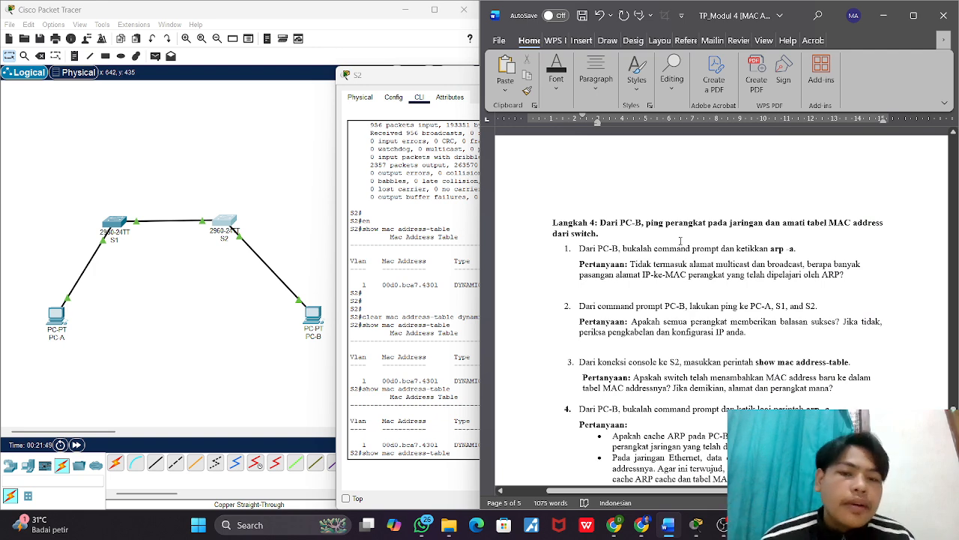
scroll(680, 241, "down", 1)
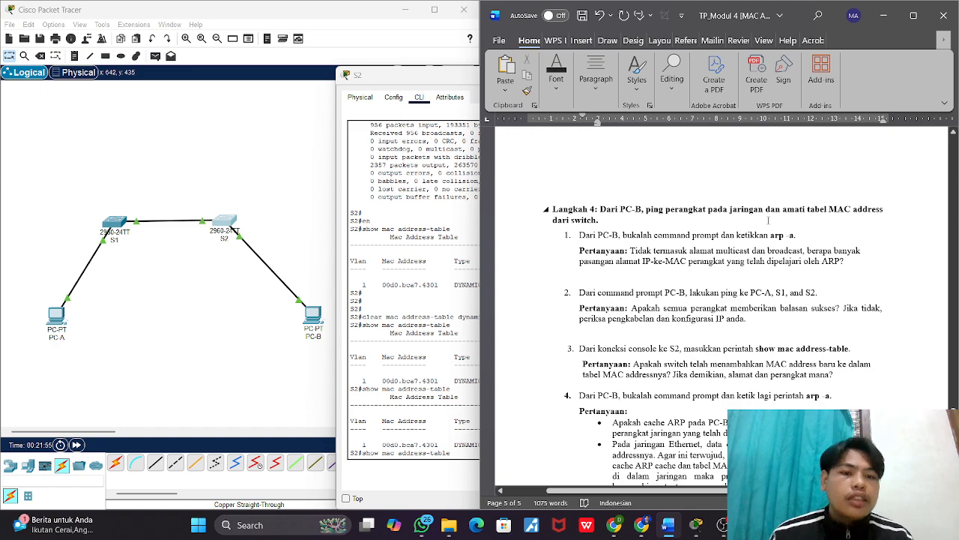
scroll(769, 221, "down", 1)
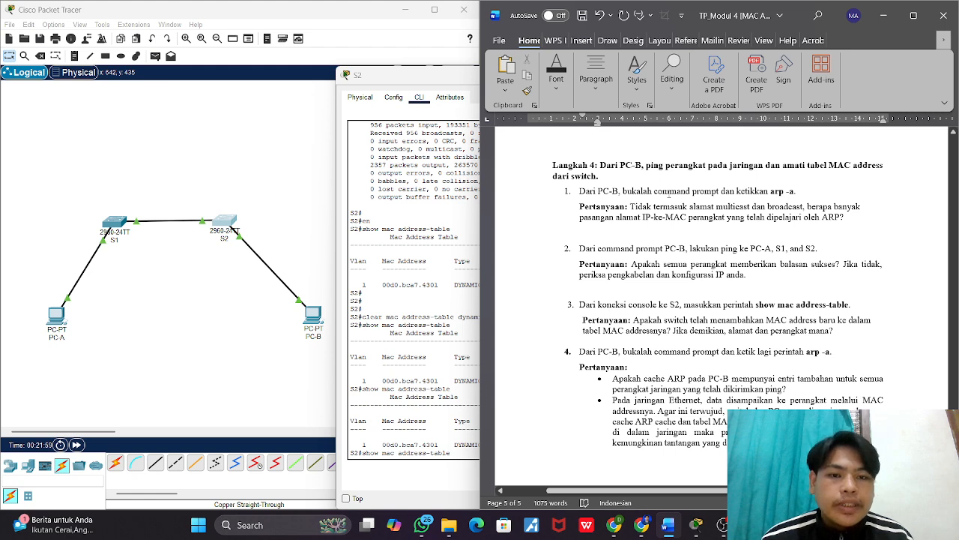
left_click(442, 213)
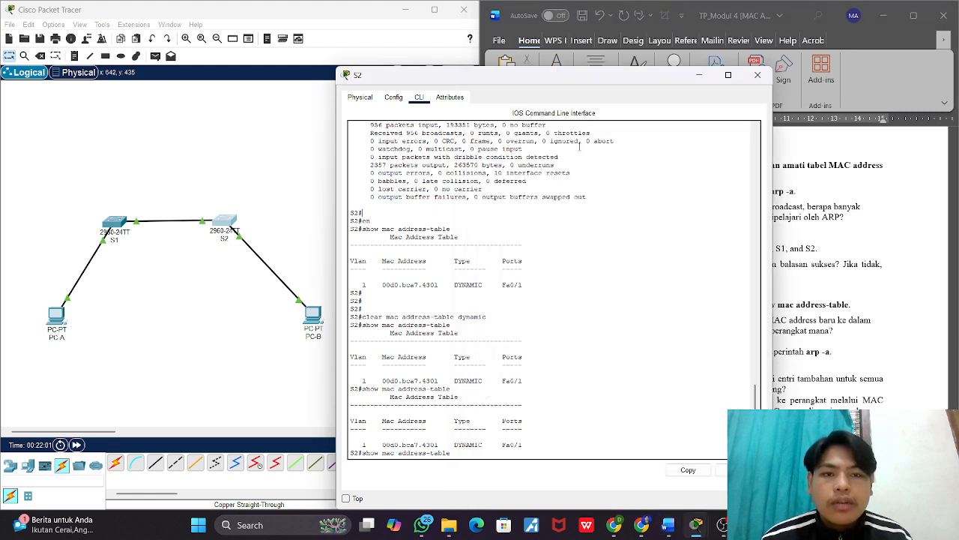
left_click(769, 75)
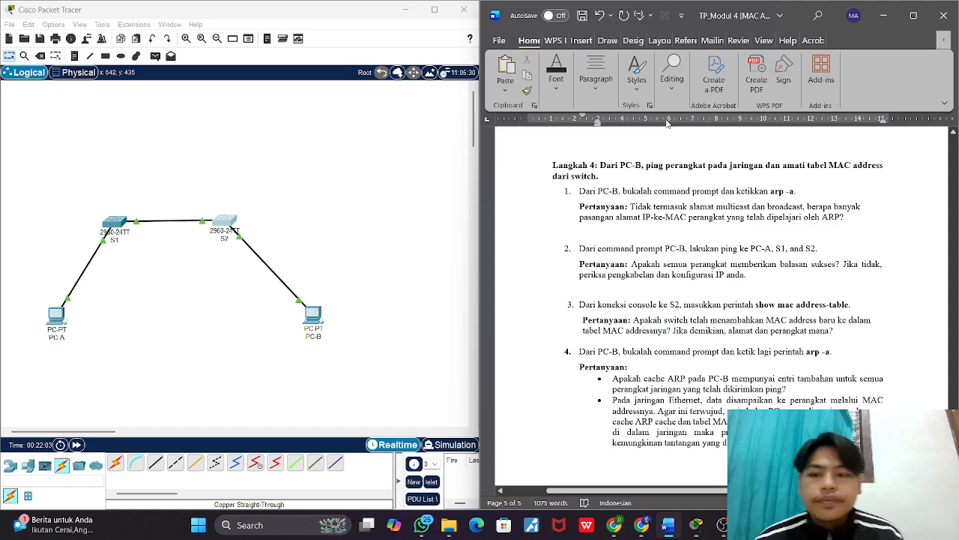
left_click(304, 329)
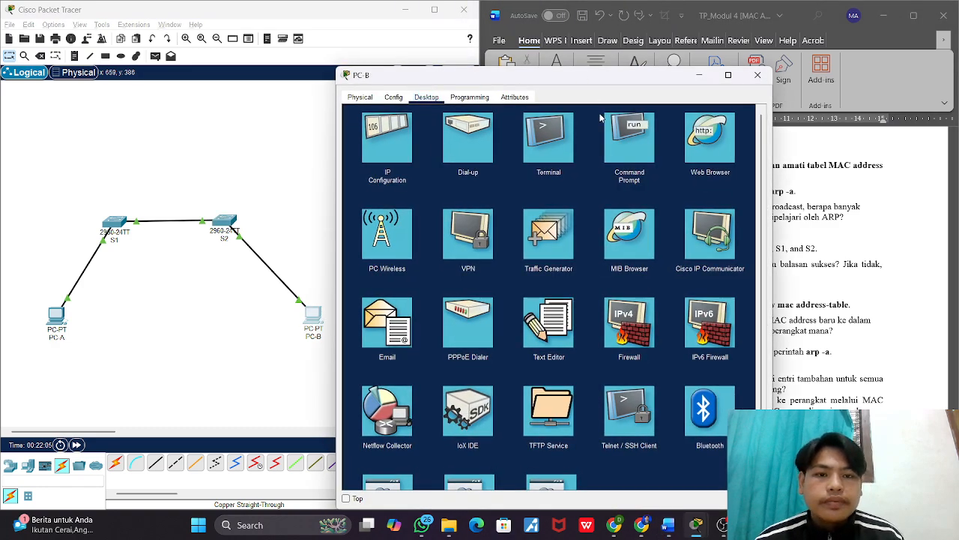
left_click(619, 127)
left_click_drag(590, 75, 275, 66)
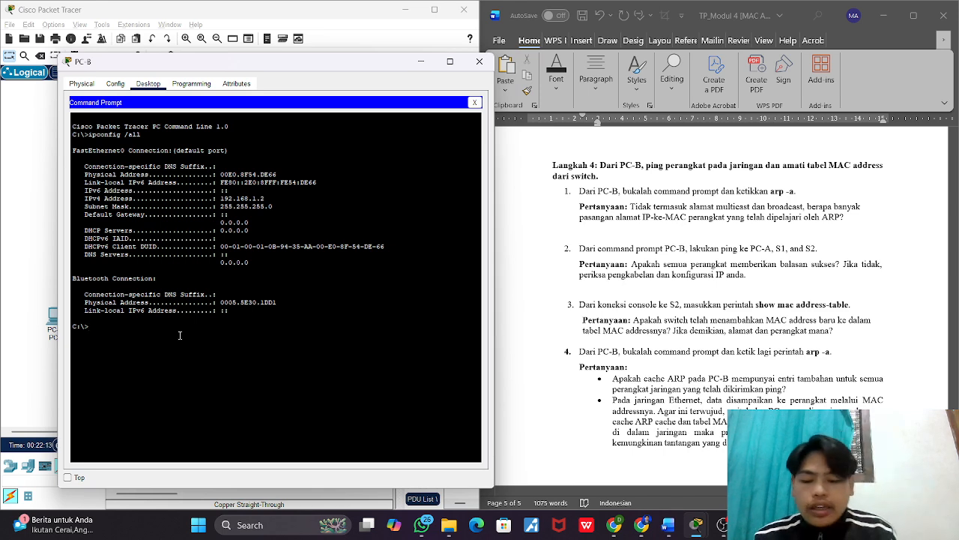
Step: Run arp -a in PC-B's Command Prompt, as required by Langkah 4's first instruction
type("arp")
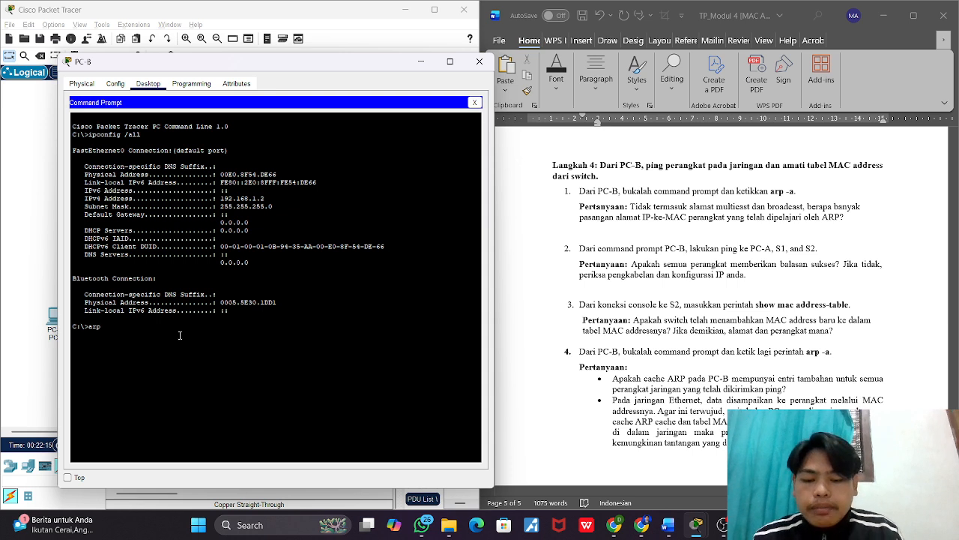
type(" -a")
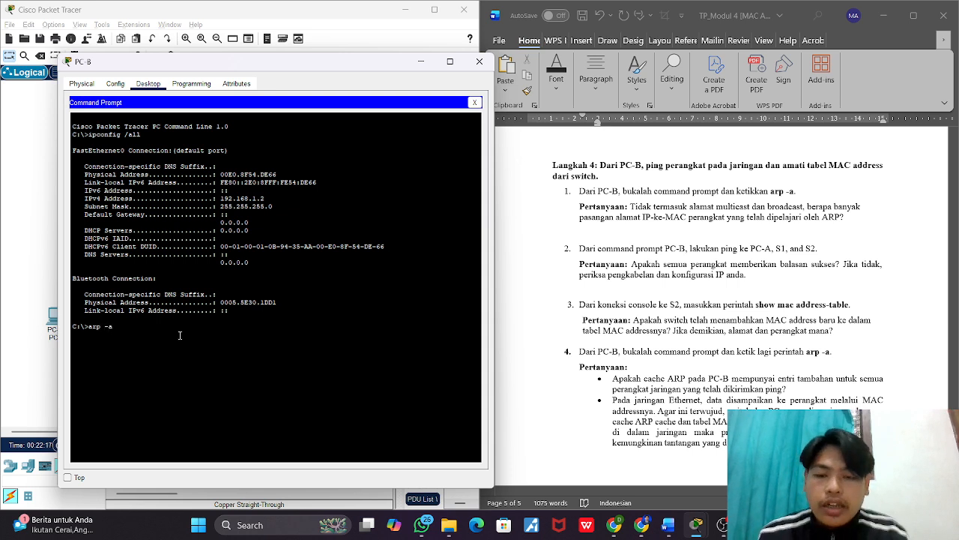
key("Return")
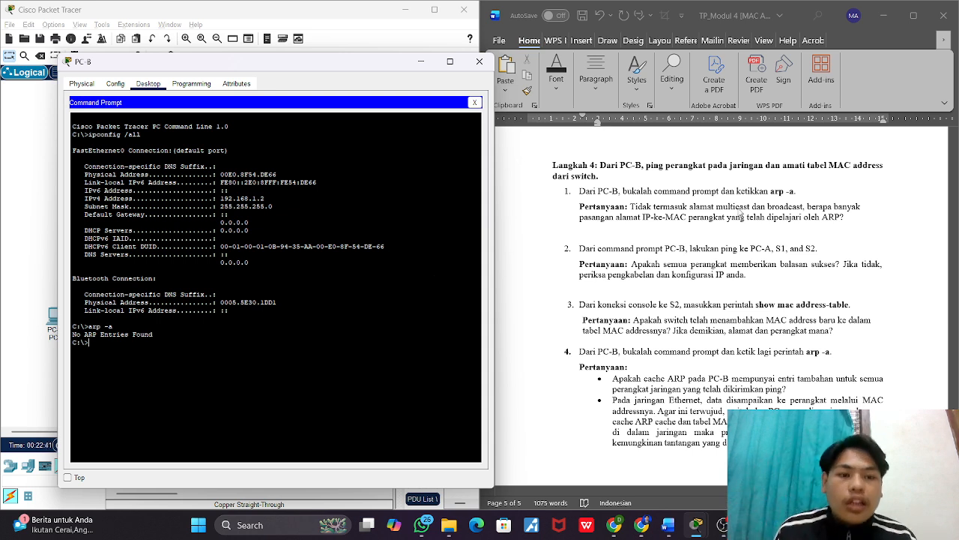
Step: In the Word worksheet, answer Langkah 4's first question on a new line with "hasil dari pemanggilan arp -a awal yaitu “No ARP Entries Found”"
left_click(854, 219)
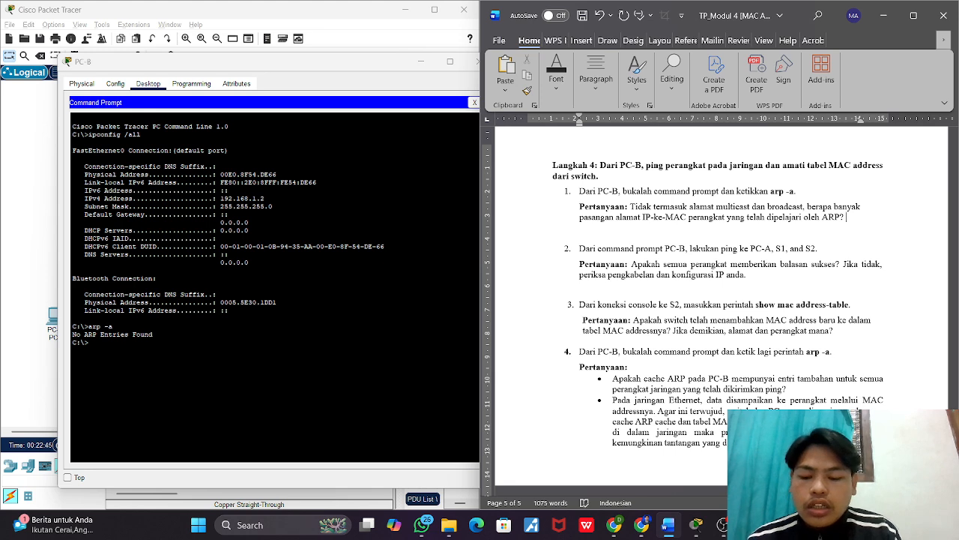
key("Return")
type("hasil dari p")
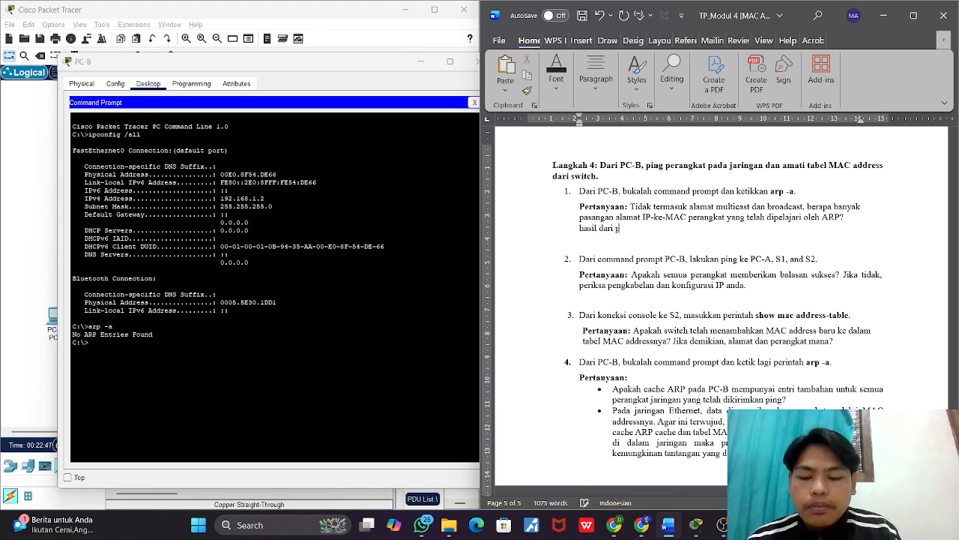
type("emanggilan a")
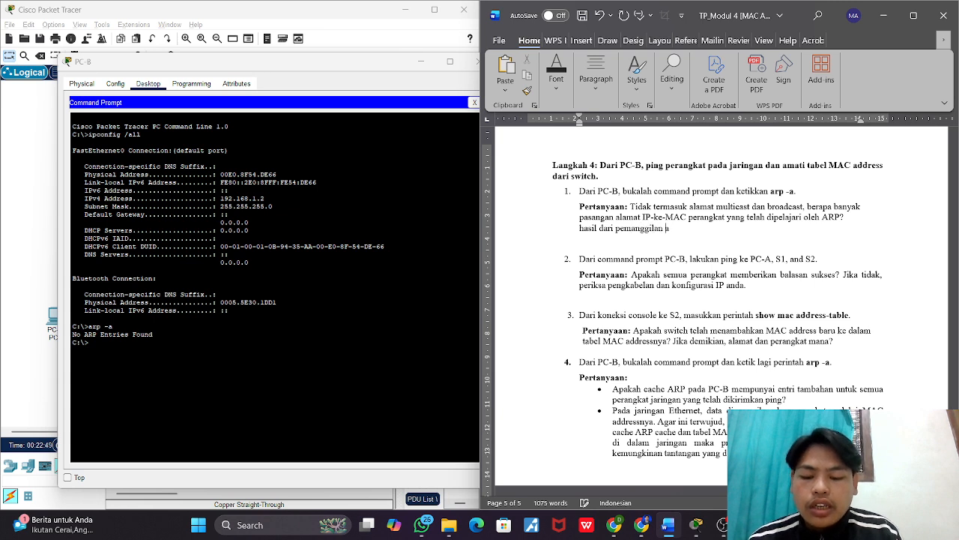
type("rp -")
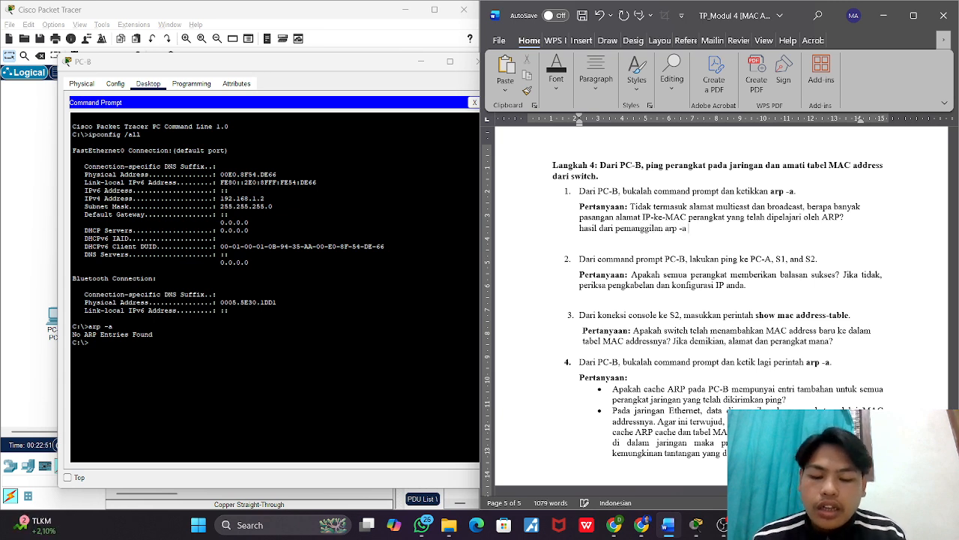
type("a awal yaitu ")
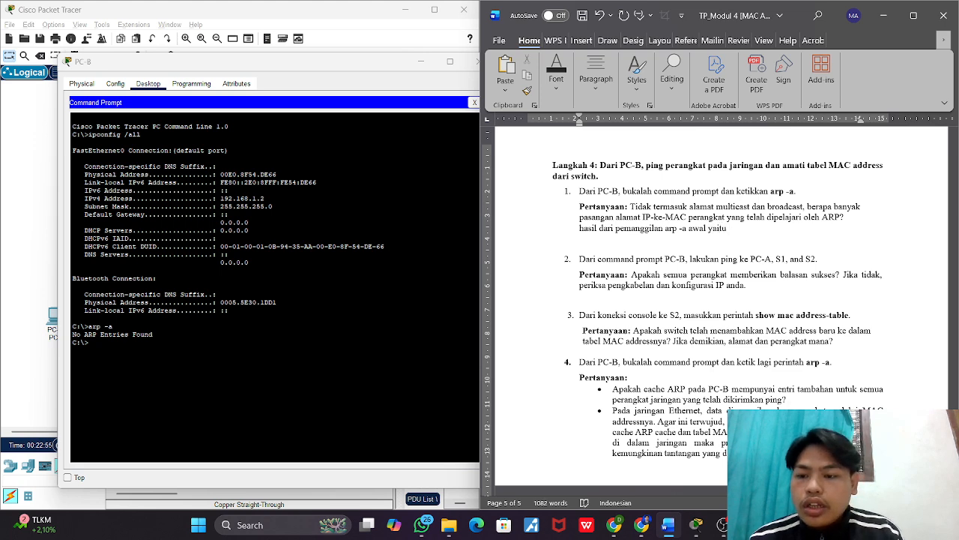
type("\"No\"")
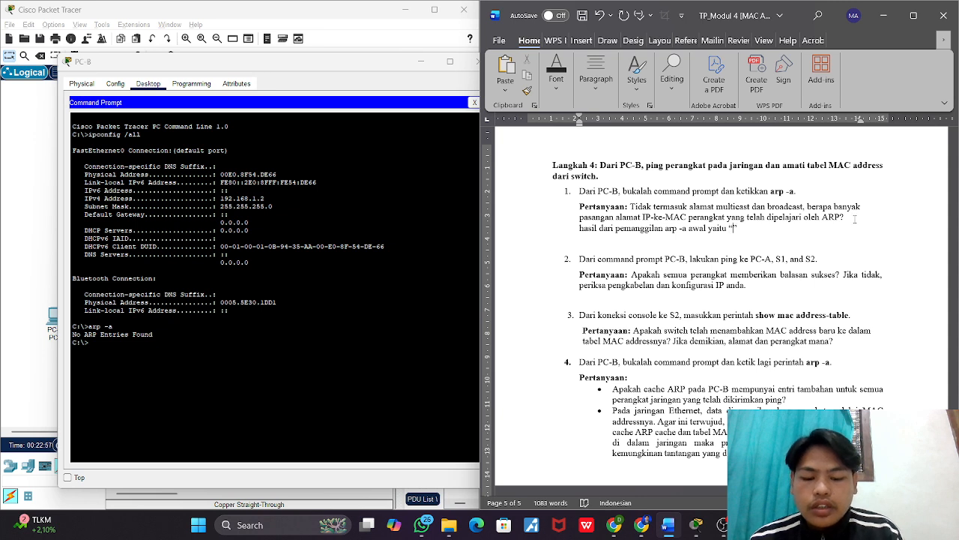
type(" ARP")
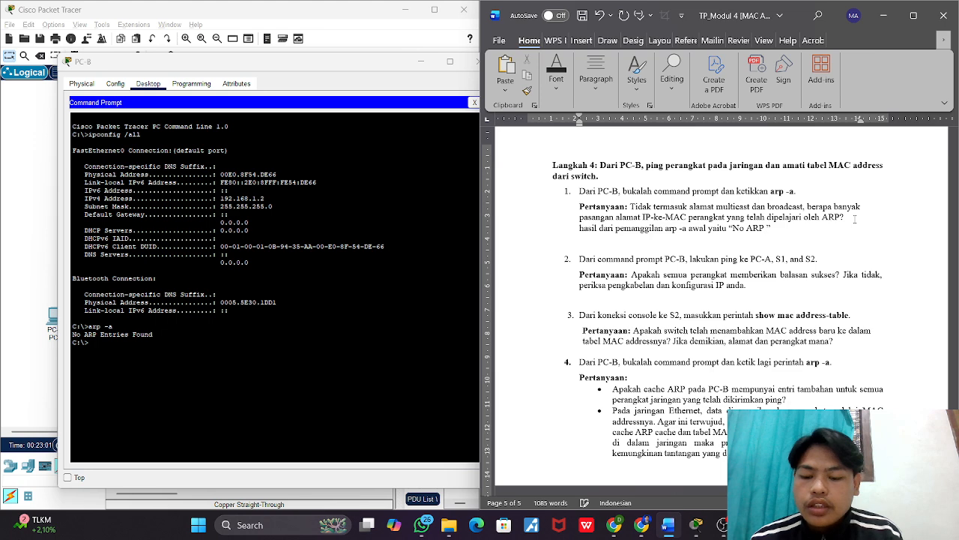
type(" Entri")
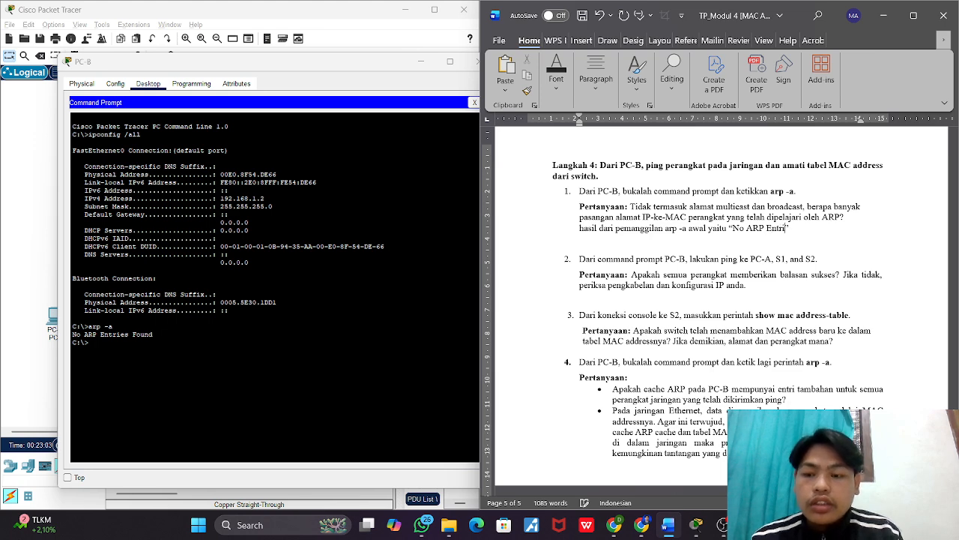
type("es Fou")
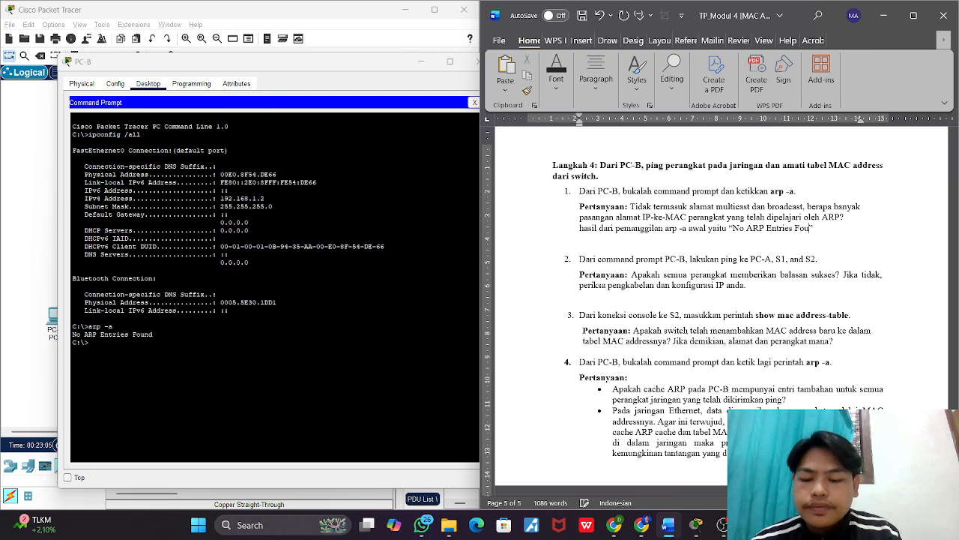
type("nd")
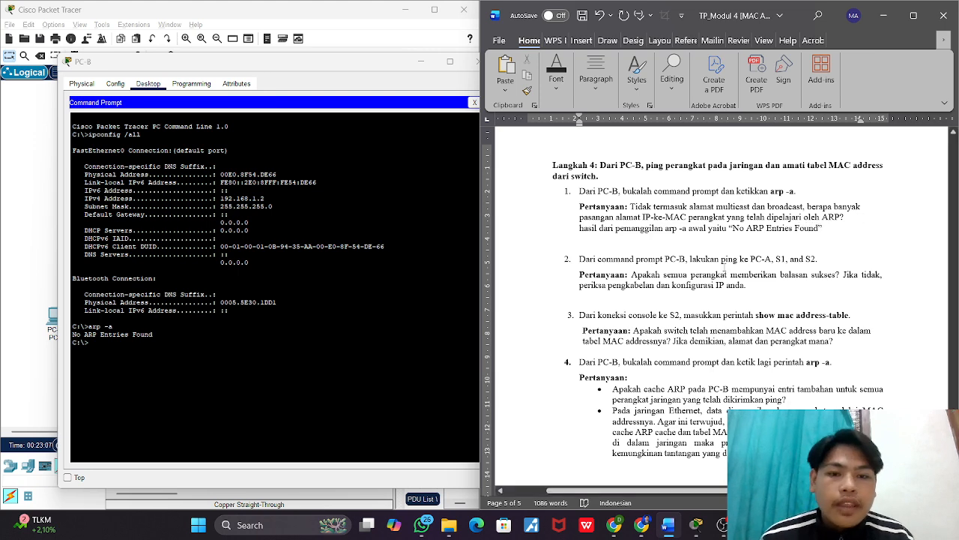
Step: Check Langkah 4's second instruction and, back in PC-B's Command Prompt in Packet Tracer, ping PC-A at 192.168.1.1
scroll(706, 267, "down", 1)
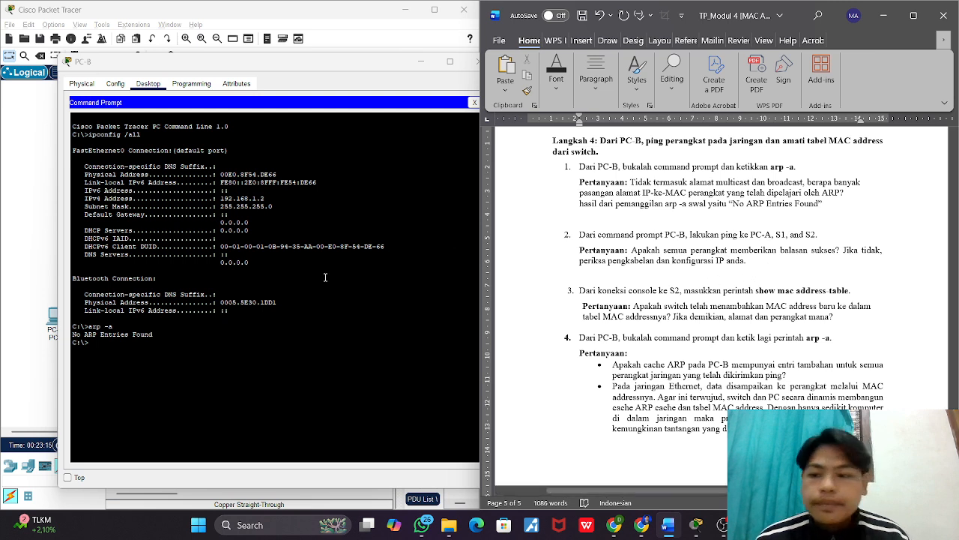
left_click(198, 375)
type("ping")
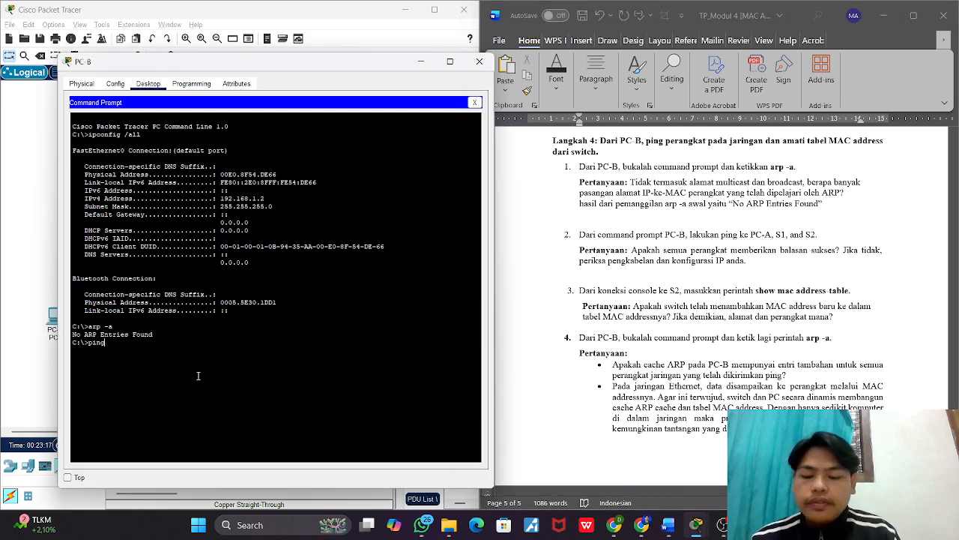
type(" 1")
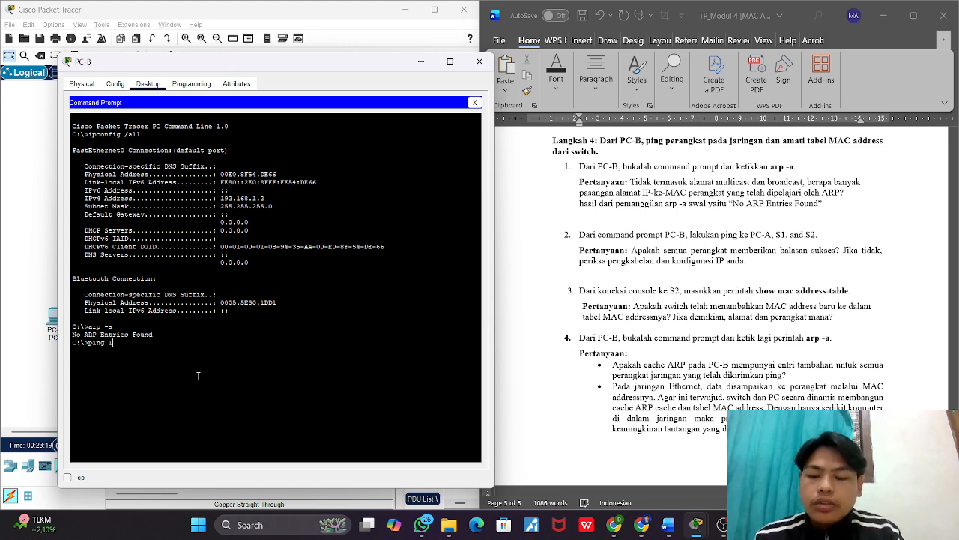
type("92.168.1.1")
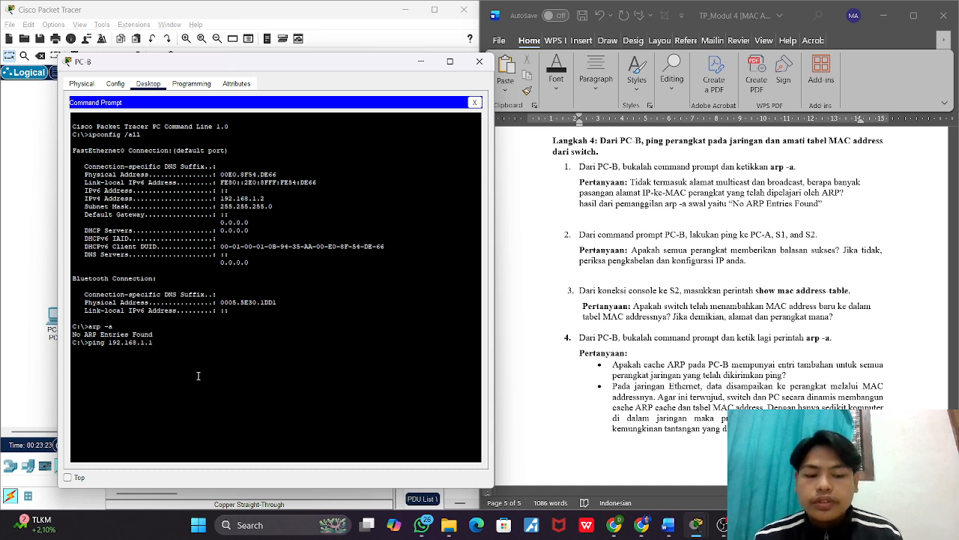
key("Return")
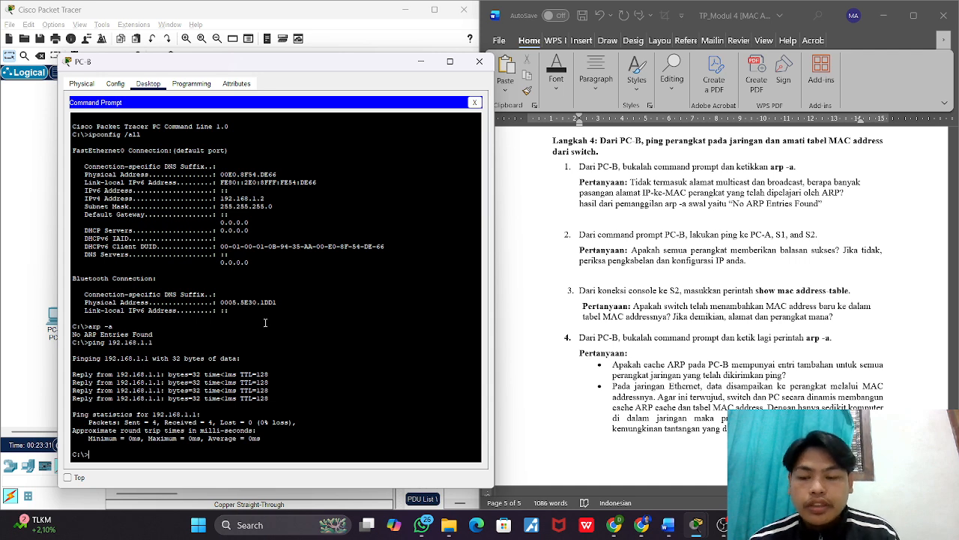
Step: Ping S1 at 192.168.1.11 from PC-B twice
key("Up")
type("1")
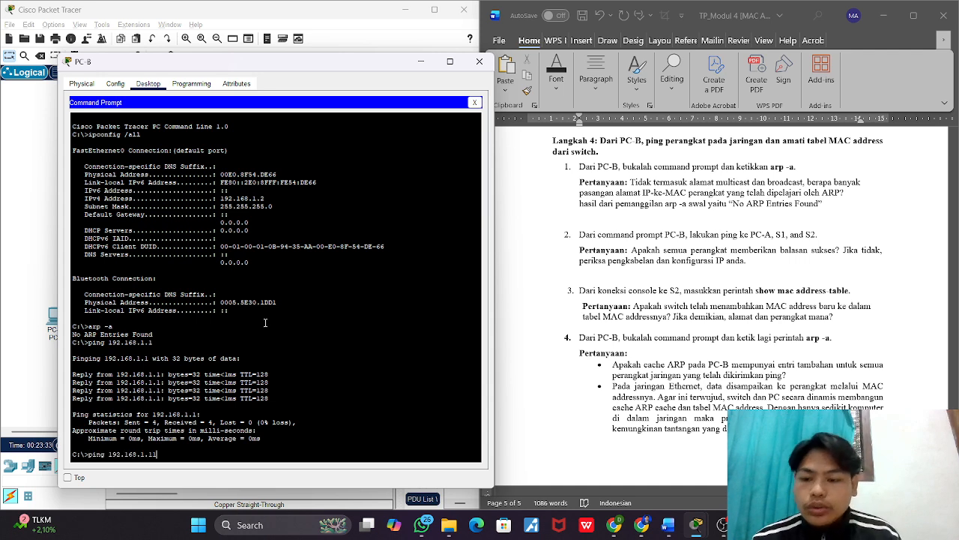
key("Return")
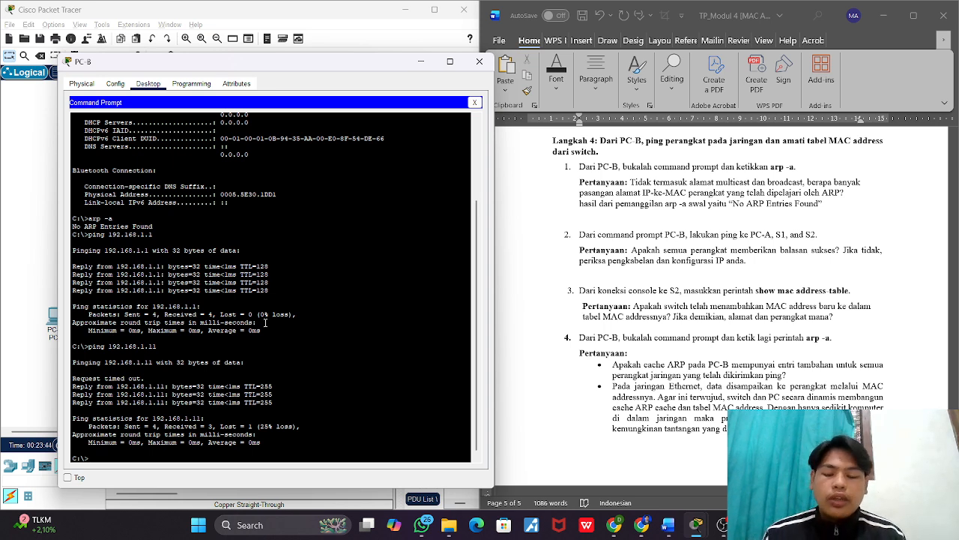
key("Up")
key("Return")
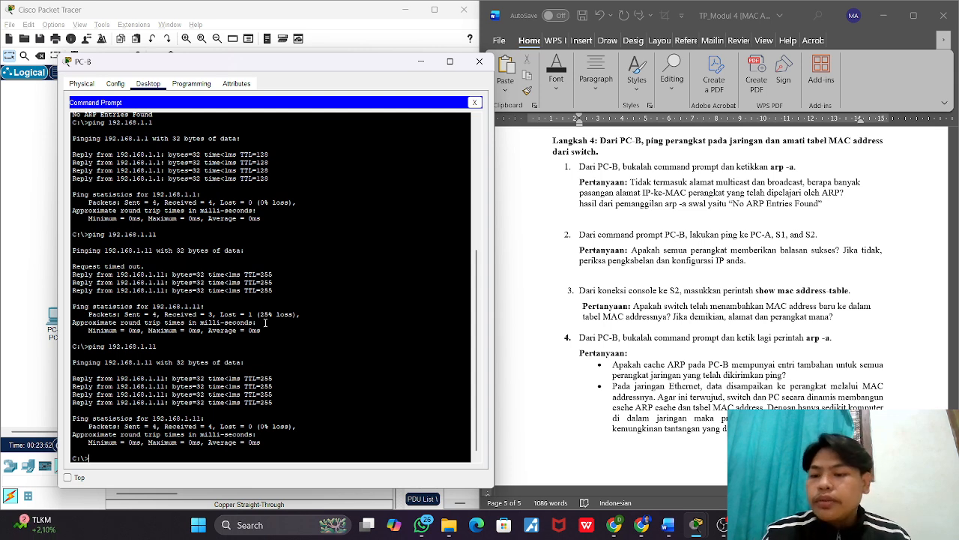
Step: Ping S2 at 192.168.1.12 from PC-B twice
key("Up")
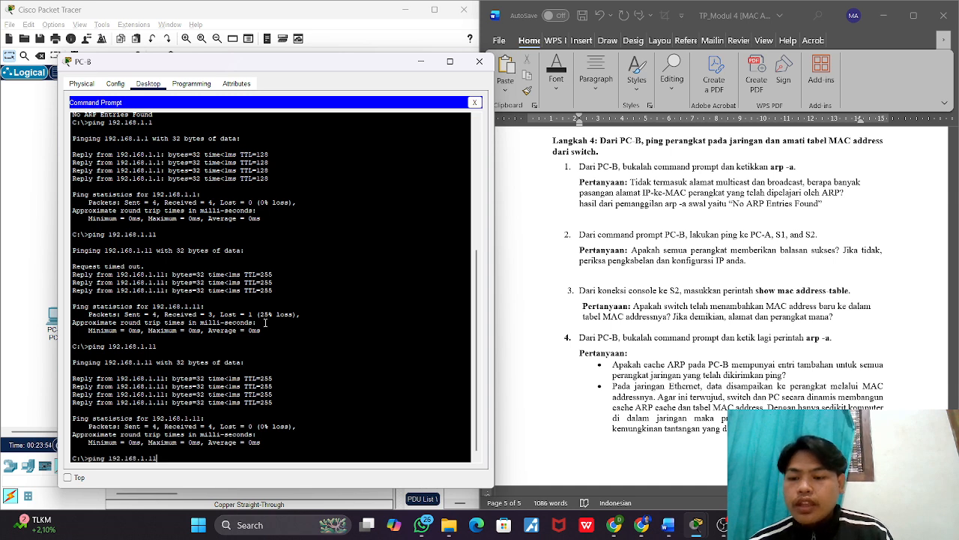
key("BackSpace")
type("2")
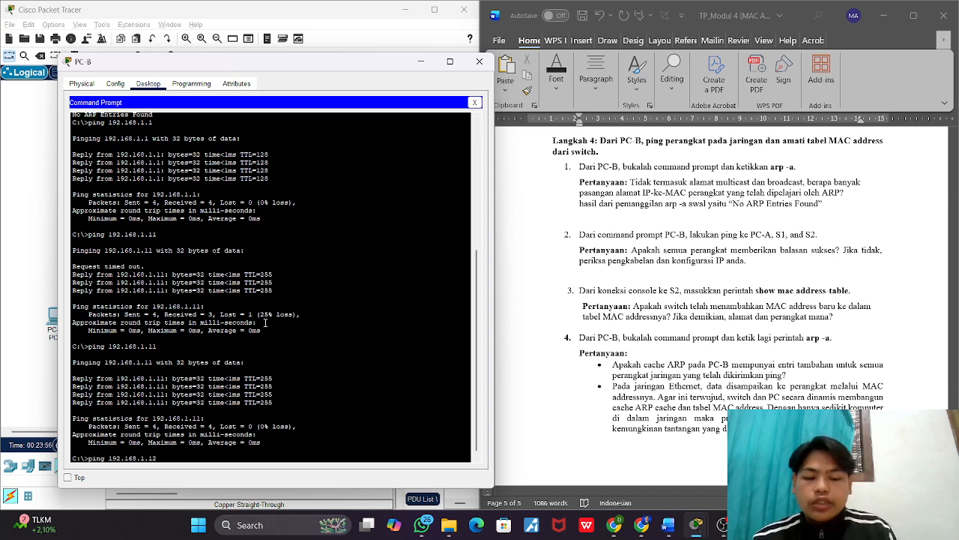
key("Return")
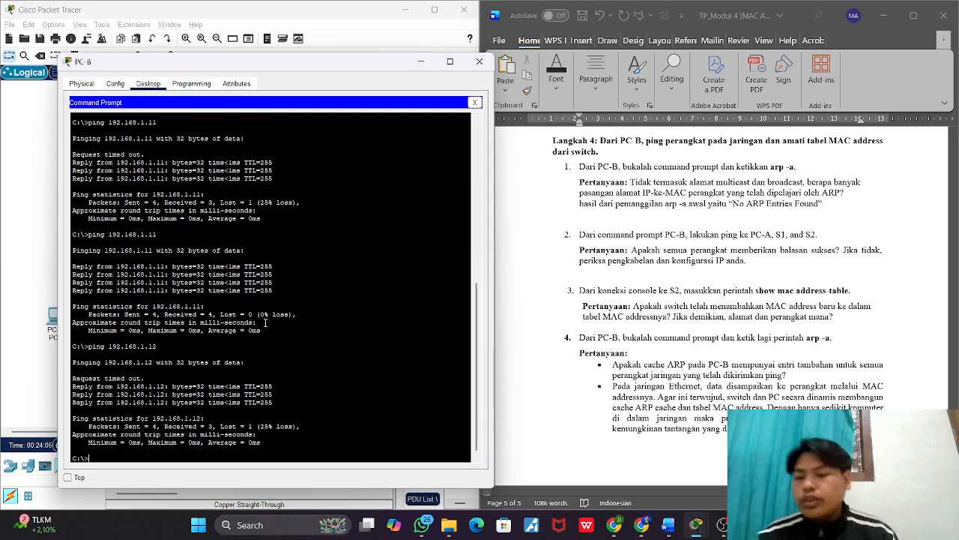
key("Up")
key("Return")
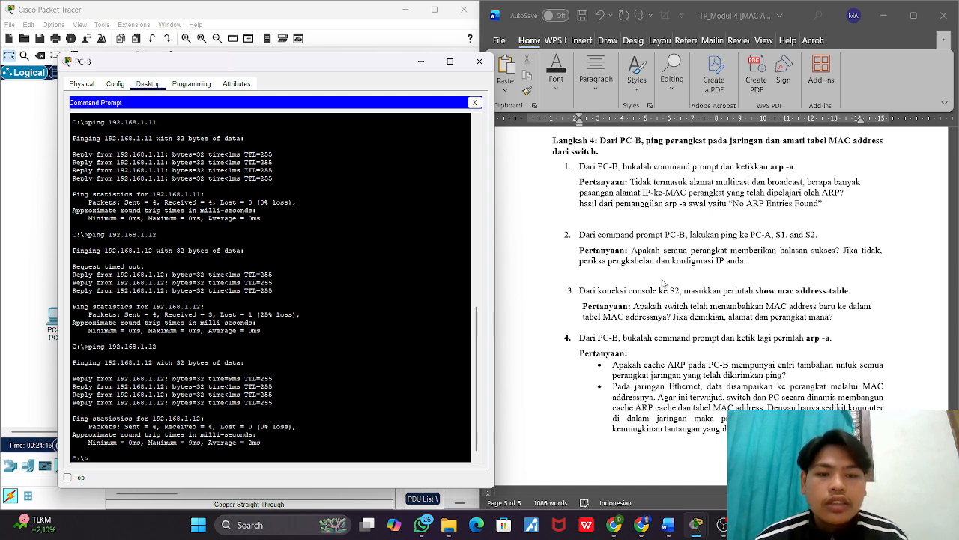
Step: In the Word worksheet, answer Langkah 4's second question with "Jawaban dari ping yang saya kirim yaitu sukses semua."
left_click(749, 261)
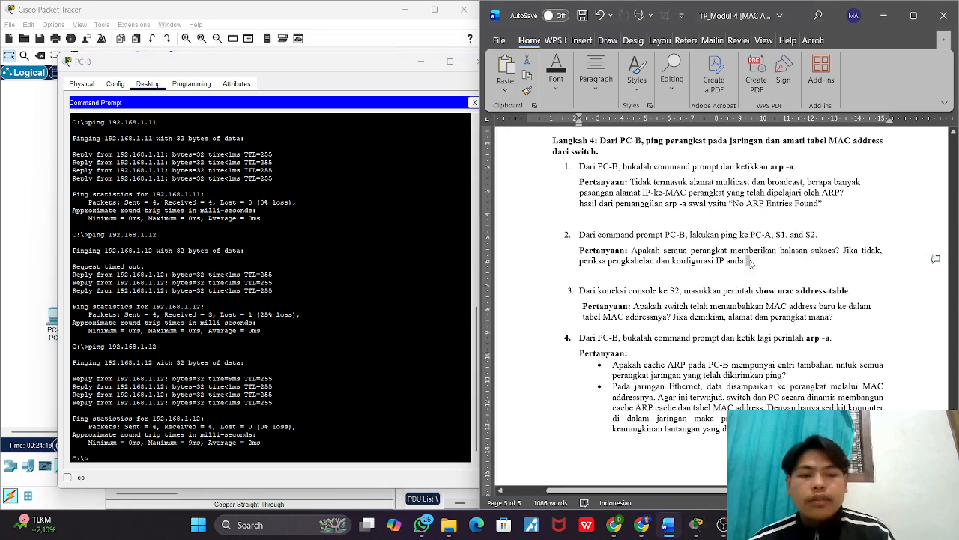
type("ja")
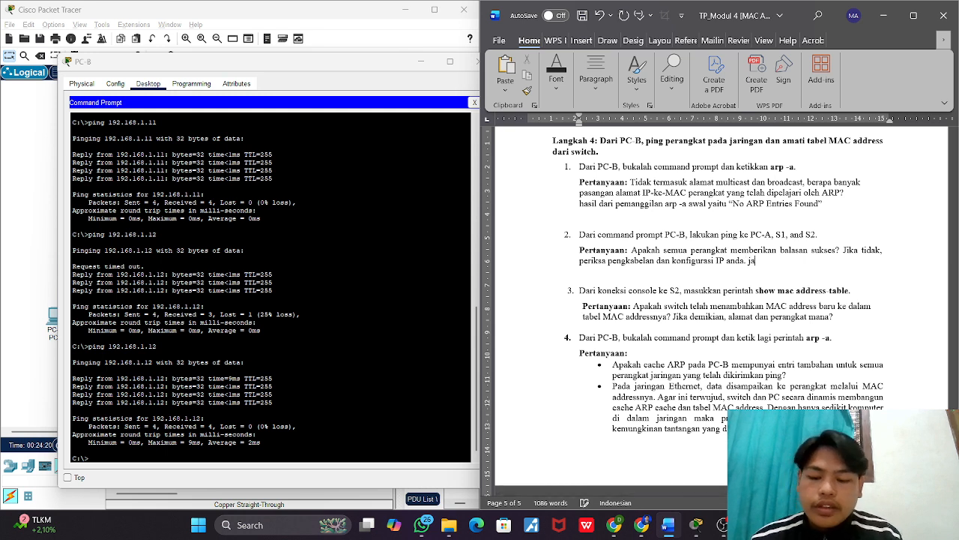
type("waban dari")
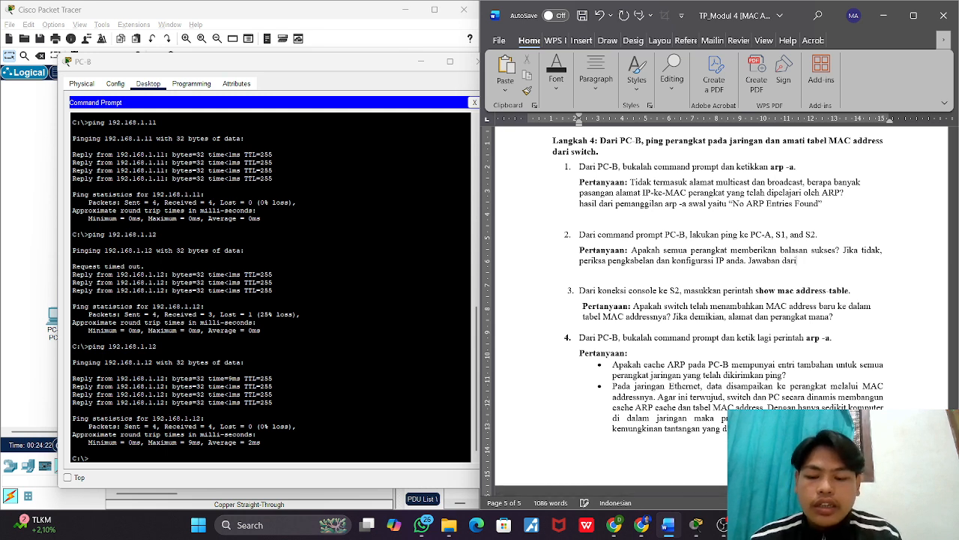
type(" yang")
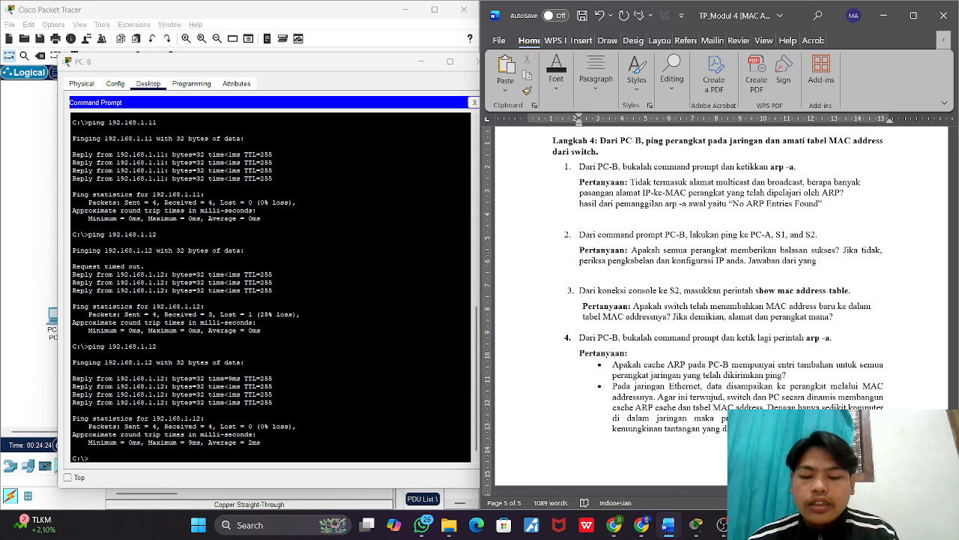
key("BackSpace")
key("BackSpace")
key("BackSpace")
key("BackSpace")
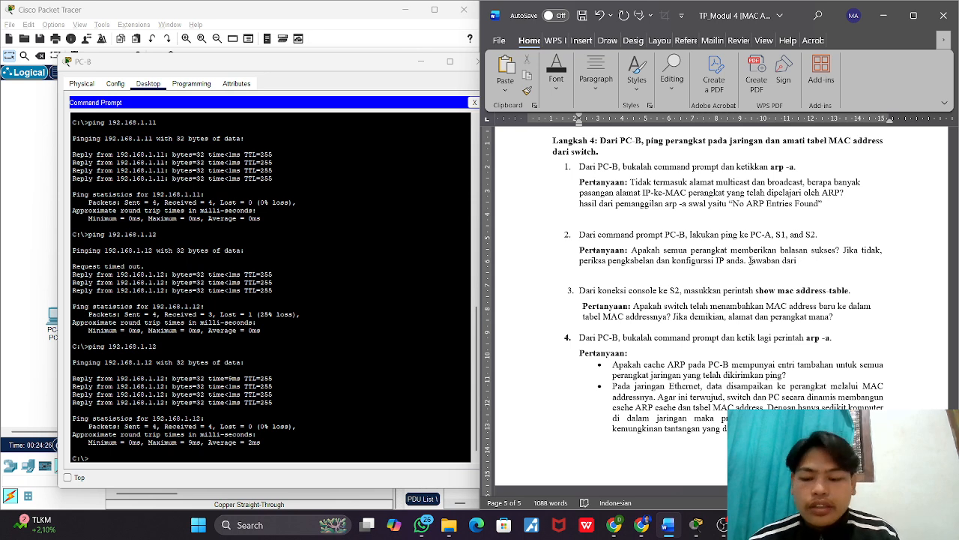
type("ping yang")
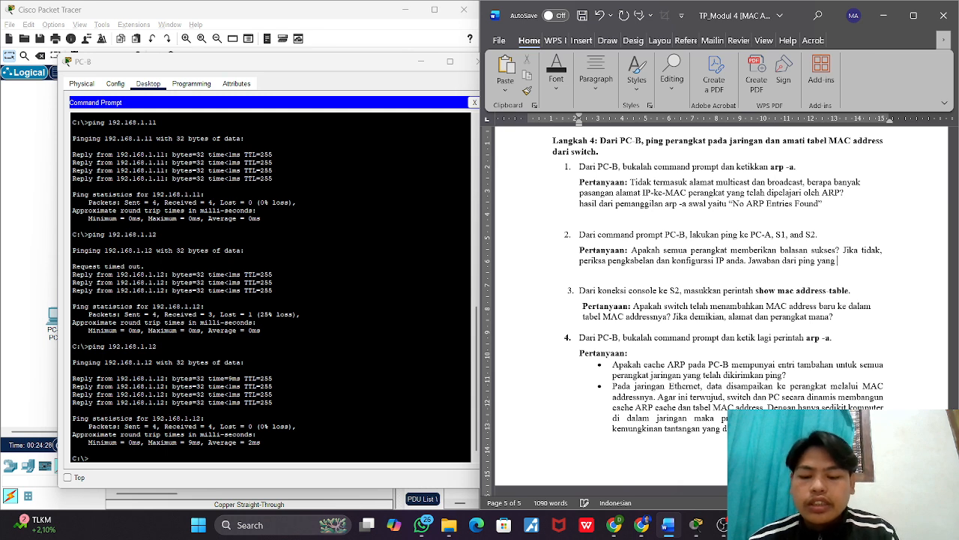
type(" saya ki")
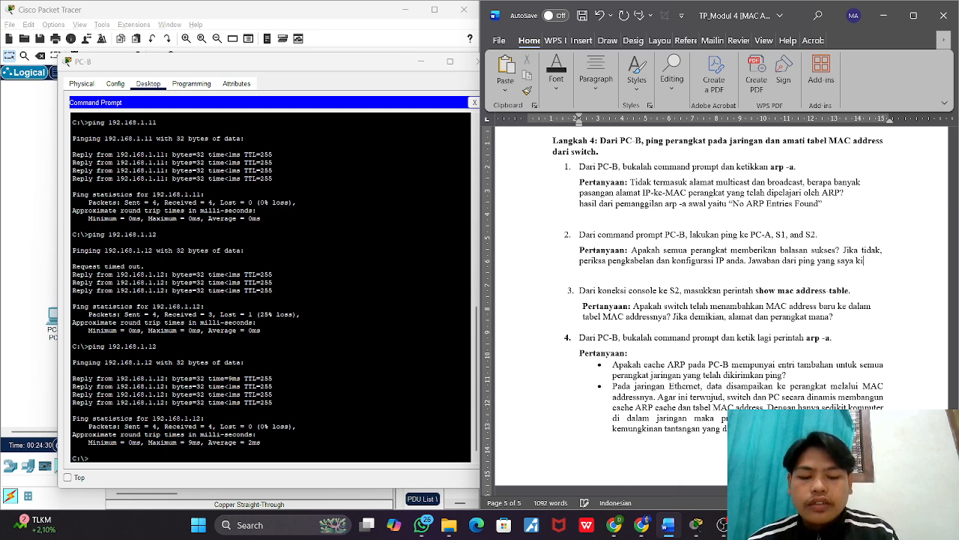
type("trim")
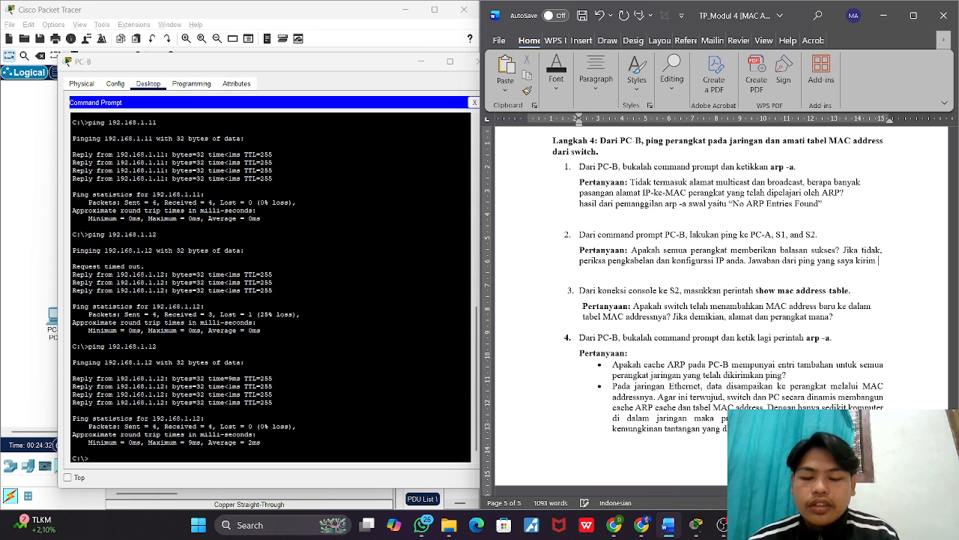
type("ja")
key("BackSpace")
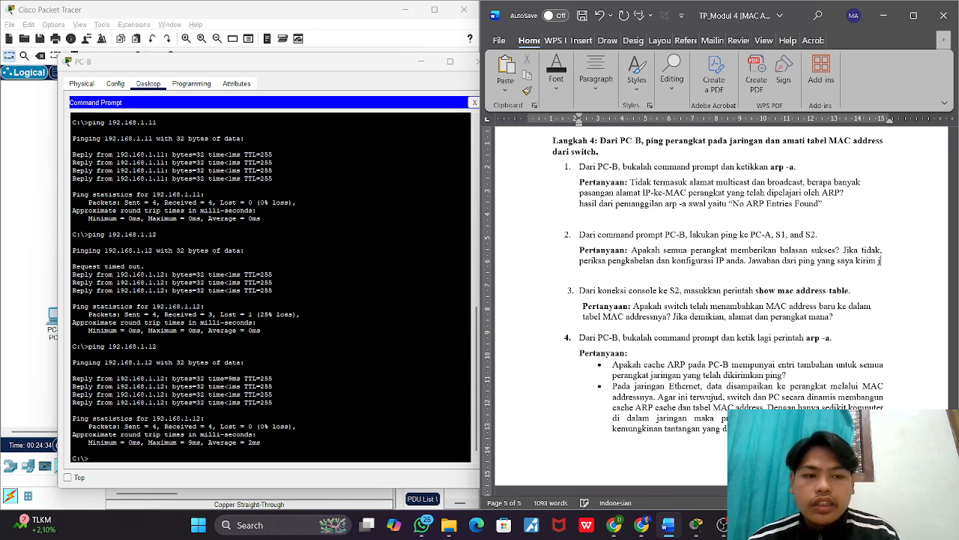
key("BackSpace")
type("y")
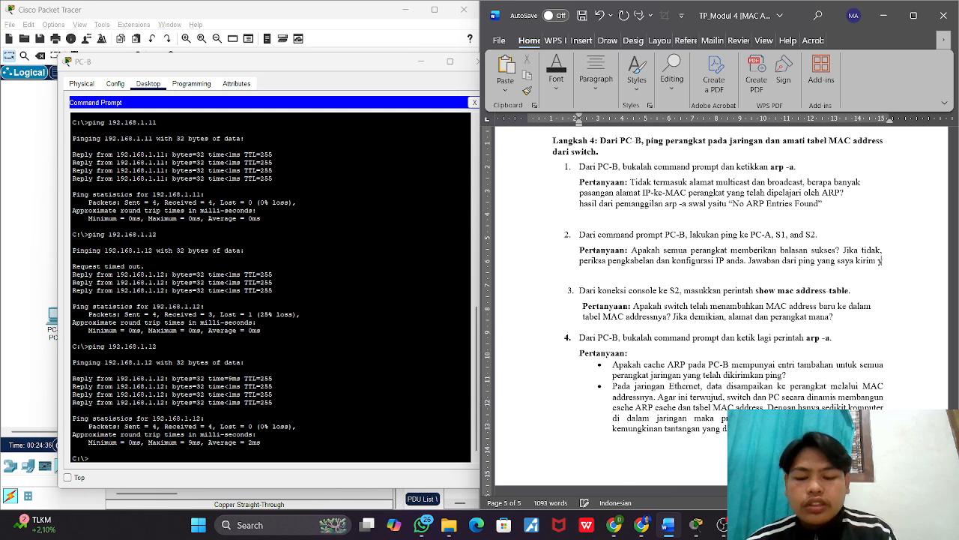
type("aitu sukses")
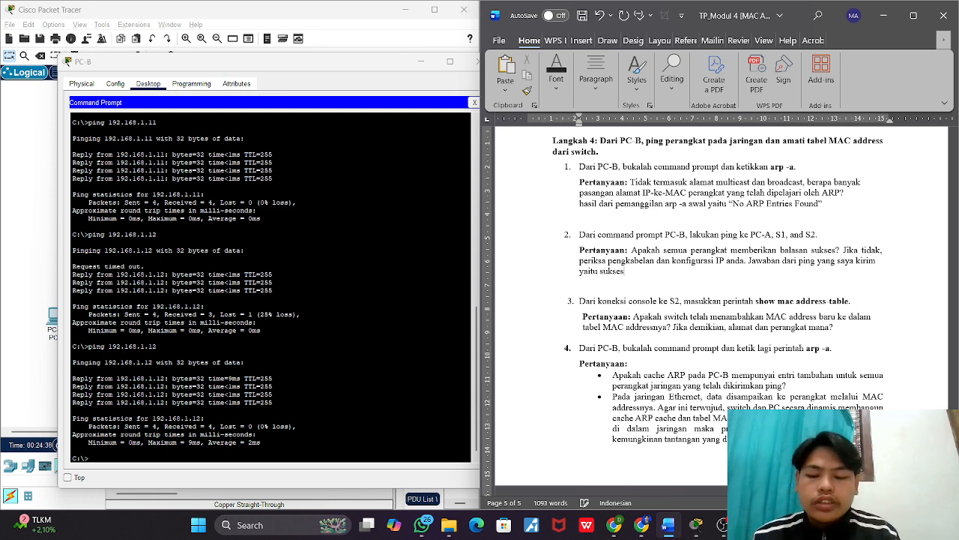
type(" semua.")
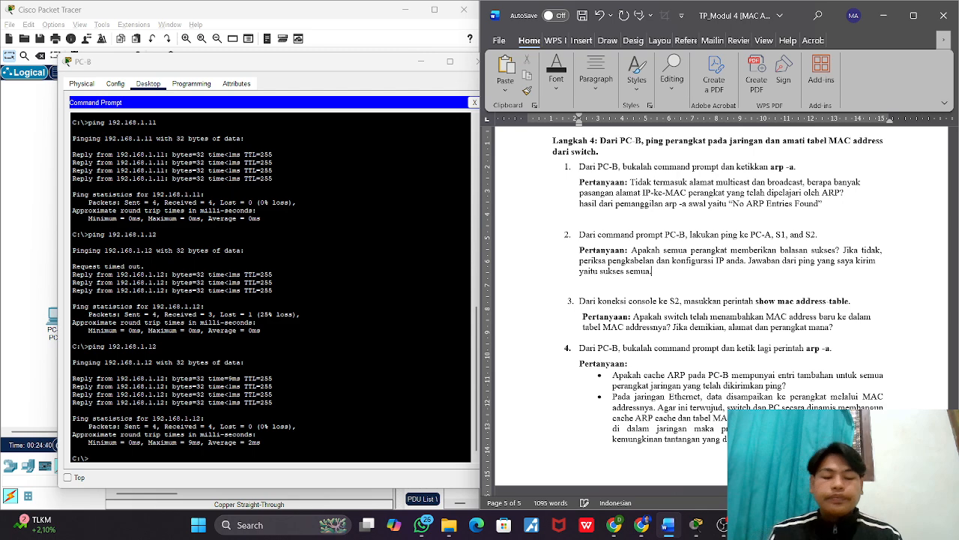
Step: In Packet Tracer, run show mac address-table on S2's command line and move its window clear of the worksheet questions
scroll(683, 288, "down", 1)
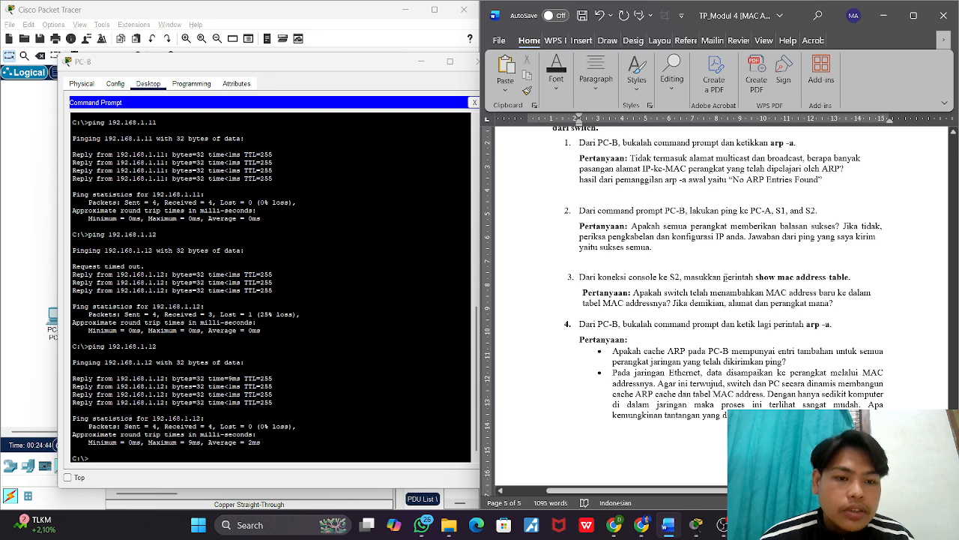
left_click(468, 68)
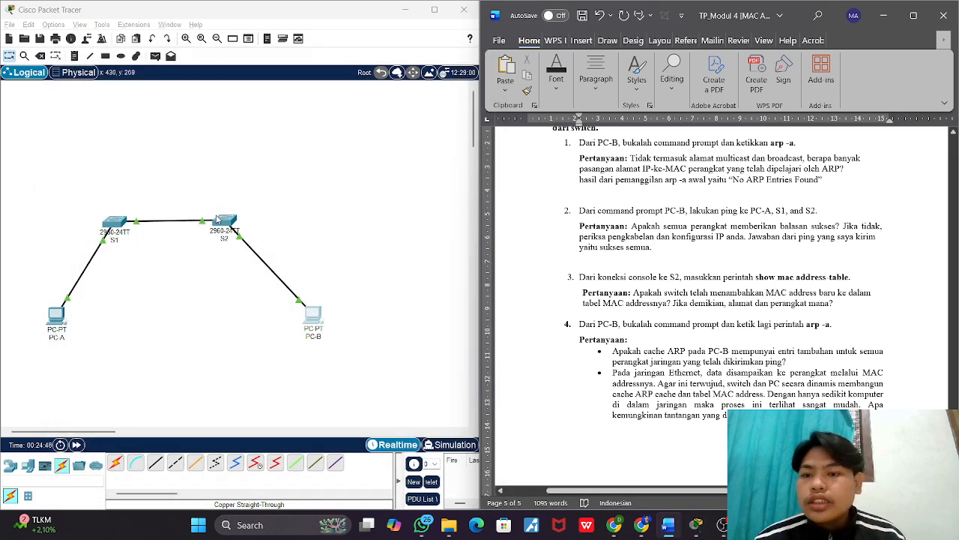
left_click(224, 219)
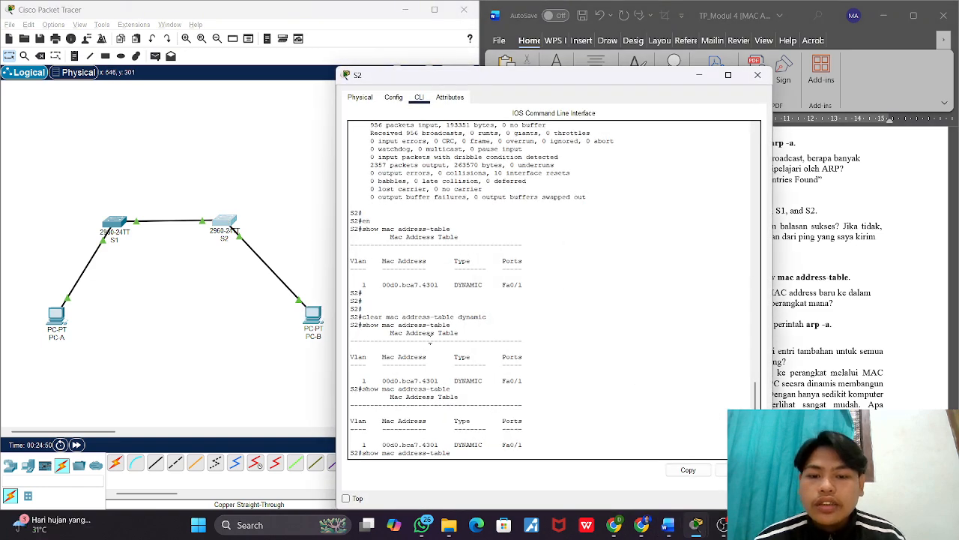
key("Down")
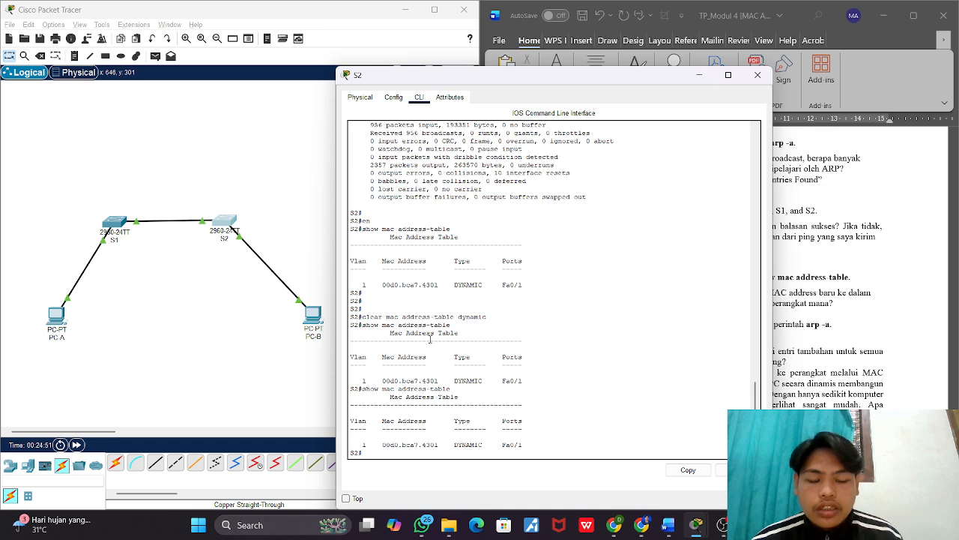
key("Up")
key("Return")
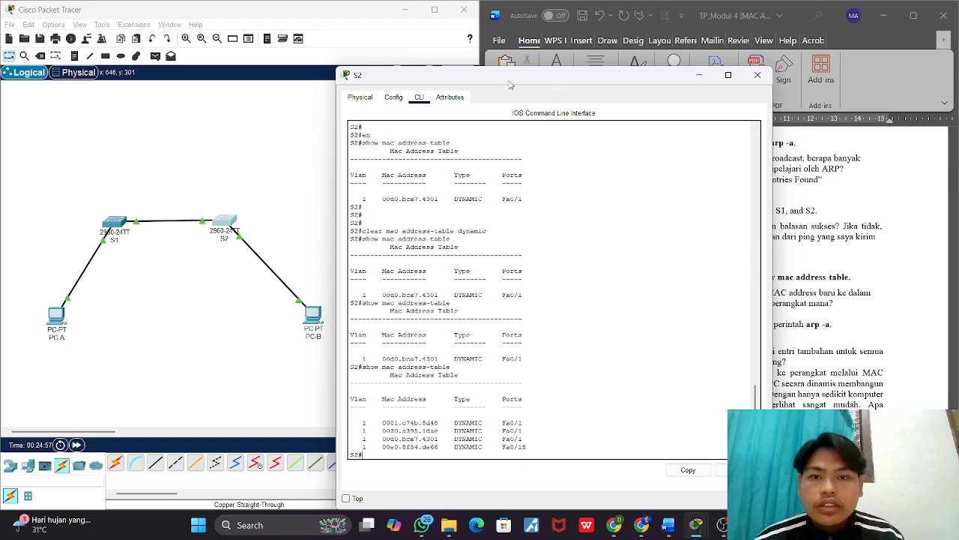
left_click_drag(517, 87, 287, 67)
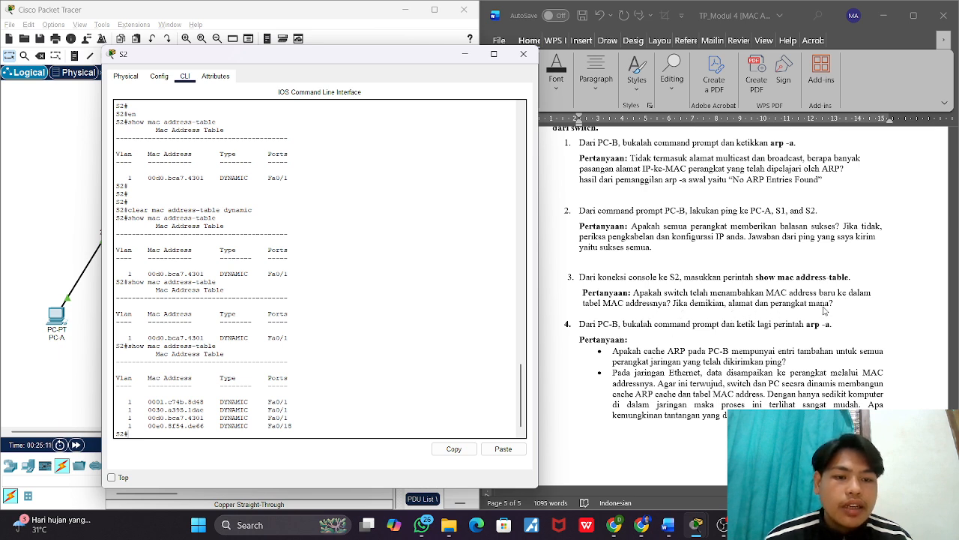
Step: In the Word worksheet, answer Langkah 4's third question with "pada S2 sudah tertambah menjadi 4 yang tadinya 1,"
left_click(845, 305)
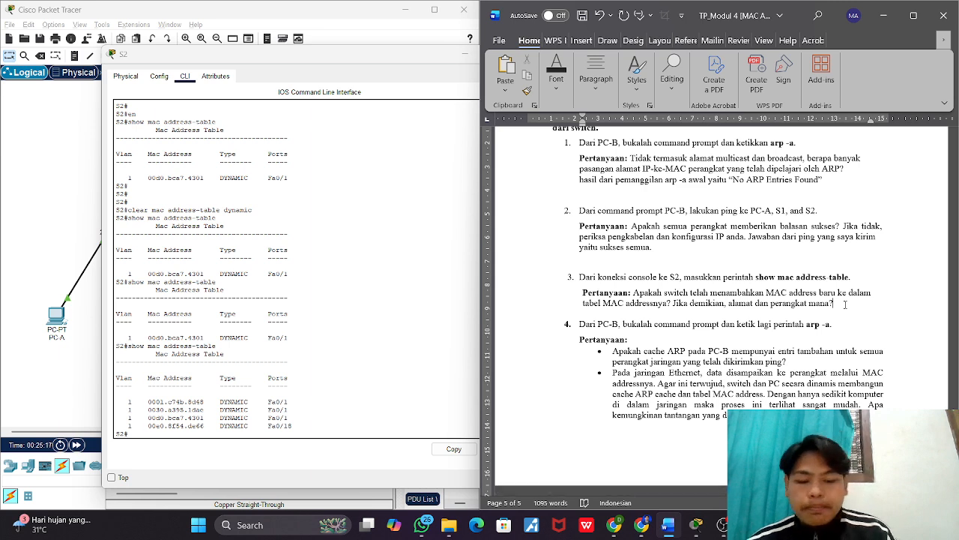
type("pada S")
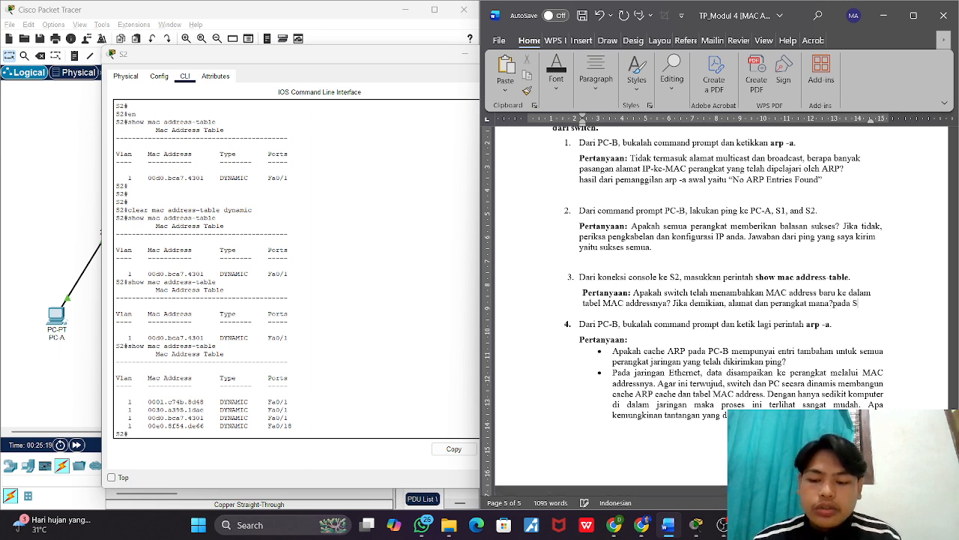
type("2 ")
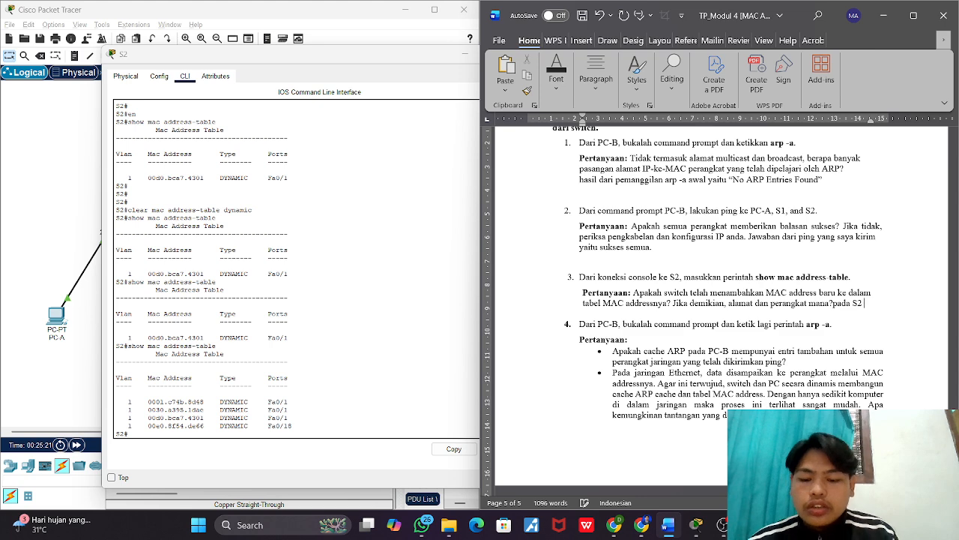
type("sudah tertambah")
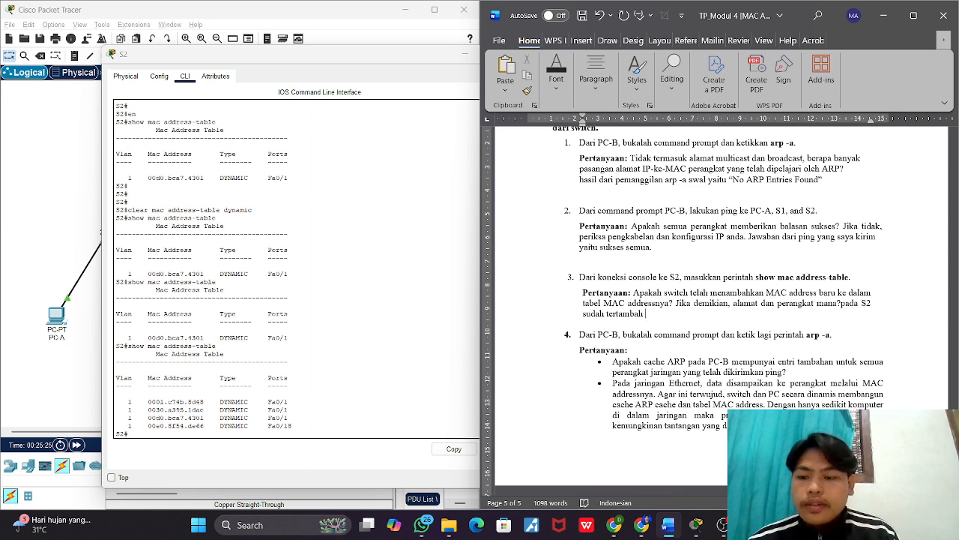
type(" menjadi")
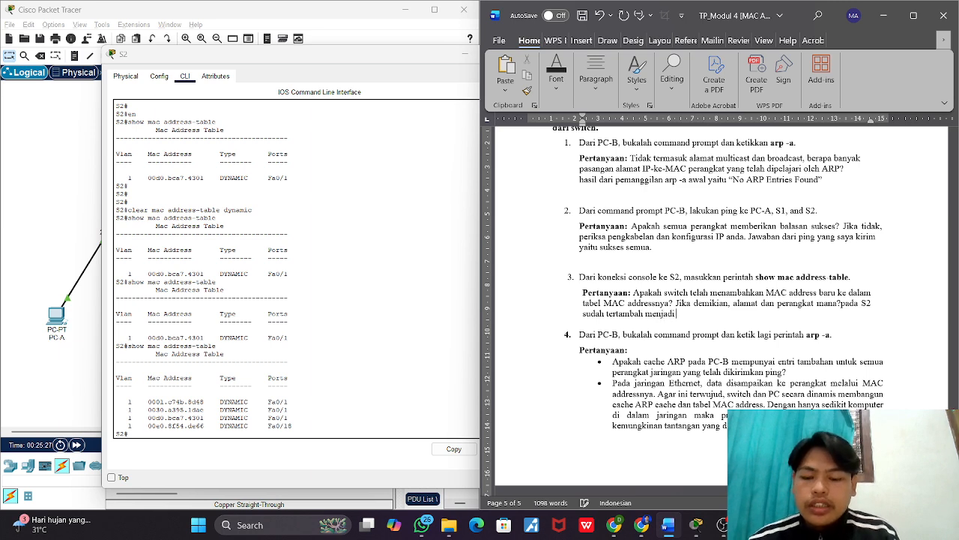
type(" 4 ya")
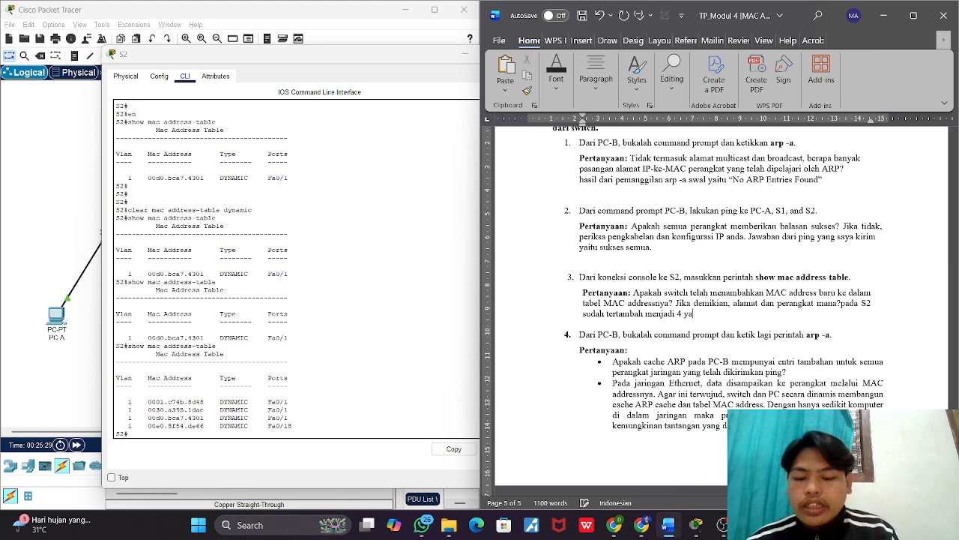
type("ng tadinya")
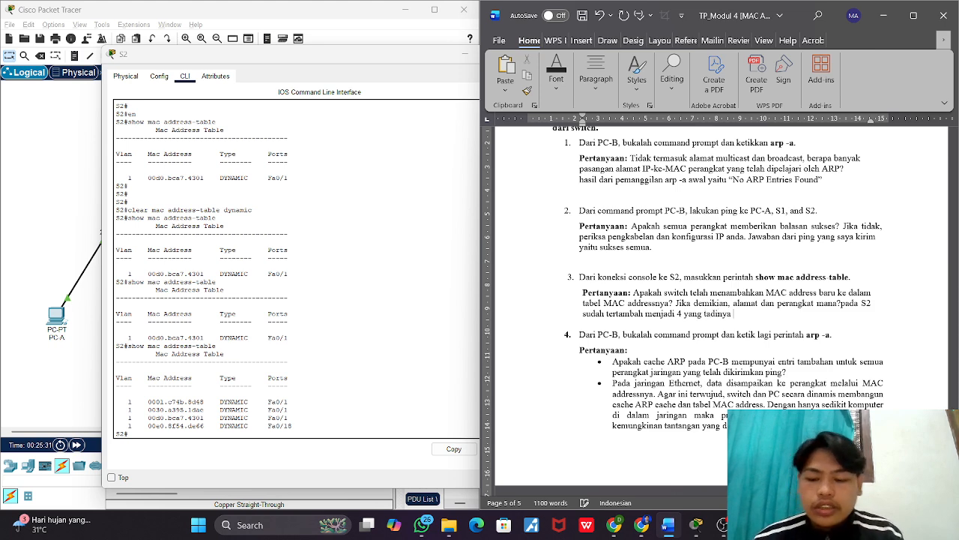
type(" 1,")
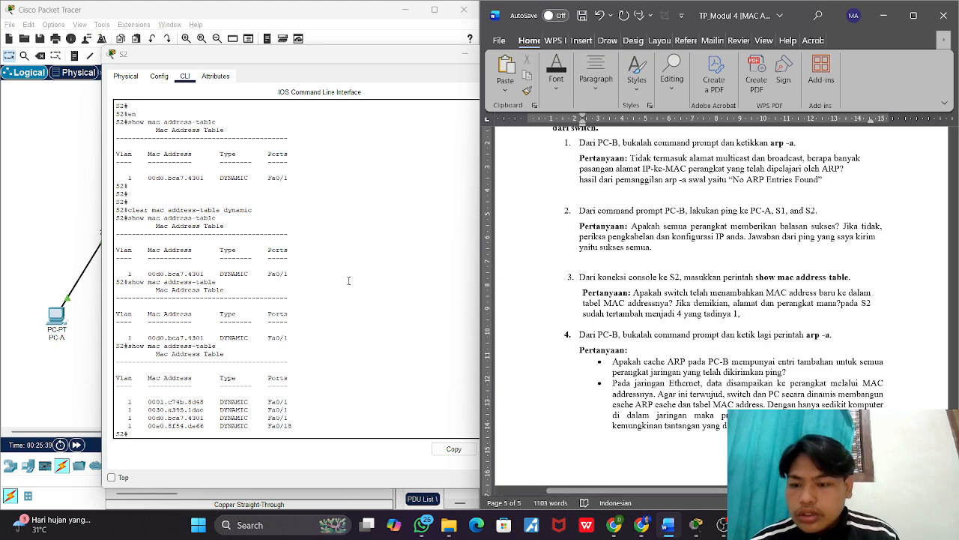
Step: Copy the latest MAC address table with its header row from S2's command line and paste it on a new line below the third answer in Word
left_click_drag(294, 422, 114, 382)
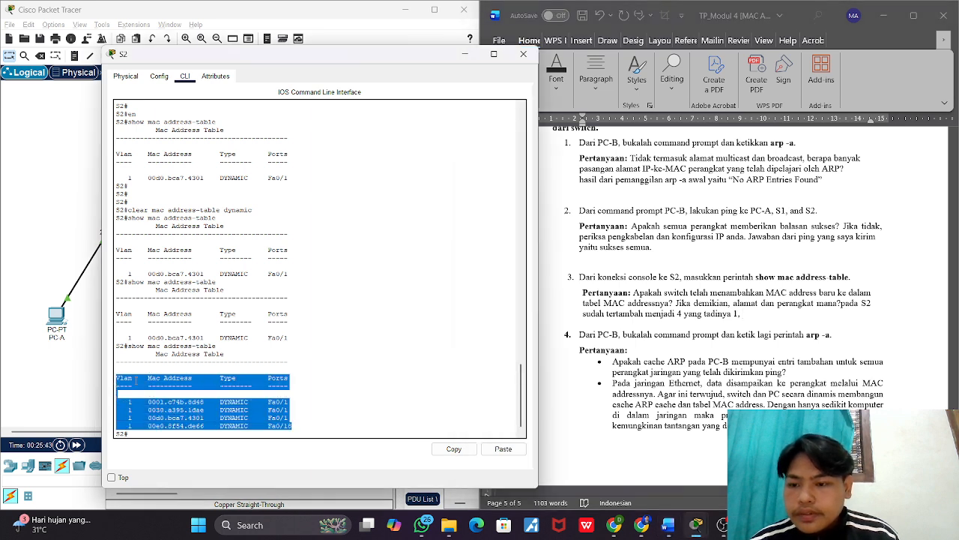
right_click(136, 381)
left_click(156, 389)
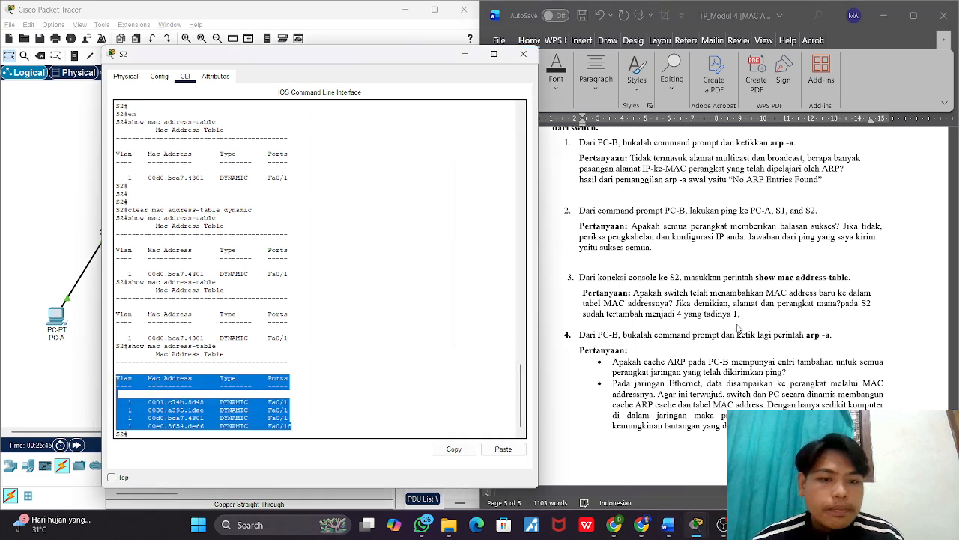
left_click(748, 315)
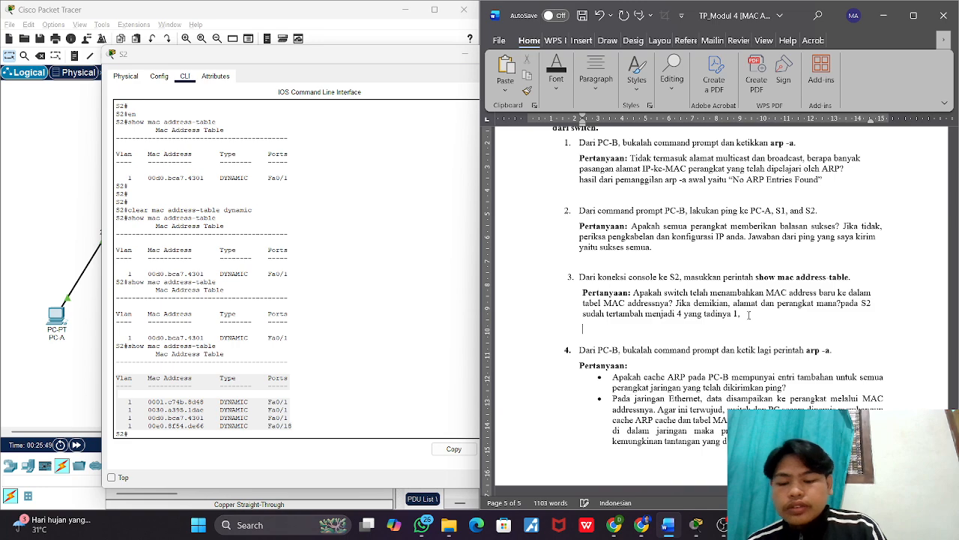
key("ctrl+v")
scroll(749, 316, "down", 4)
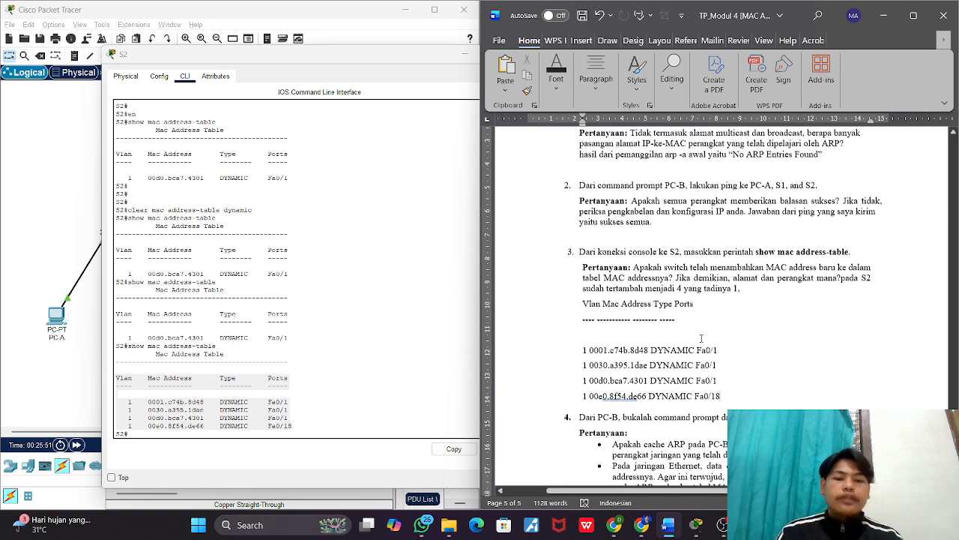
Step: Go to Langkah 4's fourth item in the worksheet and close S2's command-line window in Packet Tracer
scroll(701, 338, "down", 1)
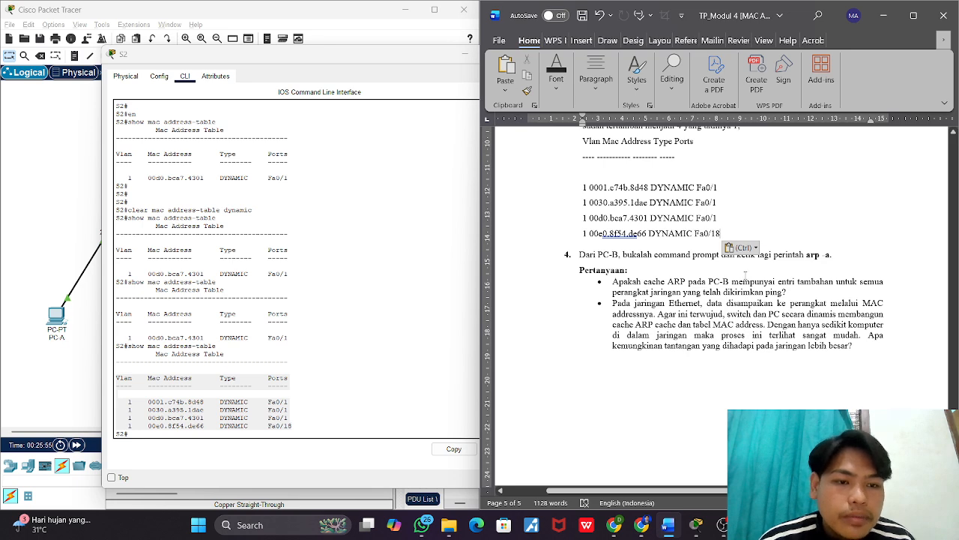
scroll(746, 274, "down", 1)
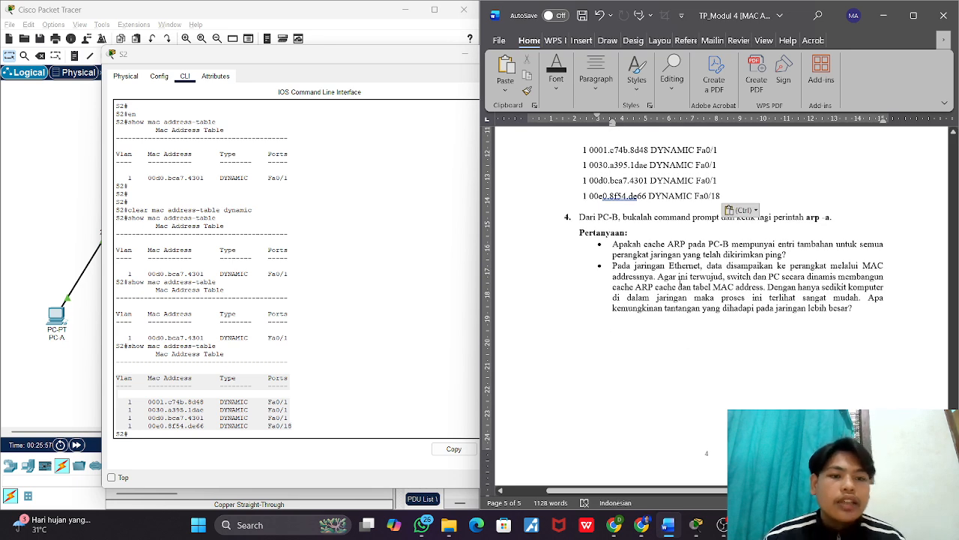
left_click_drag(428, 61, 537, 65)
left_click(633, 56)
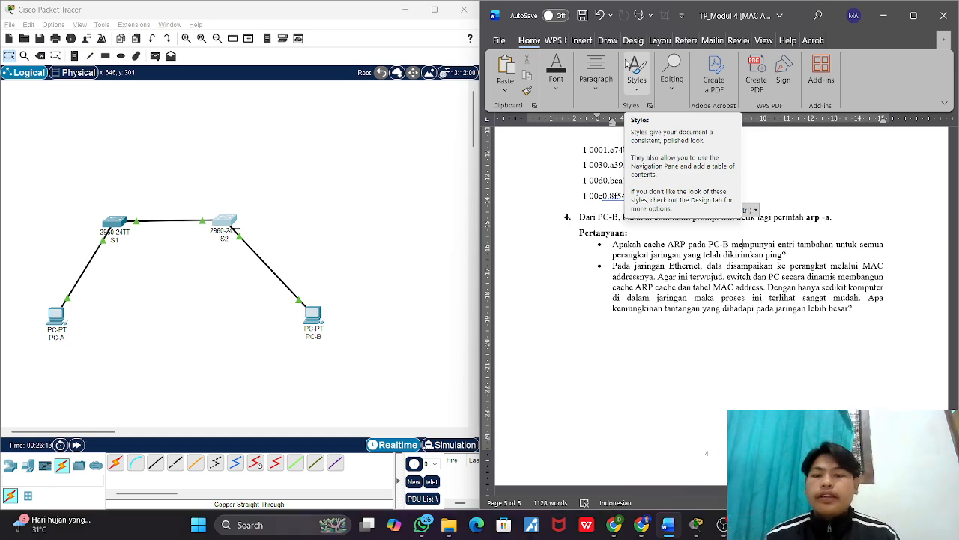
Step: Open PC-B's command prompt in Packet Tracer and run arp -a
left_click(315, 315)
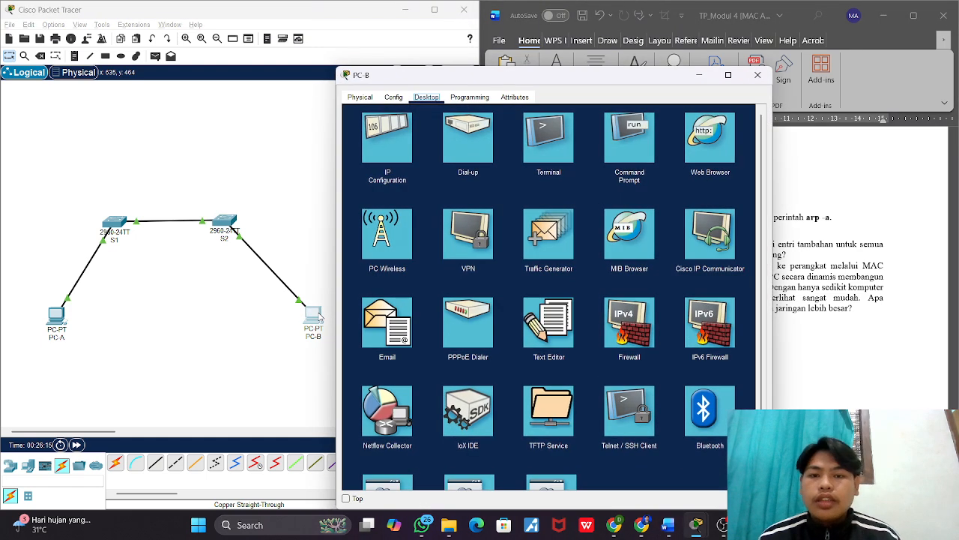
left_click(606, 144)
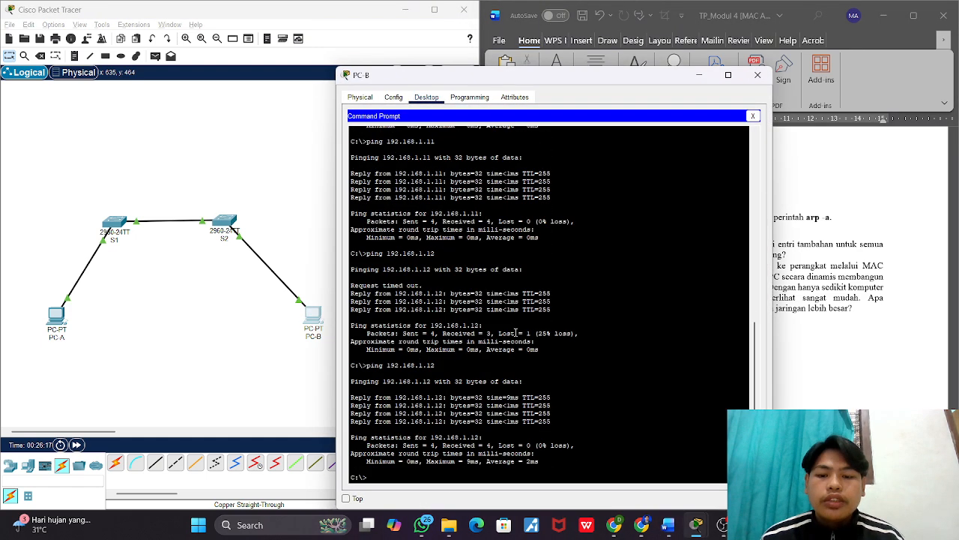
type("arp")
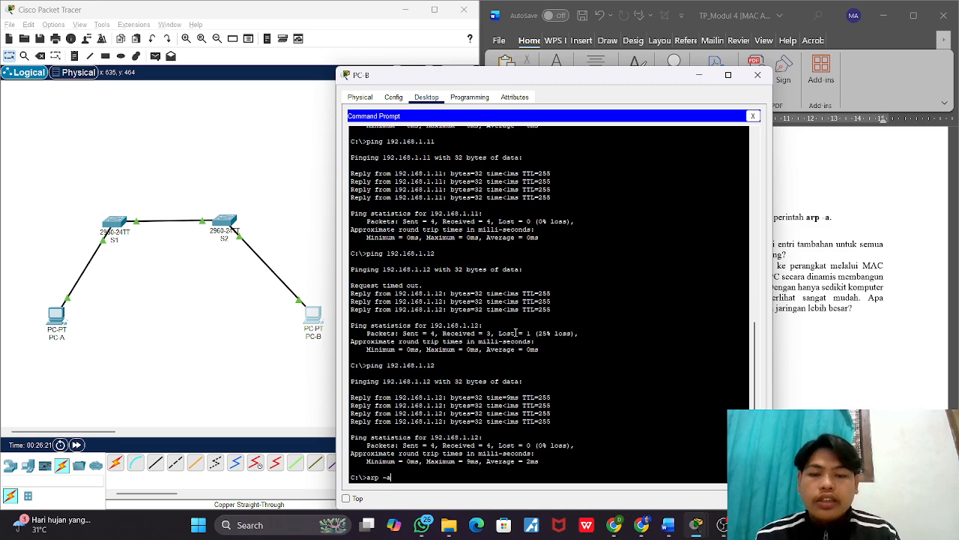
type(" -a")
key("Return")
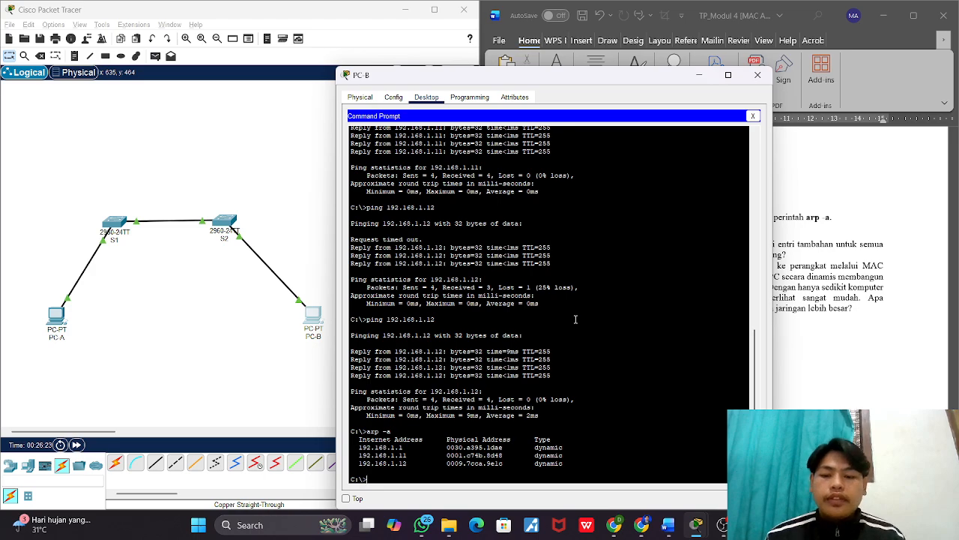
Step: Compare the earlier and latest arp -a output in PC-B's command prompt, with its window moved clear of the worksheet's fourth item
left_click_drag(576, 79, 324, 50)
scroll(301, 226, "up", 9)
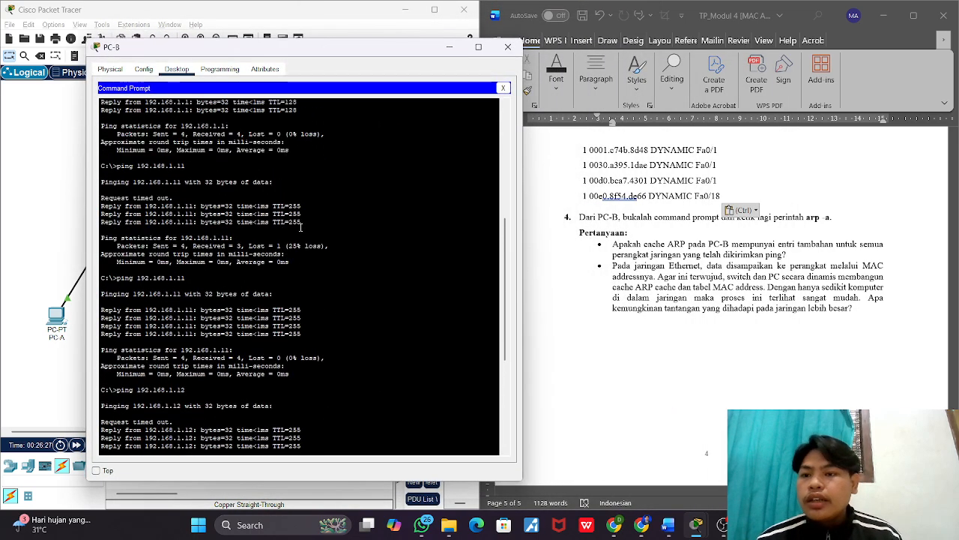
scroll(193, 224, "down", 3)
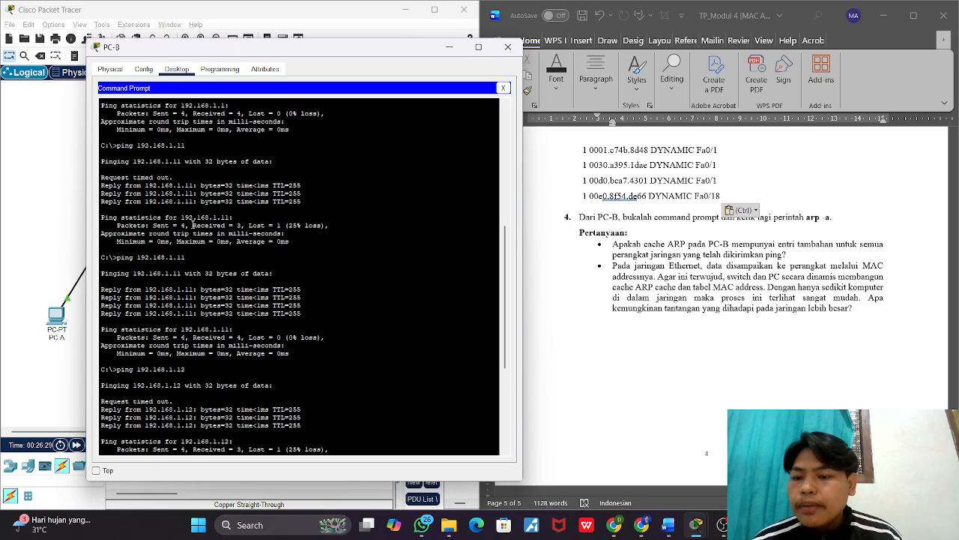
scroll(193, 224, "up", 8)
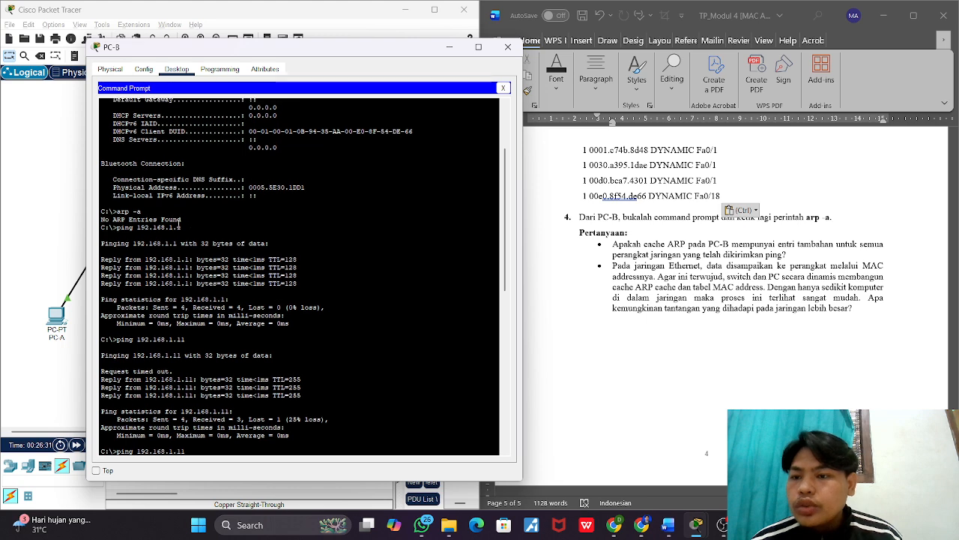
left_click_drag(181, 219, 103, 223)
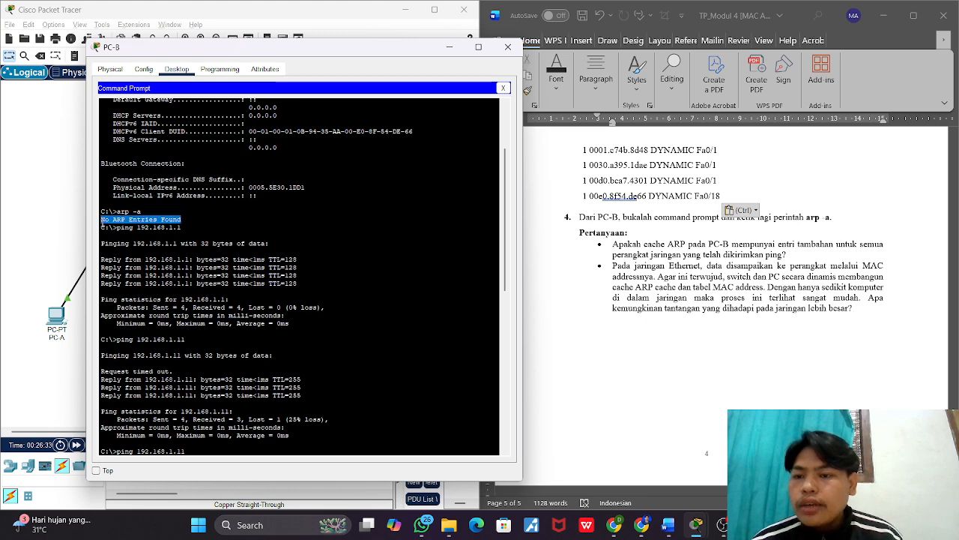
scroll(240, 298, "down", 15)
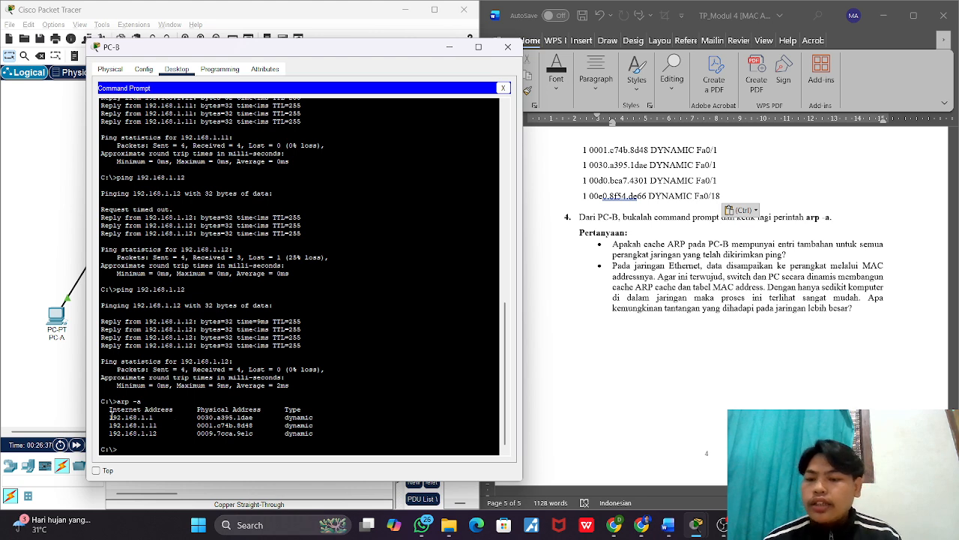
left_click_drag(110, 418, 154, 418)
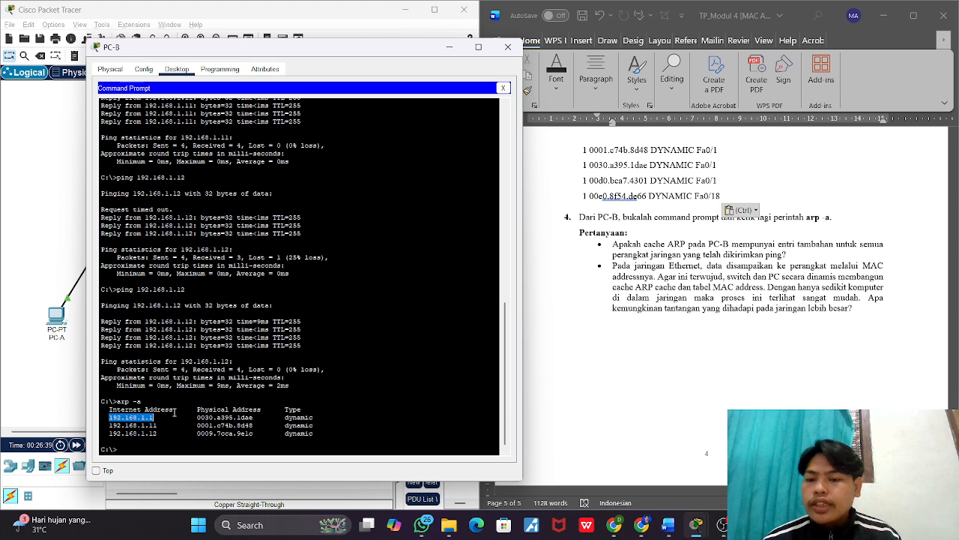
left_click(211, 409)
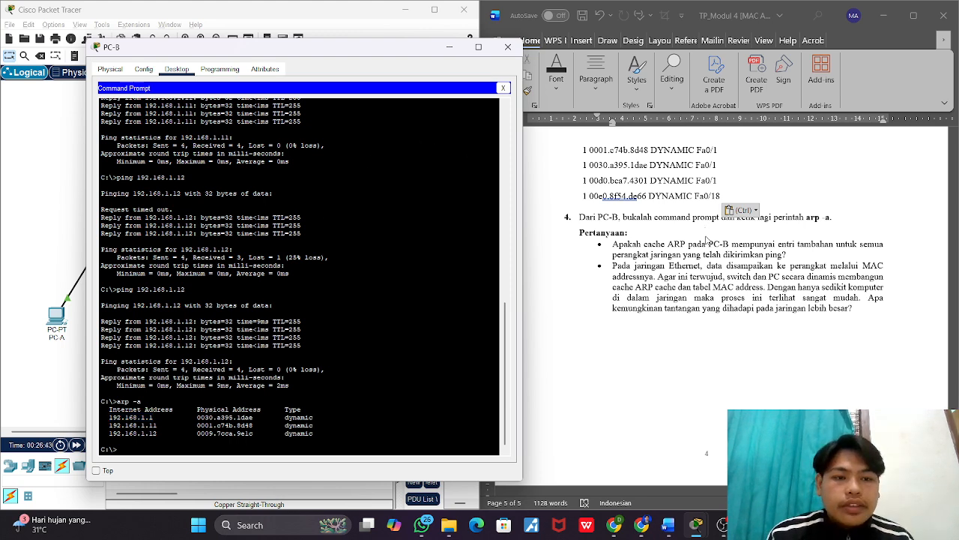
Step: Move PC-B's window fully off the Word worksheet and add an unbulleted line below the fourth item's first question
left_click(706, 237)
scroll(706, 237, "down", 1)
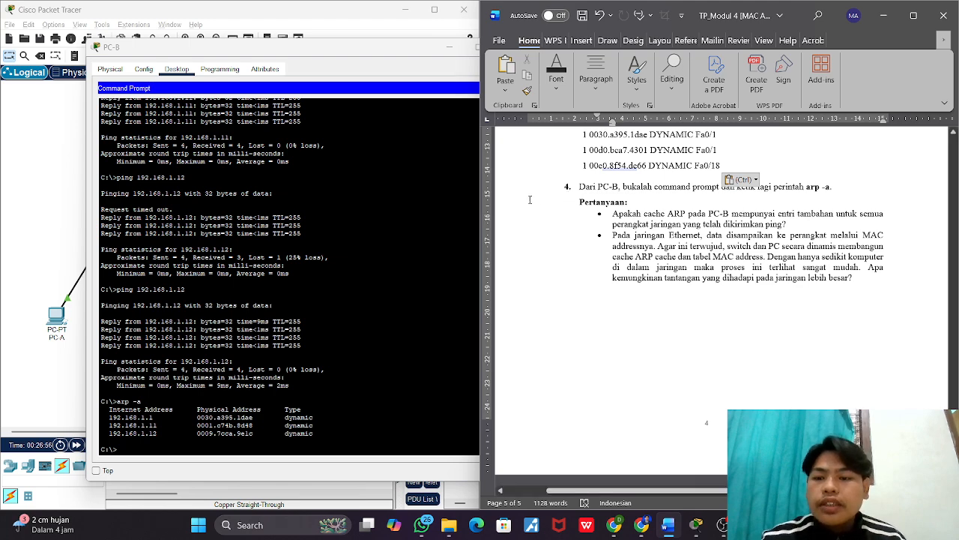
left_click_drag(333, 51, 258, 60)
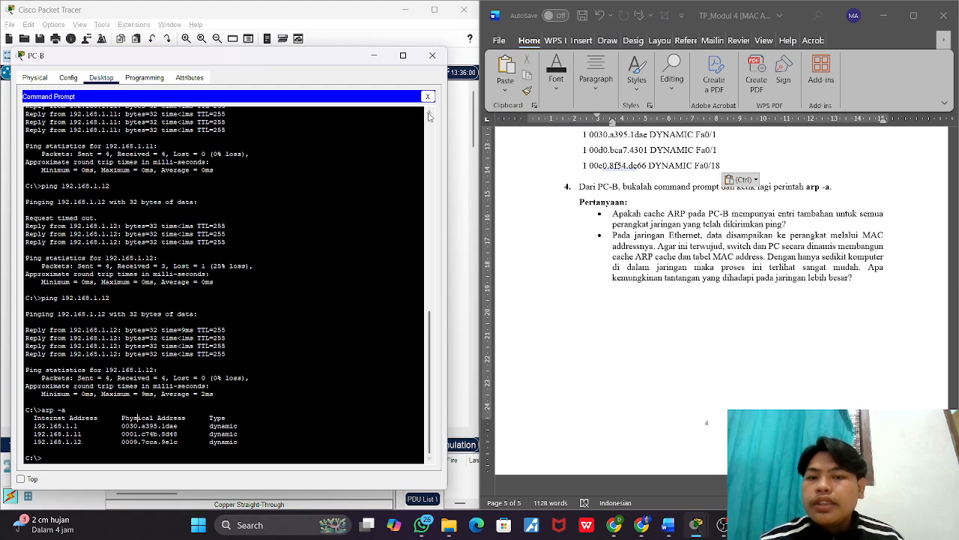
left_click(790, 223)
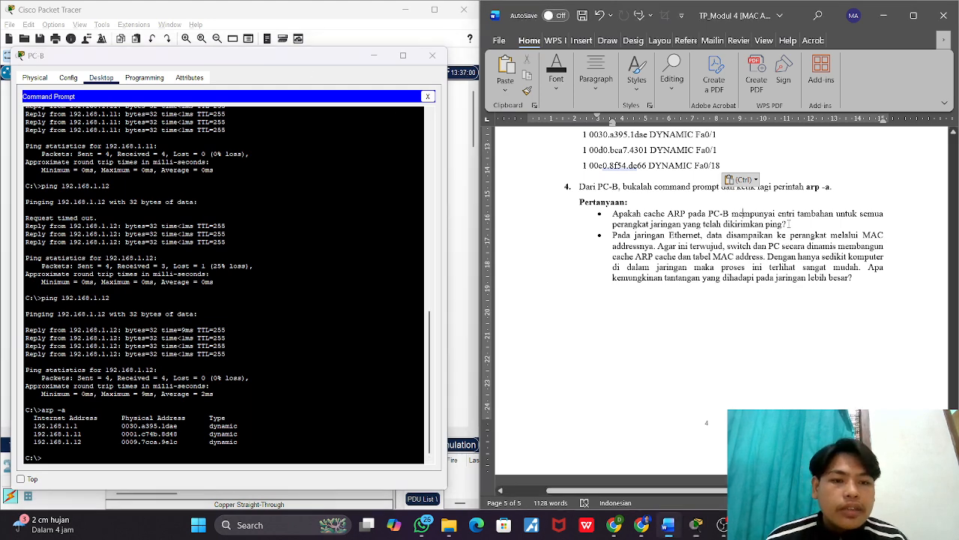
key("Return")
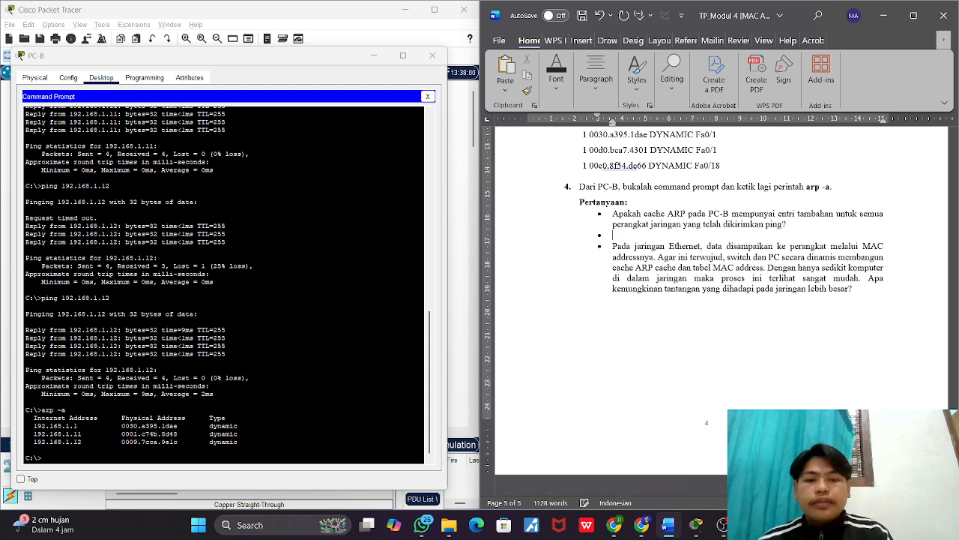
key("BackSpace")
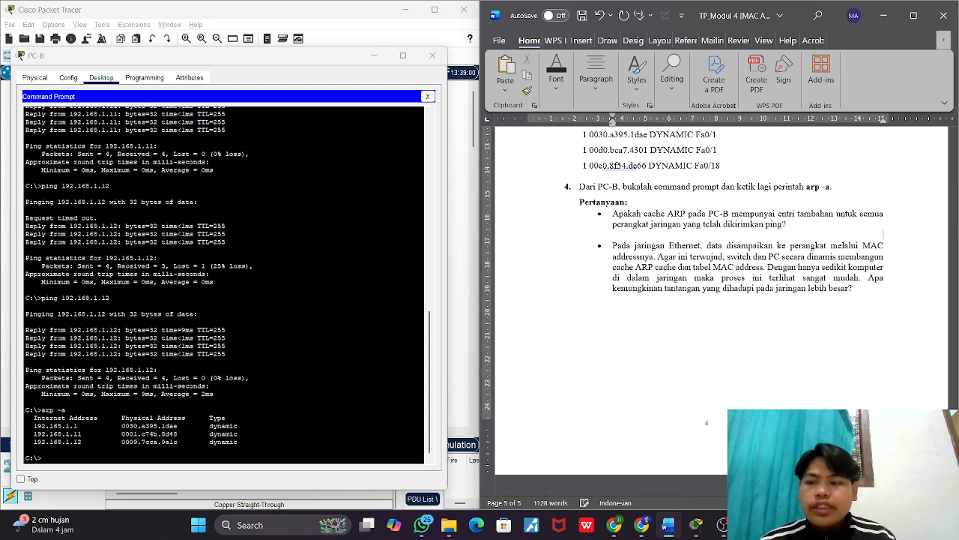
type("Iya, ka")
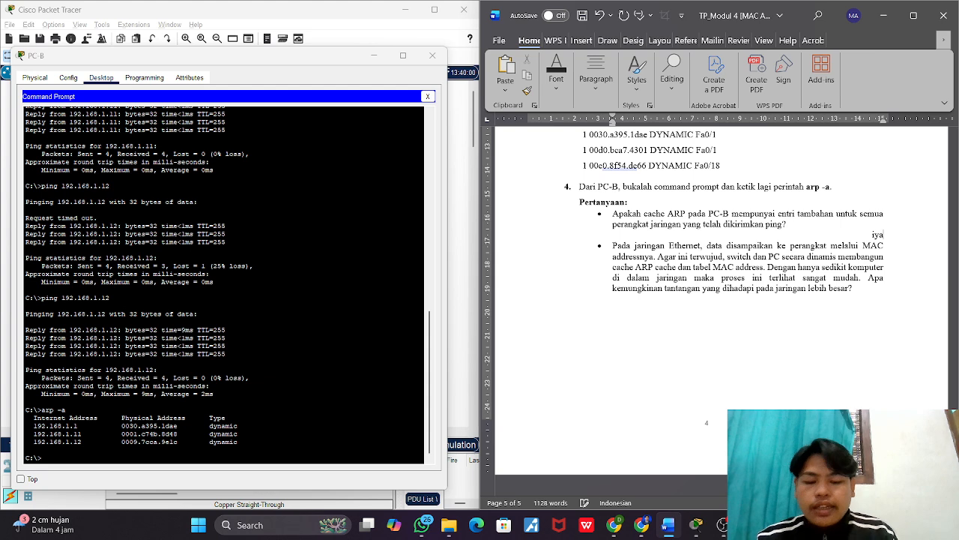
type("rena")
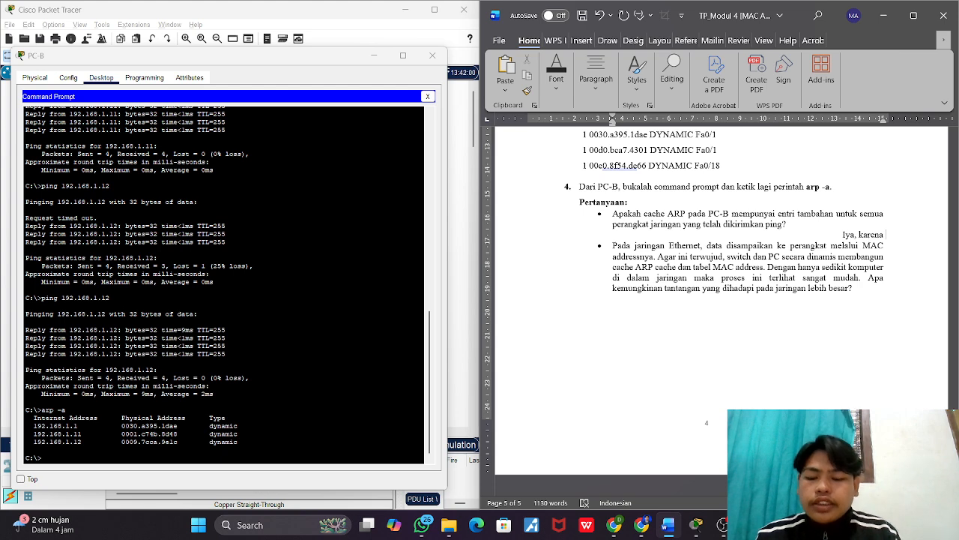
type(" cache")
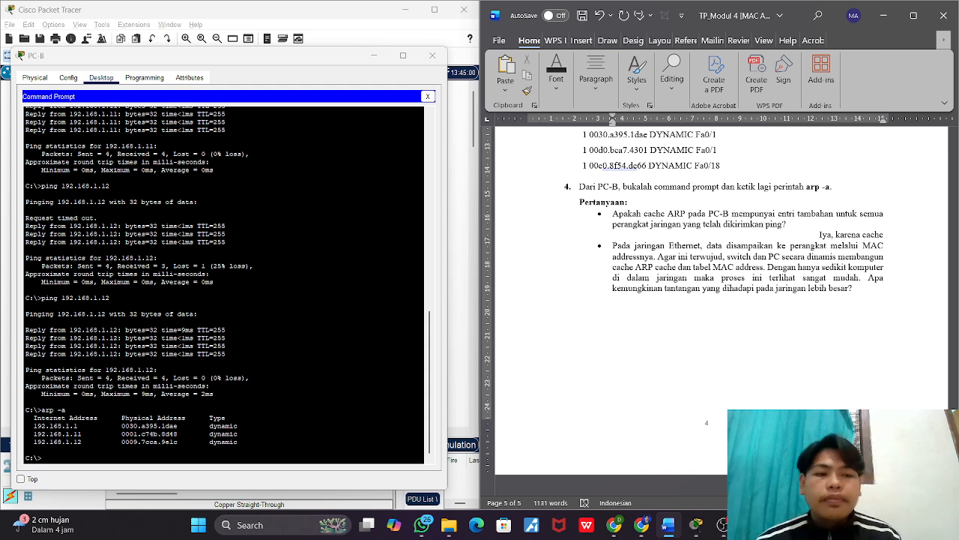
key("BackSpace")
key("BackSpace")
key("BackSpace")
key("BackSpace")
key("BackSpace")
key("BackSpace")
key("BackSpace")
key("BackSpace")
key("BackSpace")
key("BackSpace")
key("BackSpace")
key("BackSpace")
key("BackSpace")
key("BackSpace")
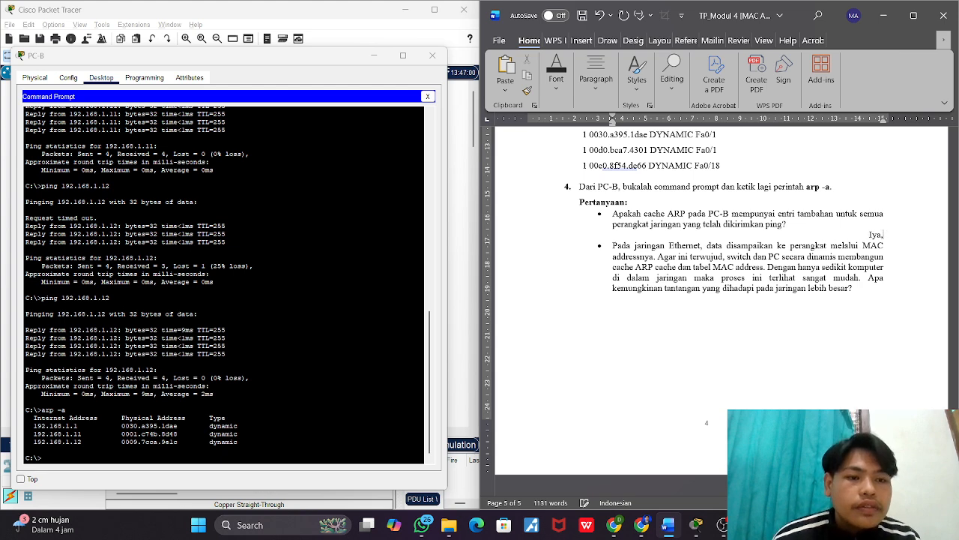
Step: Replace the right-aligned "Iya," below the fourth item's first question with a left-aligned answer beginning "iya, karena chace arp pada pc-B"
key("BackSpace")
key("BackSpace")
key("BackSpace")
key("BackSpace")
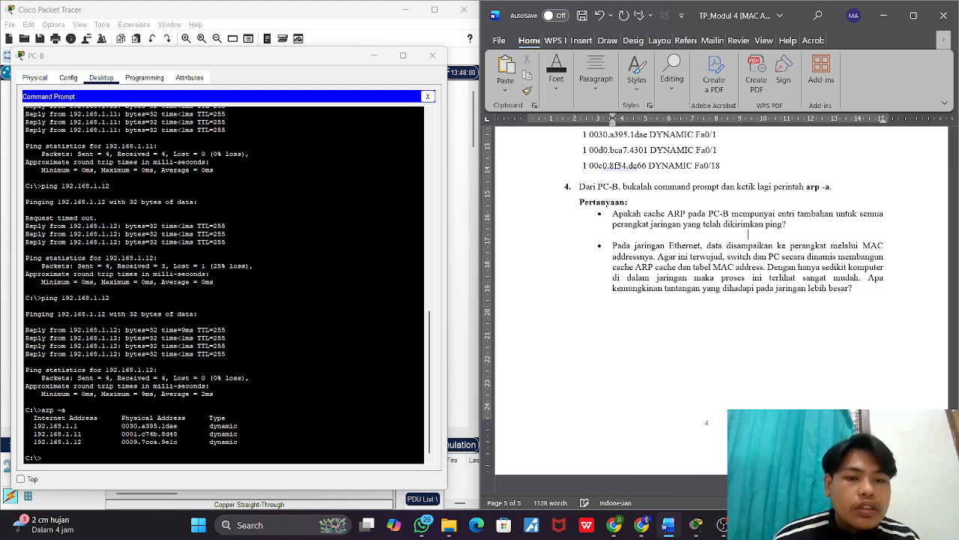
type("iya")
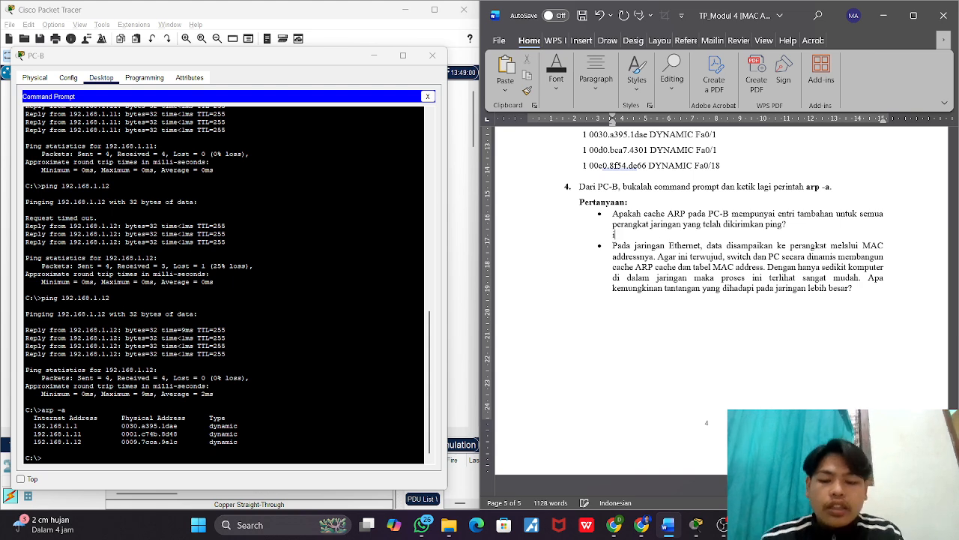
type(", ka")
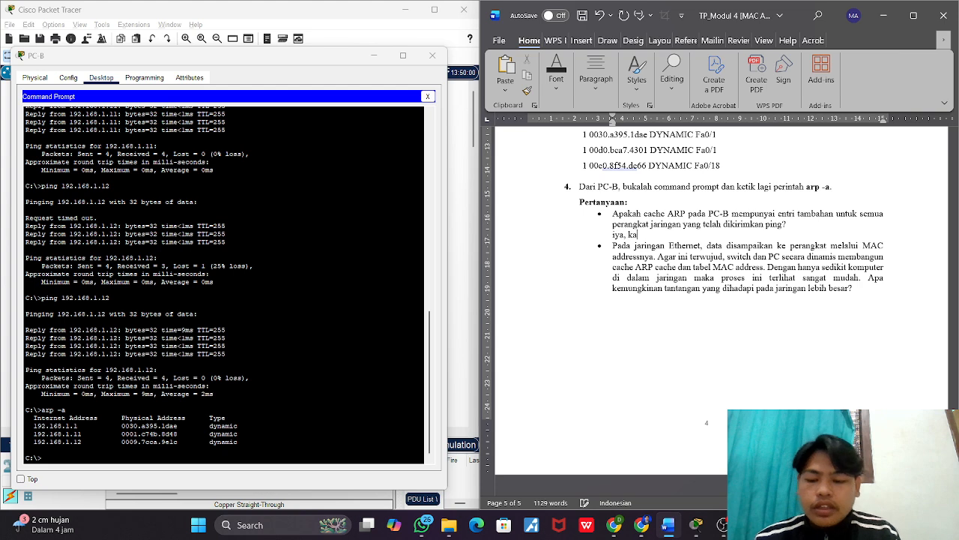
type("rena cha")
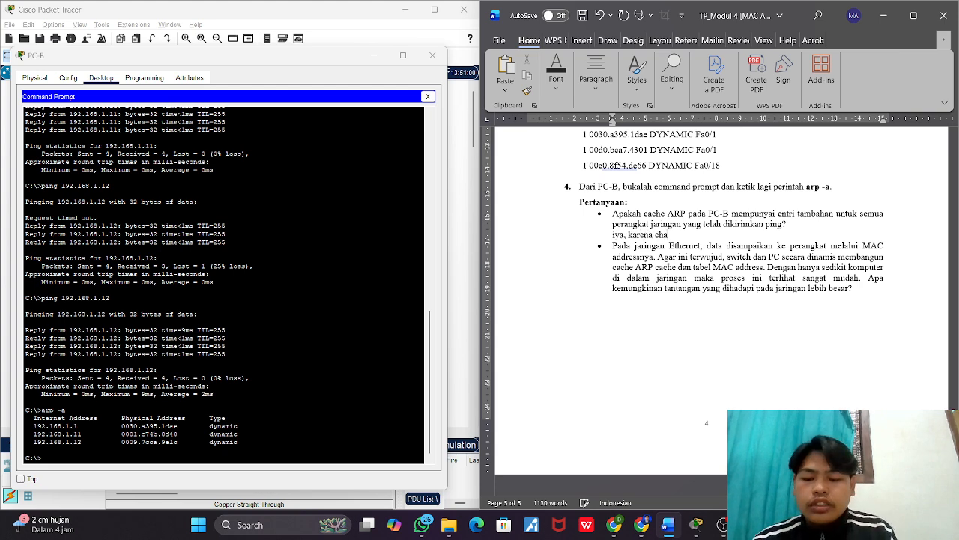
type("ce")
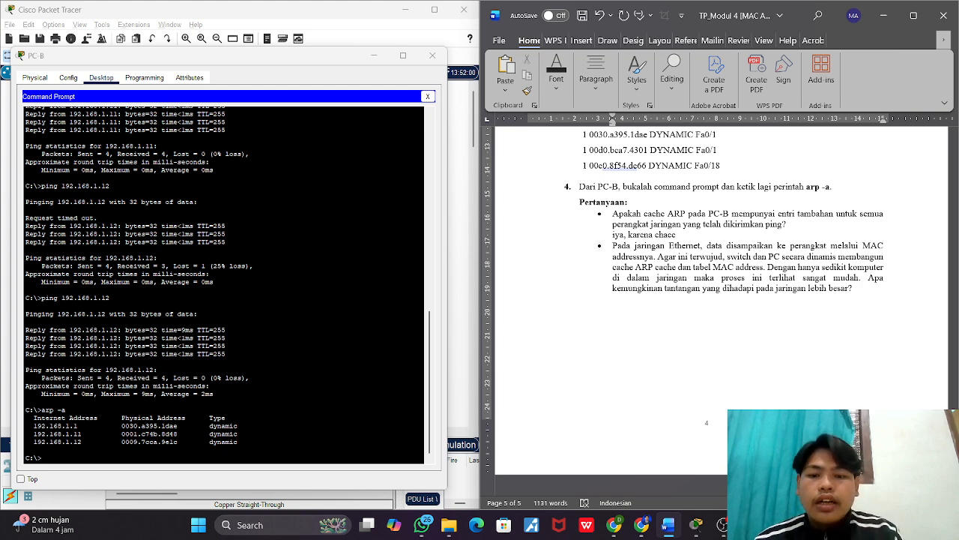
type(" arp pad")
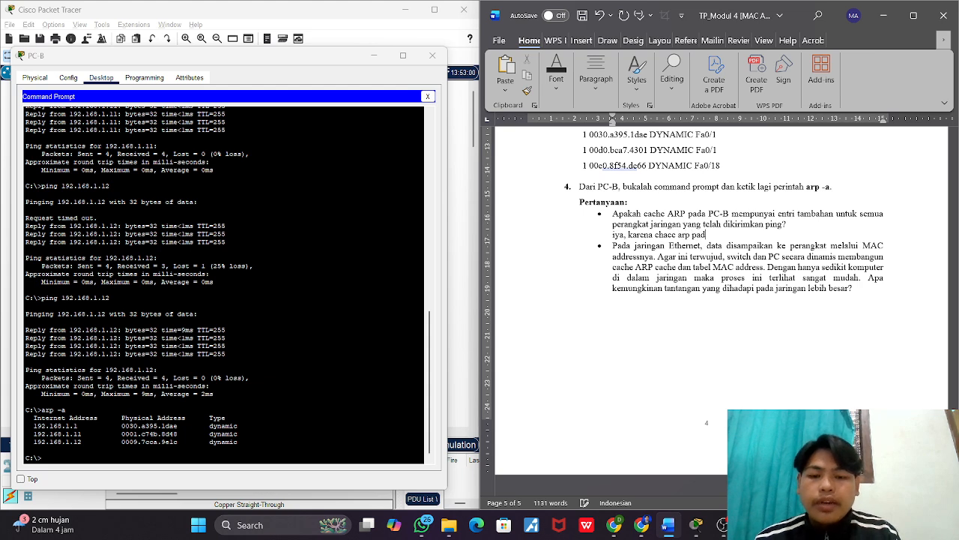
type("a pc")
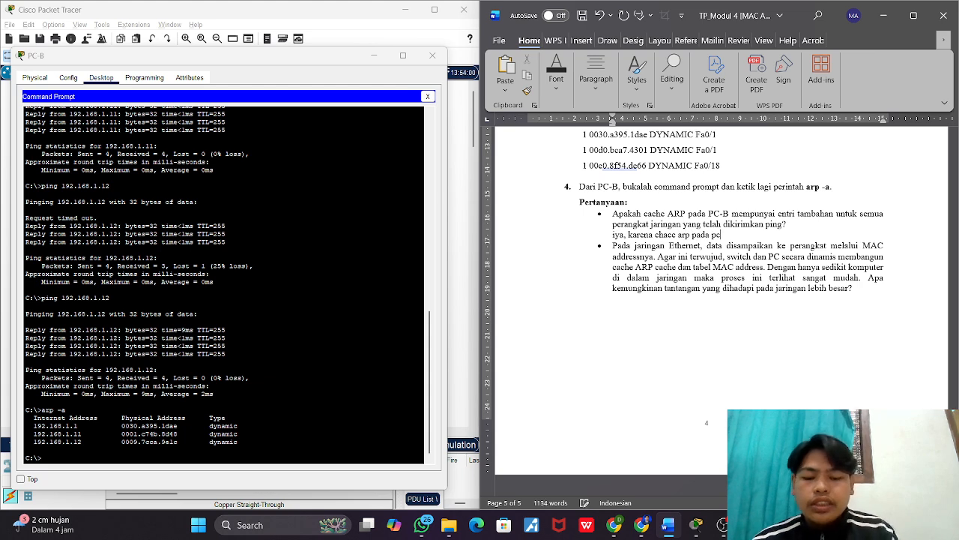
type("-B")
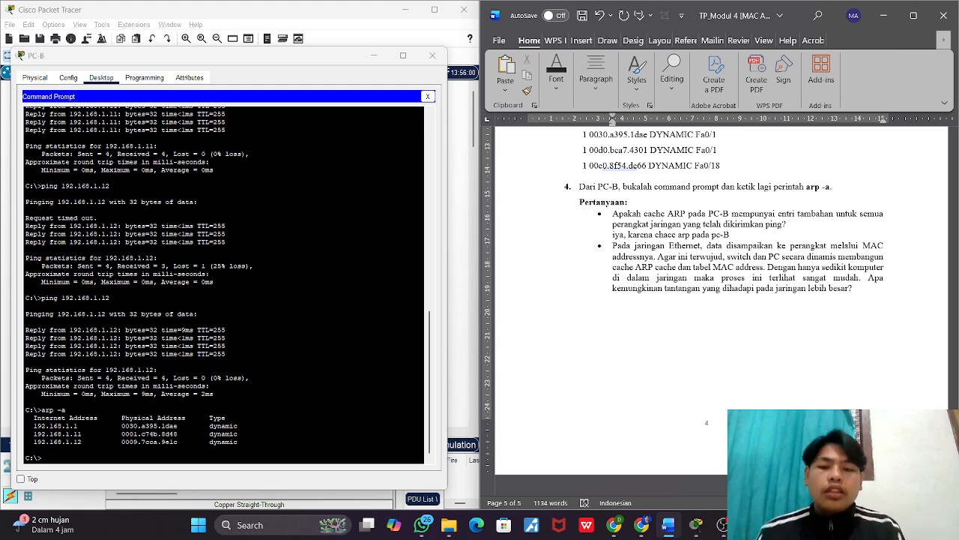
type(" memil")
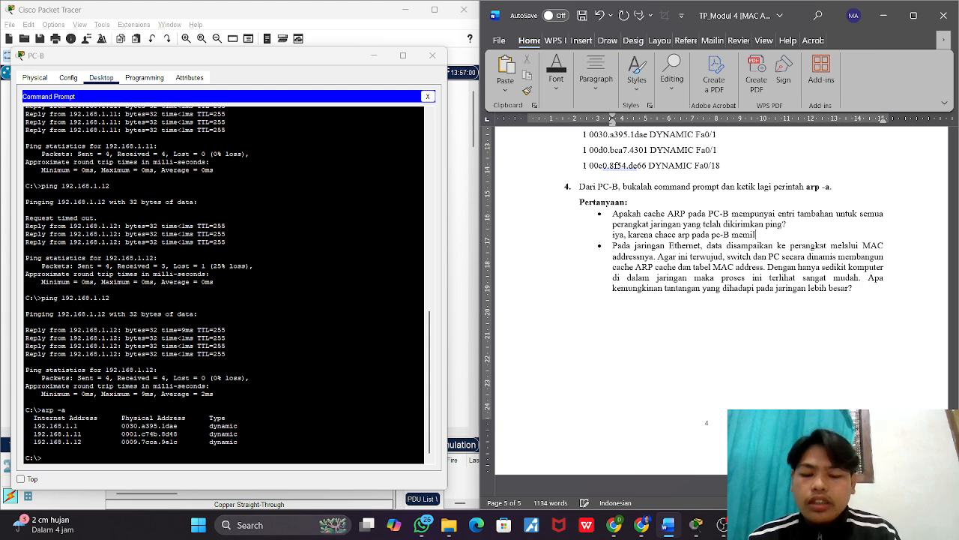
type("iki entri ")
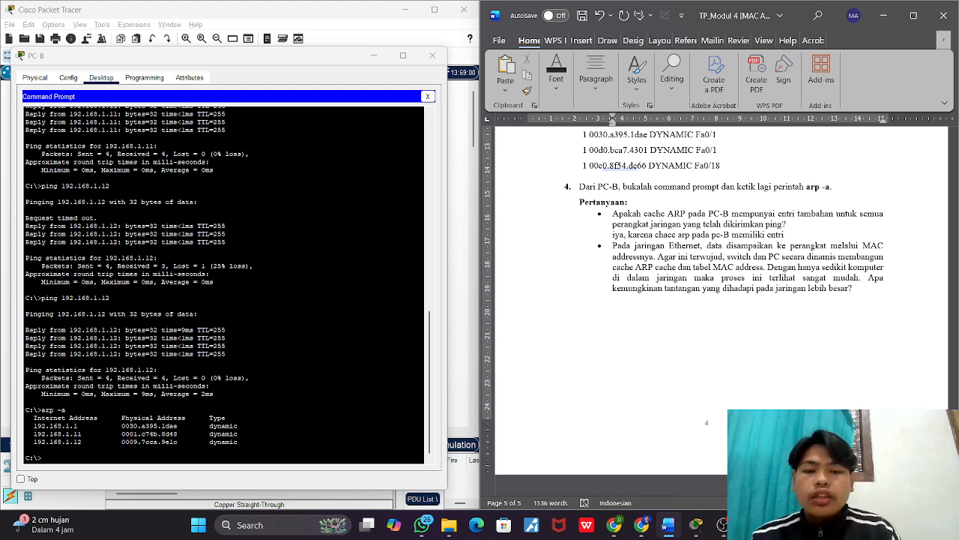
type("untuk semua")
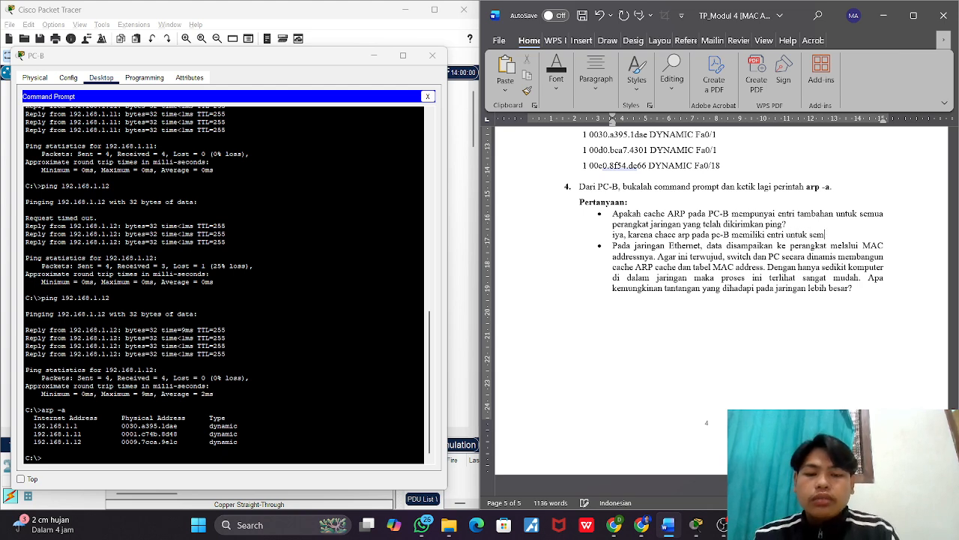
Step: Continue the first question's answer with "memiliki entri untuk semua perangkat jaringan yang ada"
type("perangkat")
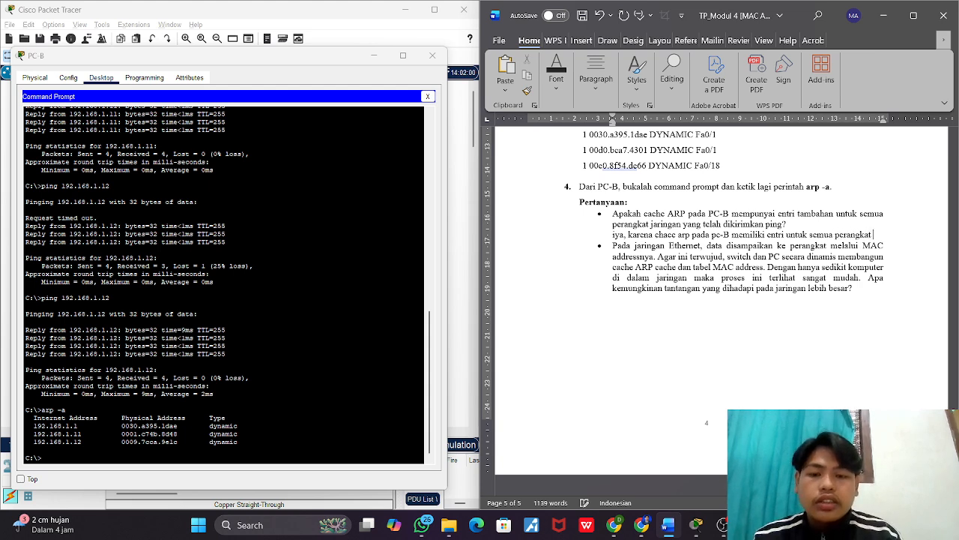
type(" jaring")
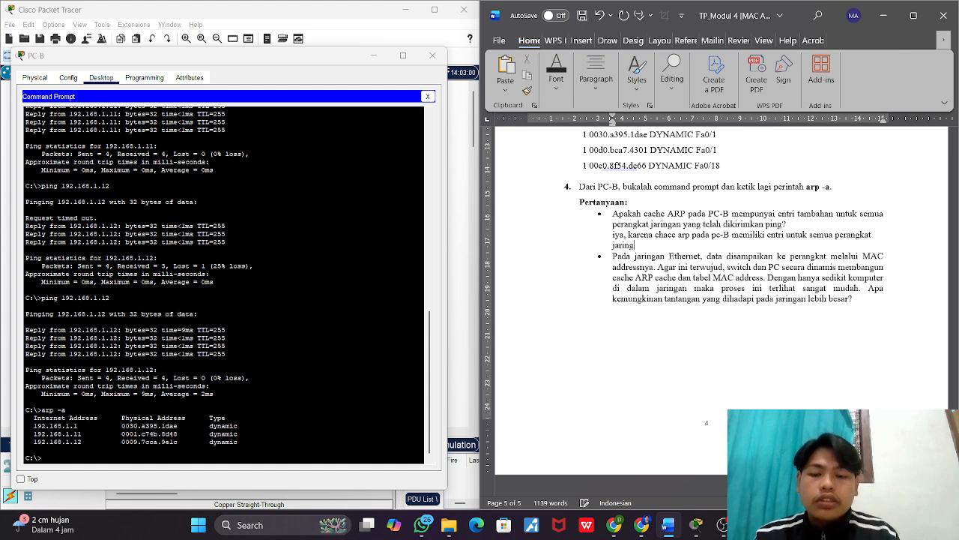
type("an yang ada")
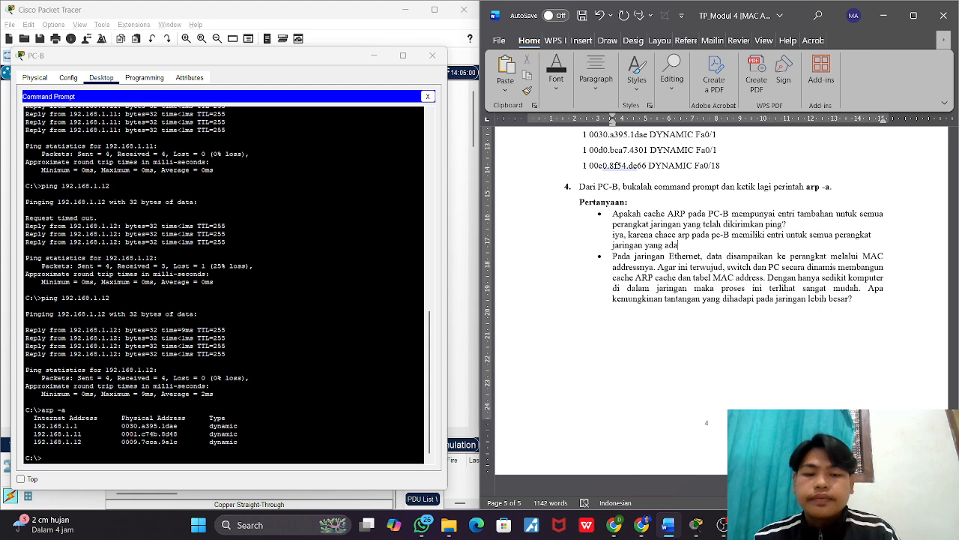
type(", yaitu ")
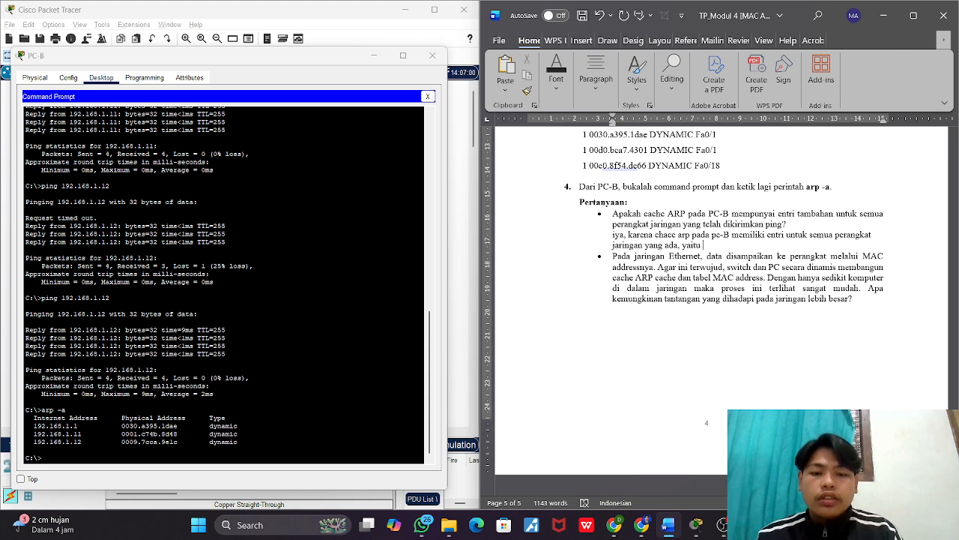
type("pc-A")
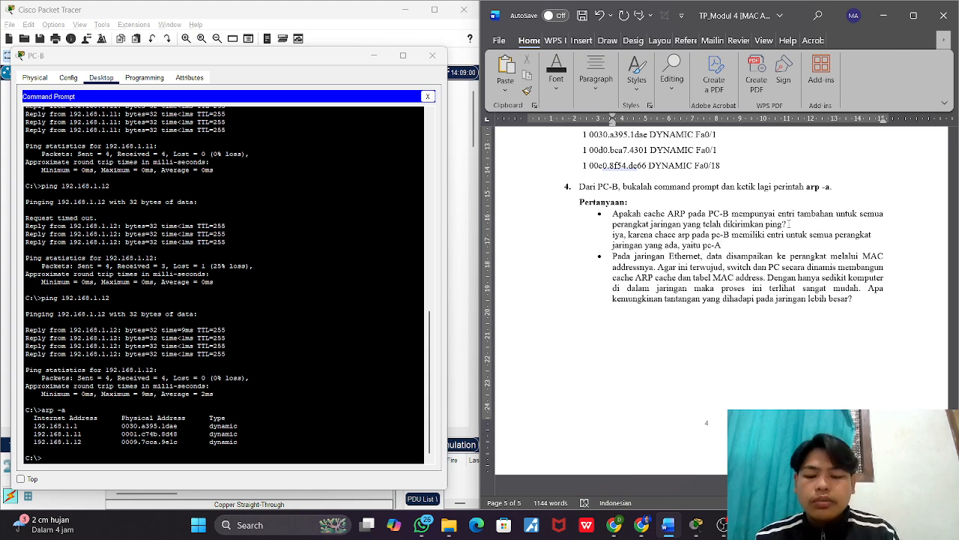
type(", S")
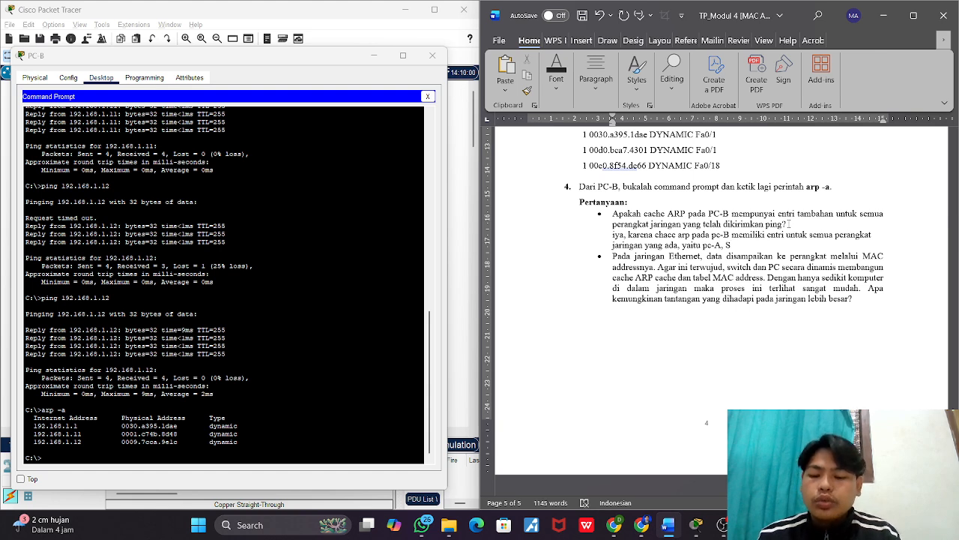
type("1, dan")
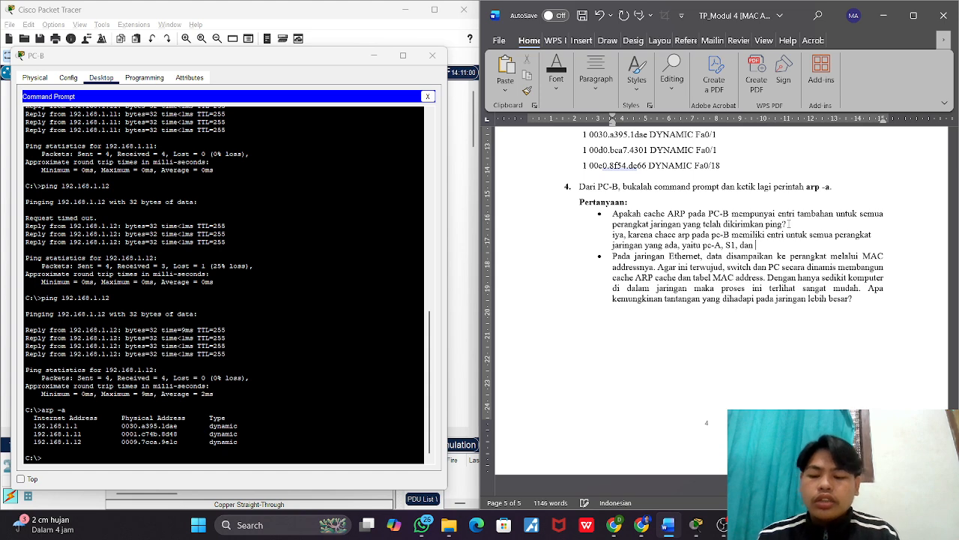
type(" S@")
Step: Finish the first question's answer by listing the devices: ", yaitu pc-A, S1, dan S2."
key("BackSpace")
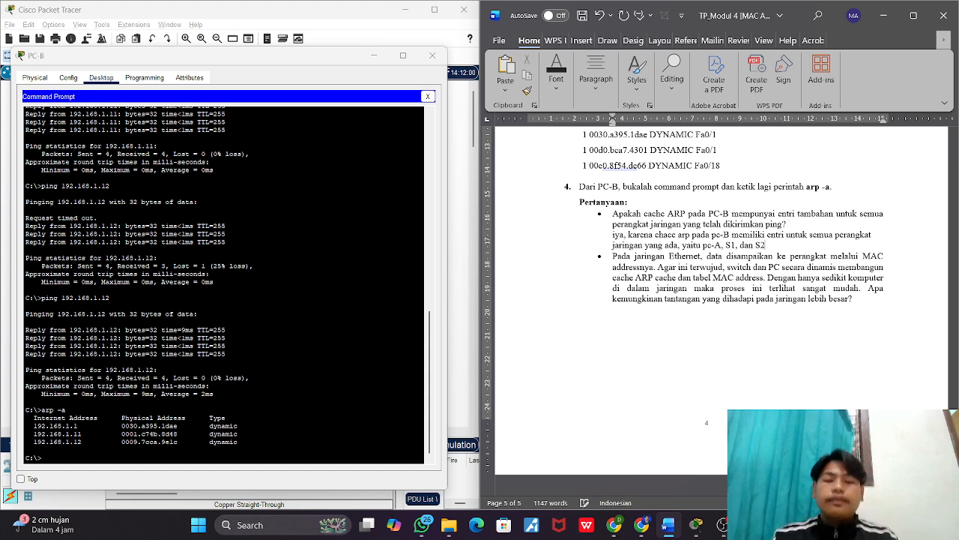
type("2.")
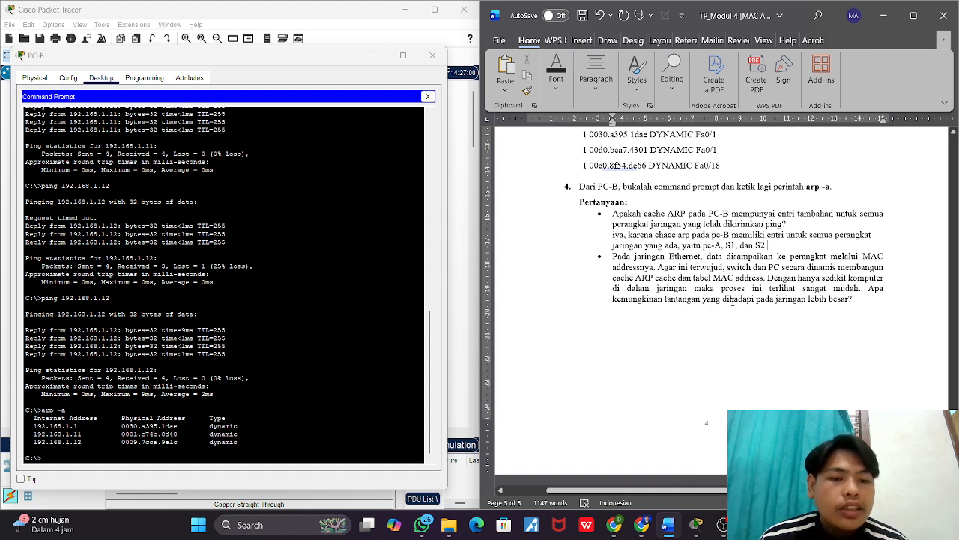
Step: Add an unbulleted, left-aligned line below the second question and begin its answer with "Atbel arp dan mac add itu menjadi sangat banyak"
left_click(856, 300)
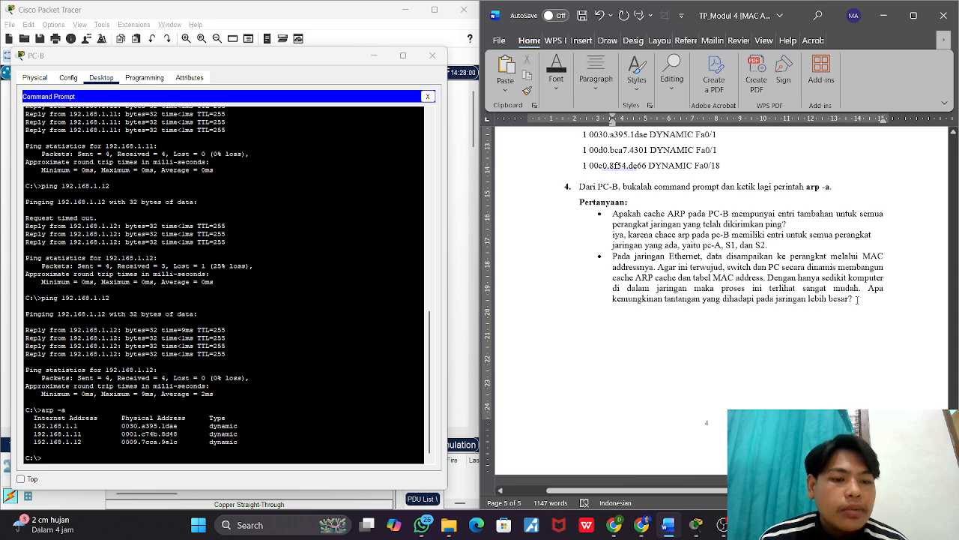
key("Return")
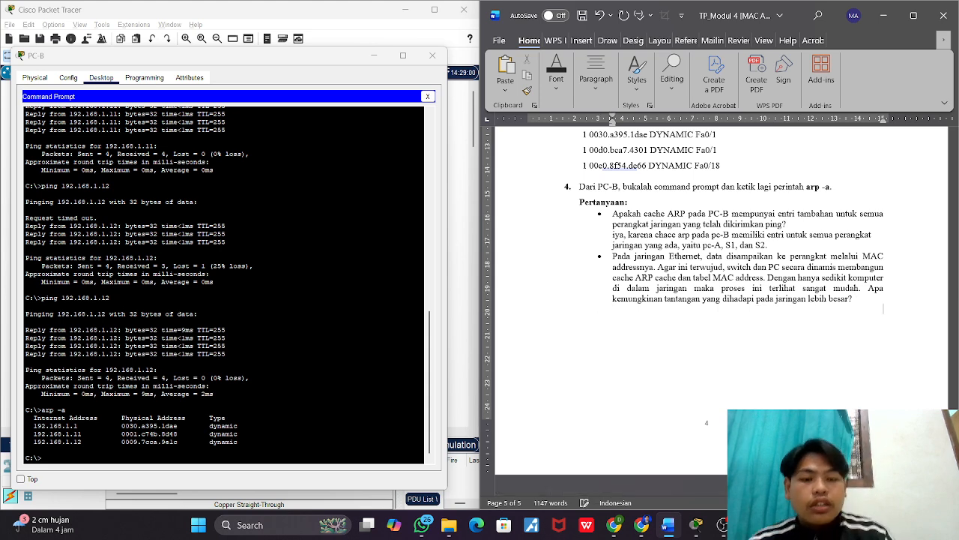
key("BackSpace")
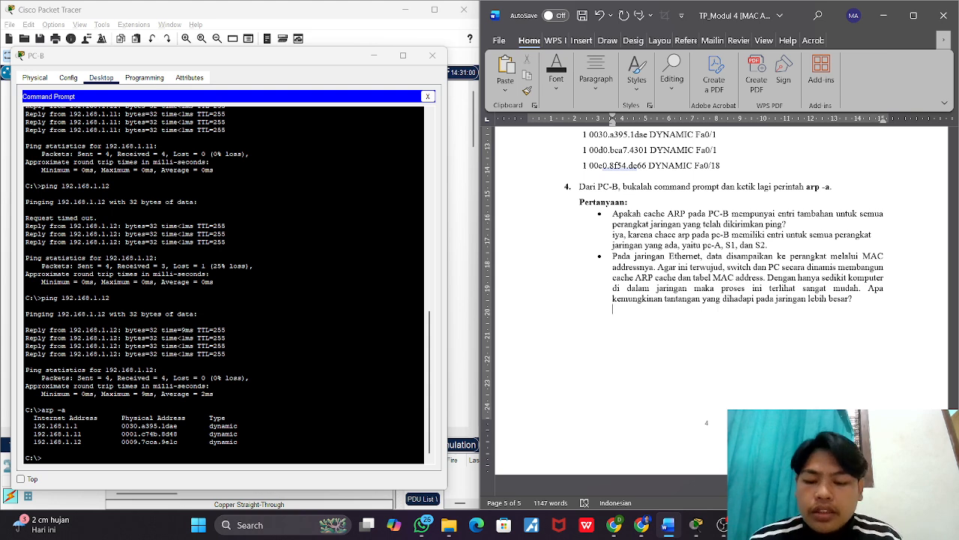
type("Atbel")
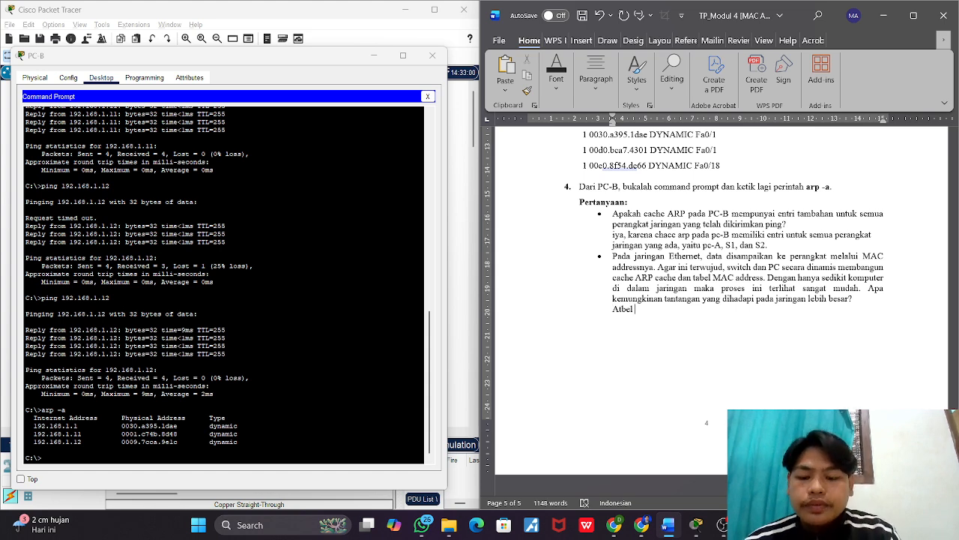
type(" arp dan")
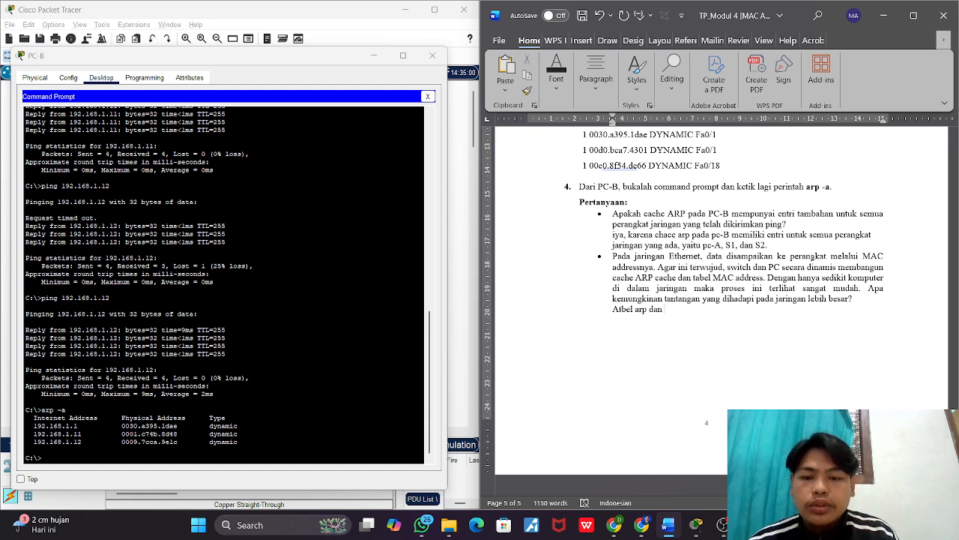
type(" ma")
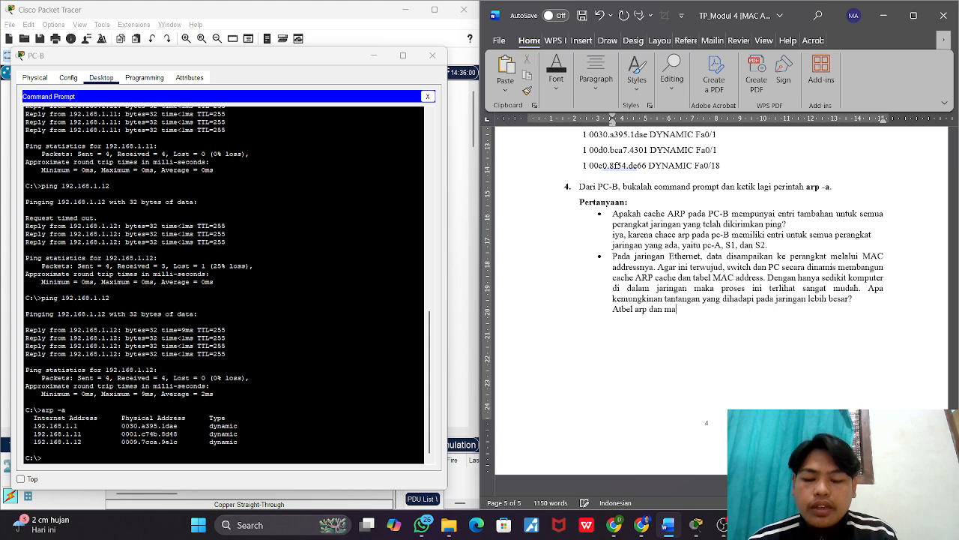
type("c add itu")
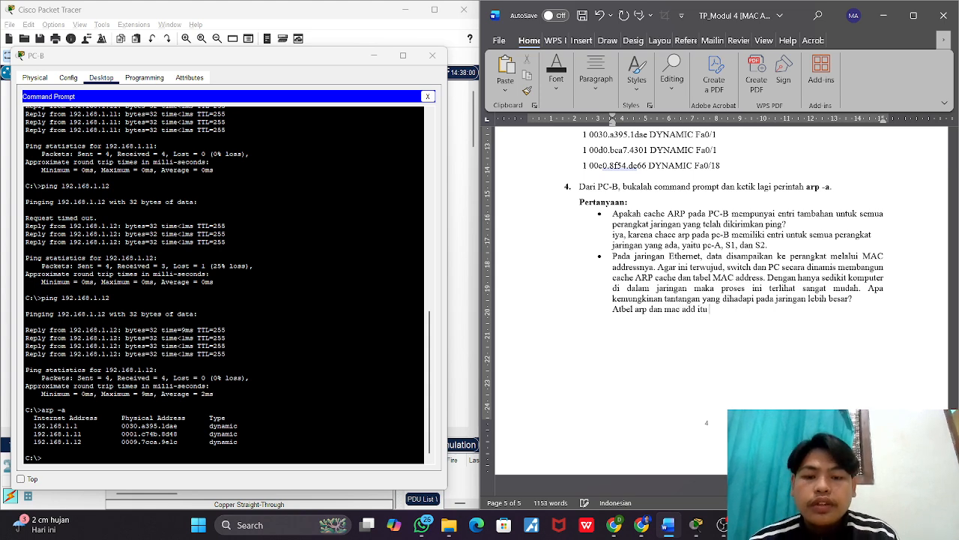
type(" menjadi sa")
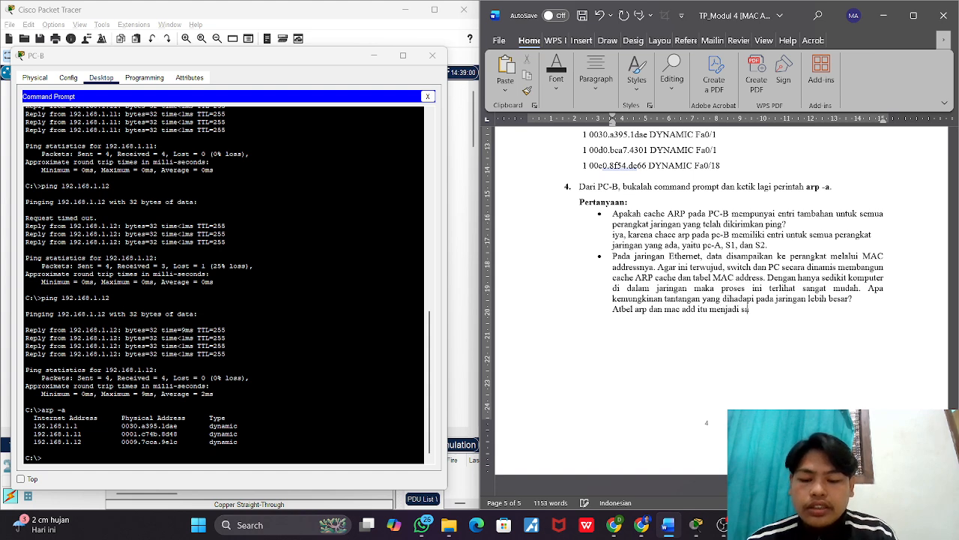
type("ngat")
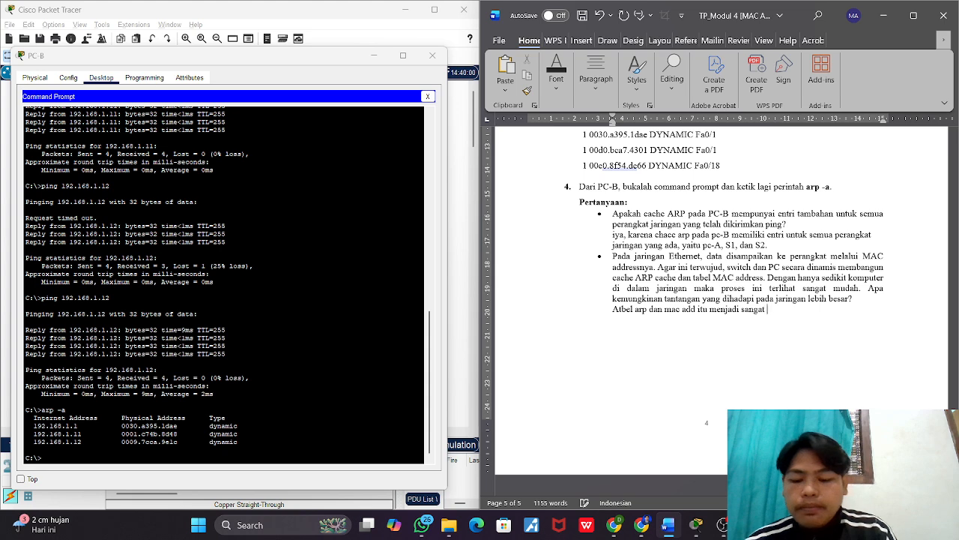
type(" banyak ")
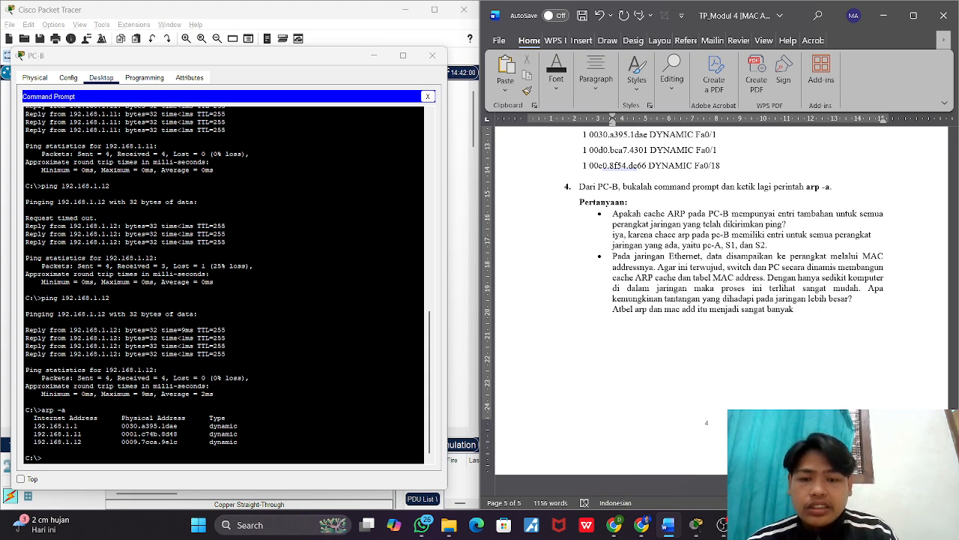
type("yang bisa menyebabk")
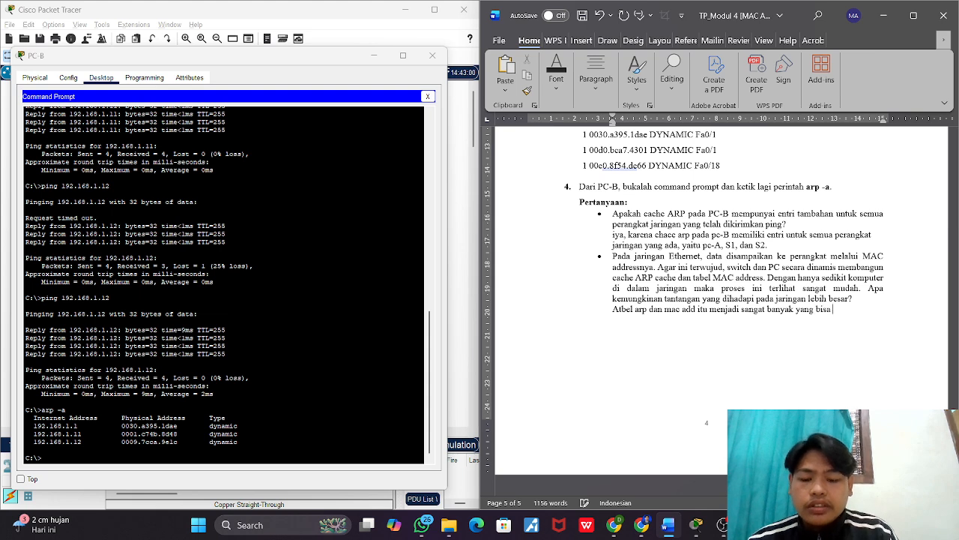
type("an")
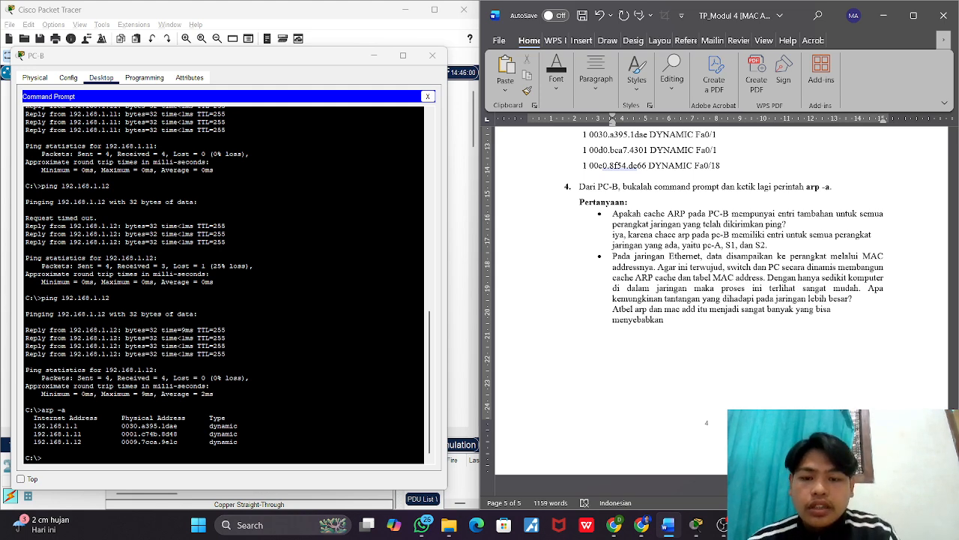
type(" kinerja")
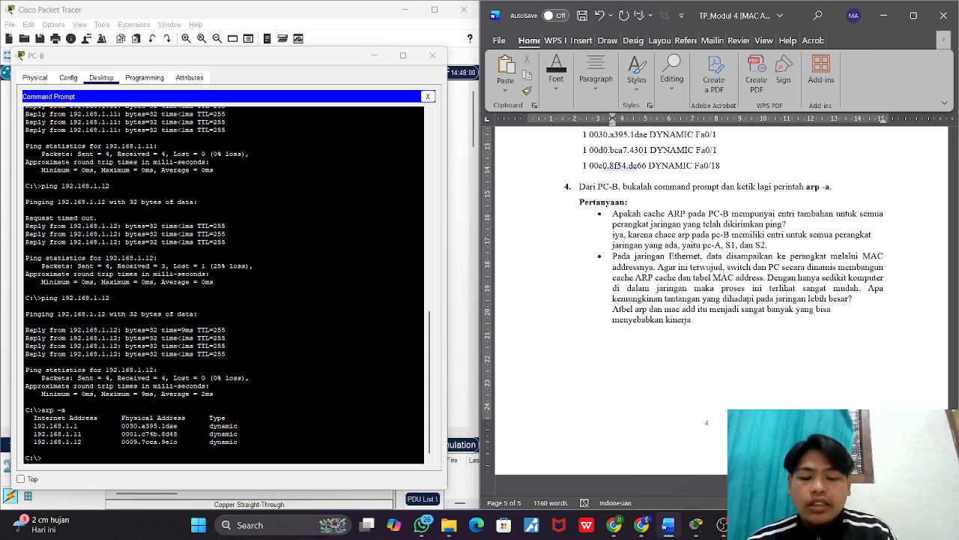
type(" jaringan")
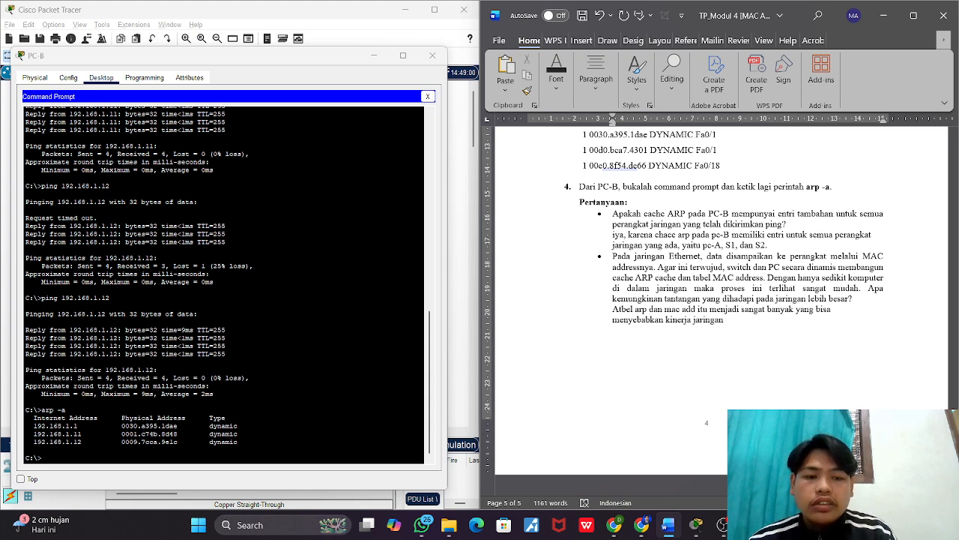
type(" men")
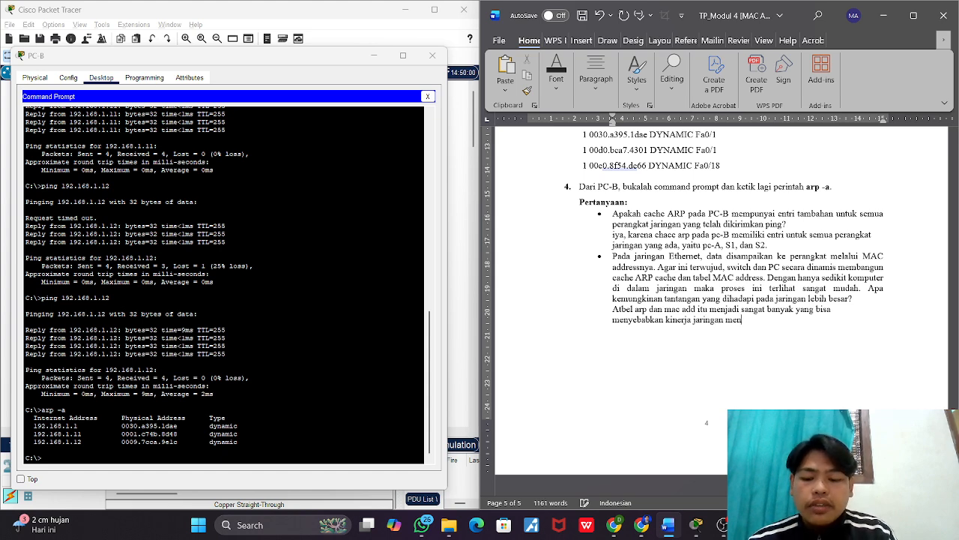
type("jadi lemott, ")
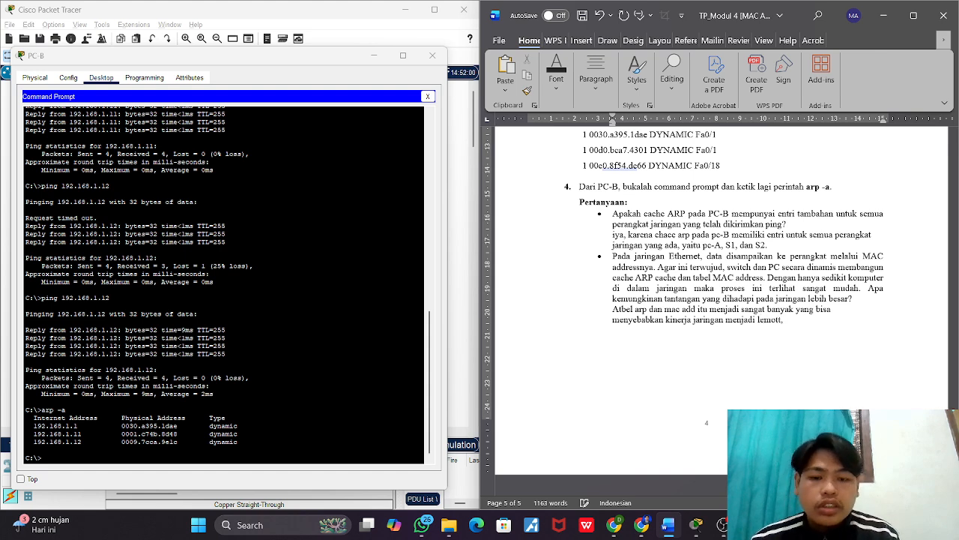
type("selai")
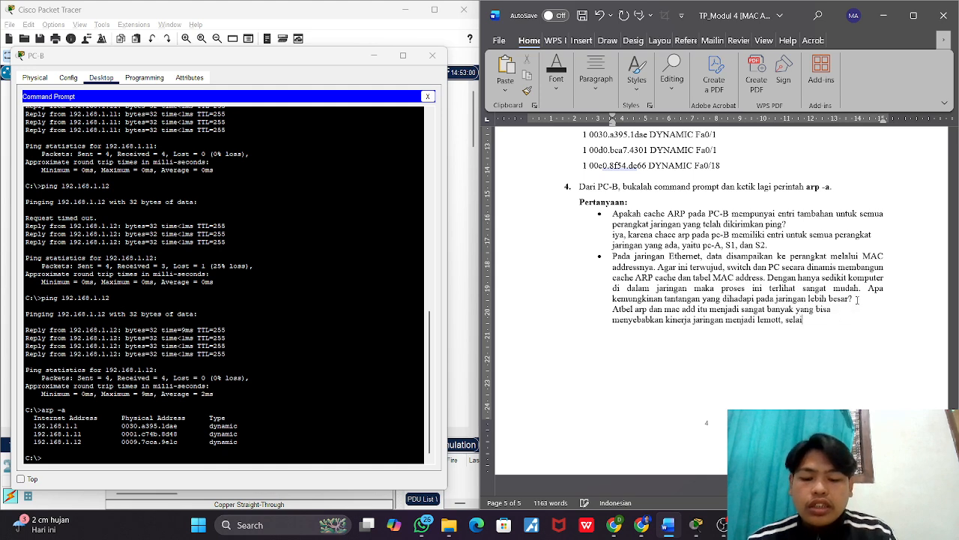
type("n i")
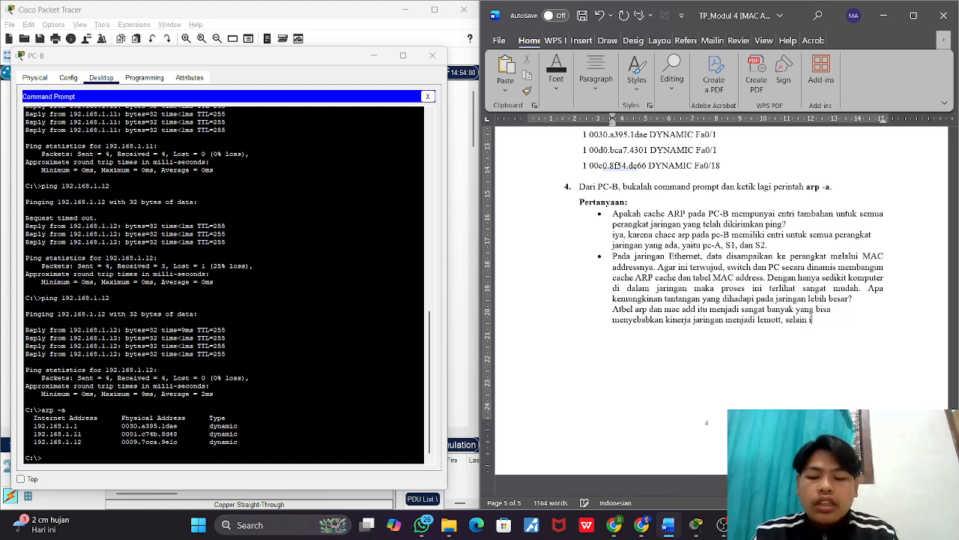
type("tu juga")
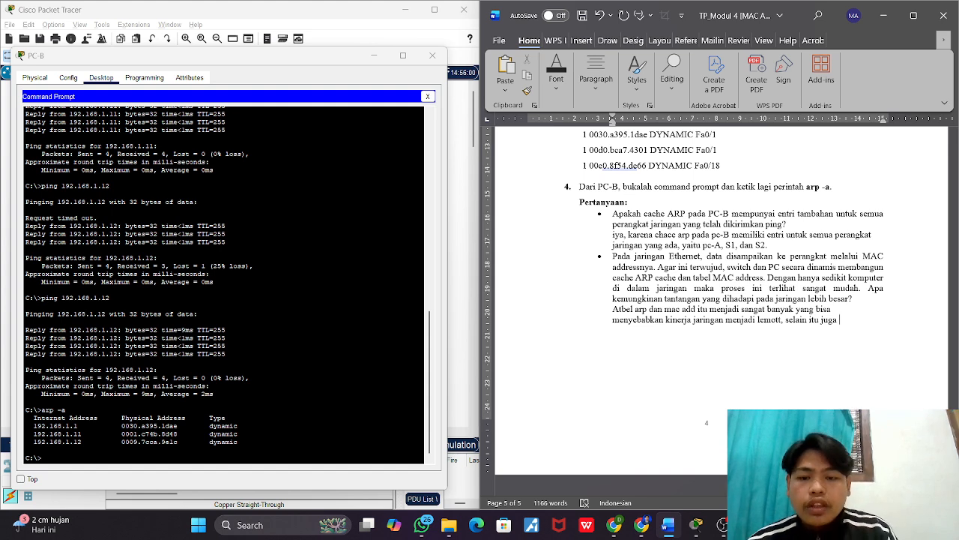
type(" tr")
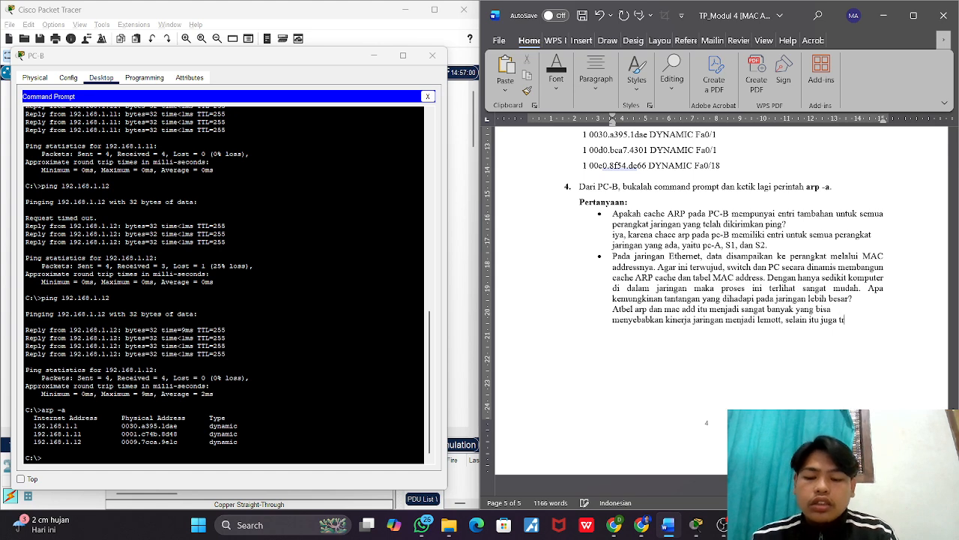
type("ouble")
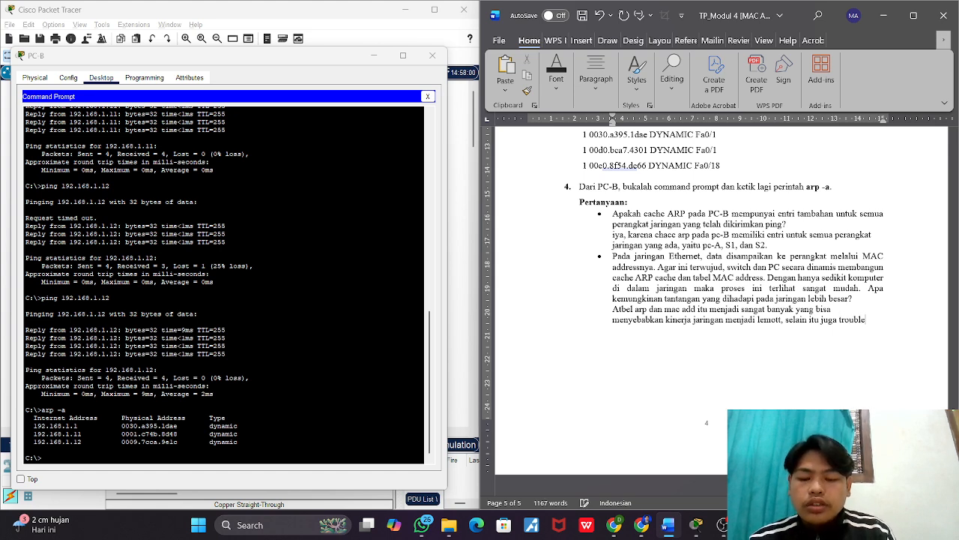
type("shoot")
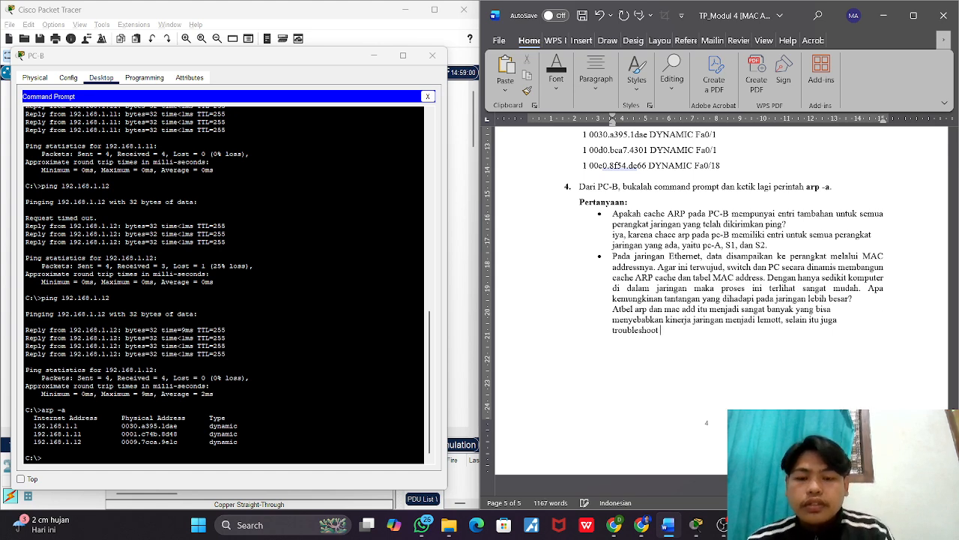
type(" akan")
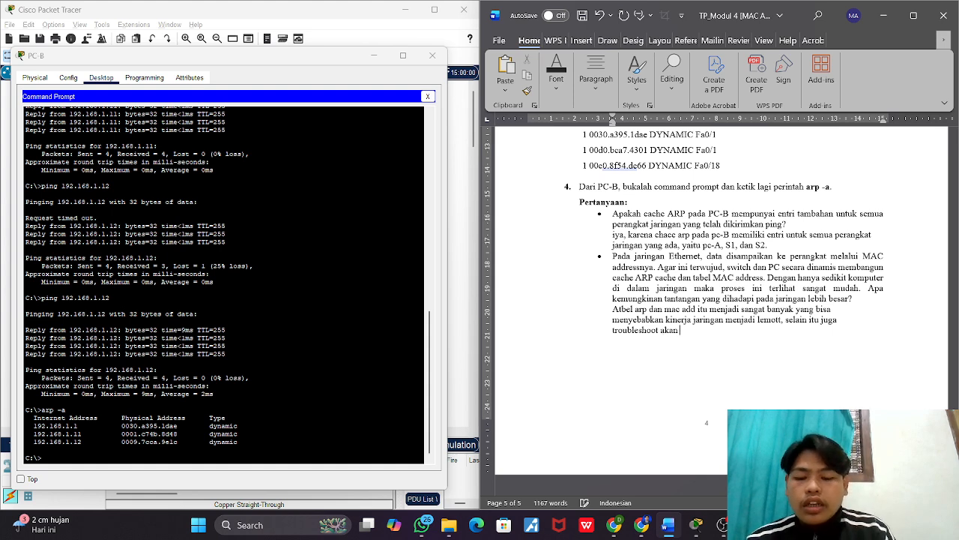
type(" menjadi ")
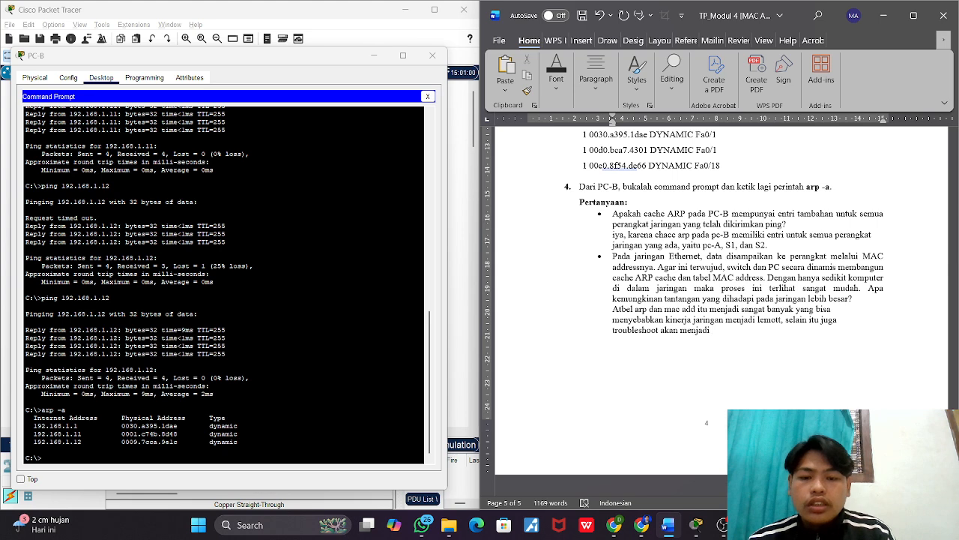
type("lebih sulit")
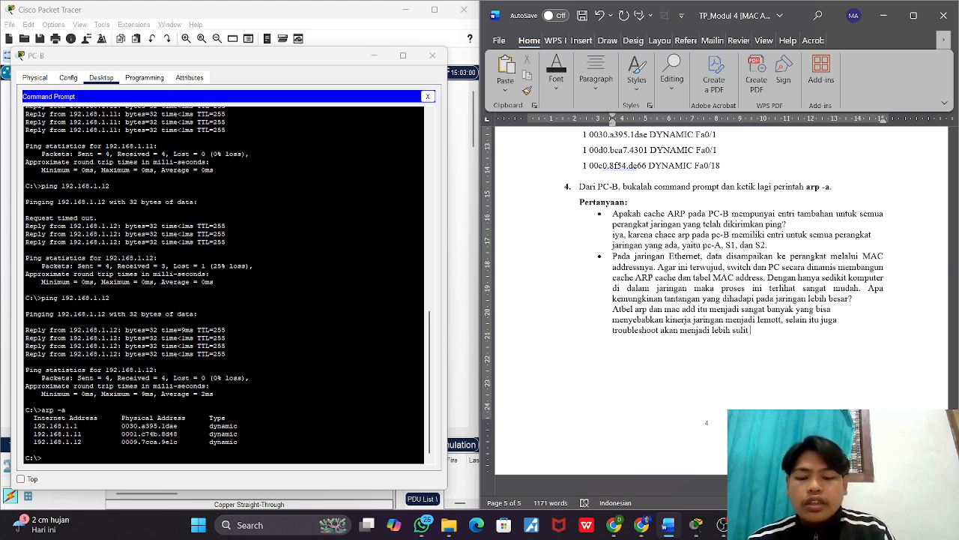
type(" dan jug")
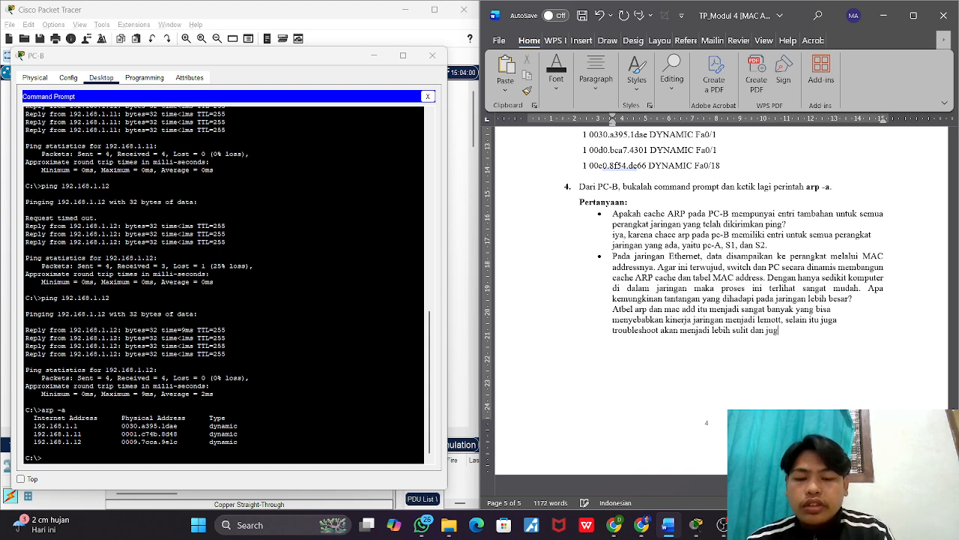
type("a")
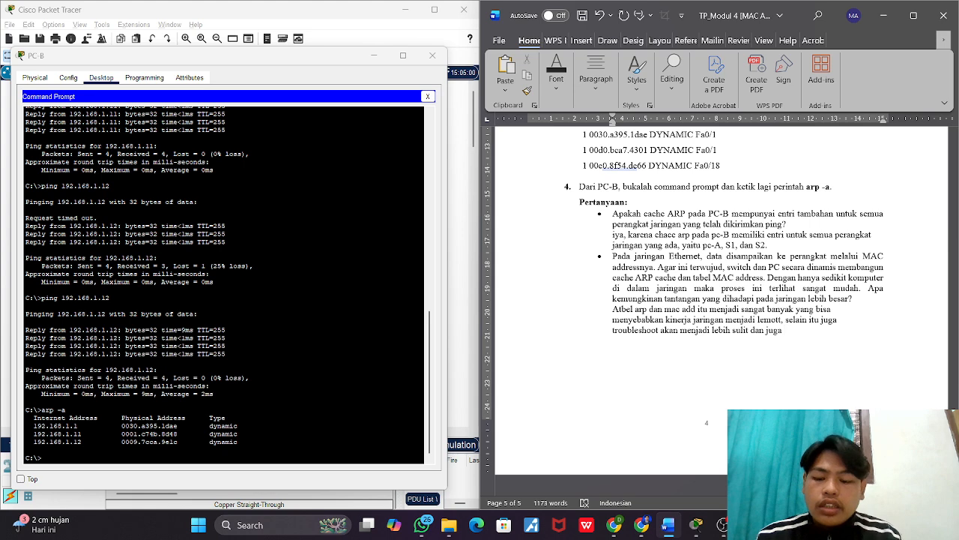
type(" resiko ke")
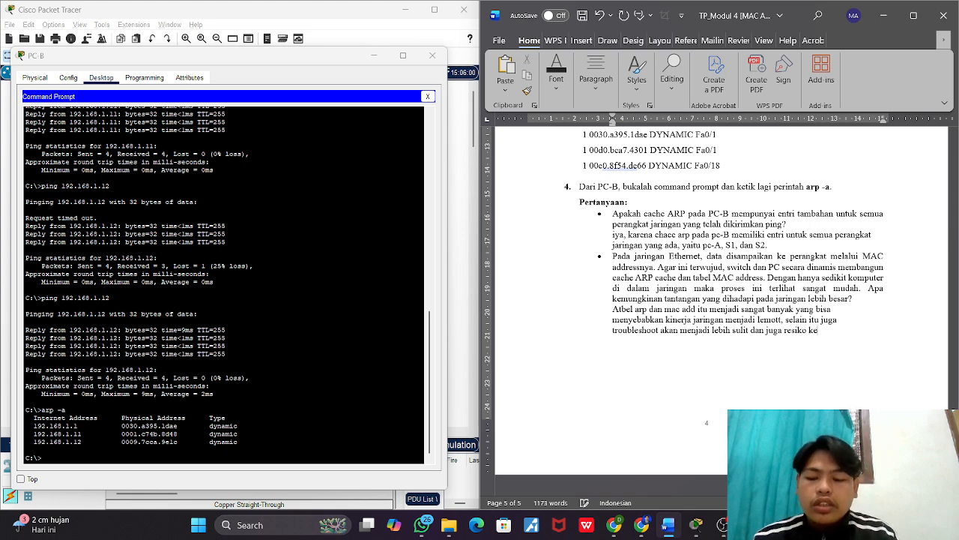
type("amanan")
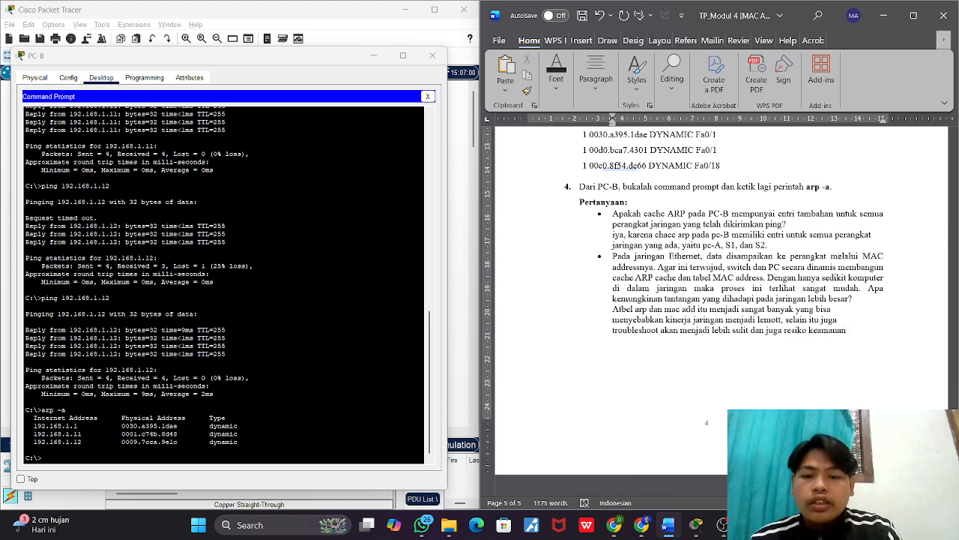
type(" bisa munc")
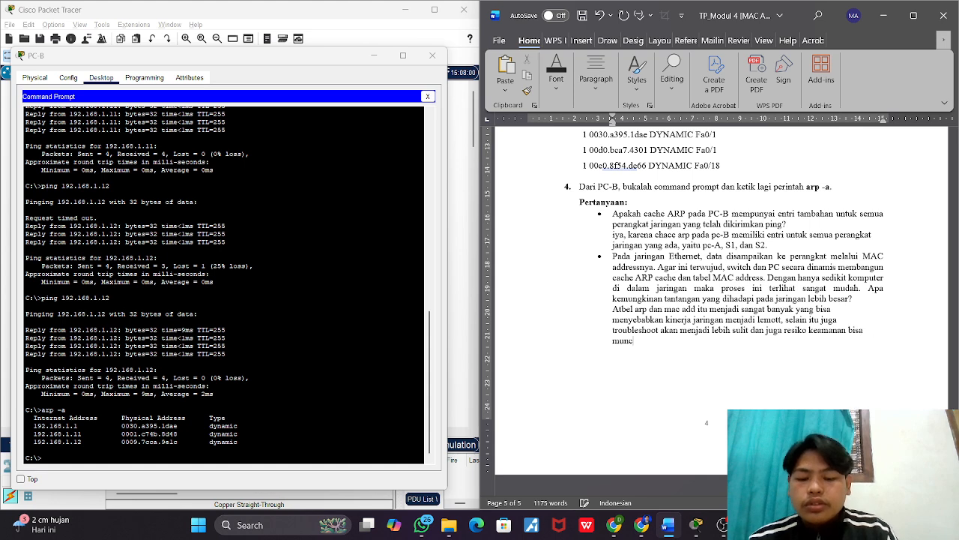
type("ul s")
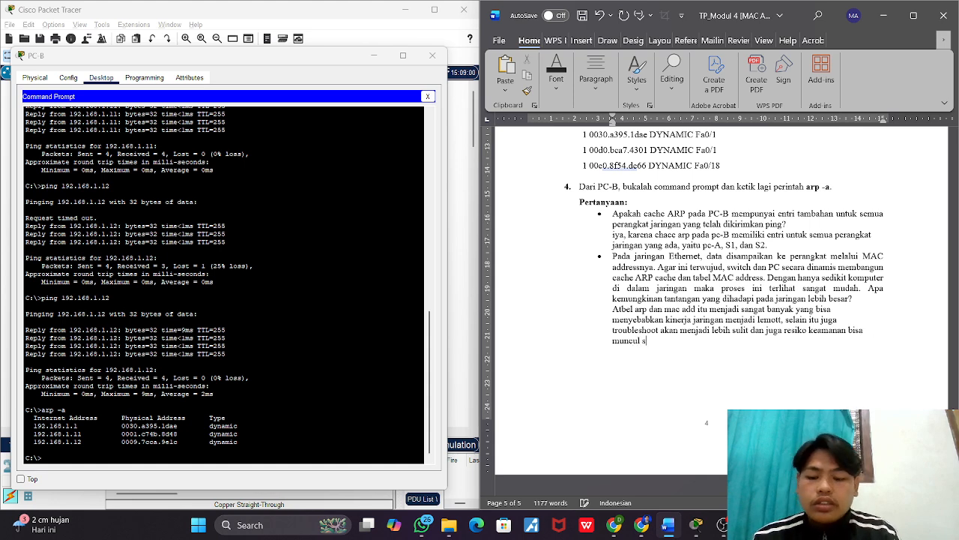
type("eperti")
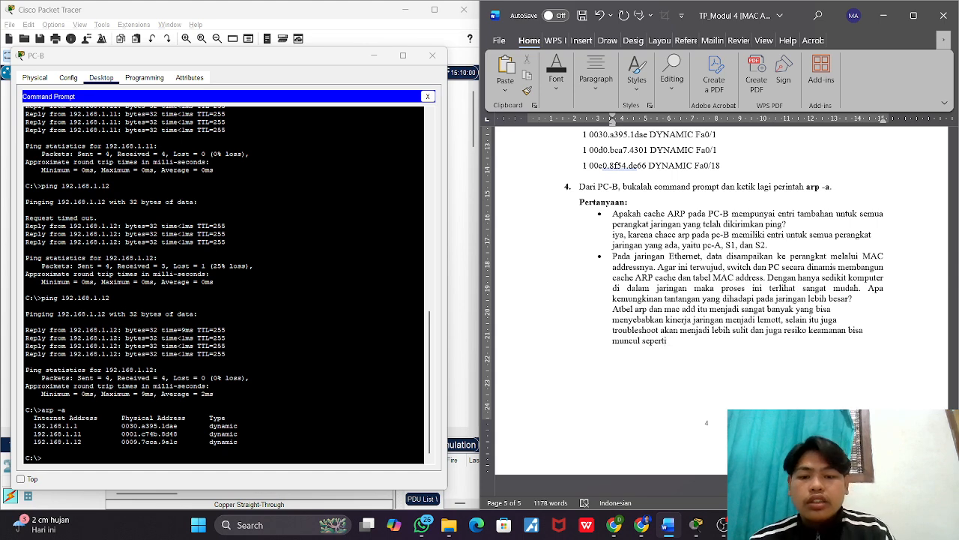
type(" contohnya")
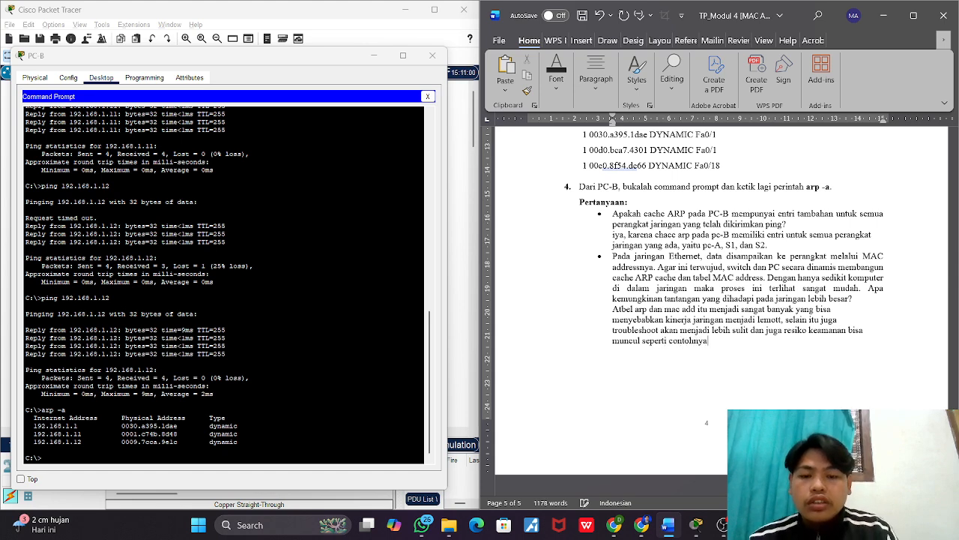
Step: Finish the second question's answer with the security risk: "dan juga resiko keamanan bisa muncul seperti arp spoofing."
key("ctrl+BackSpace")
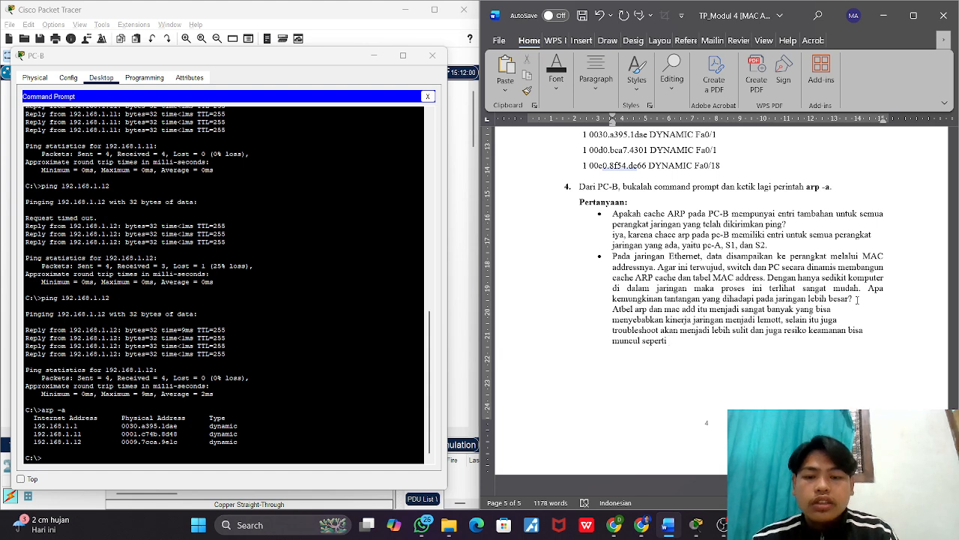
type("arp")
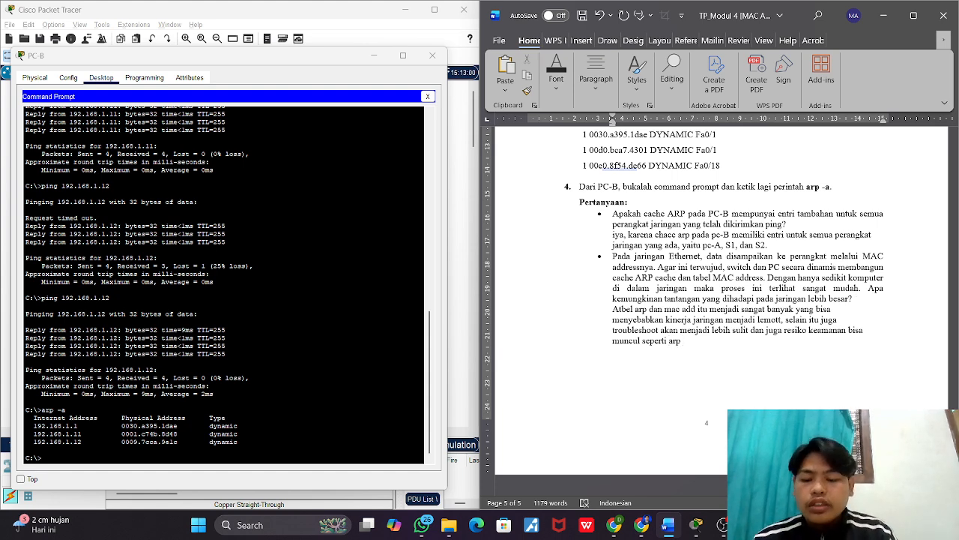
type(" spoofing.")
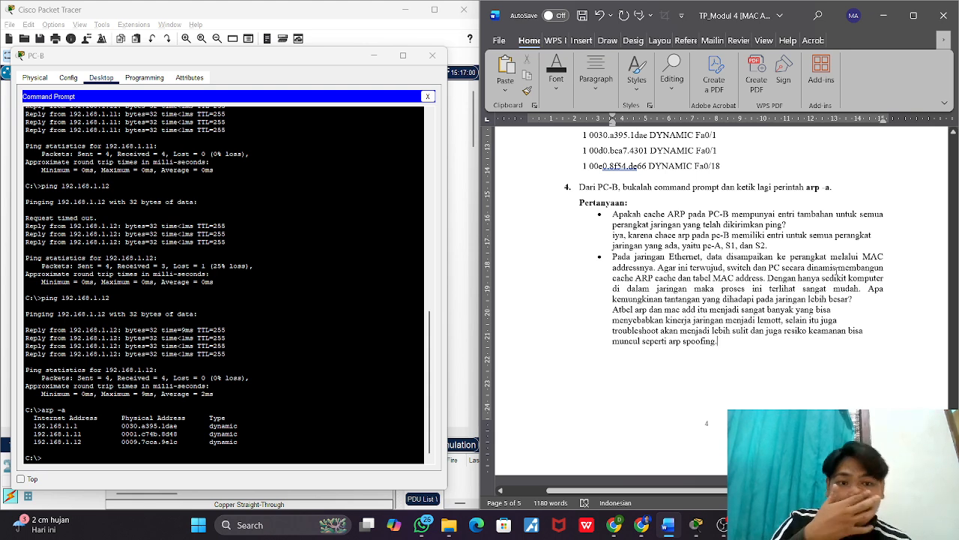
scroll(837, 273, "up", 10)
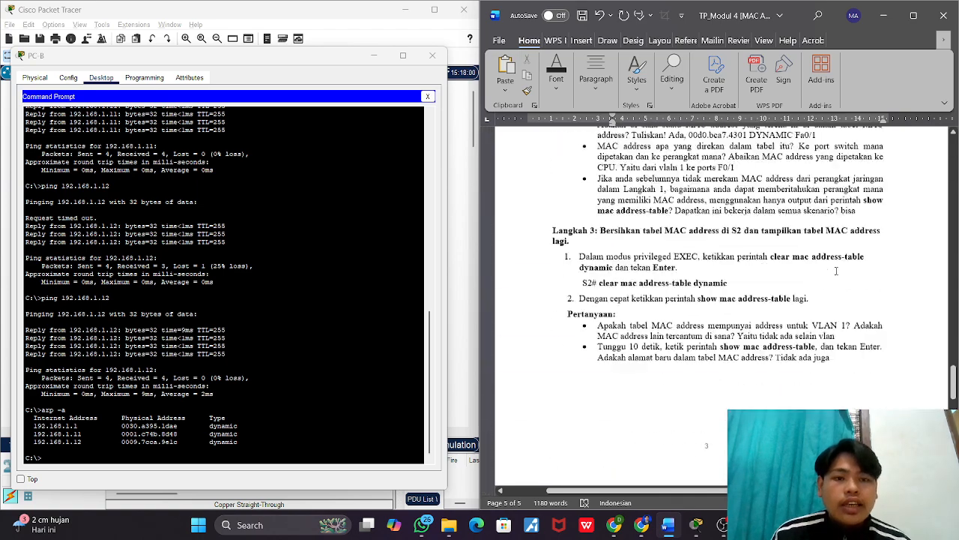
scroll(837, 271, "up", 8)
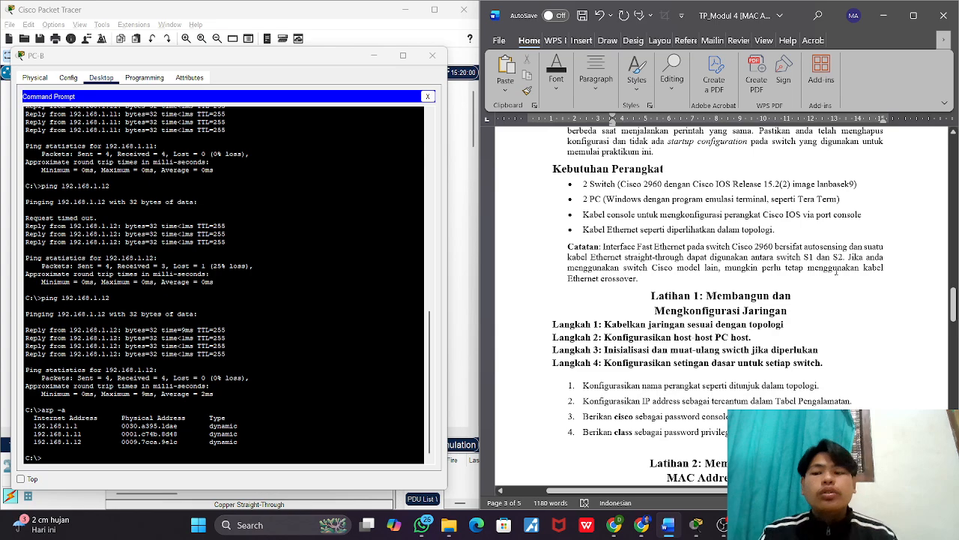
scroll(791, 241, "up", 5)
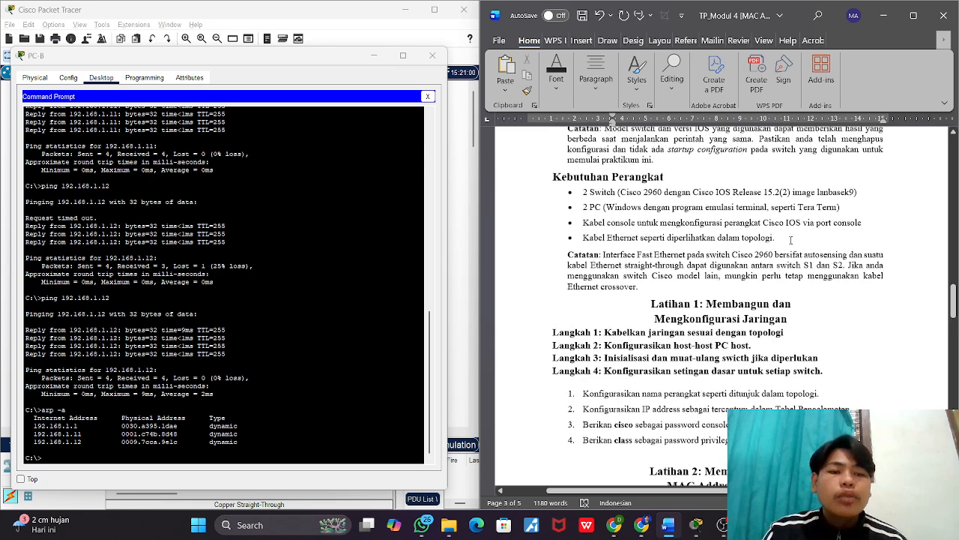
scroll(790, 242, "up", 6)
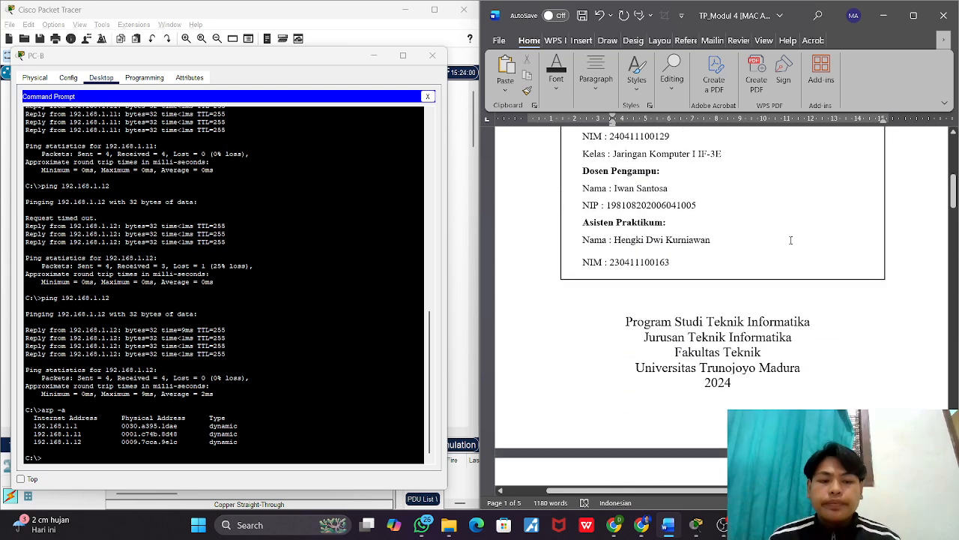
left_click(722, 525)
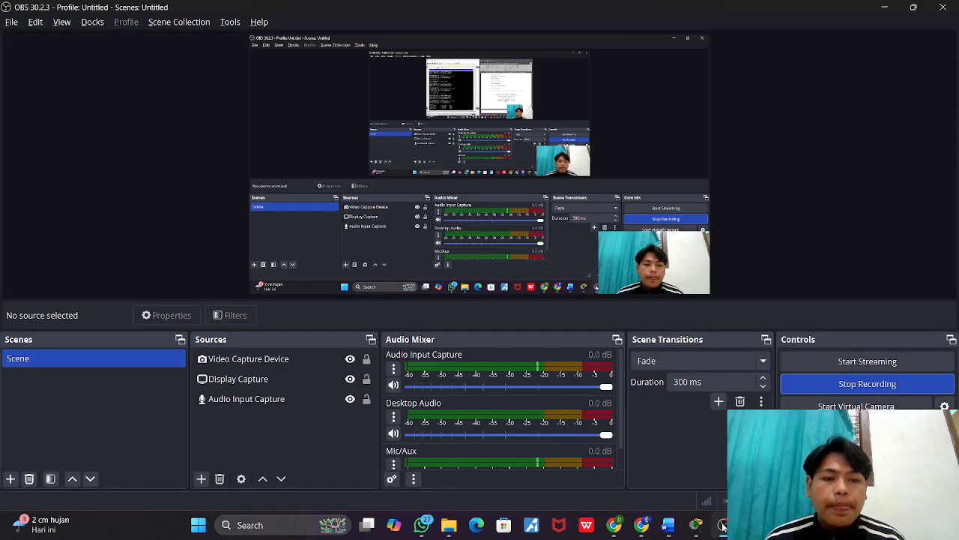